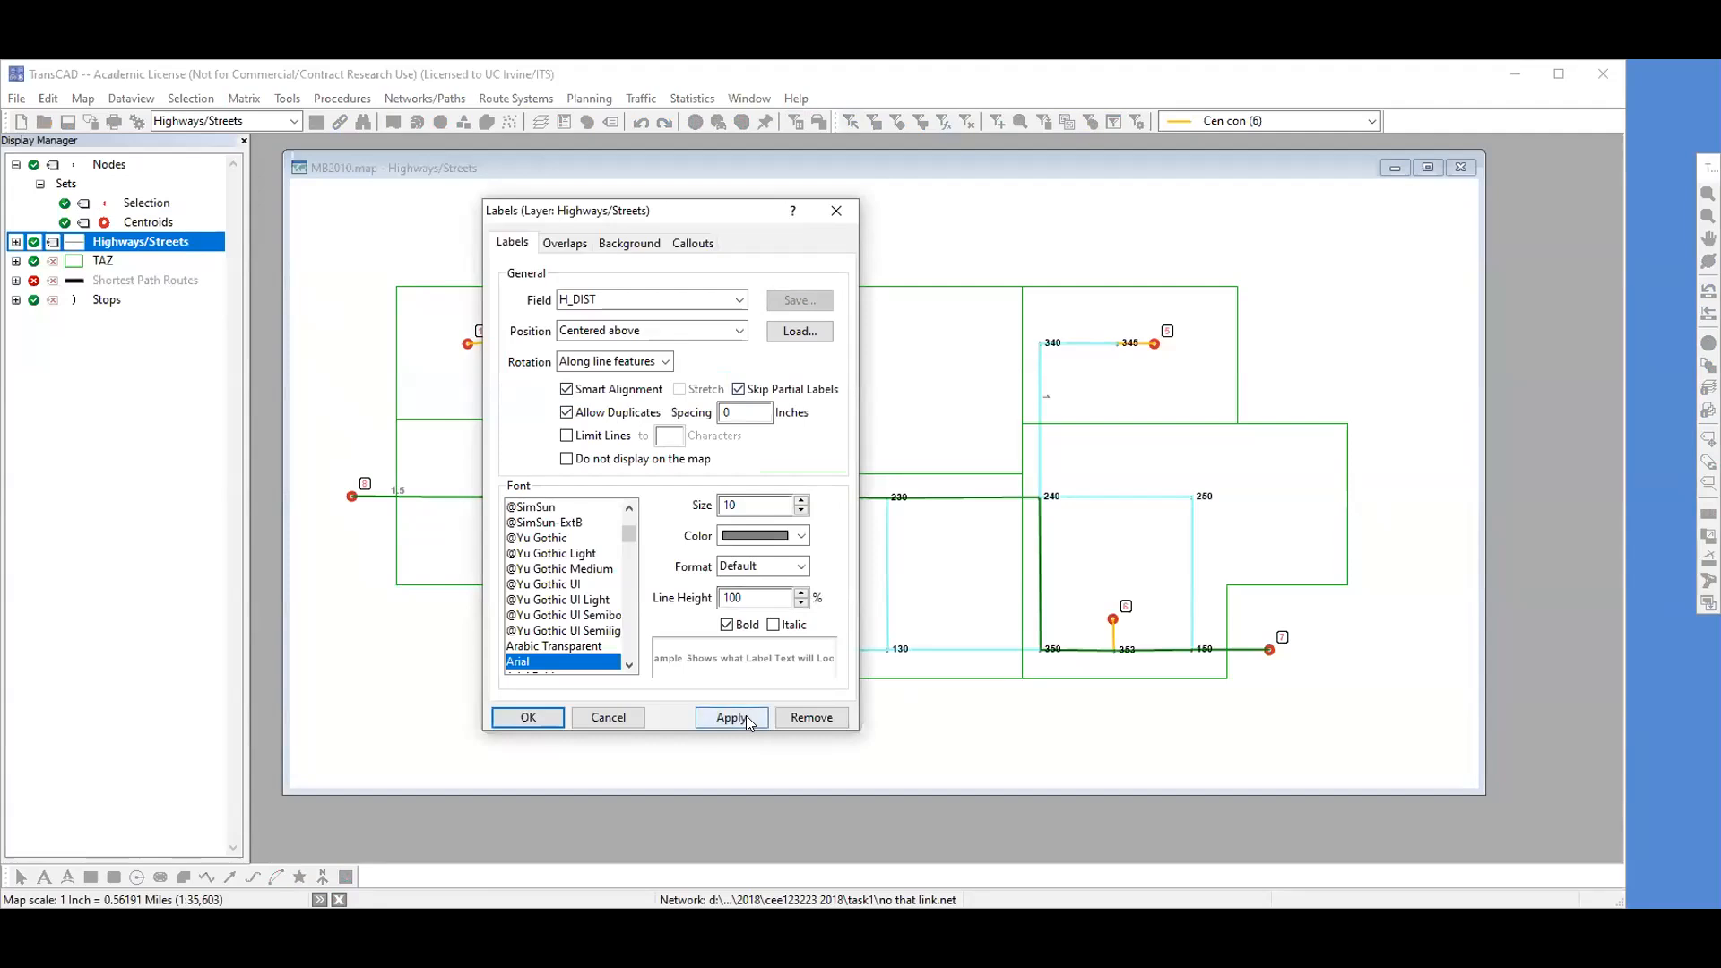
- Label the Highways/Streets layer with the H_DIST field, centered above and rotated along the line features
click(746, 716)
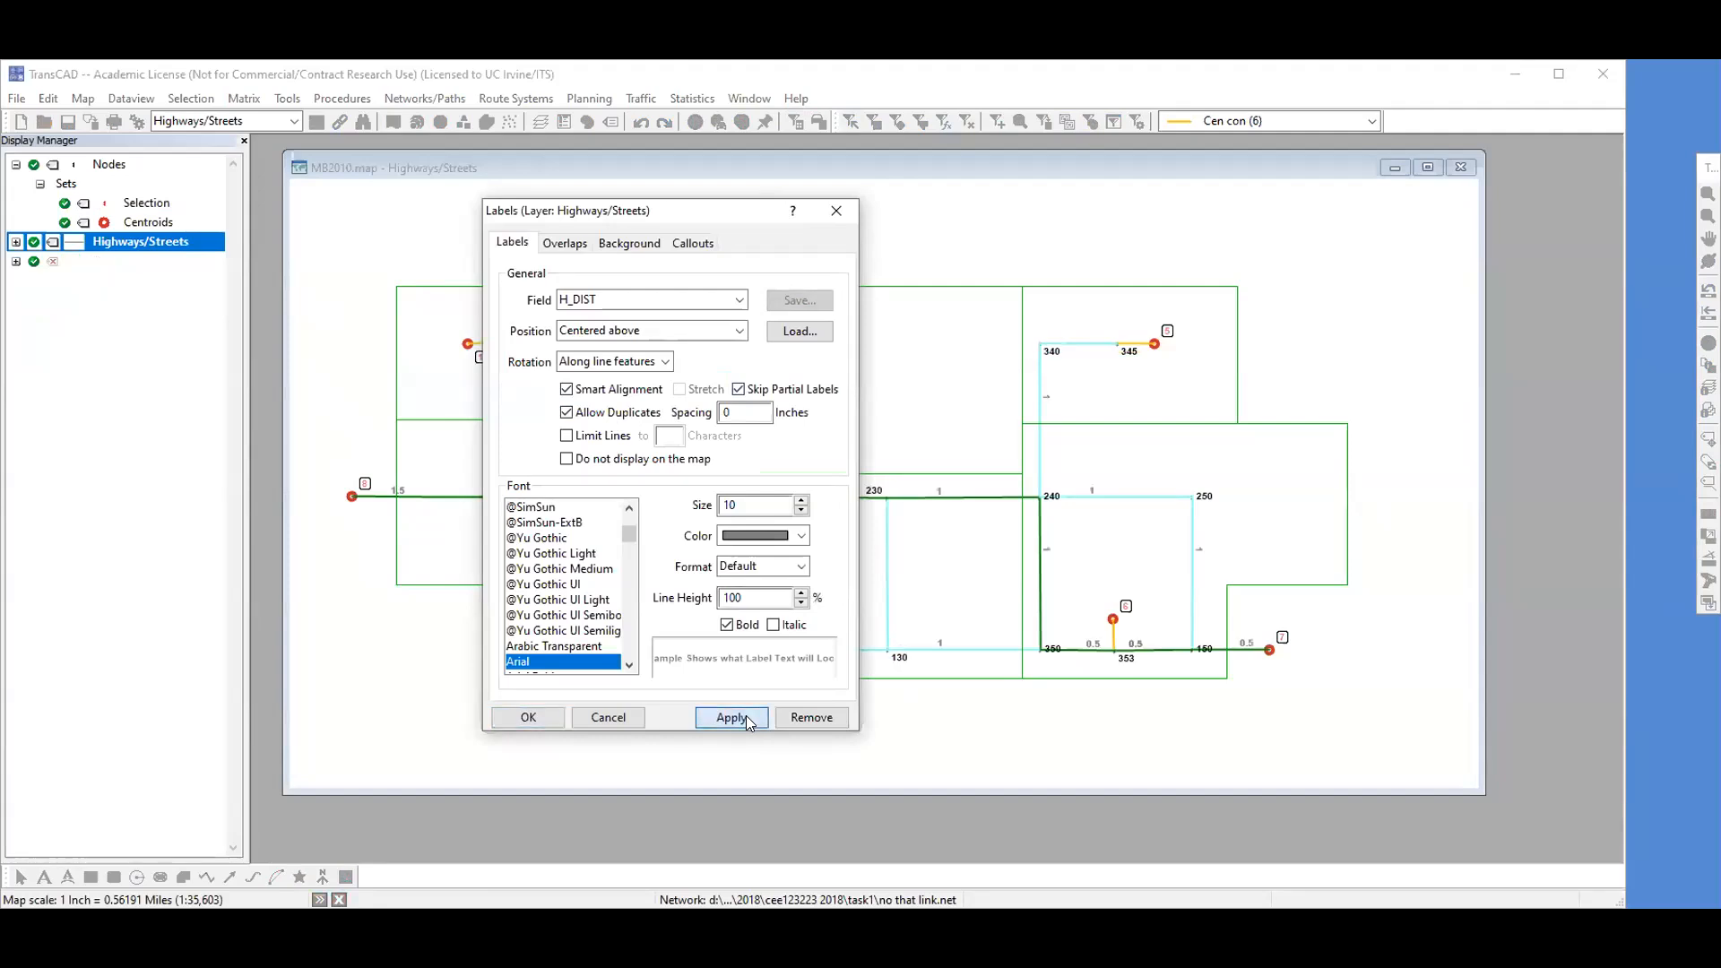
click(528, 717)
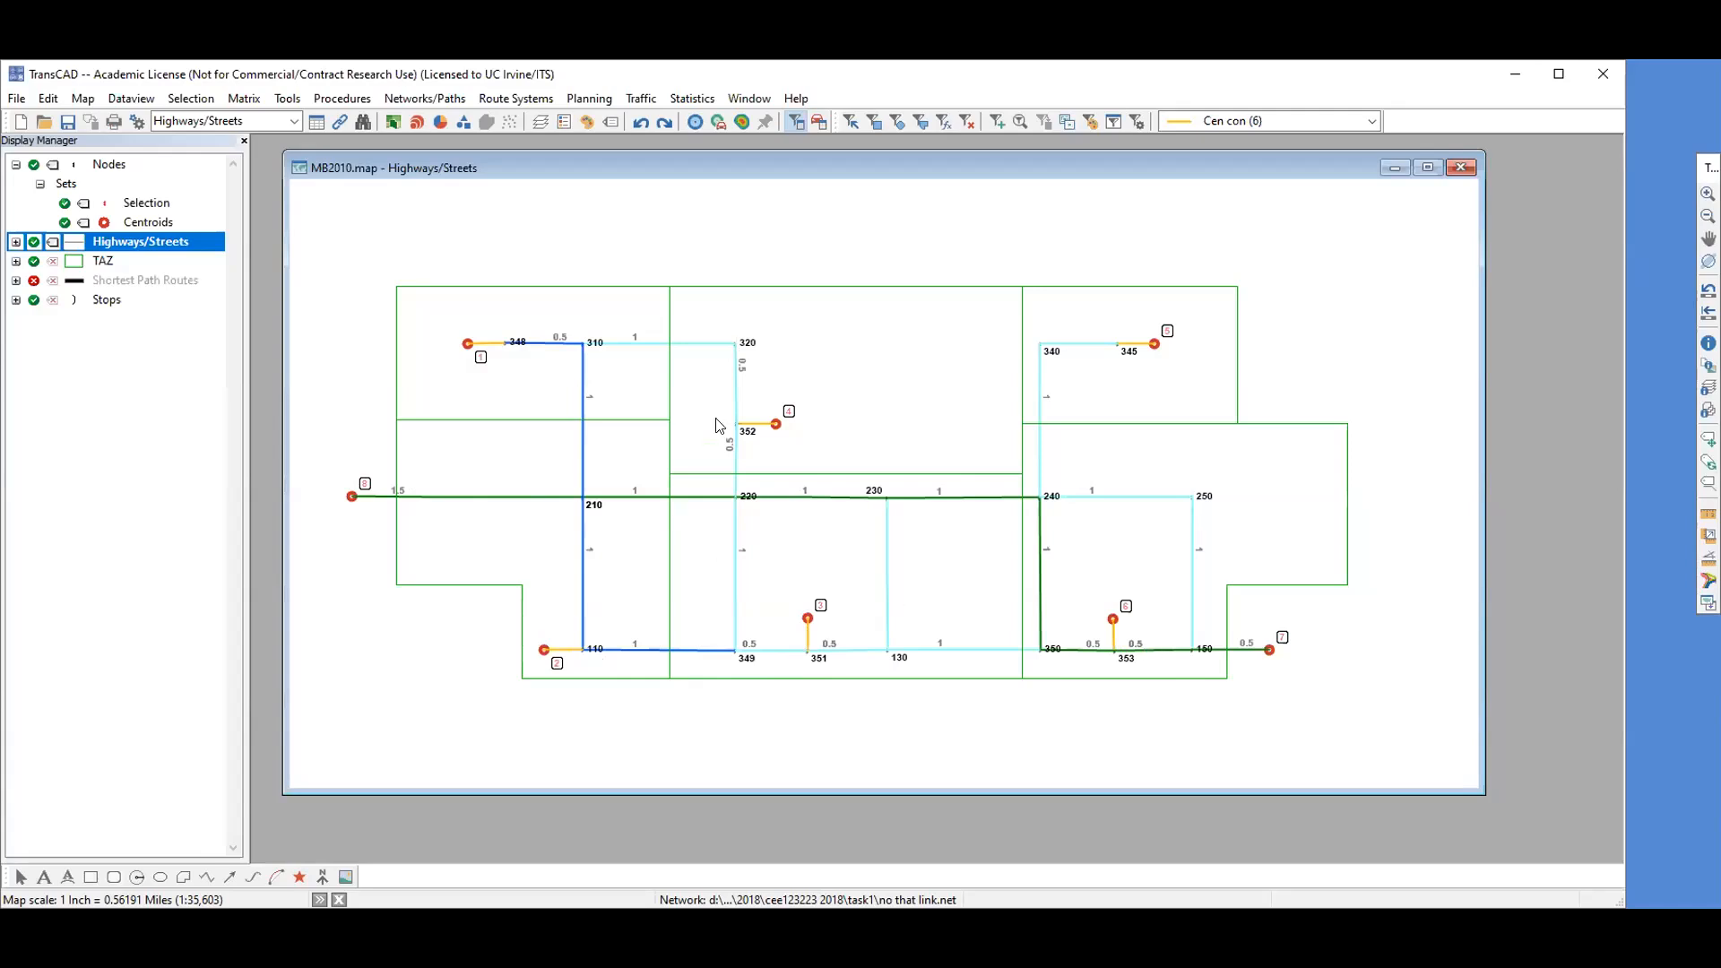
- Bring up the Layer Editing tools and inspect the attributes of the link between nodes 353 and 150
click(289, 99)
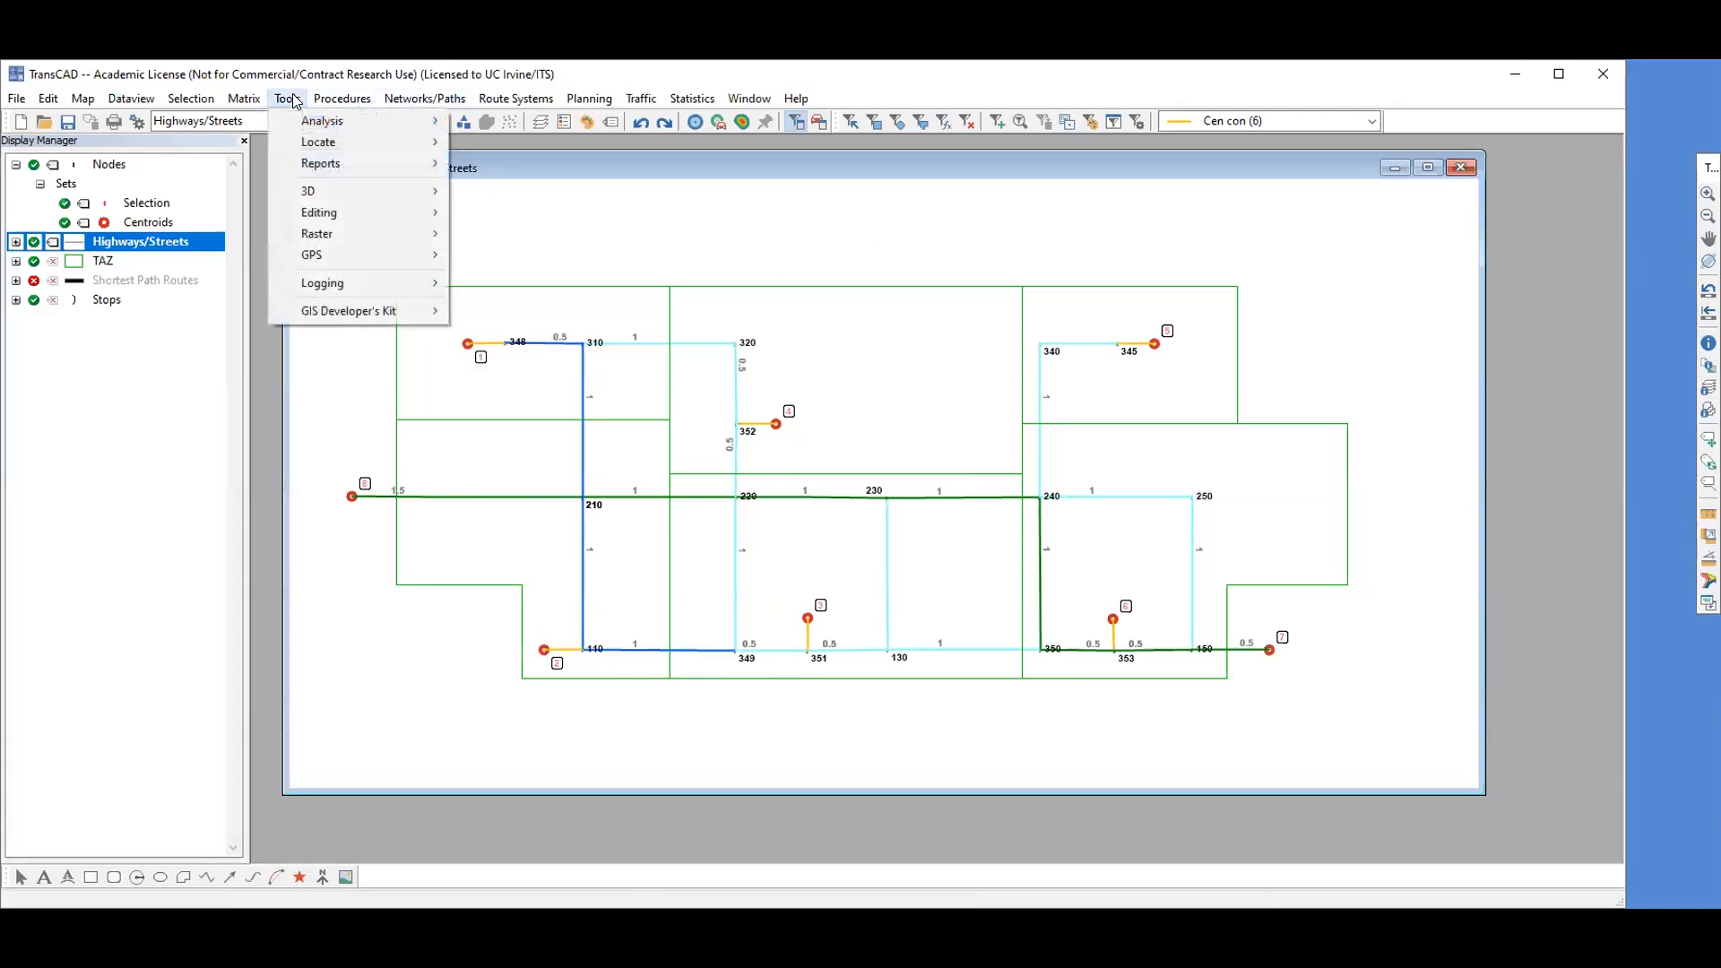
mouse_move(248, 102)
mouse_move(339, 211)
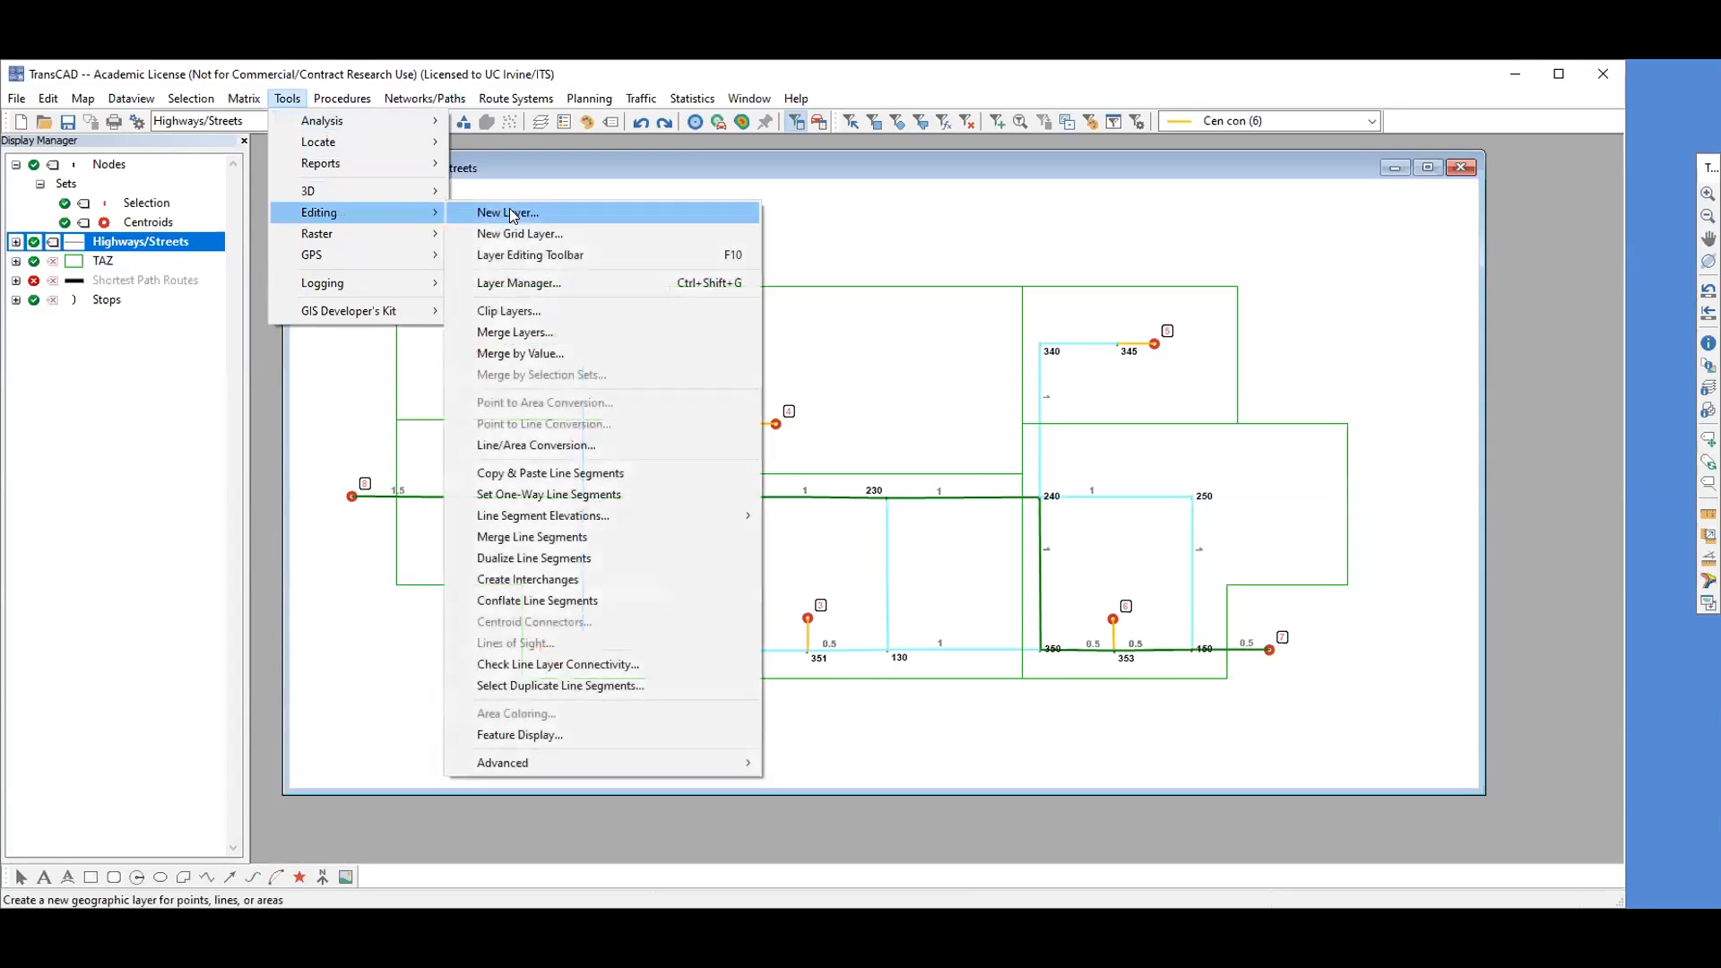
click(545, 260)
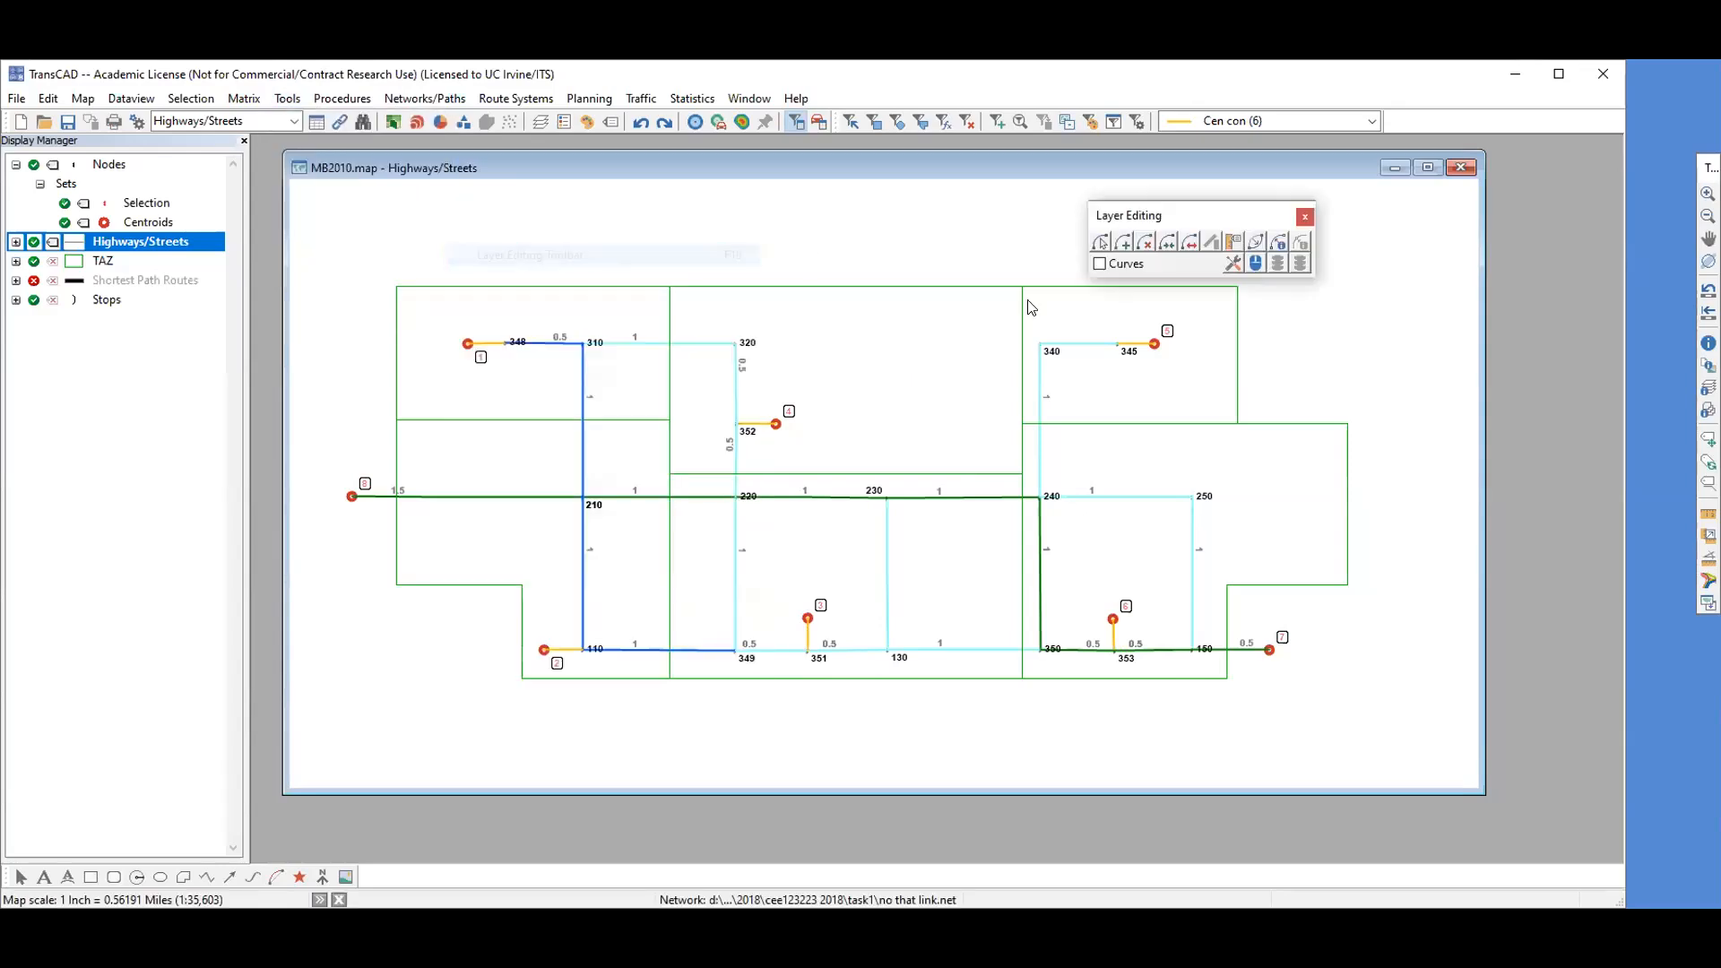
click(1276, 244)
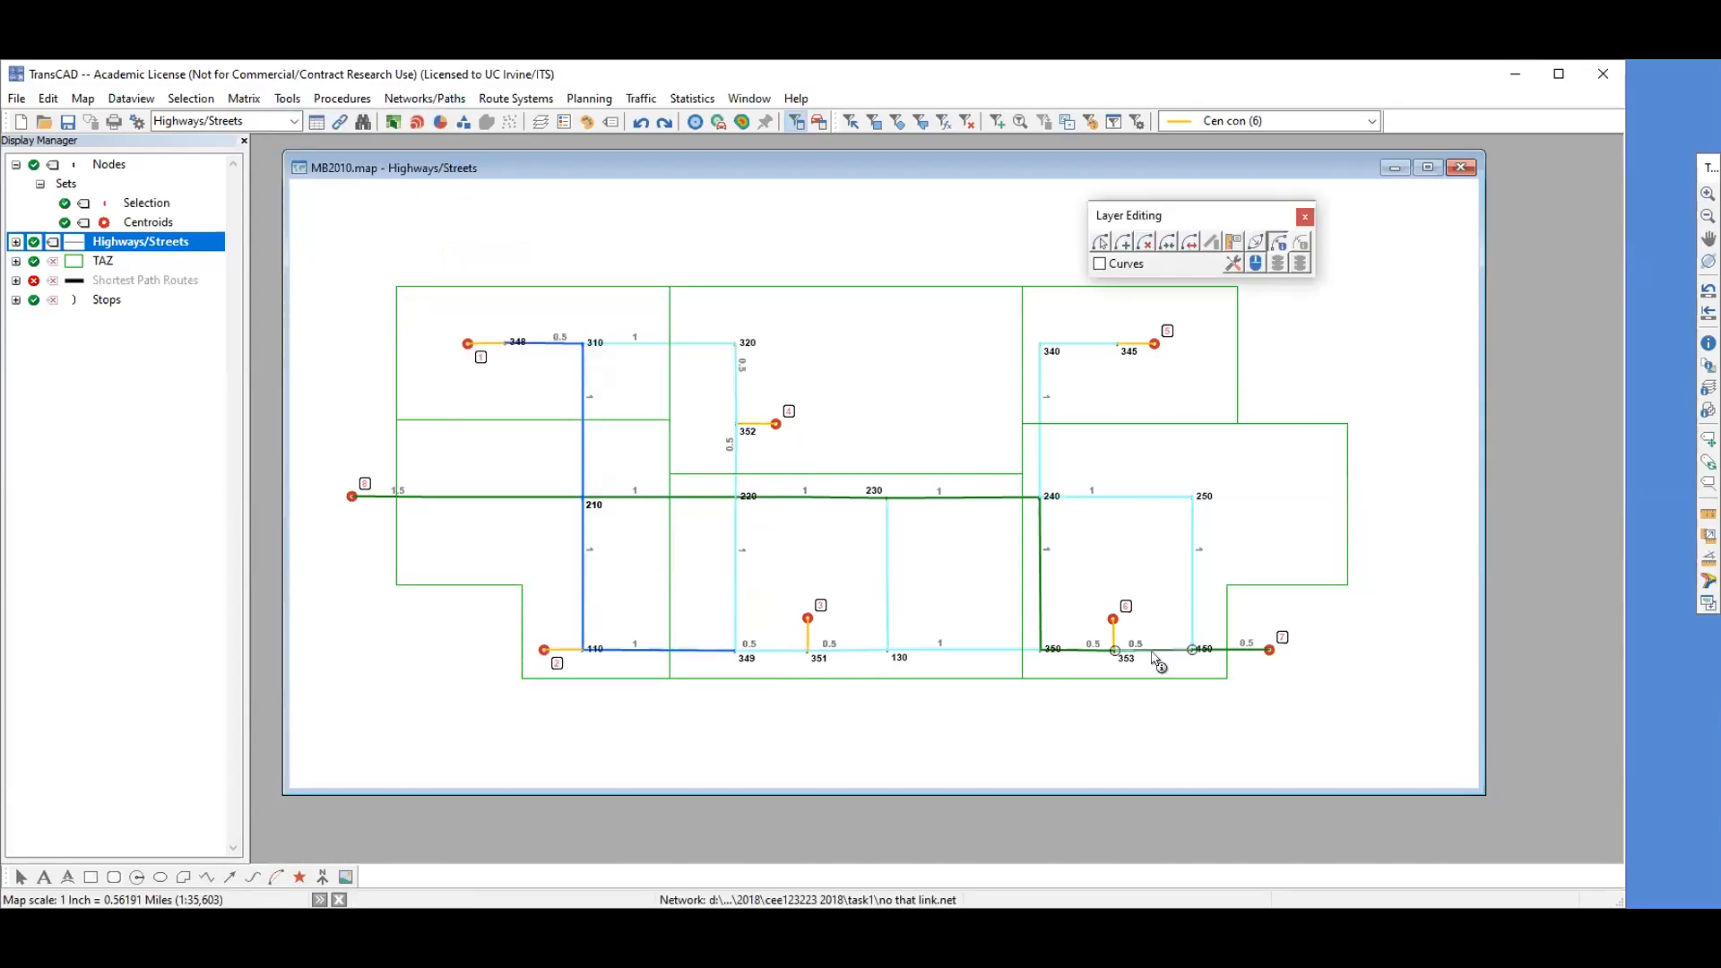
click(1155, 654)
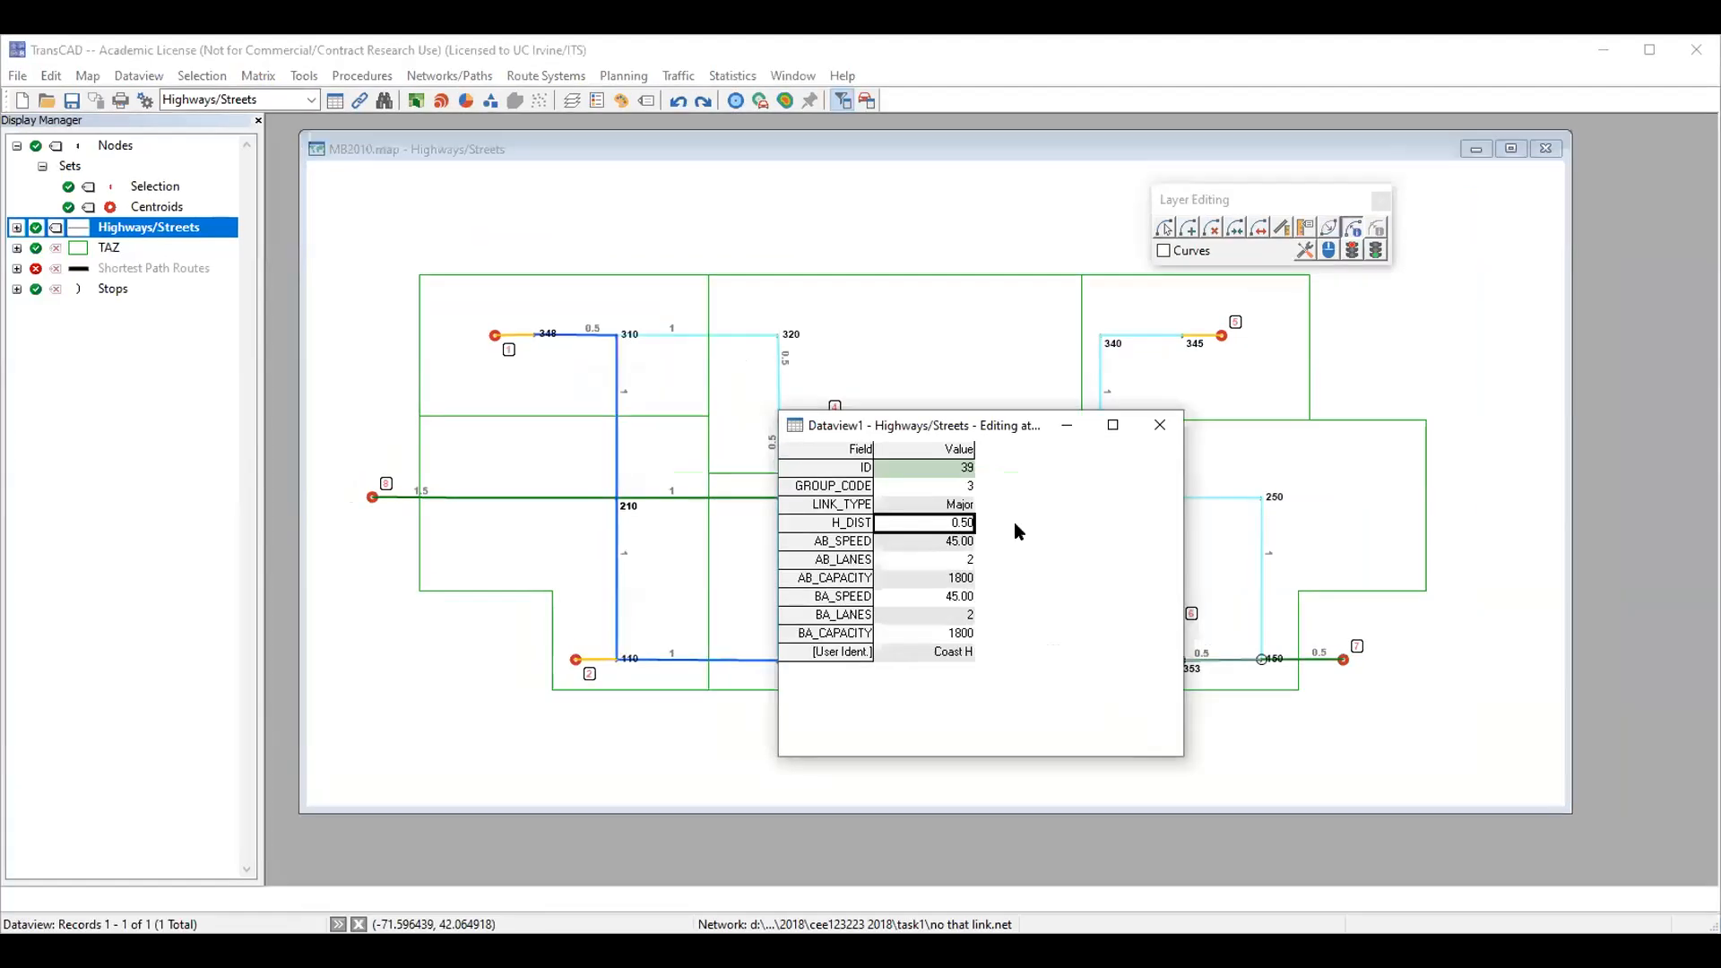
click(1096, 428)
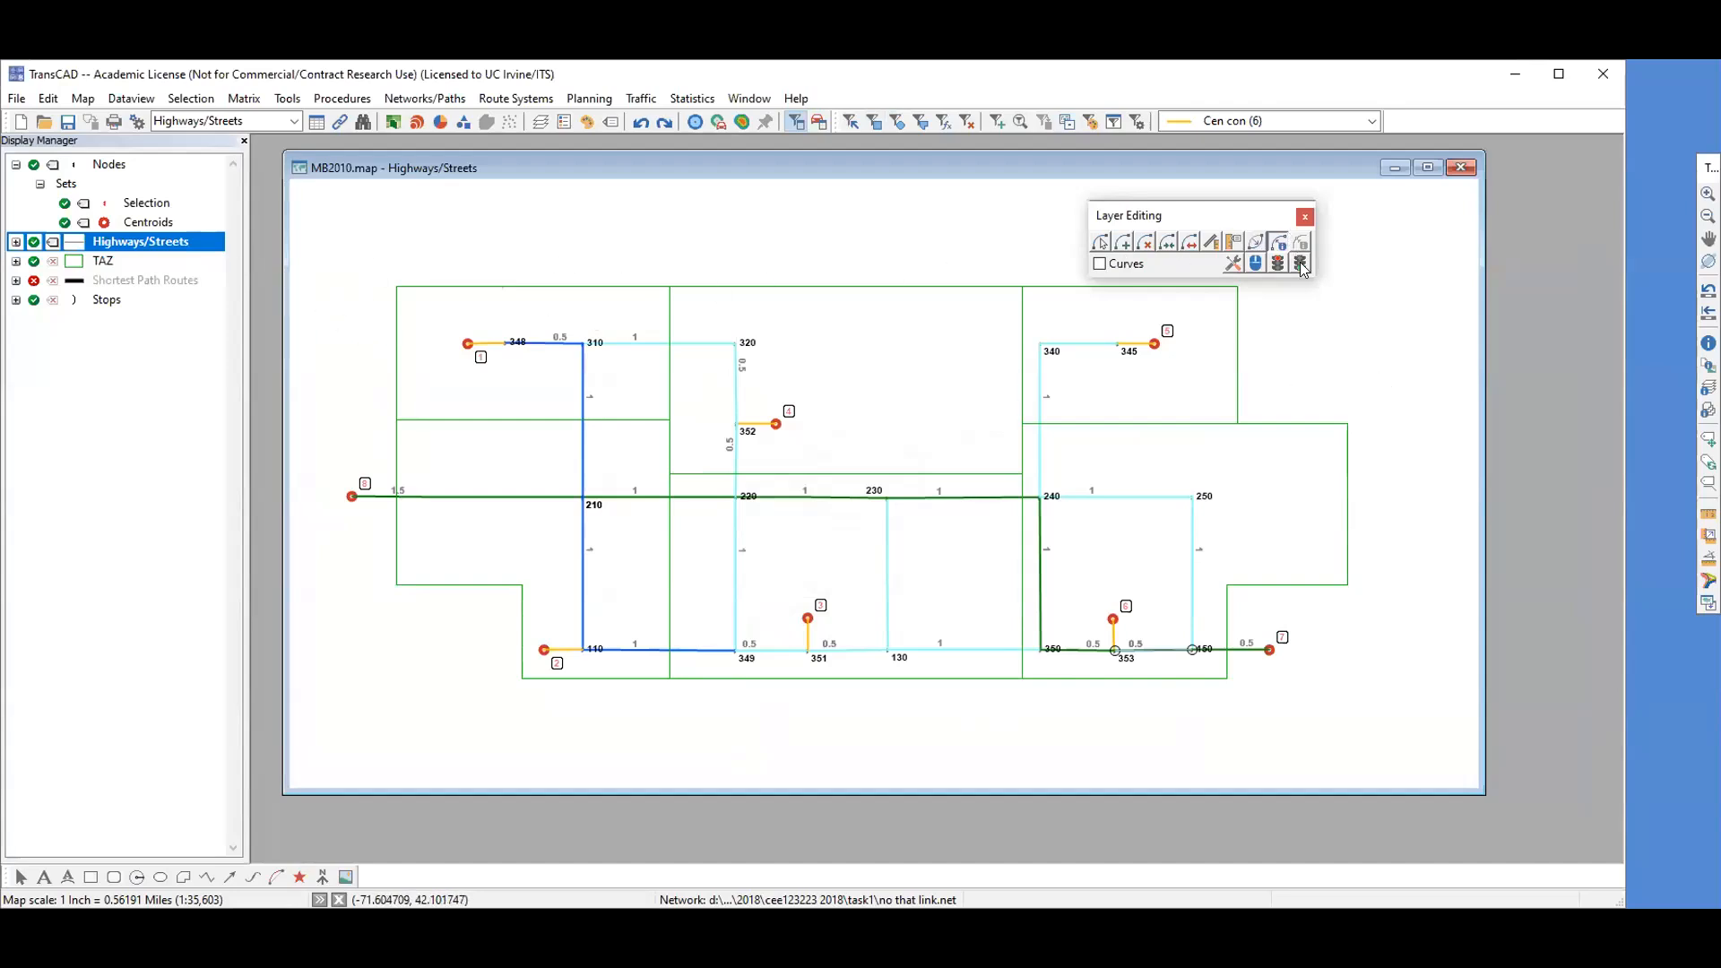
- Change the Highways/Streets labels to the directional speed field [AB_SPEED / BA_SPEED]
click(53, 242)
click(740, 300)
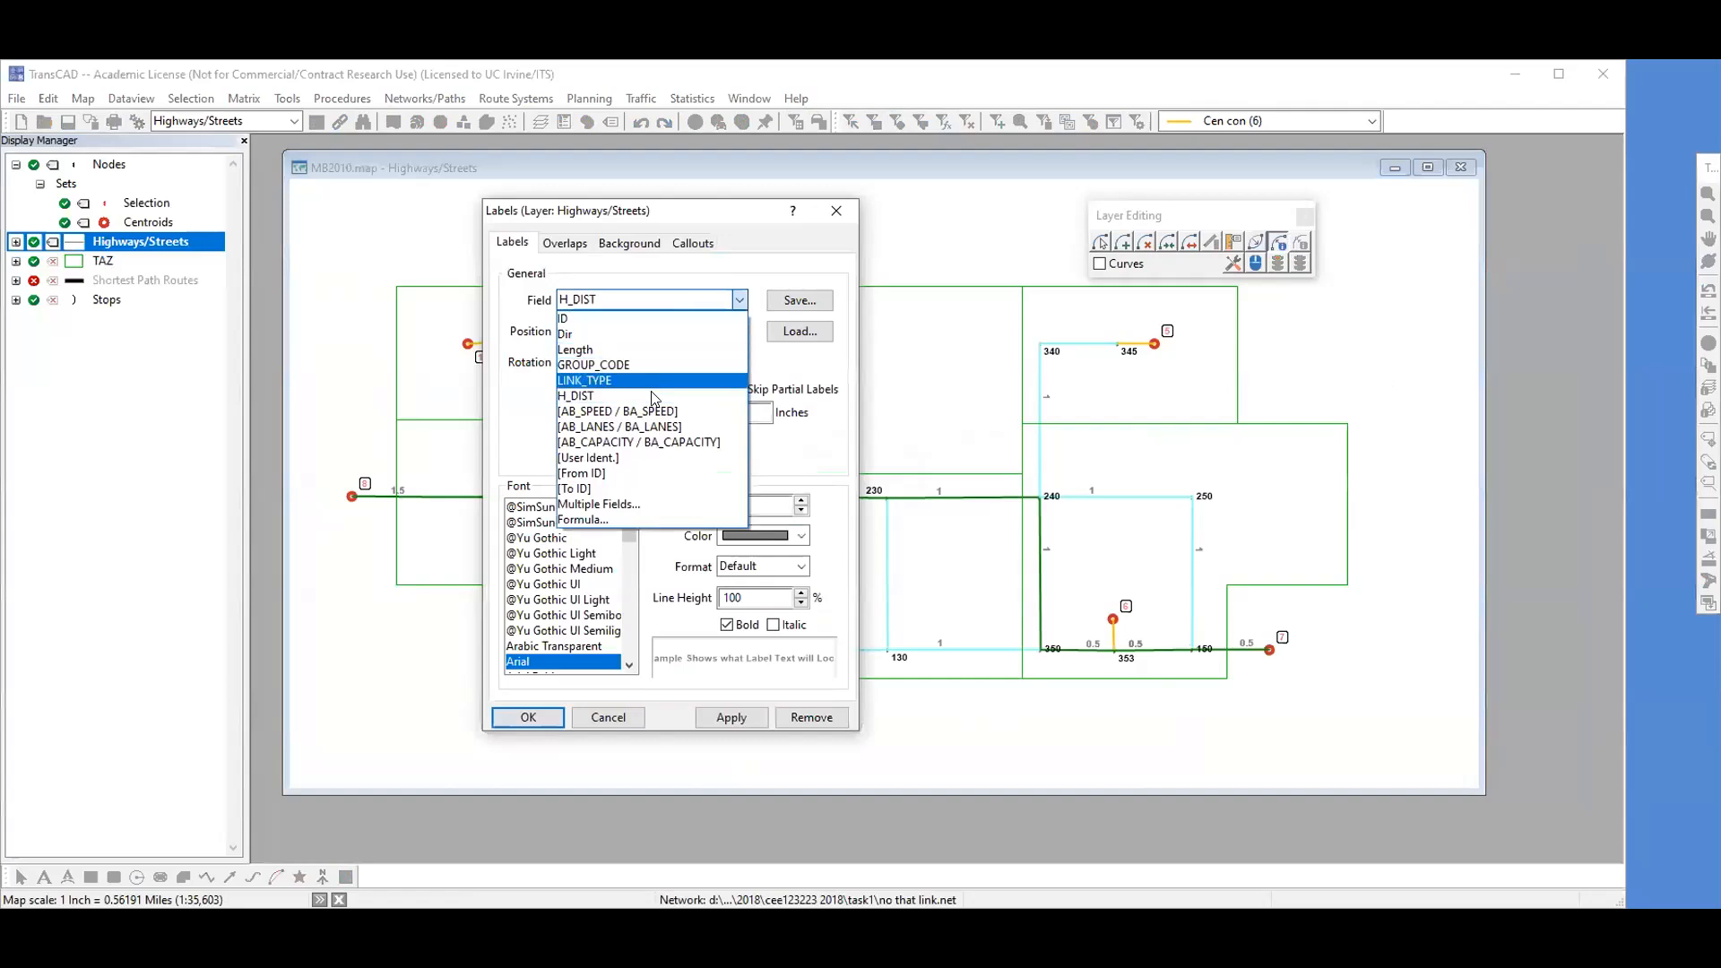
click(654, 388)
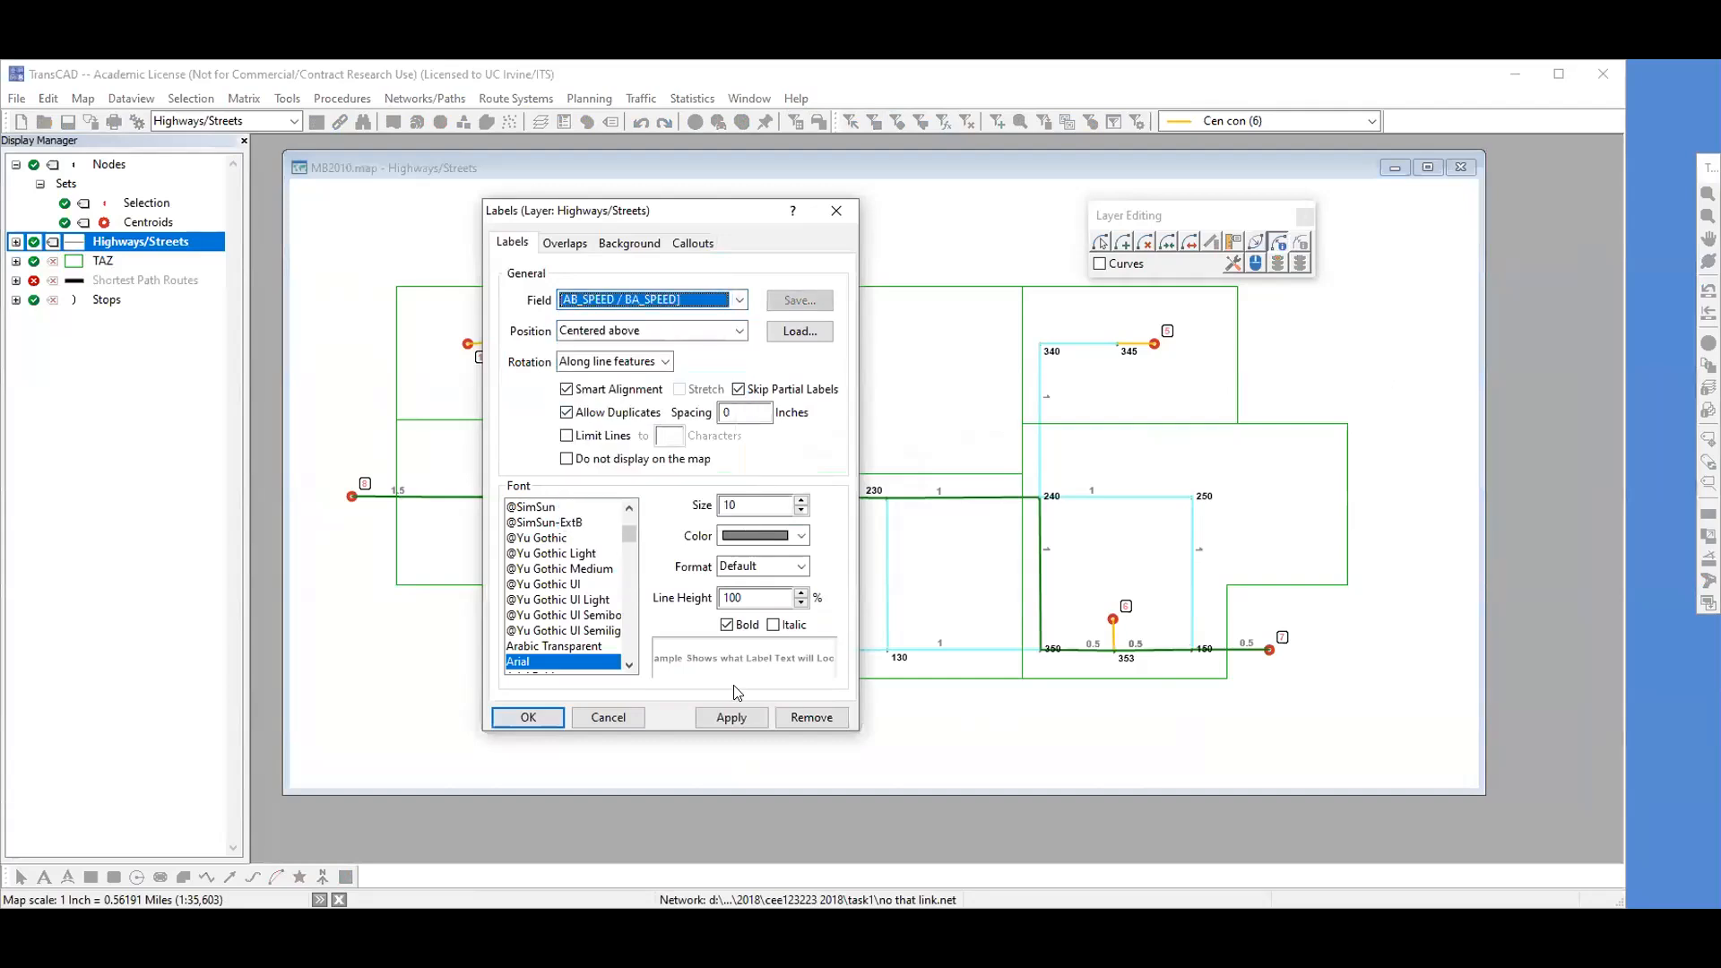
click(536, 715)
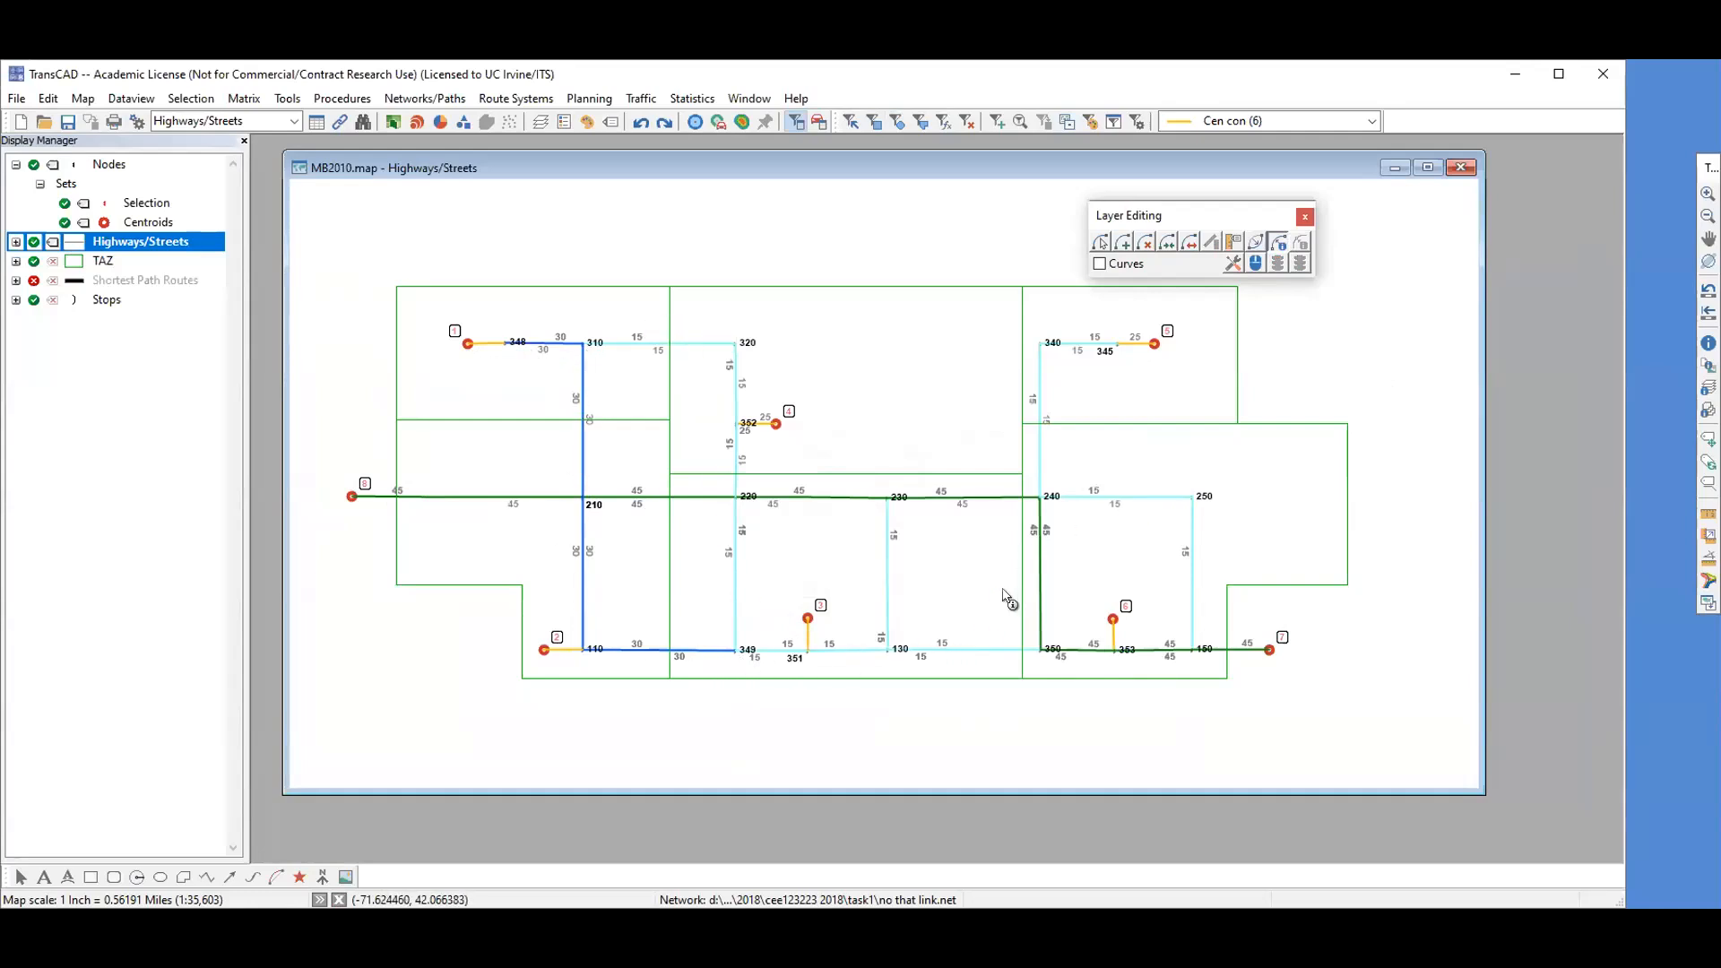
scroll(1189, 561, up, 1)
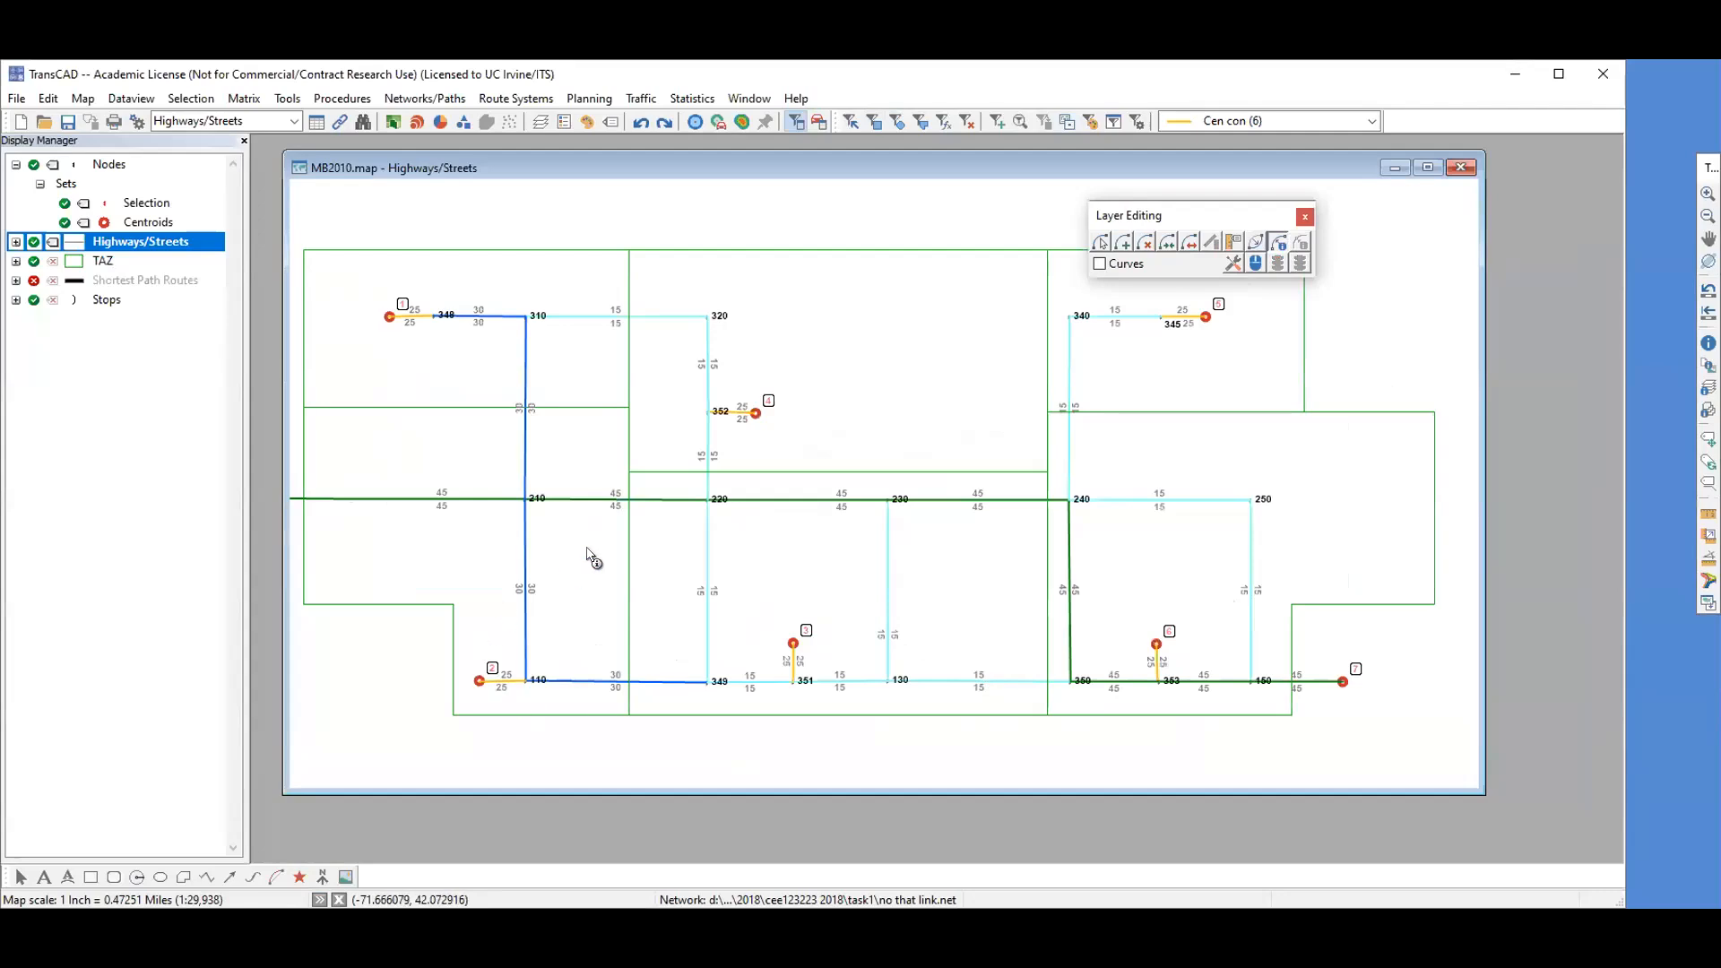
scroll(742, 406, down, 1)
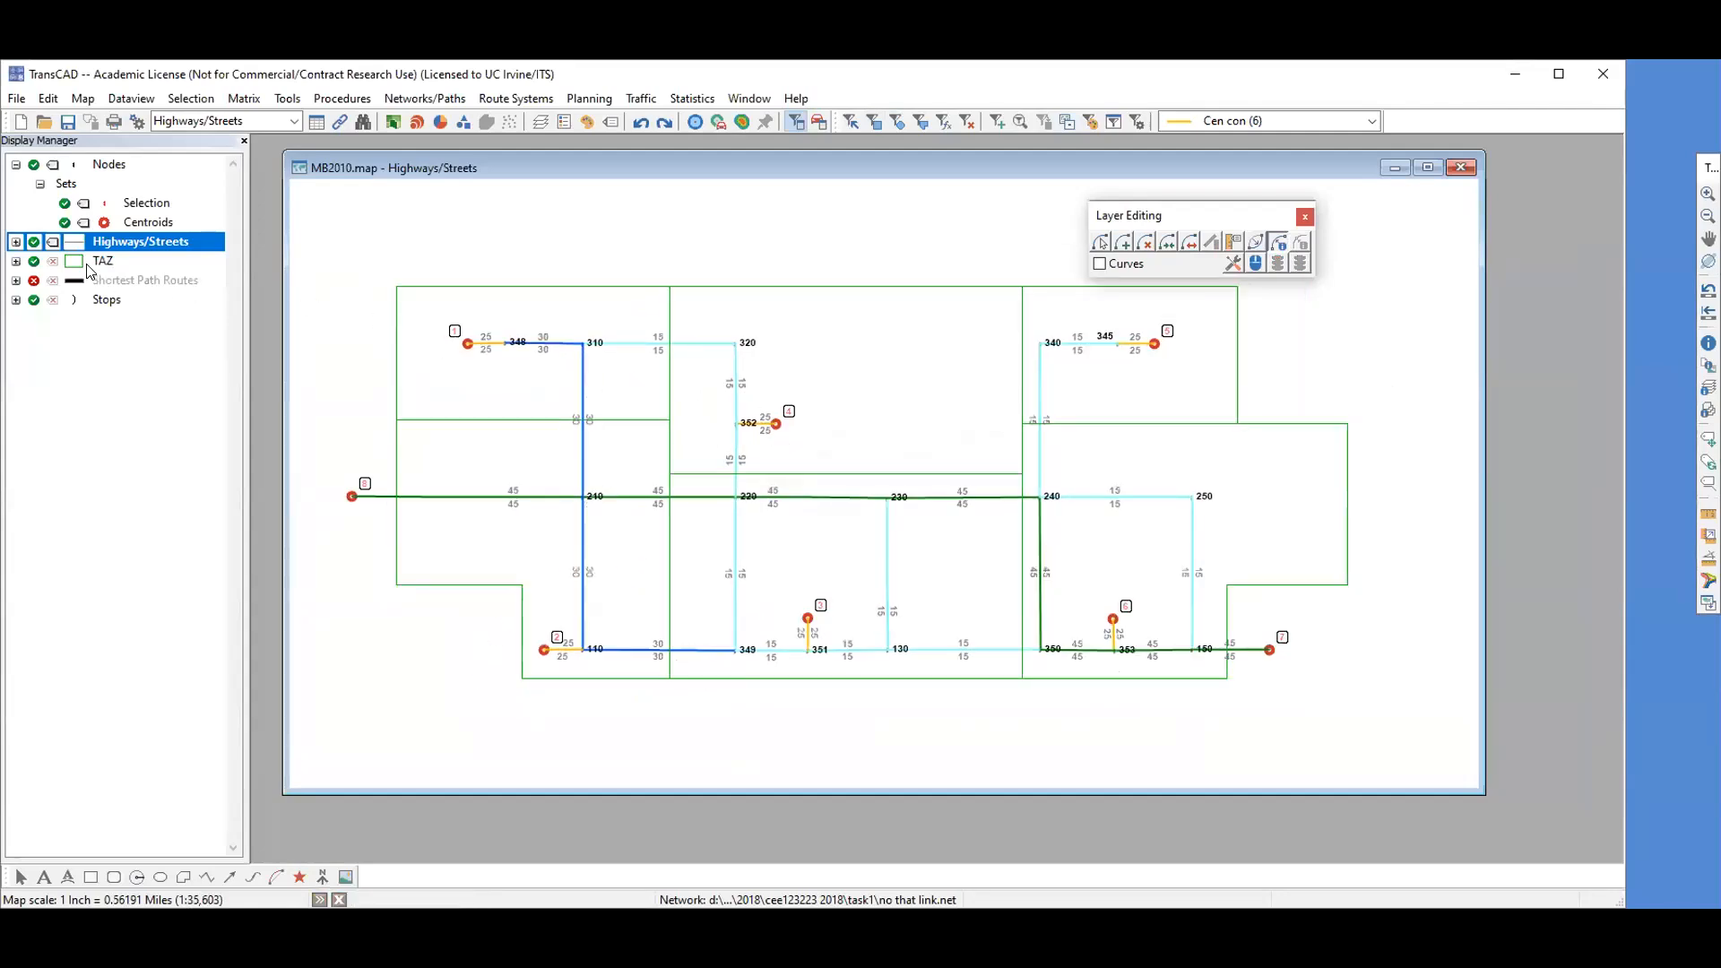
- Change the Highways/Streets labels to the directional lanes field [AB_LANES / BA_LANES]
click(52, 243)
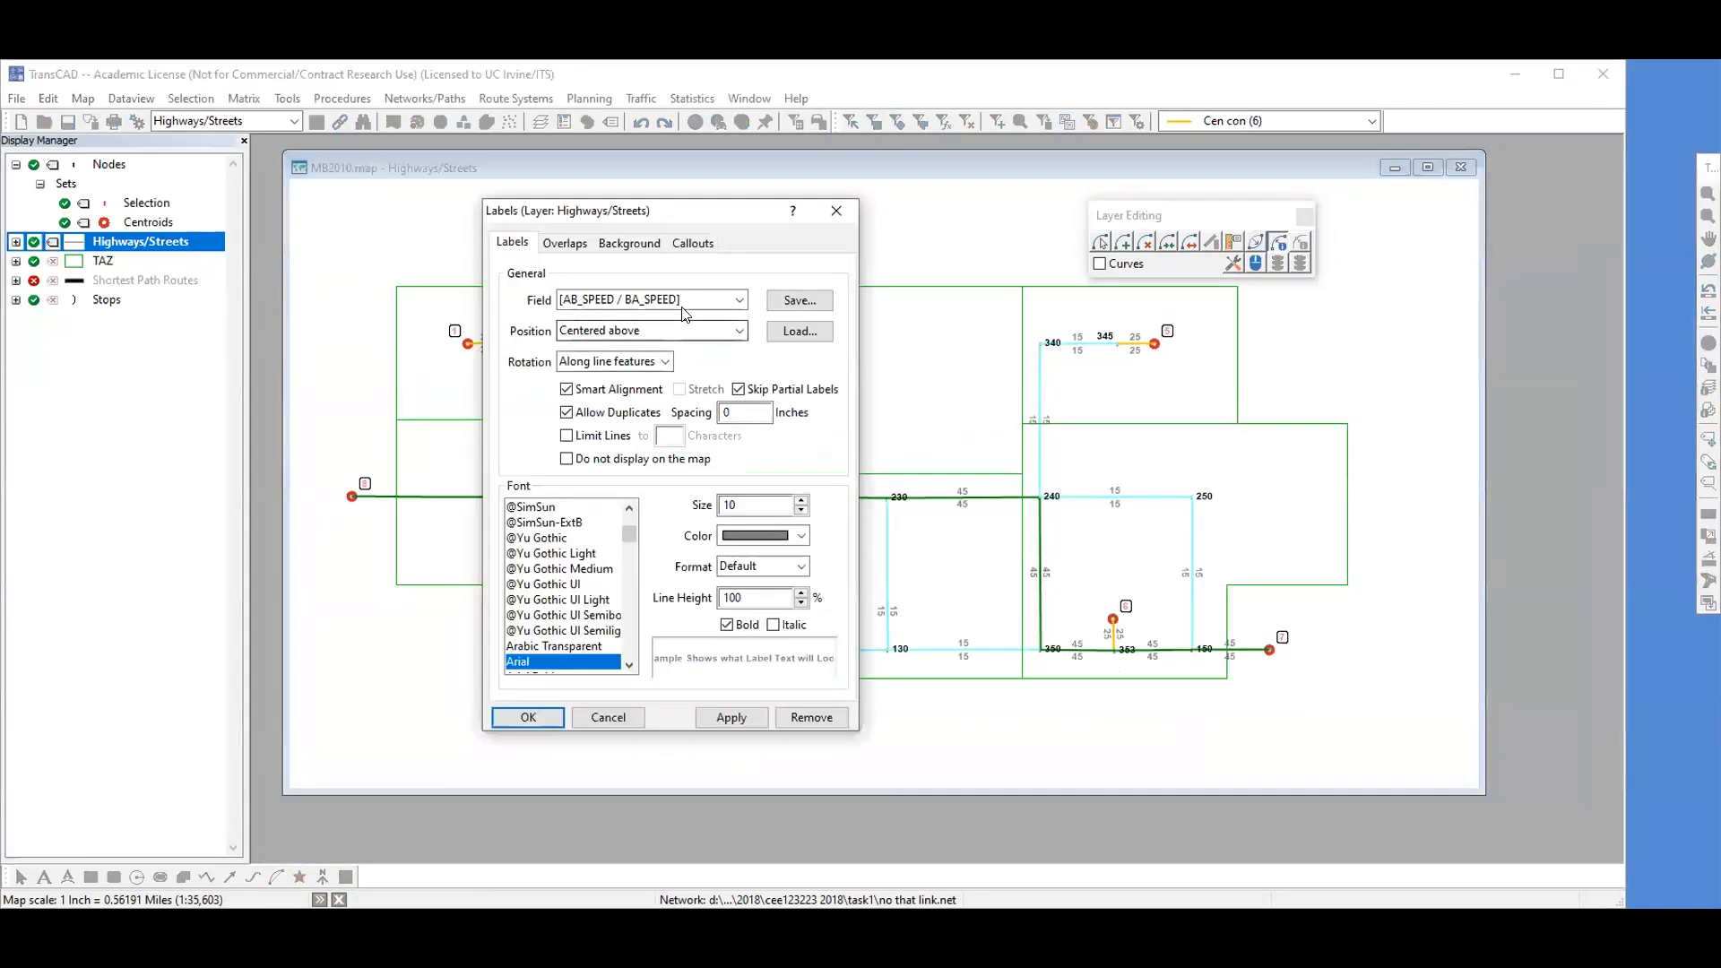
click(668, 300)
click(671, 426)
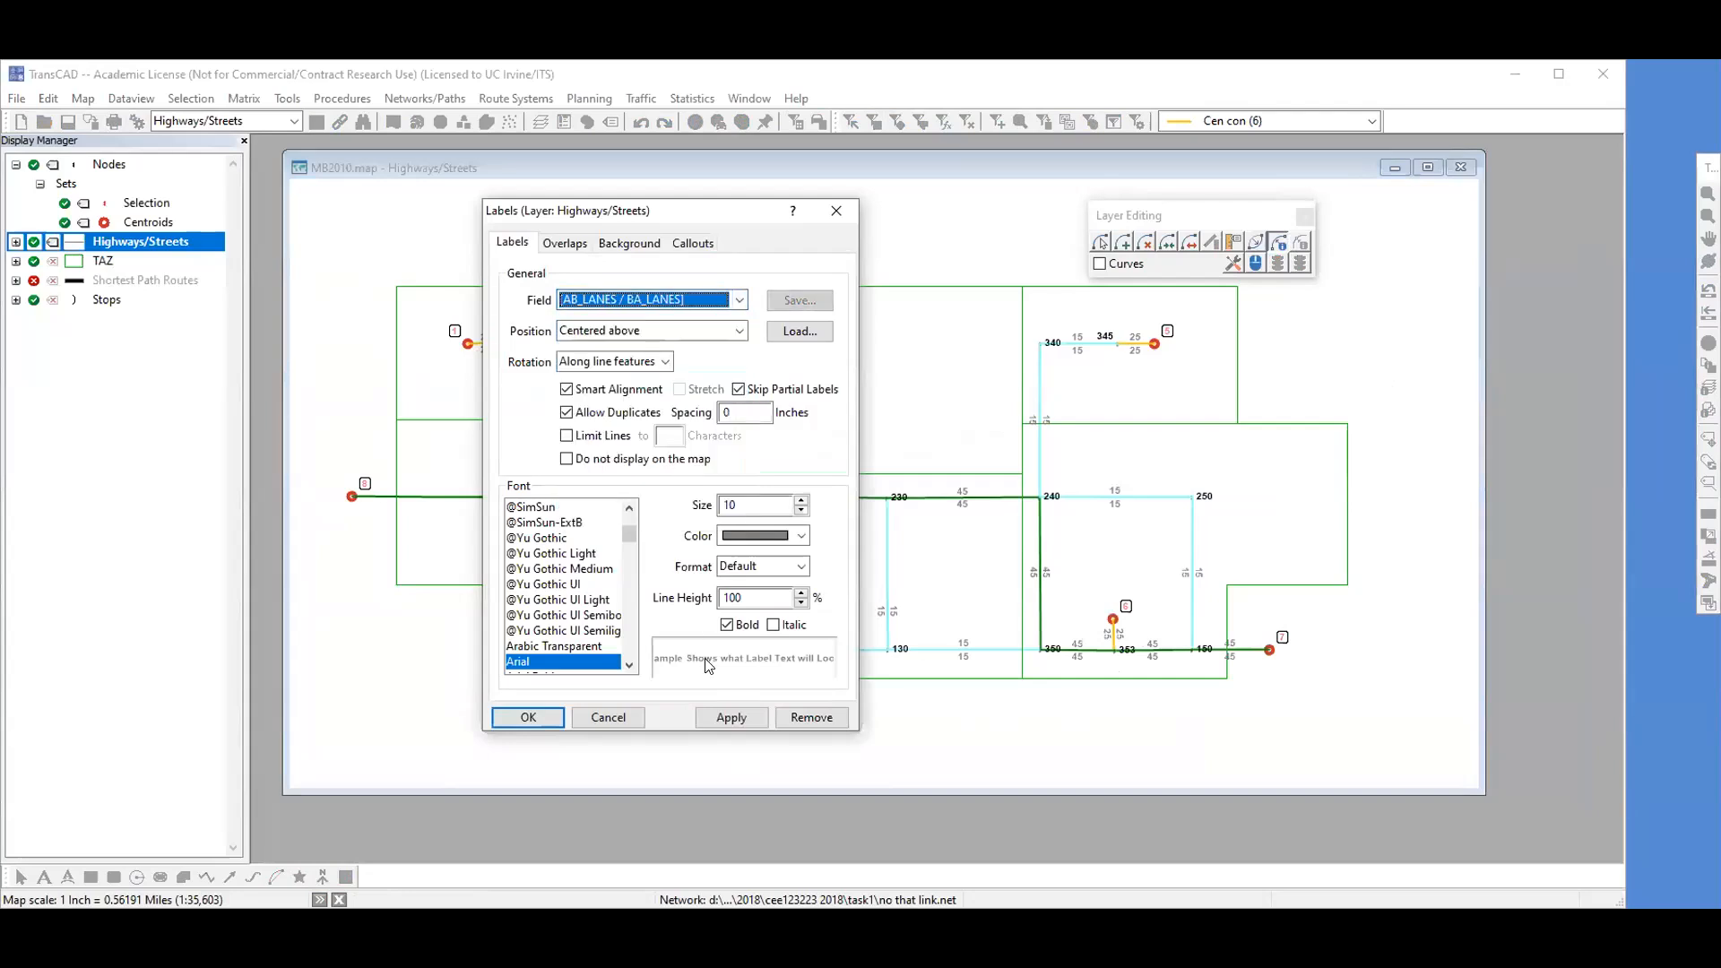
click(711, 719)
click(533, 717)
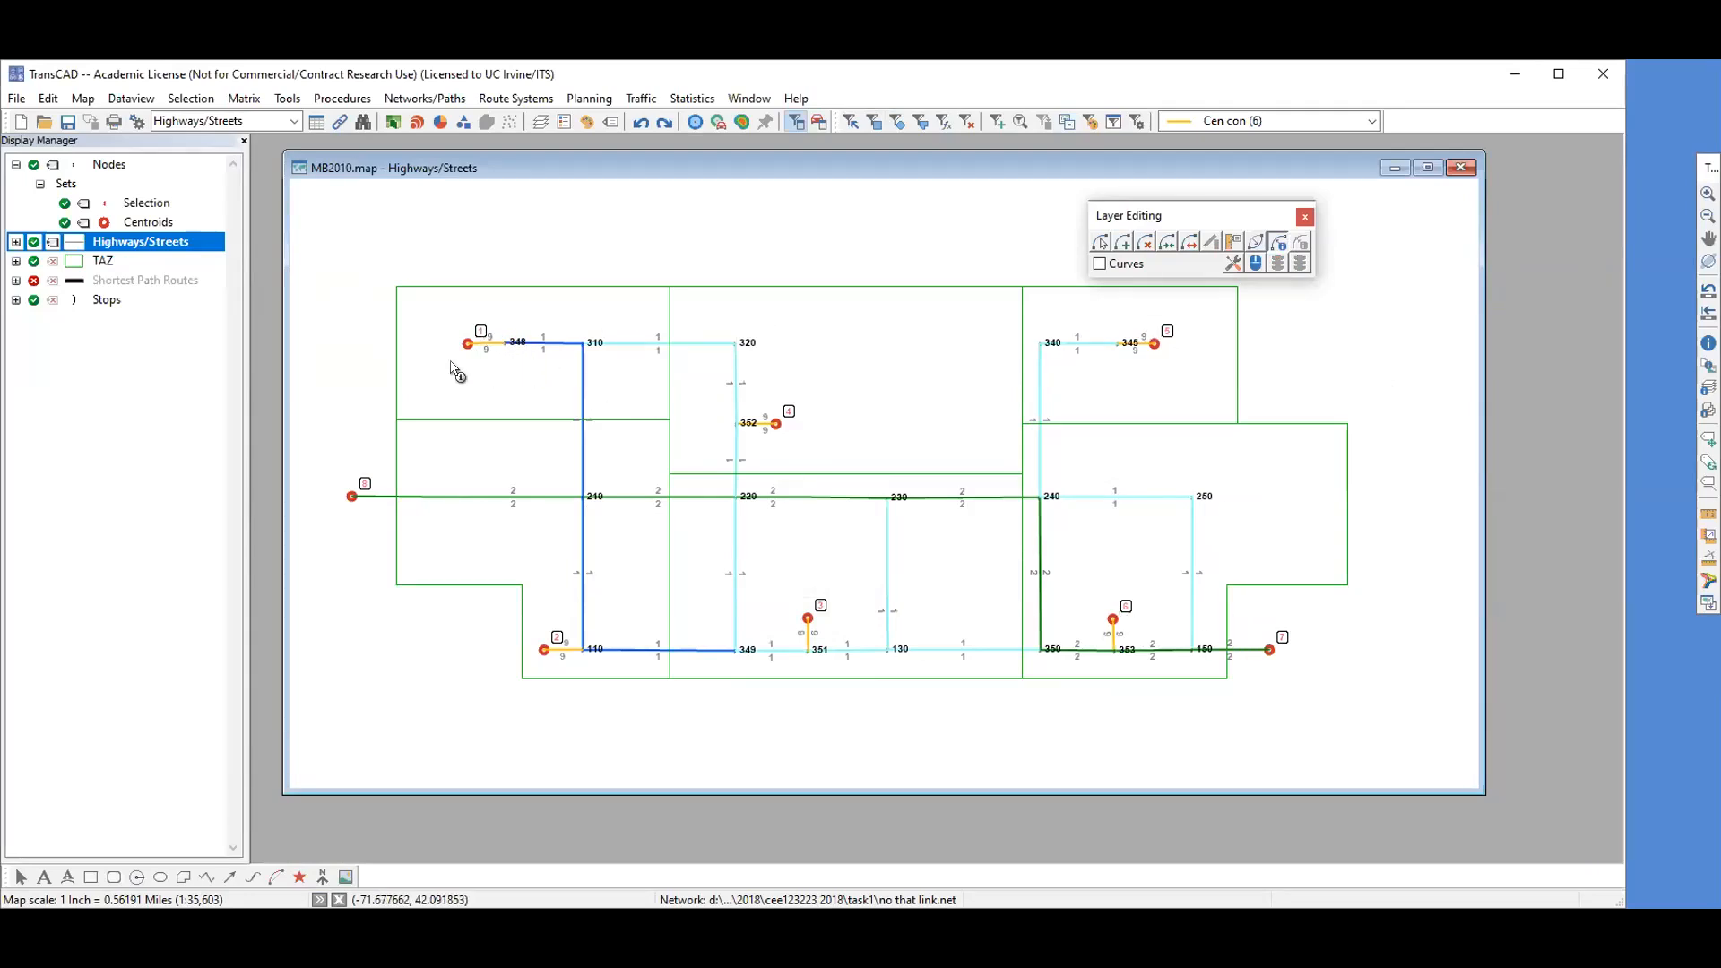
- Change the Highways/Streets labels to the directional capacity field [AB_CAPACITY / BA_CAPACITY]
click(54, 242)
click(678, 311)
click(669, 435)
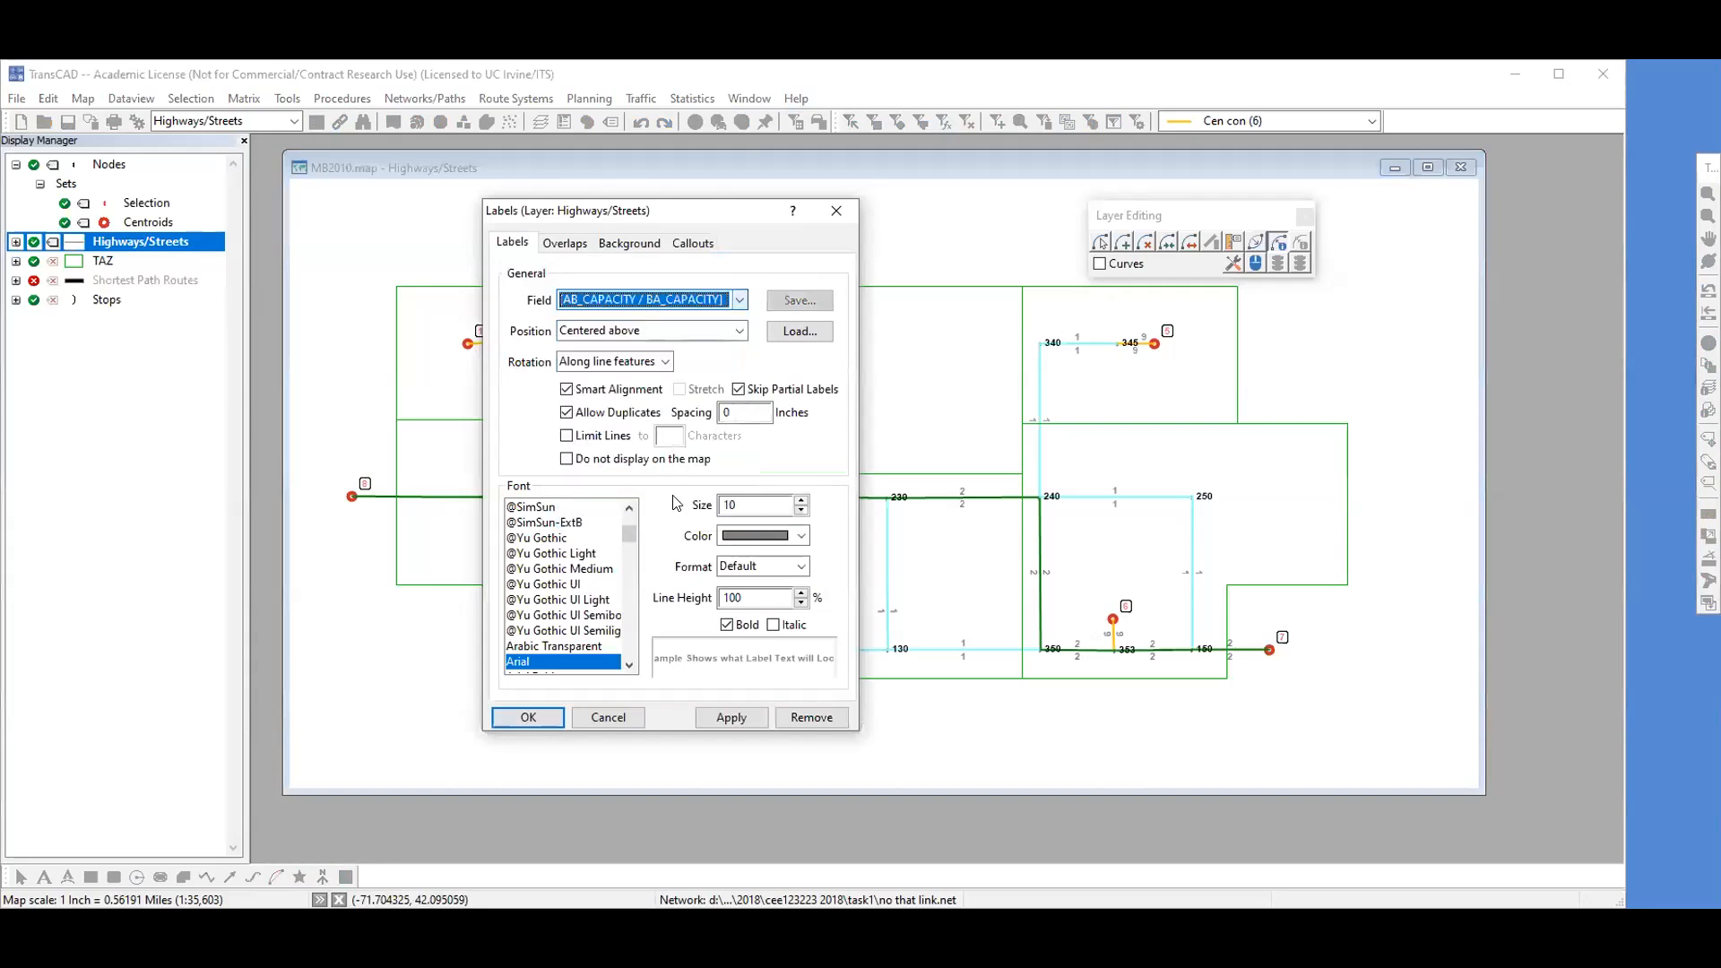
click(734, 720)
click(537, 717)
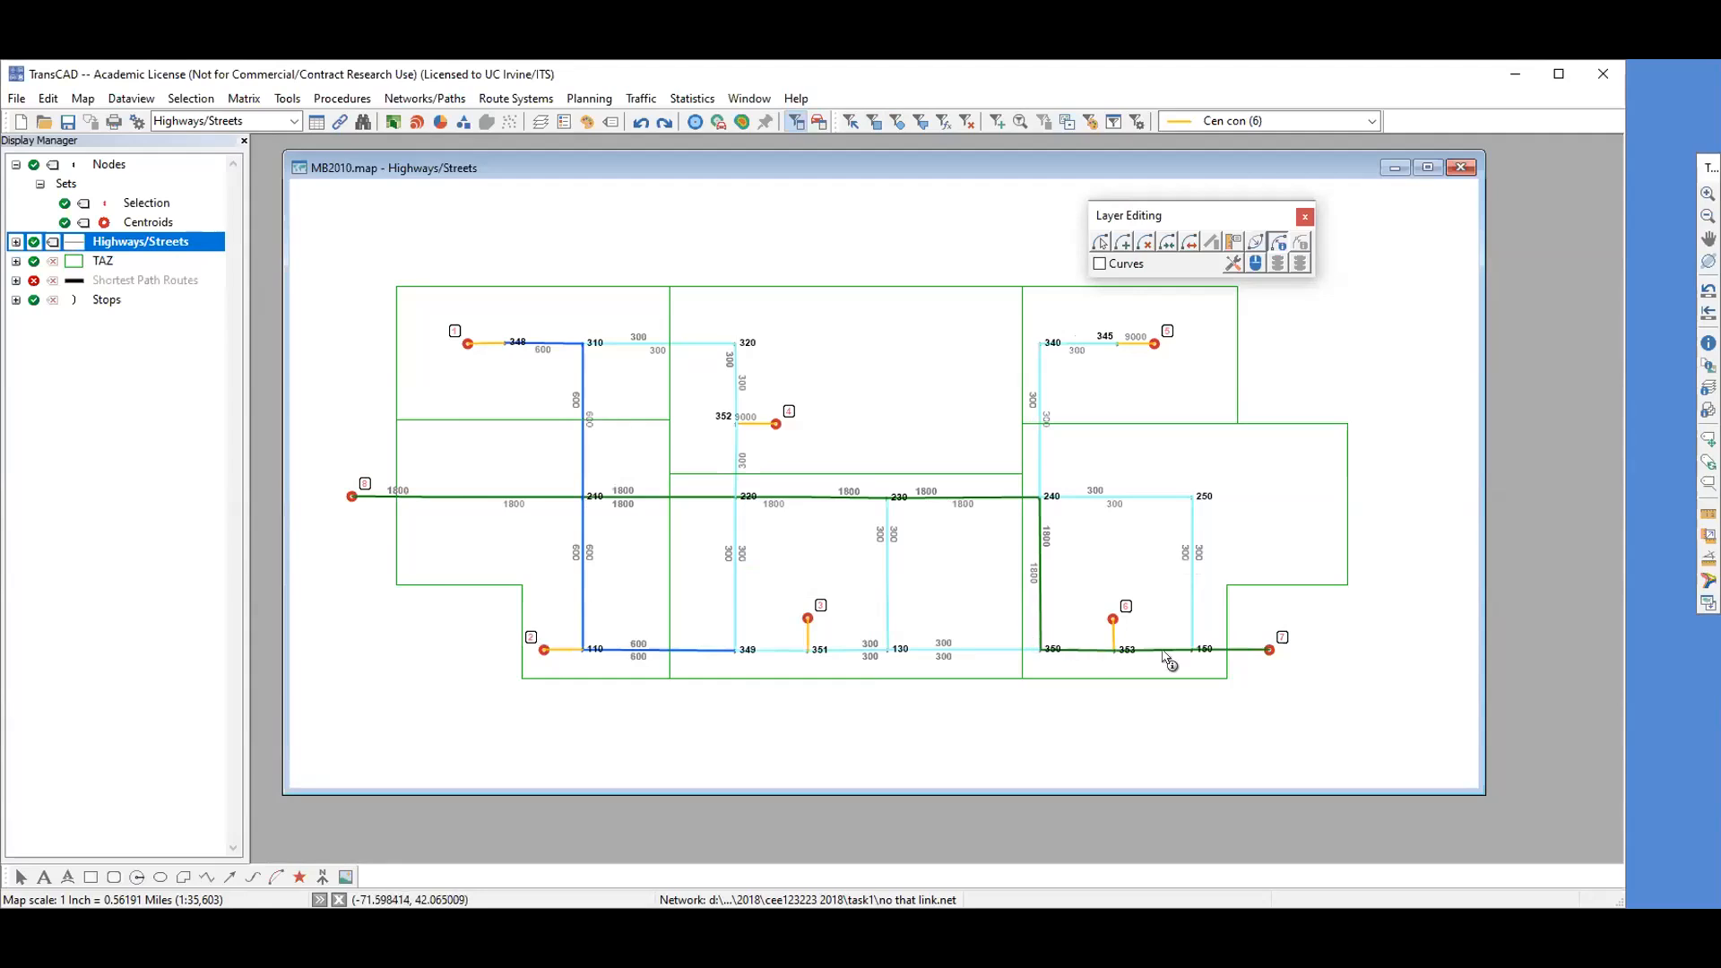
scroll(1248, 691, up, 1)
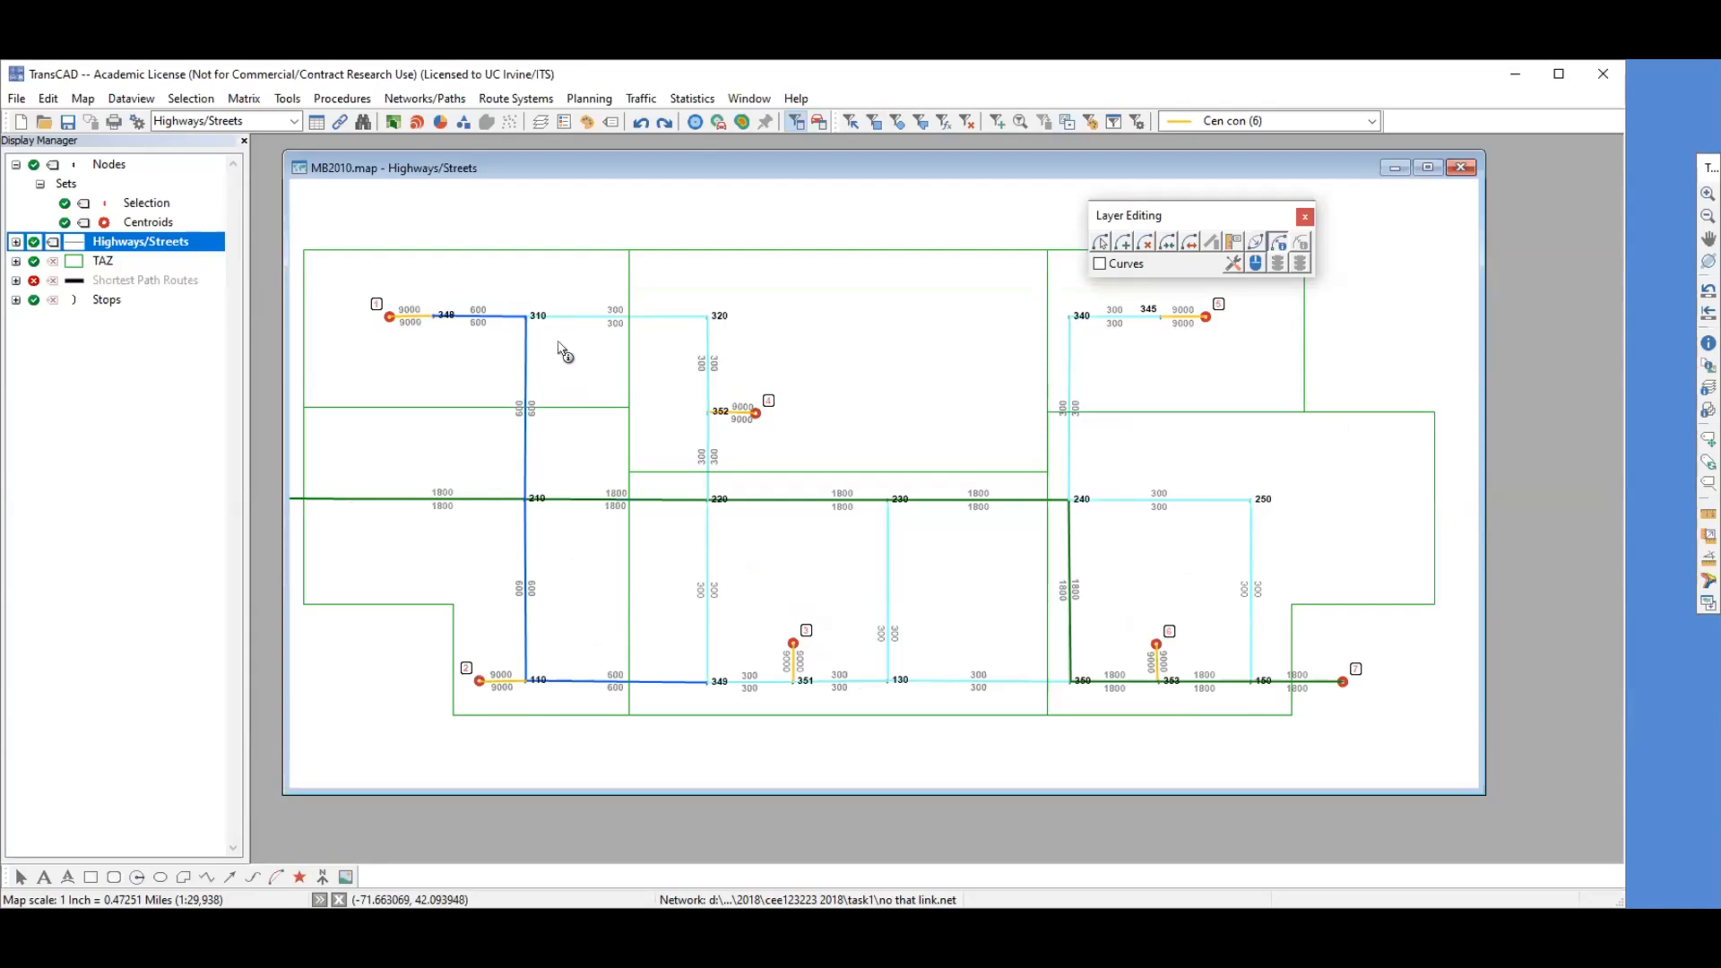
scroll(896, 506, down, 1)
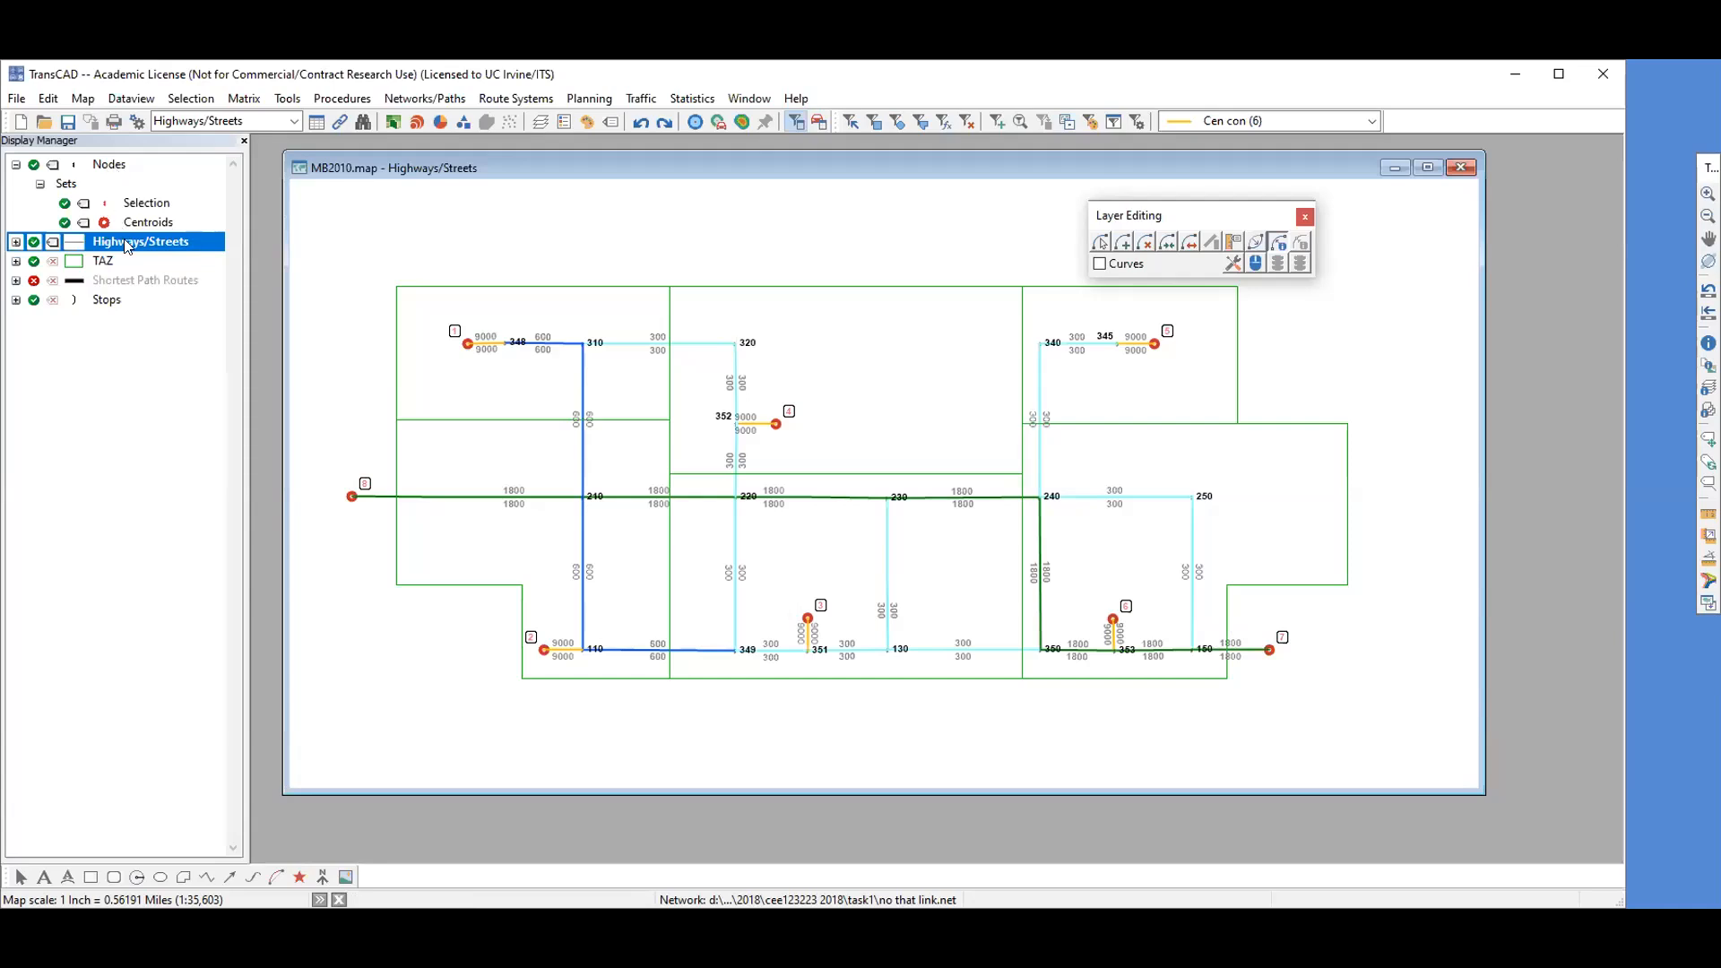
- Make Nodes the working layer and open its selection set settings with the Centroids set highlighted
click(194, 121)
click(193, 144)
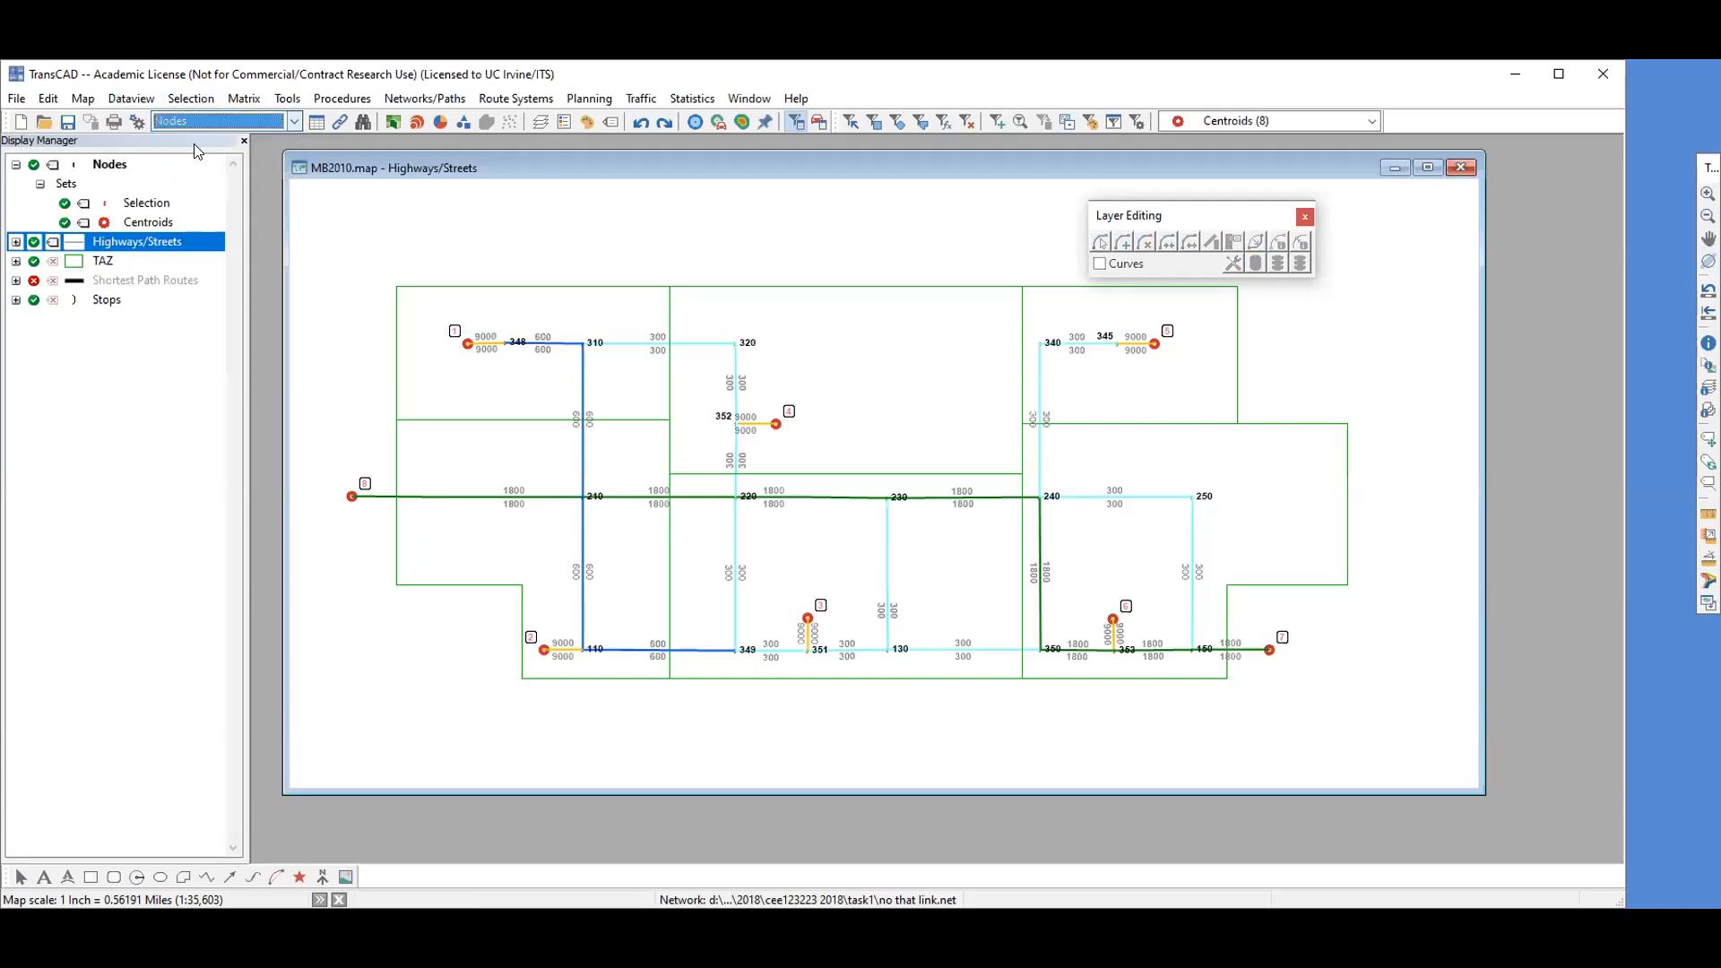
click(202, 99)
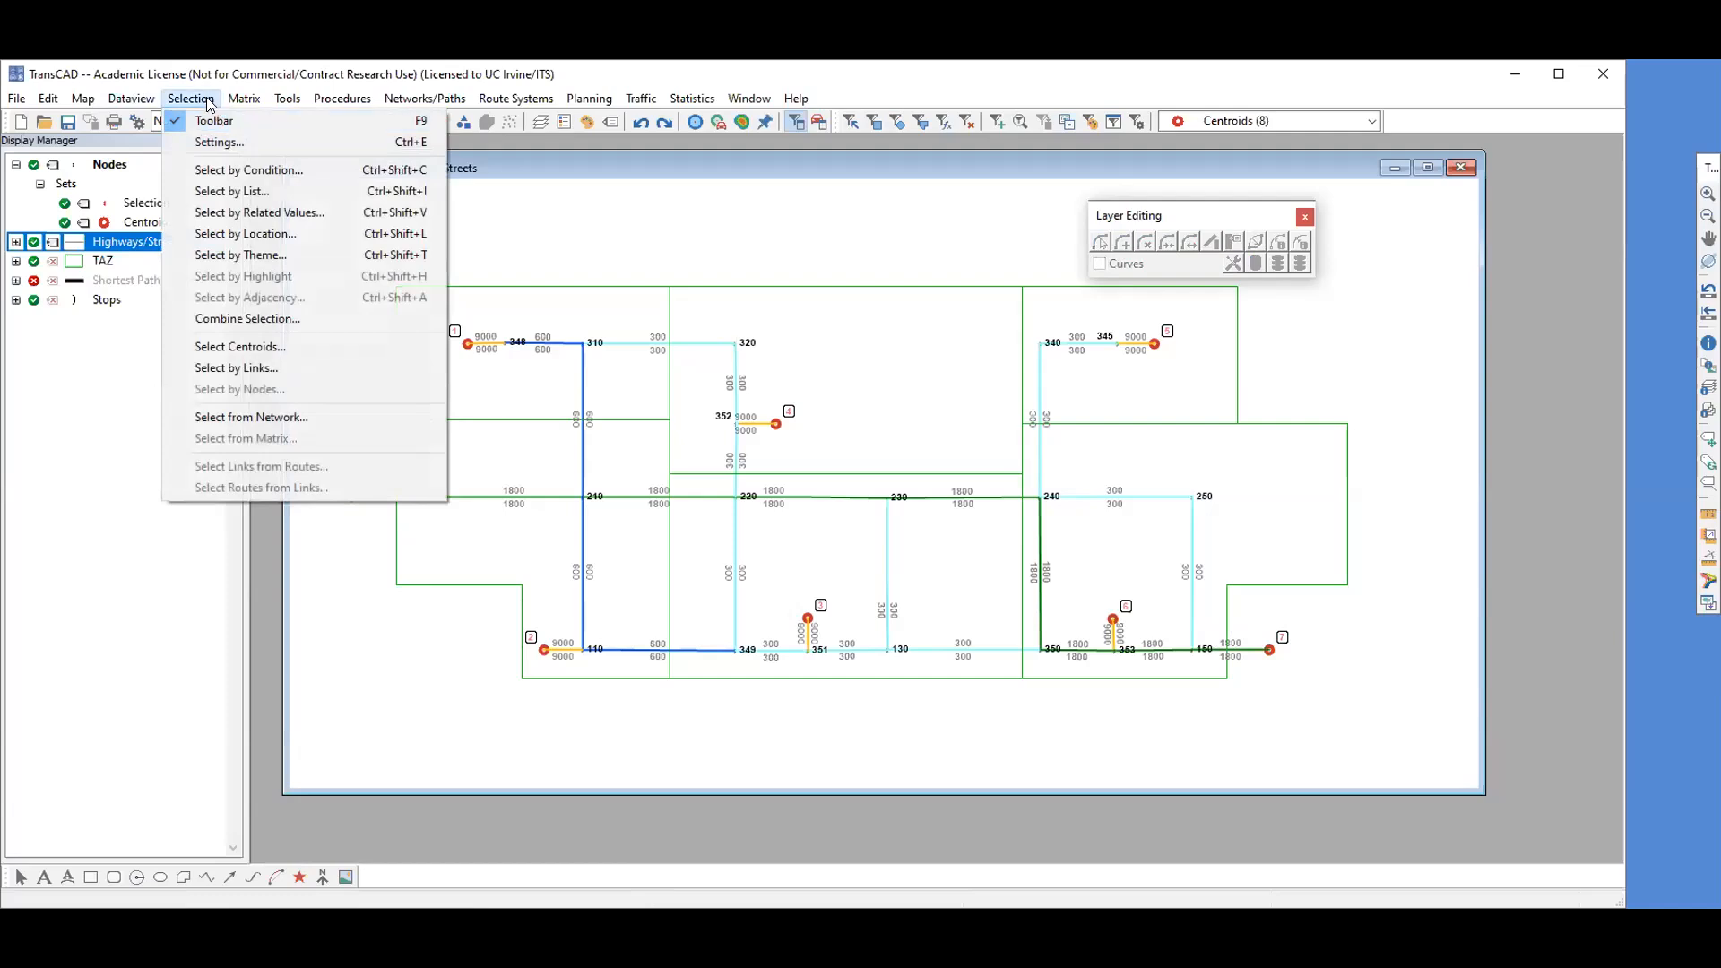
click(213, 144)
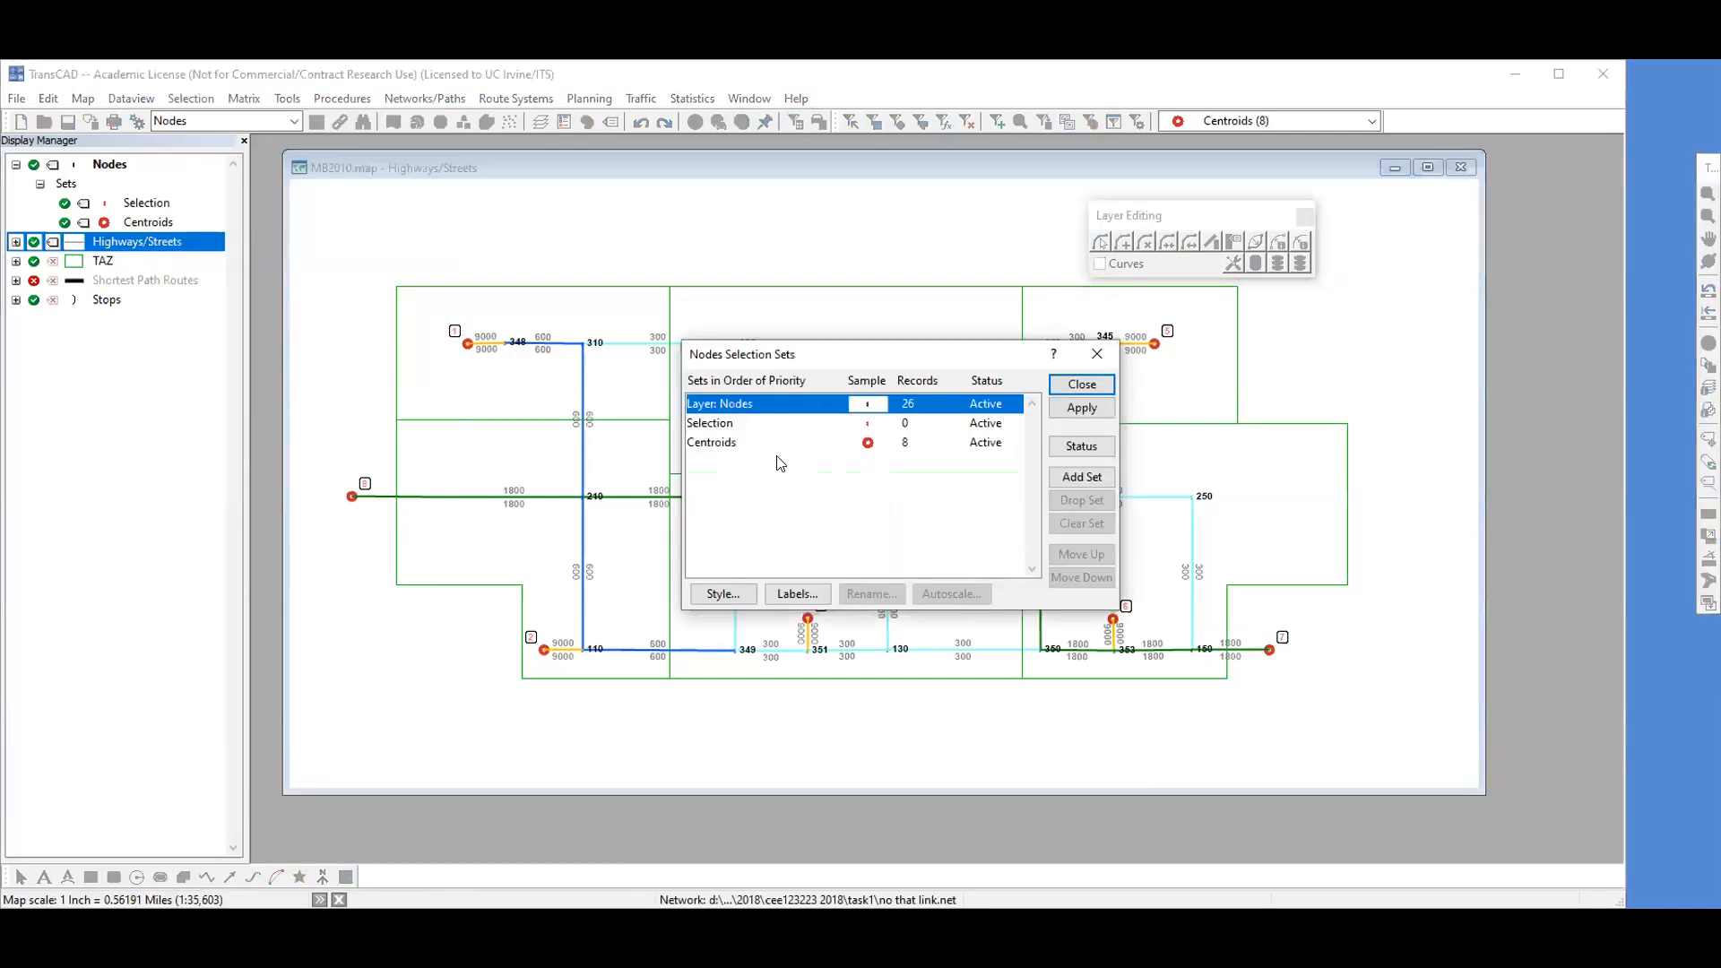
click(741, 442)
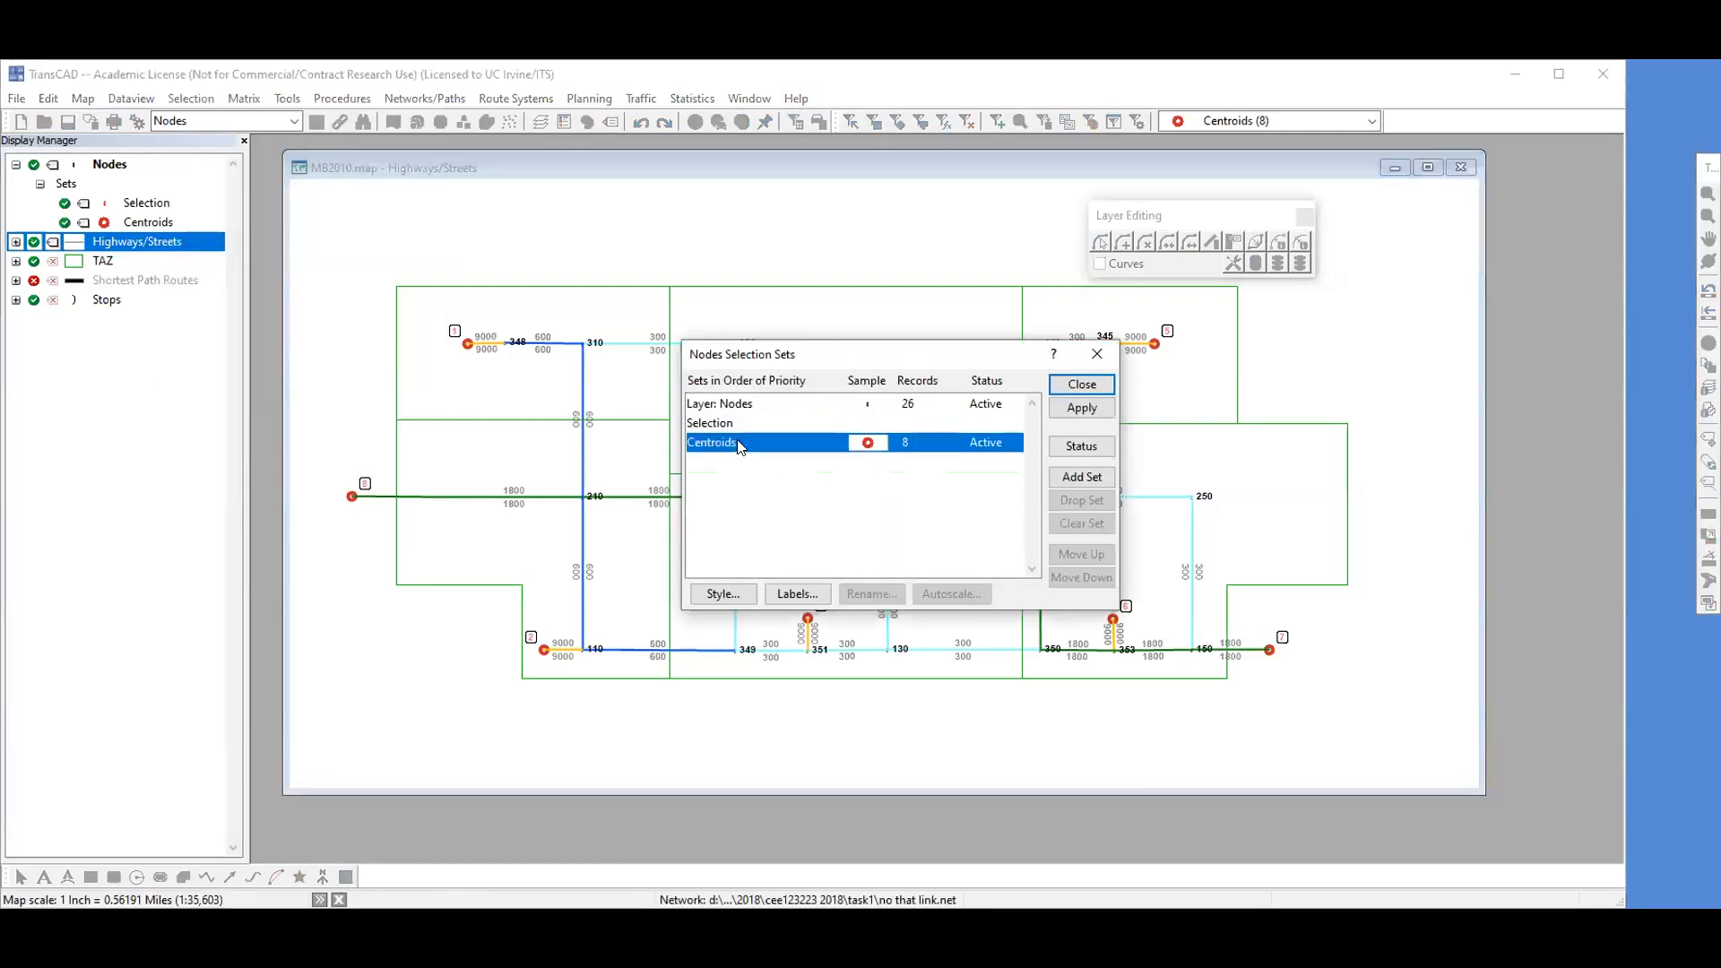
- Add a new selection set to the Nodes layer and open its renaming, leaving without a new name
click(1082, 476)
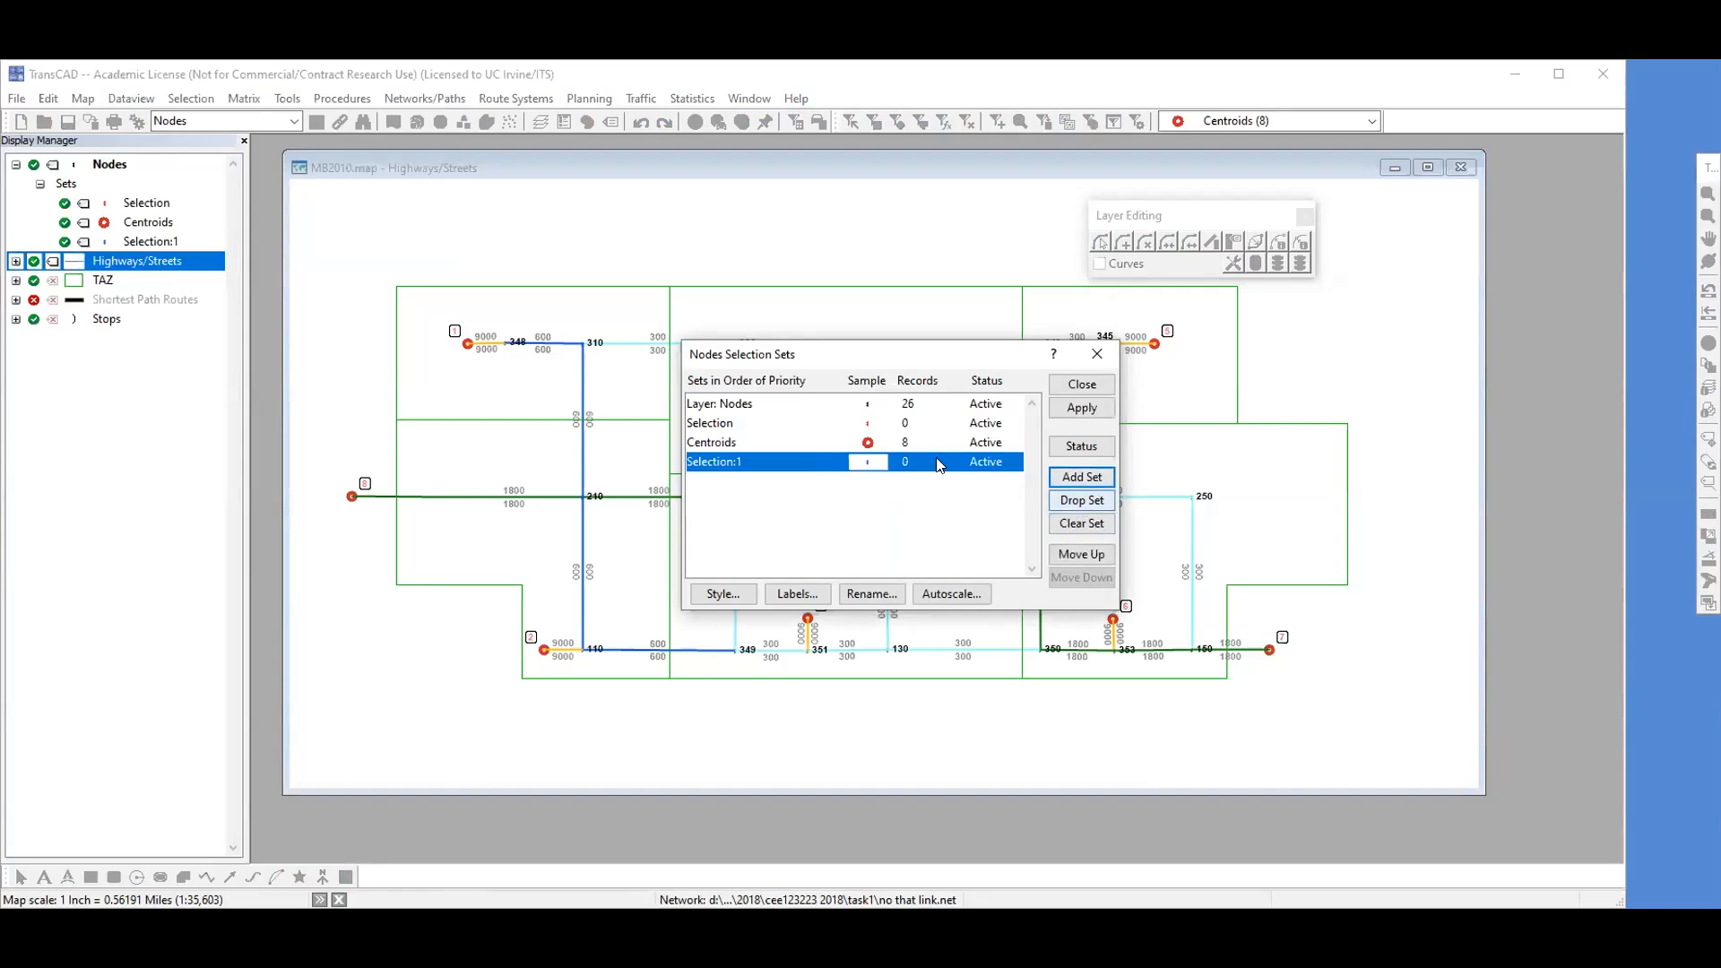
click(895, 595)
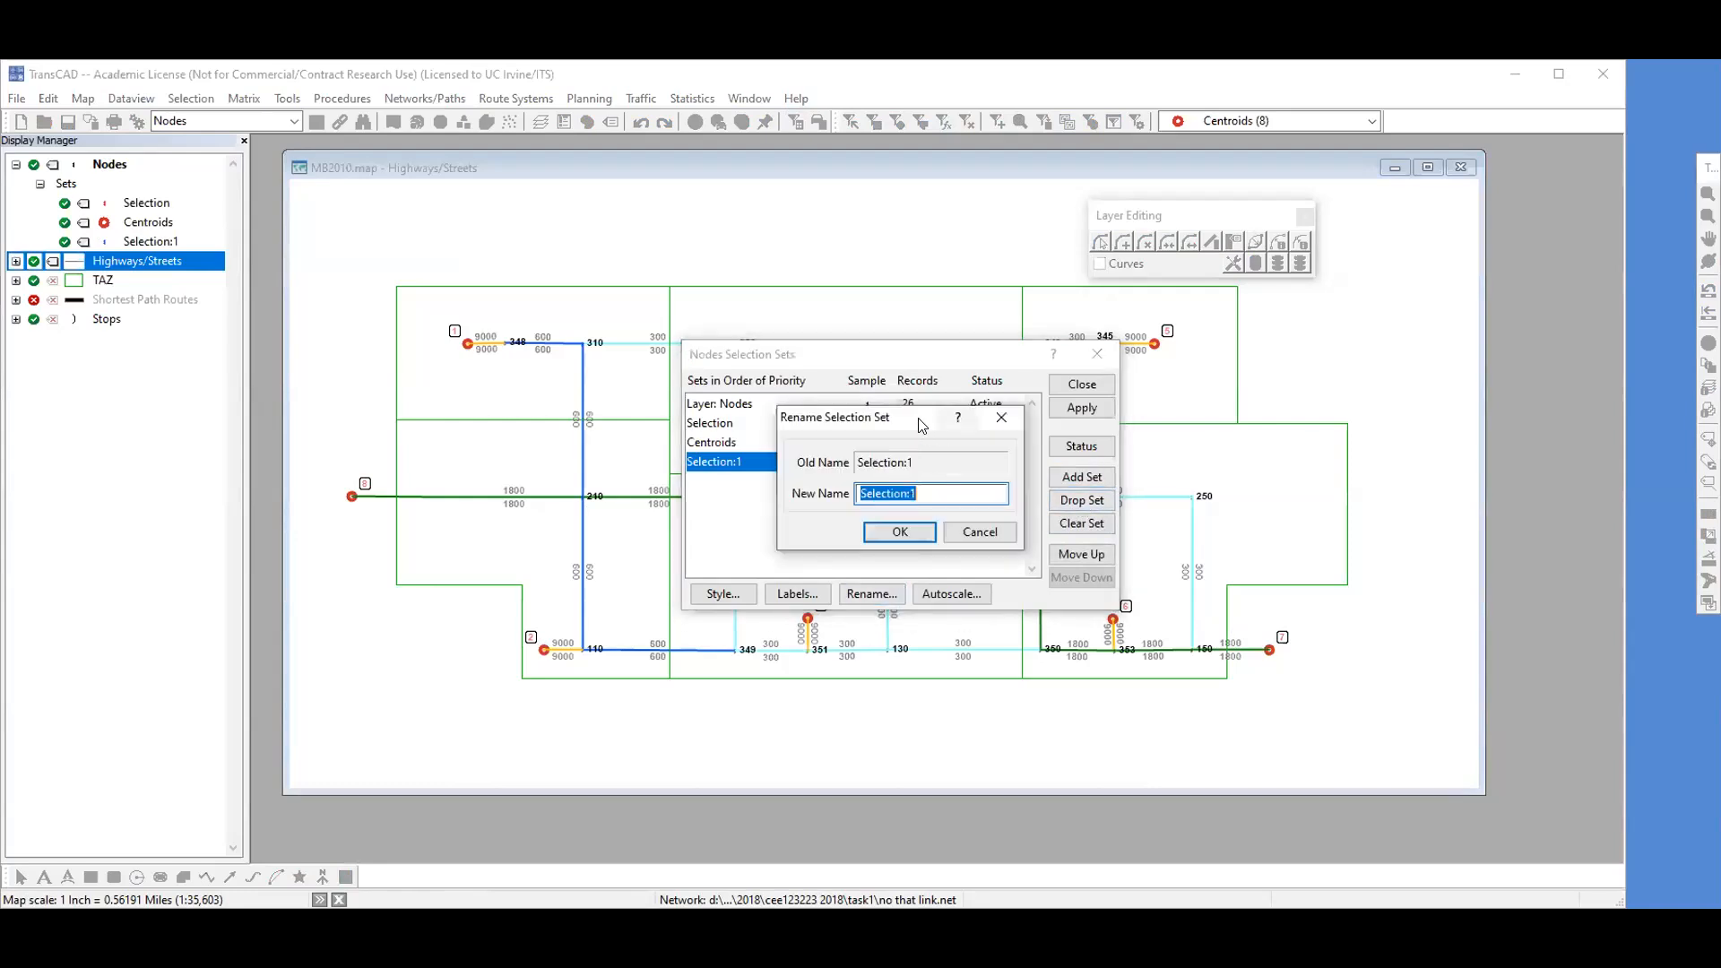
drag(906, 426, 918, 580)
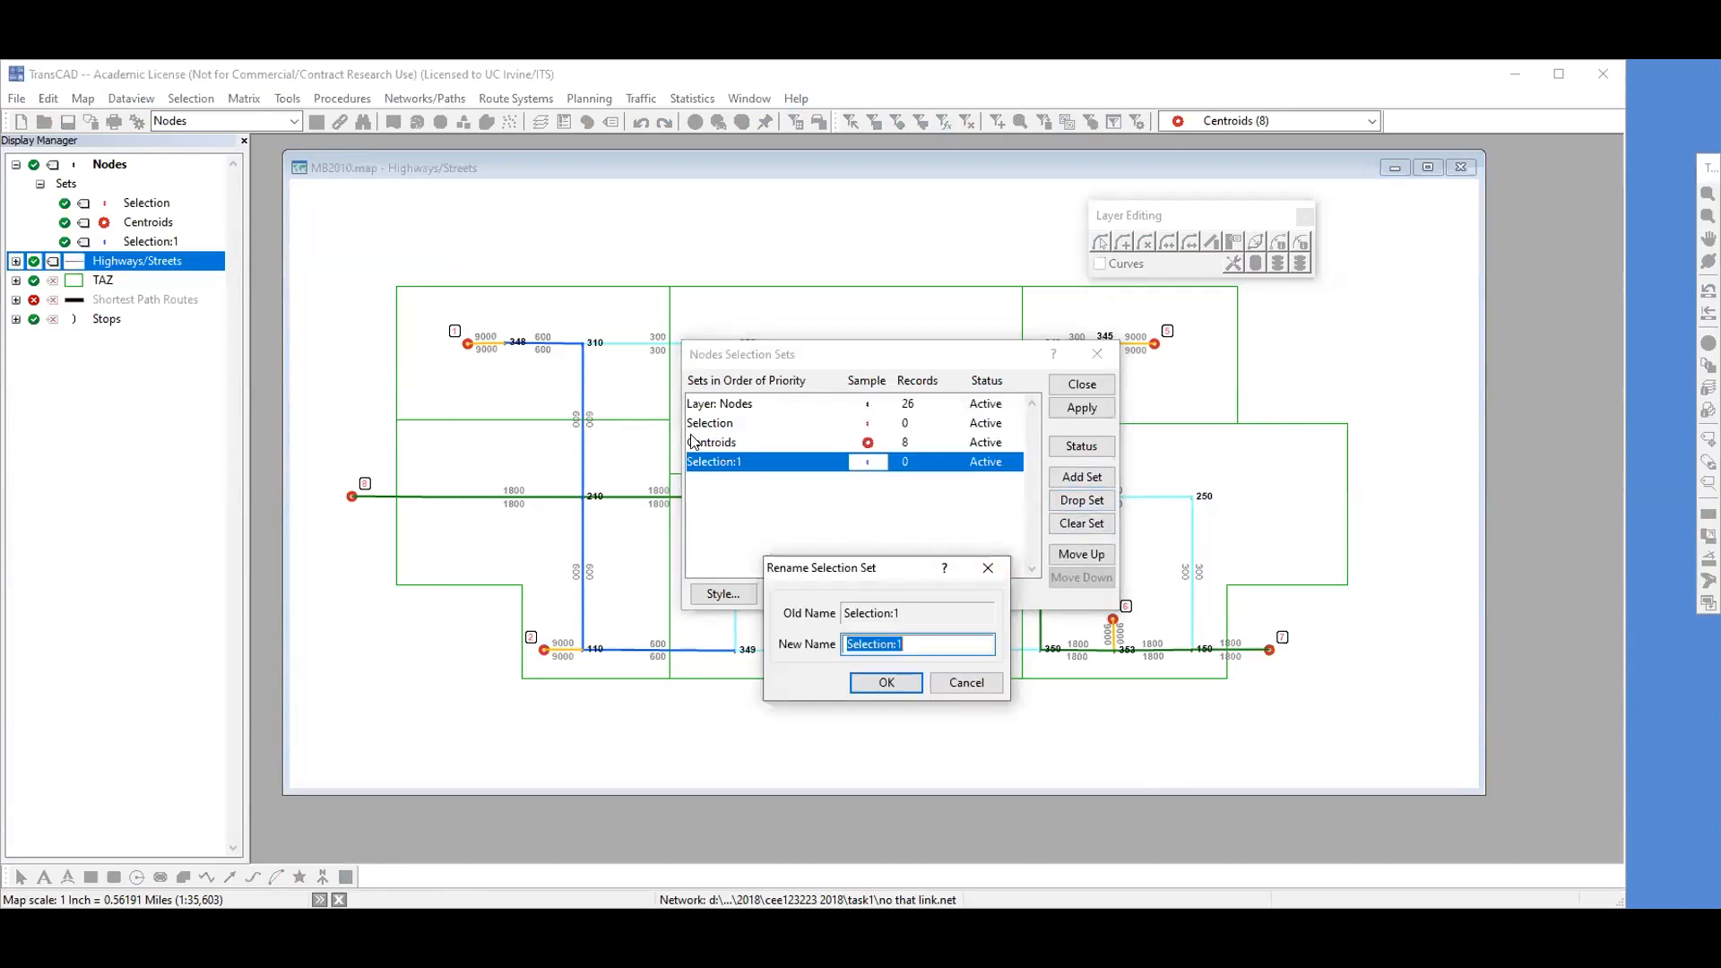
click(986, 571)
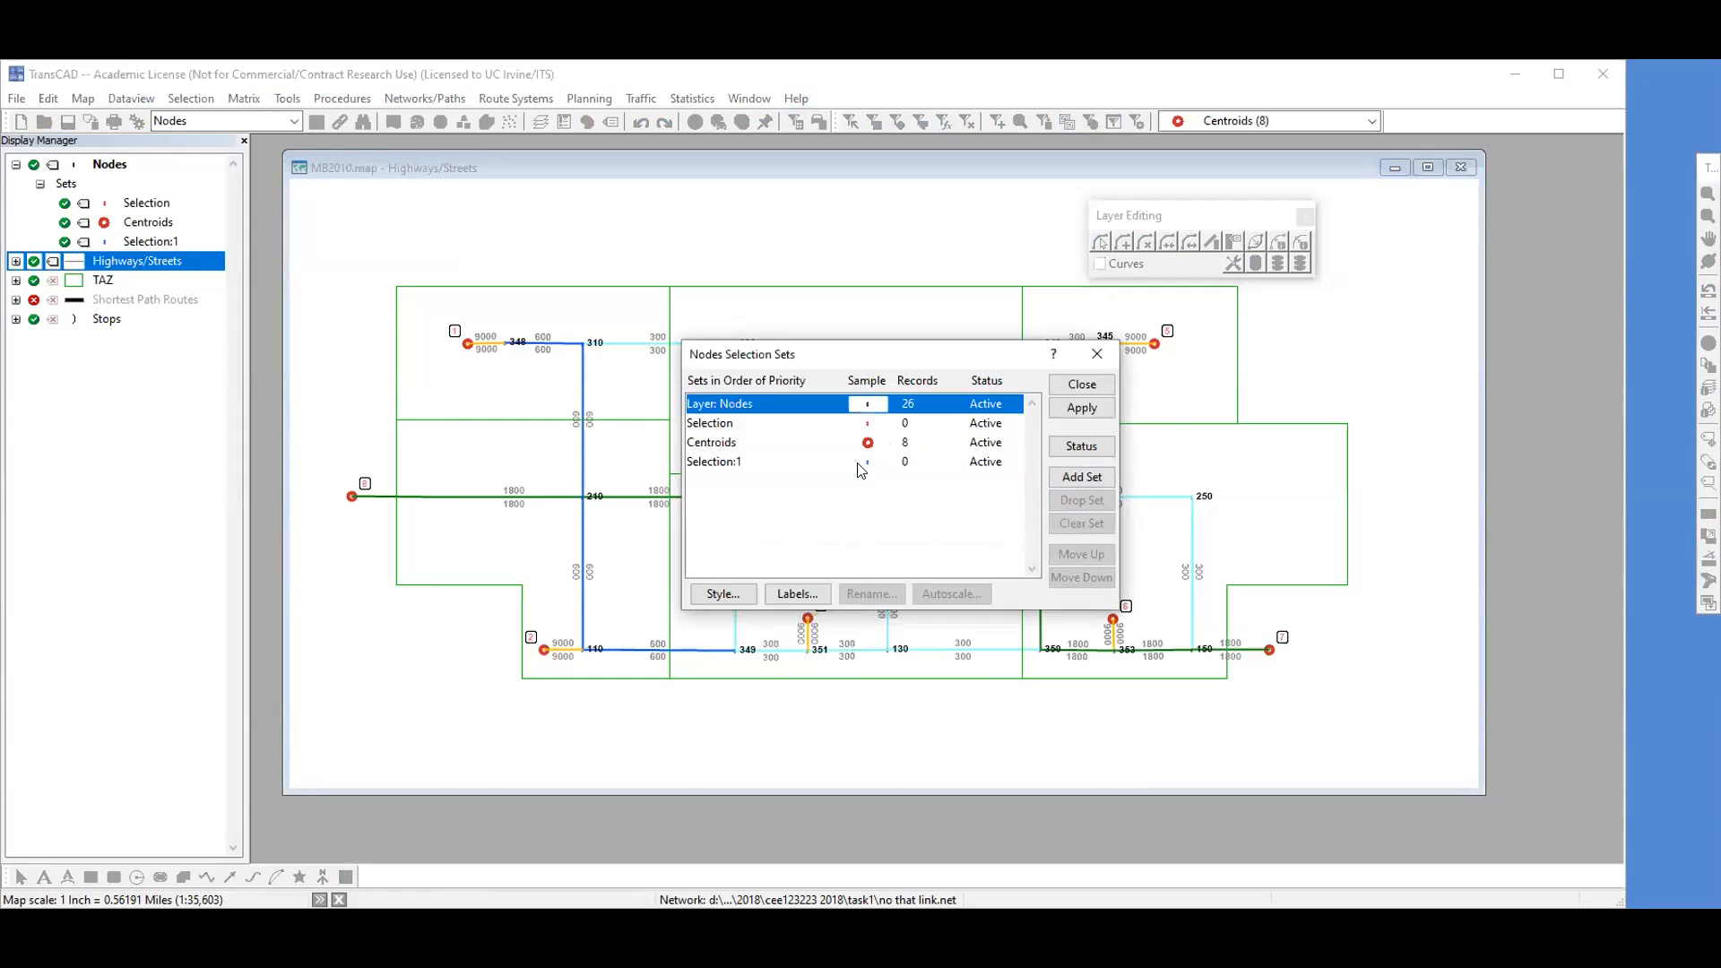
- Drop the Selection:1 set from the Nodes selection sets
click(923, 423)
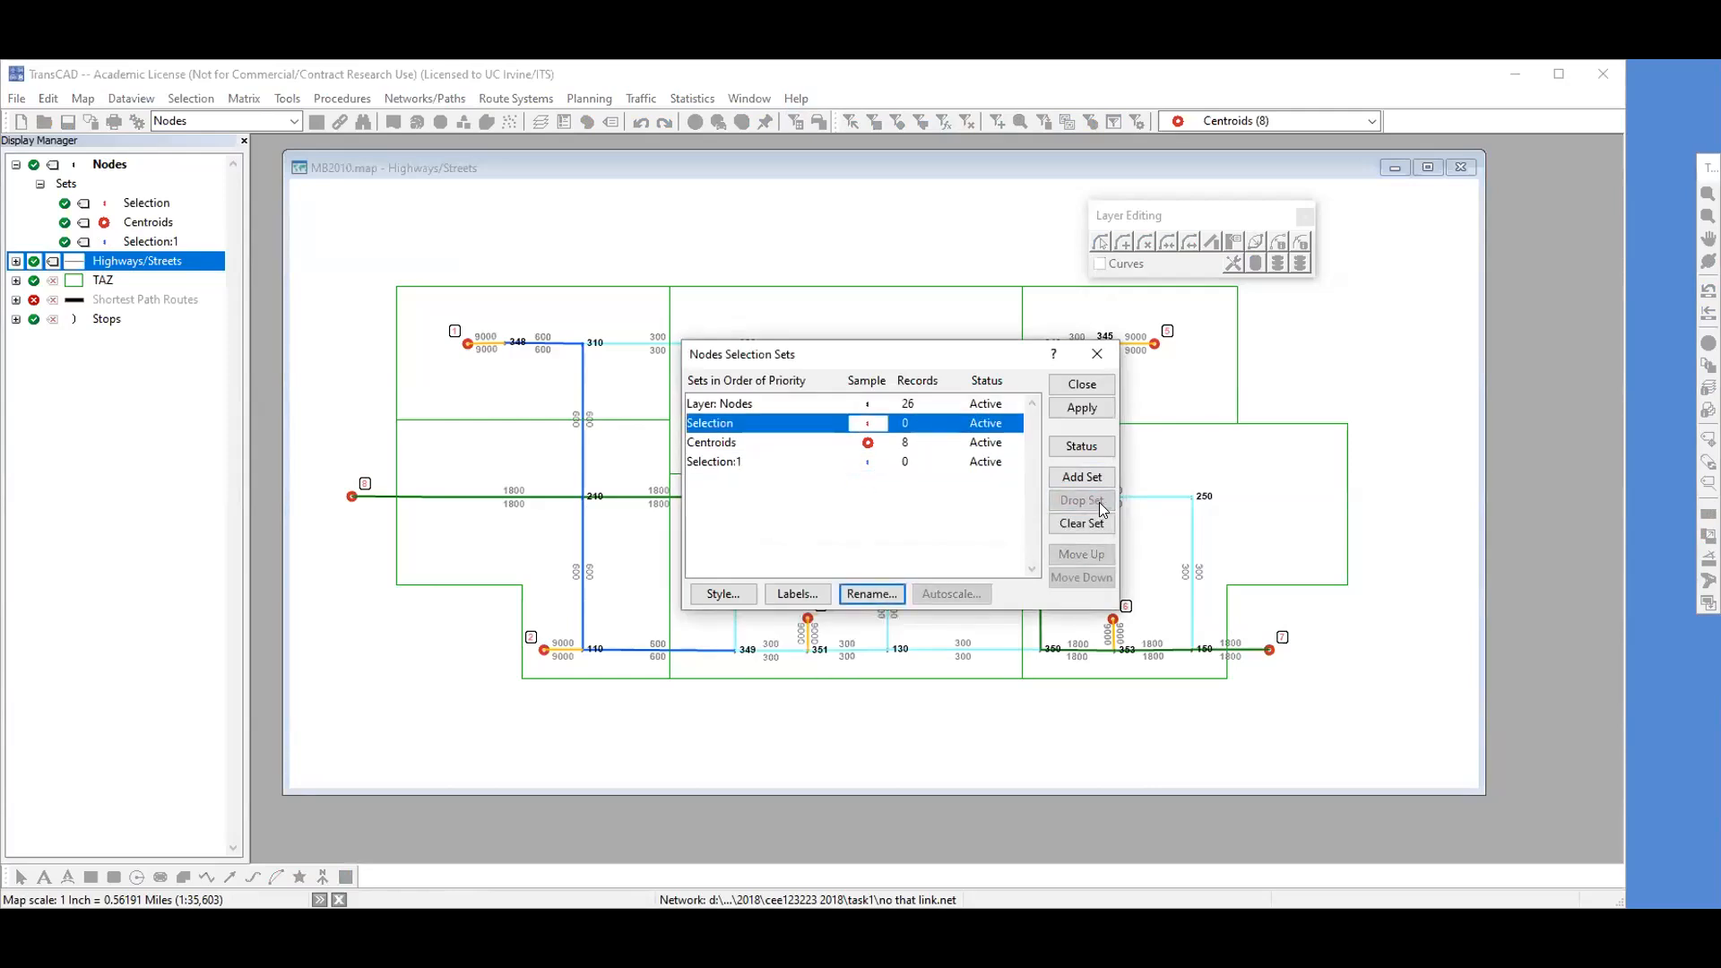
click(975, 464)
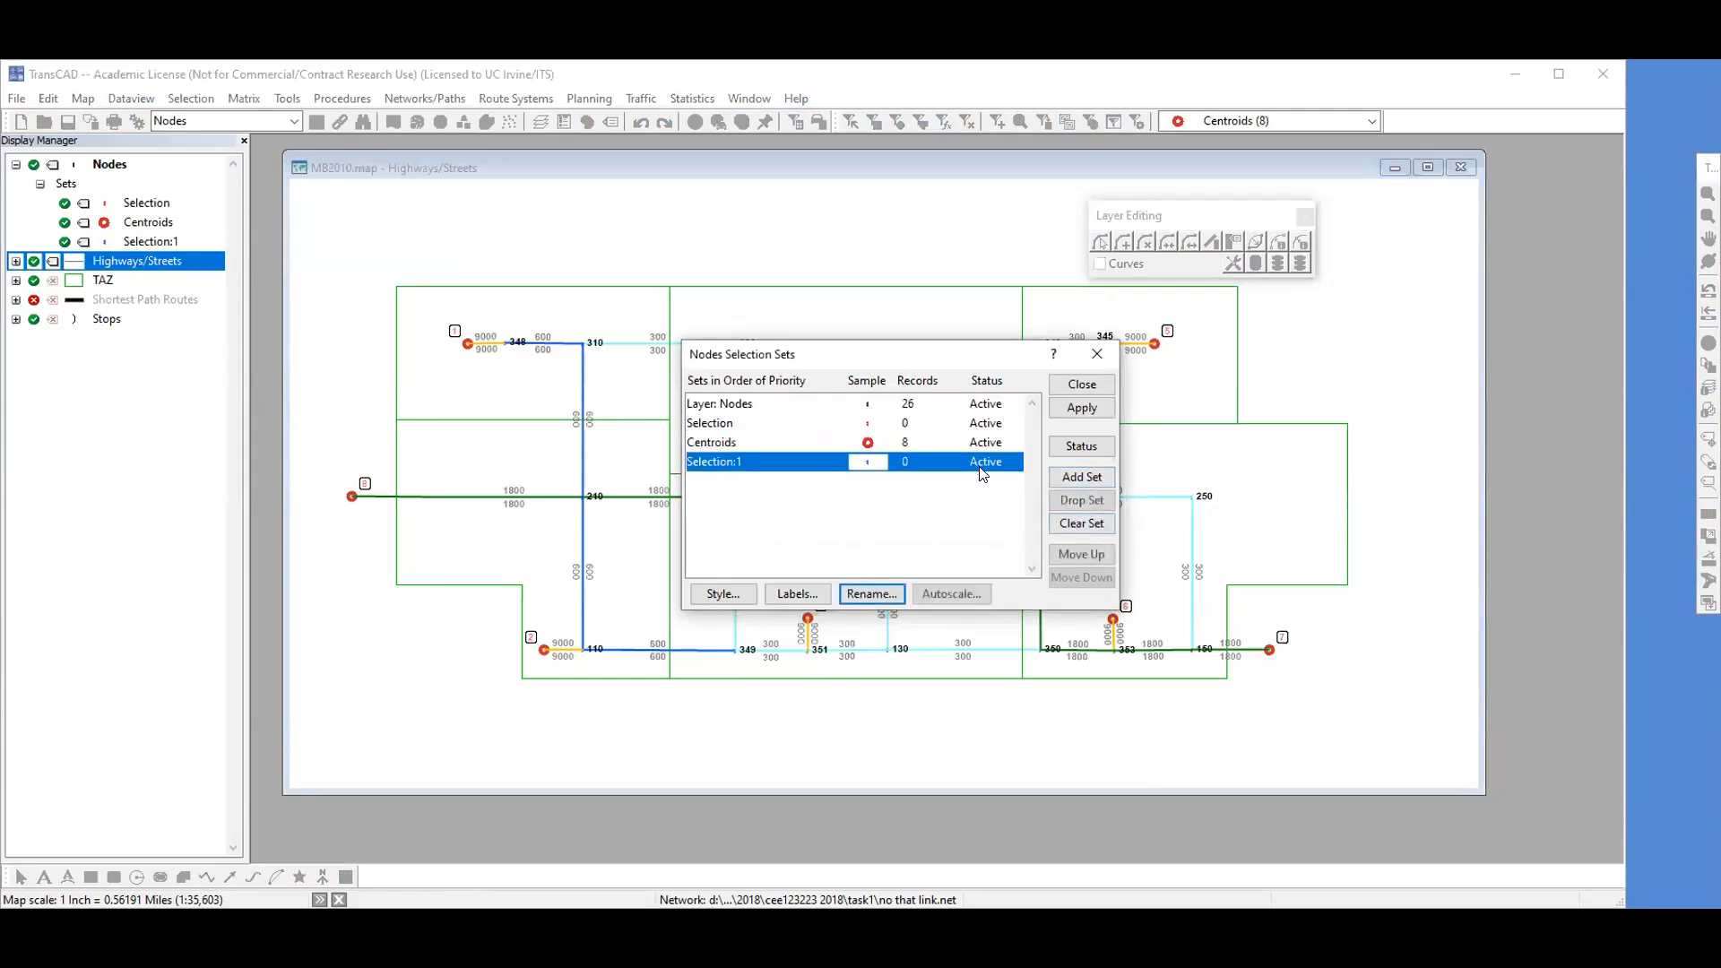
click(1067, 502)
click(947, 529)
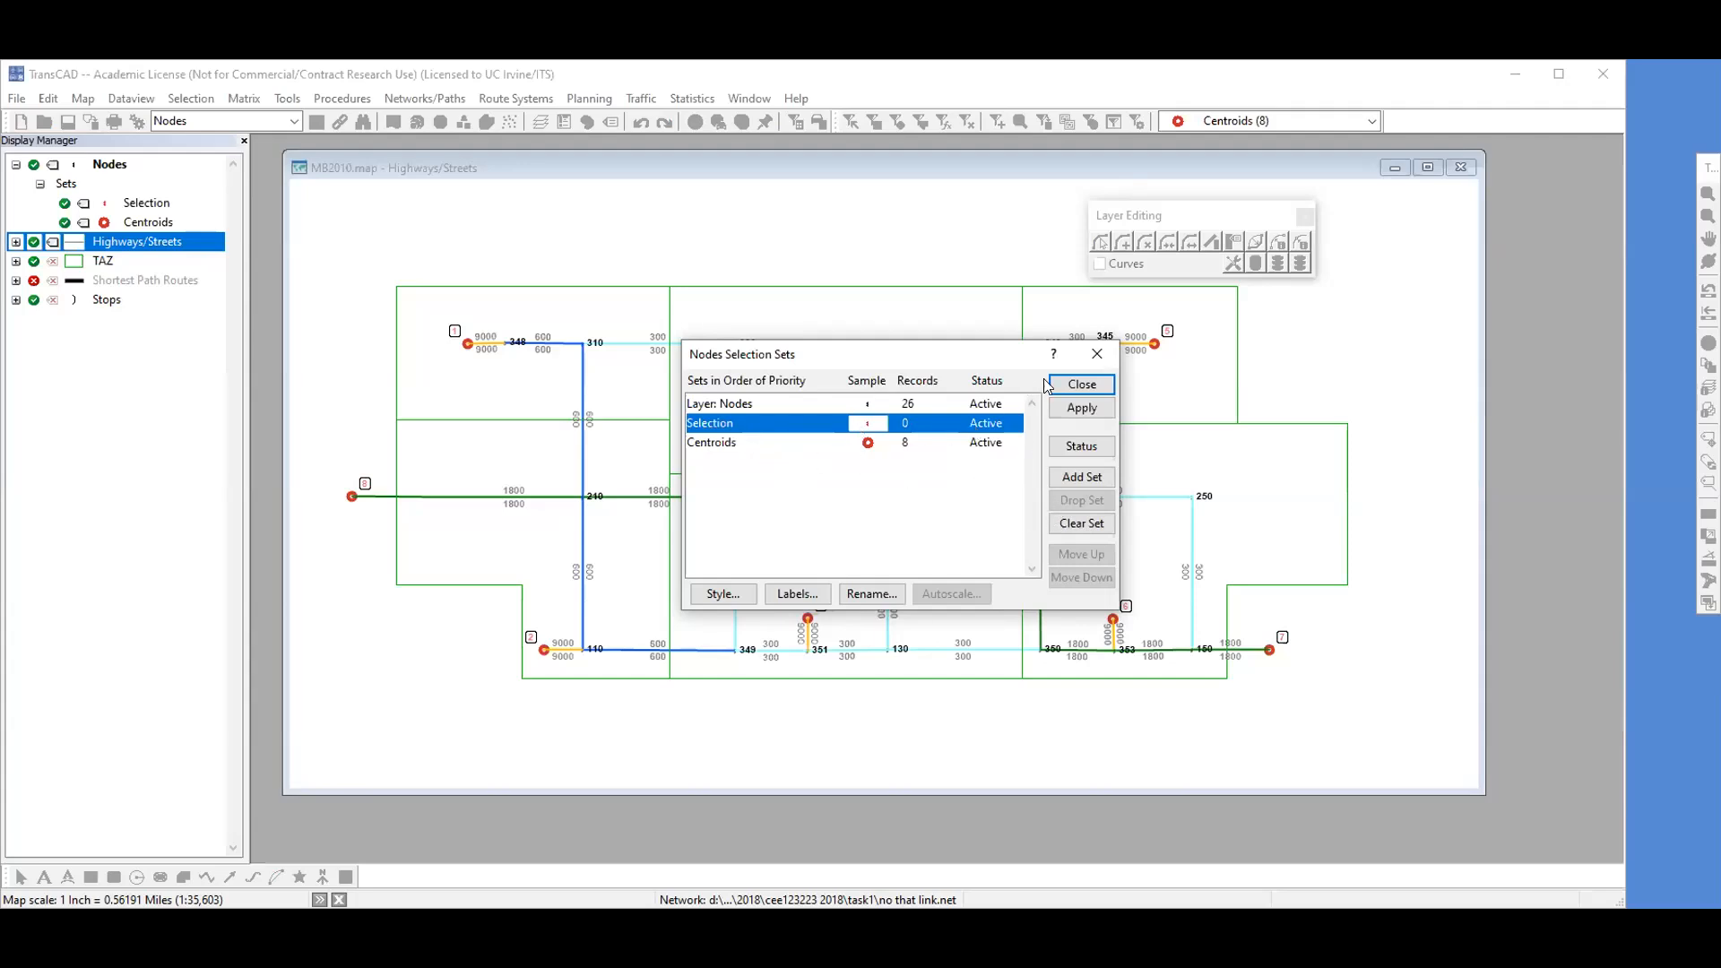
- Try the ringed-dot icon for the Centroids set, restore its original thick-ring icon, and leave the Nodes selection set settings
double_click(870, 443)
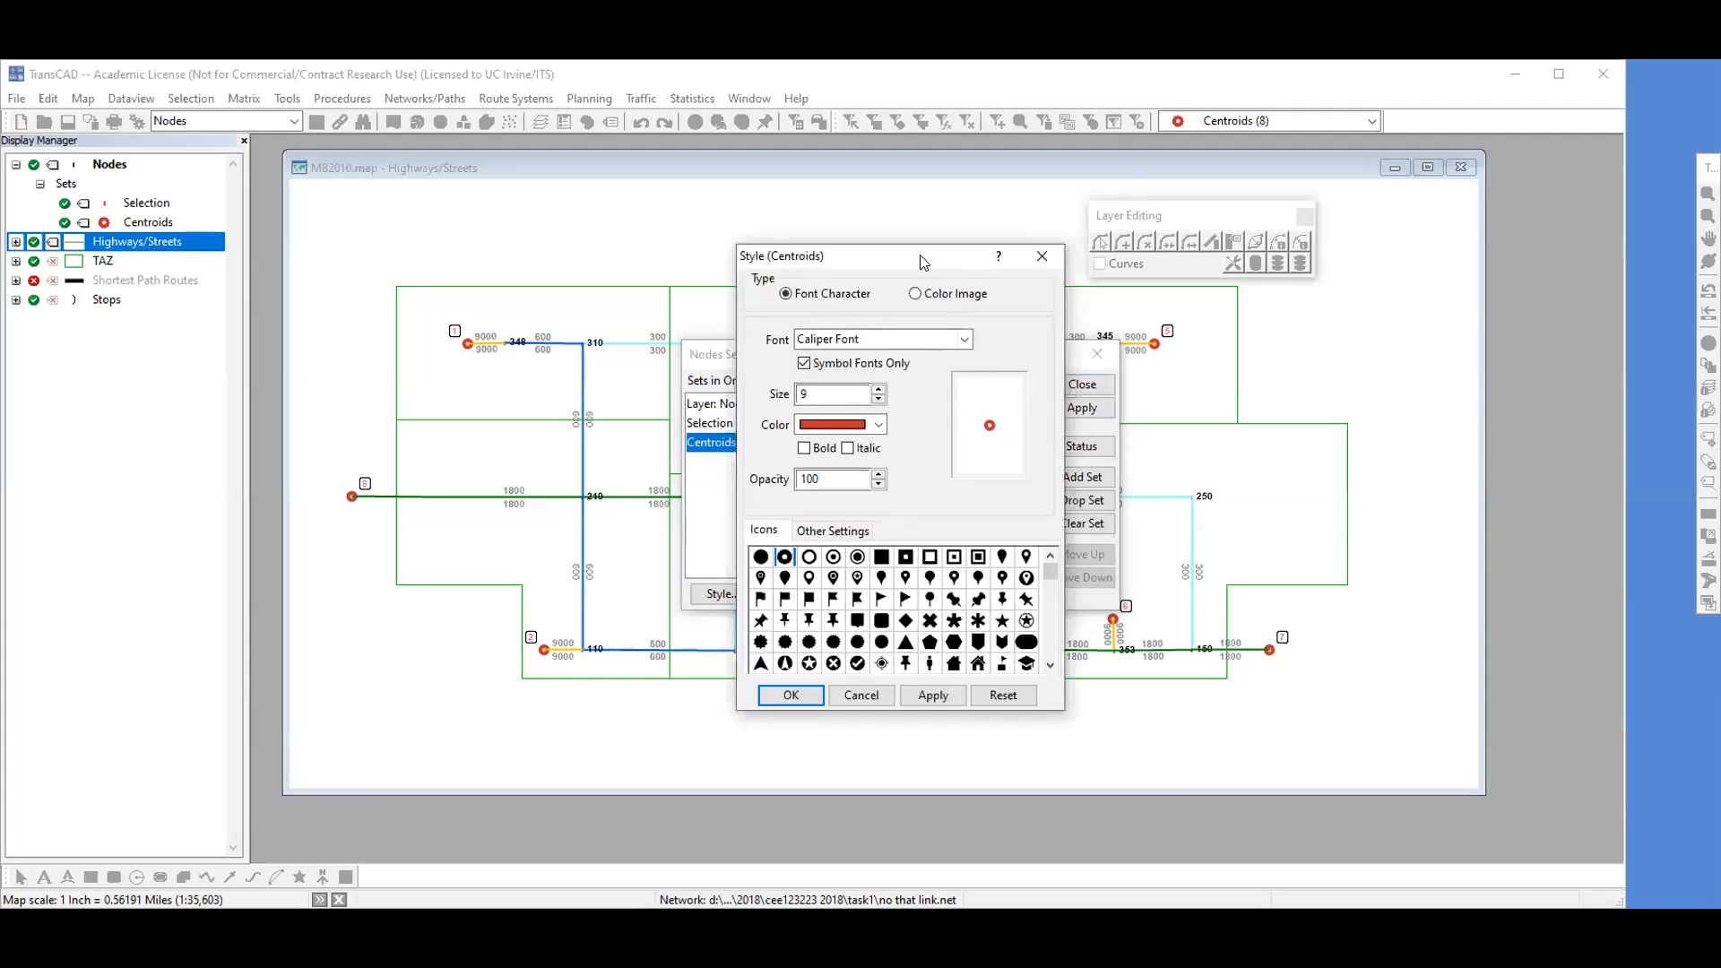
drag(923, 262, 797, 246)
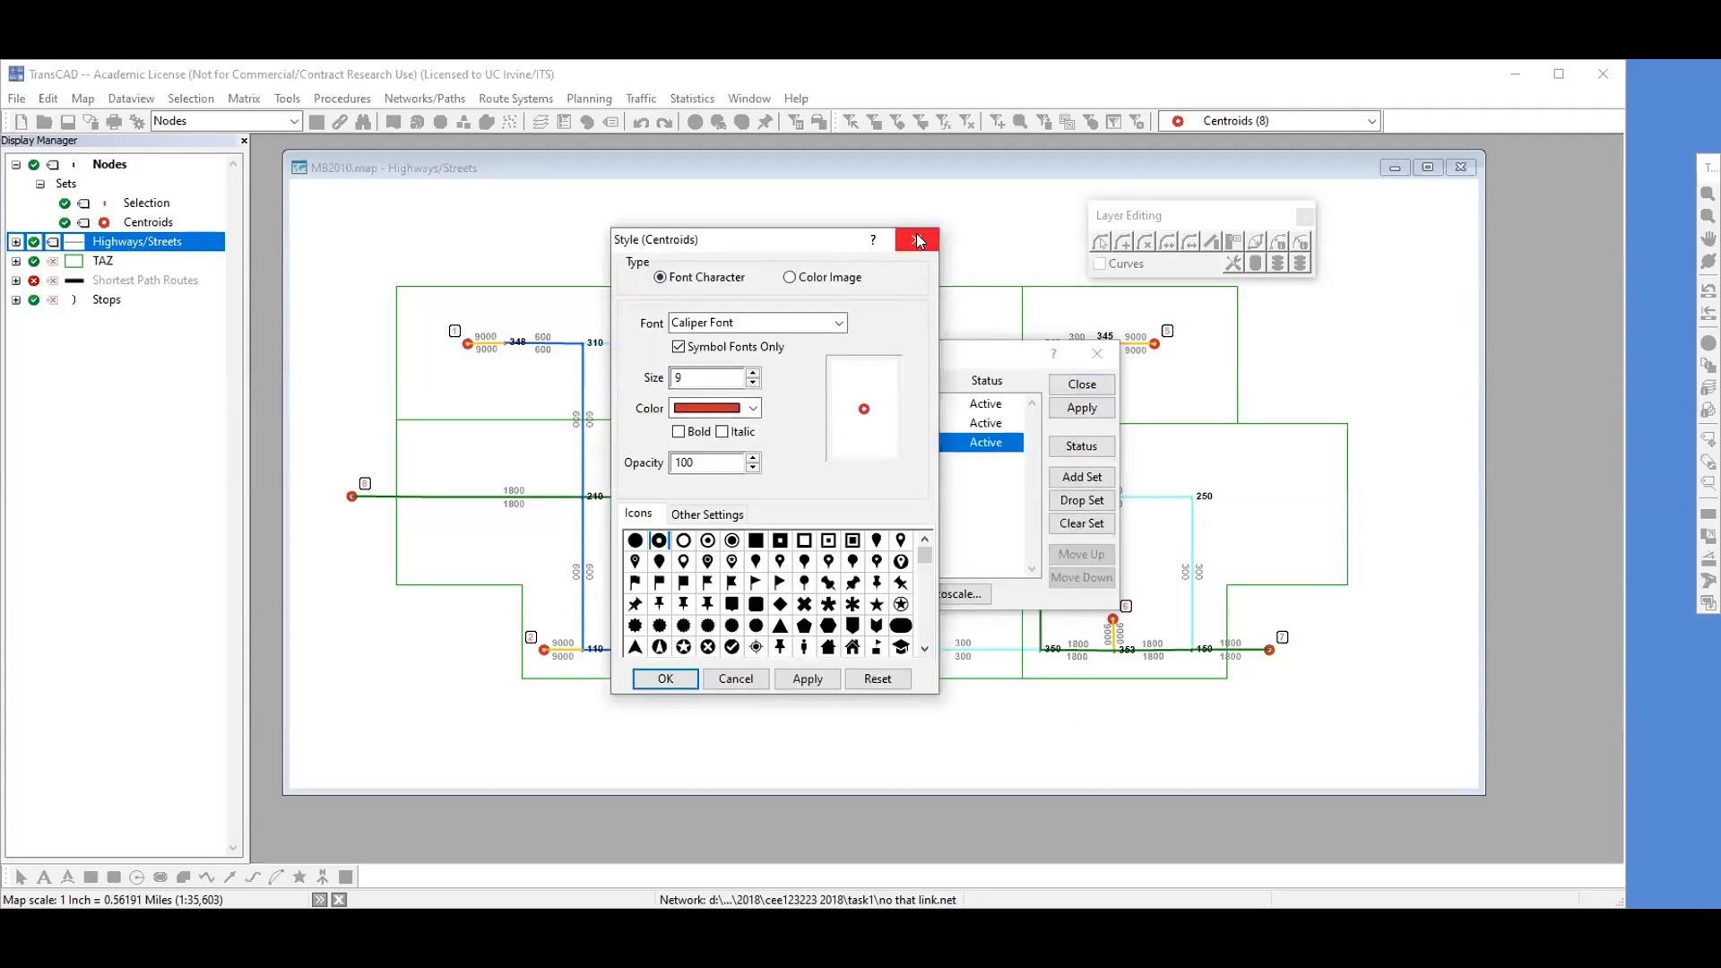
click(707, 539)
click(828, 680)
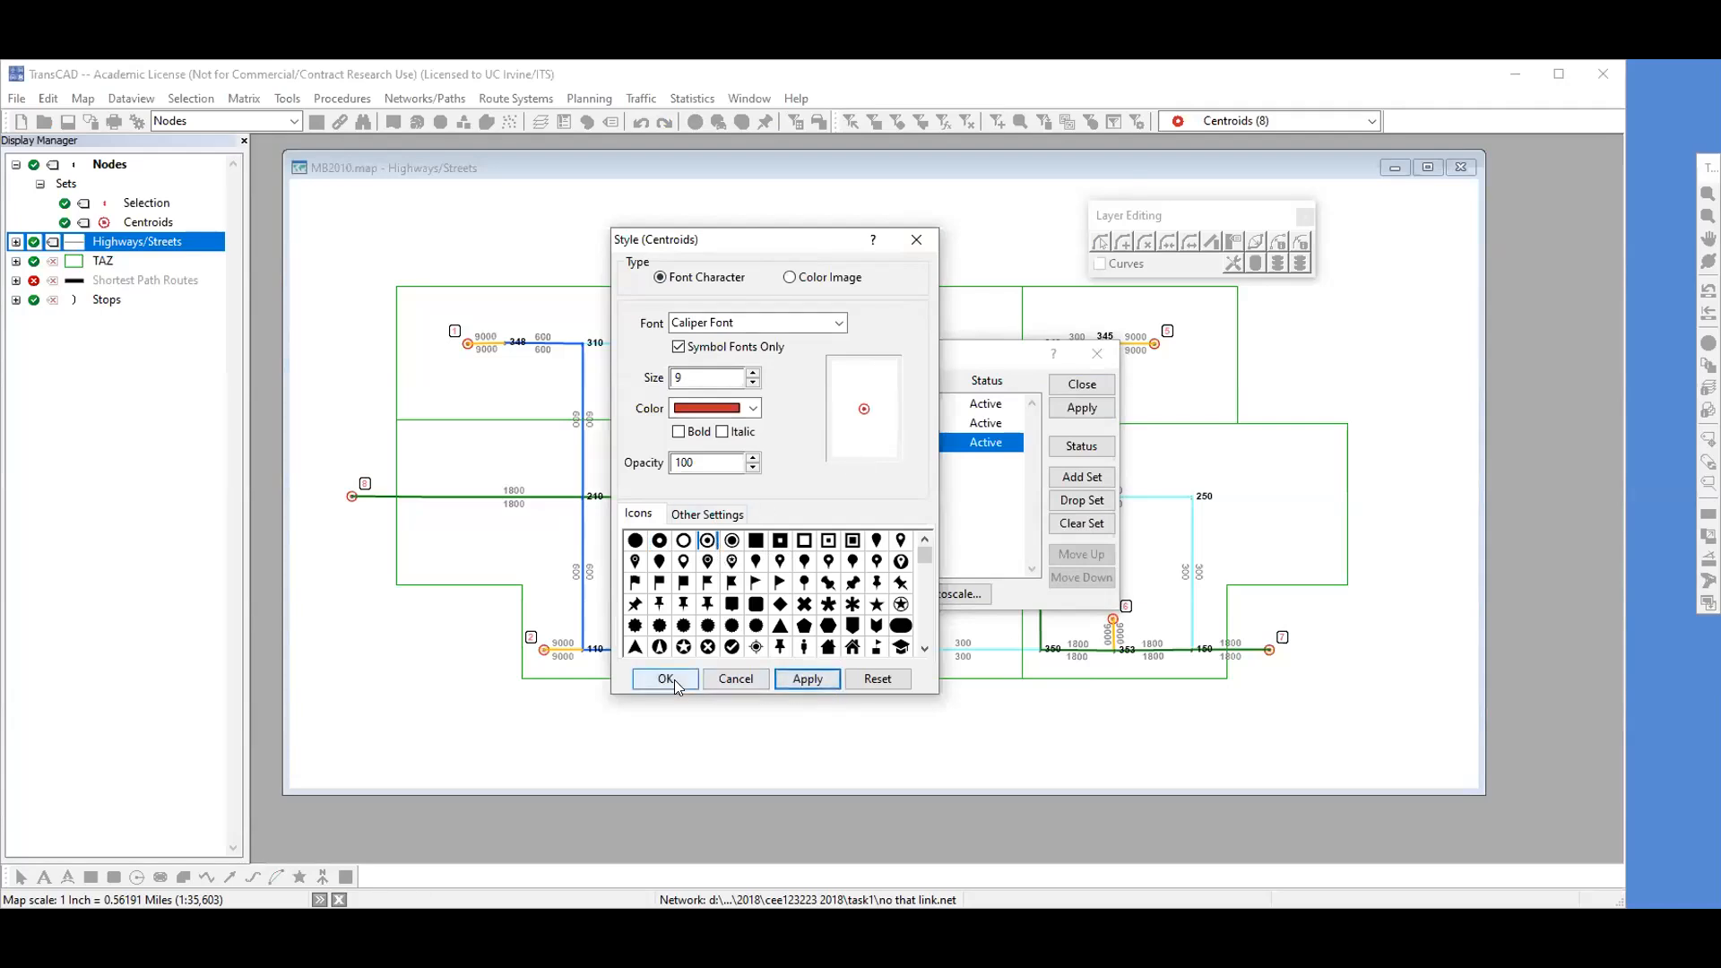
click(659, 539)
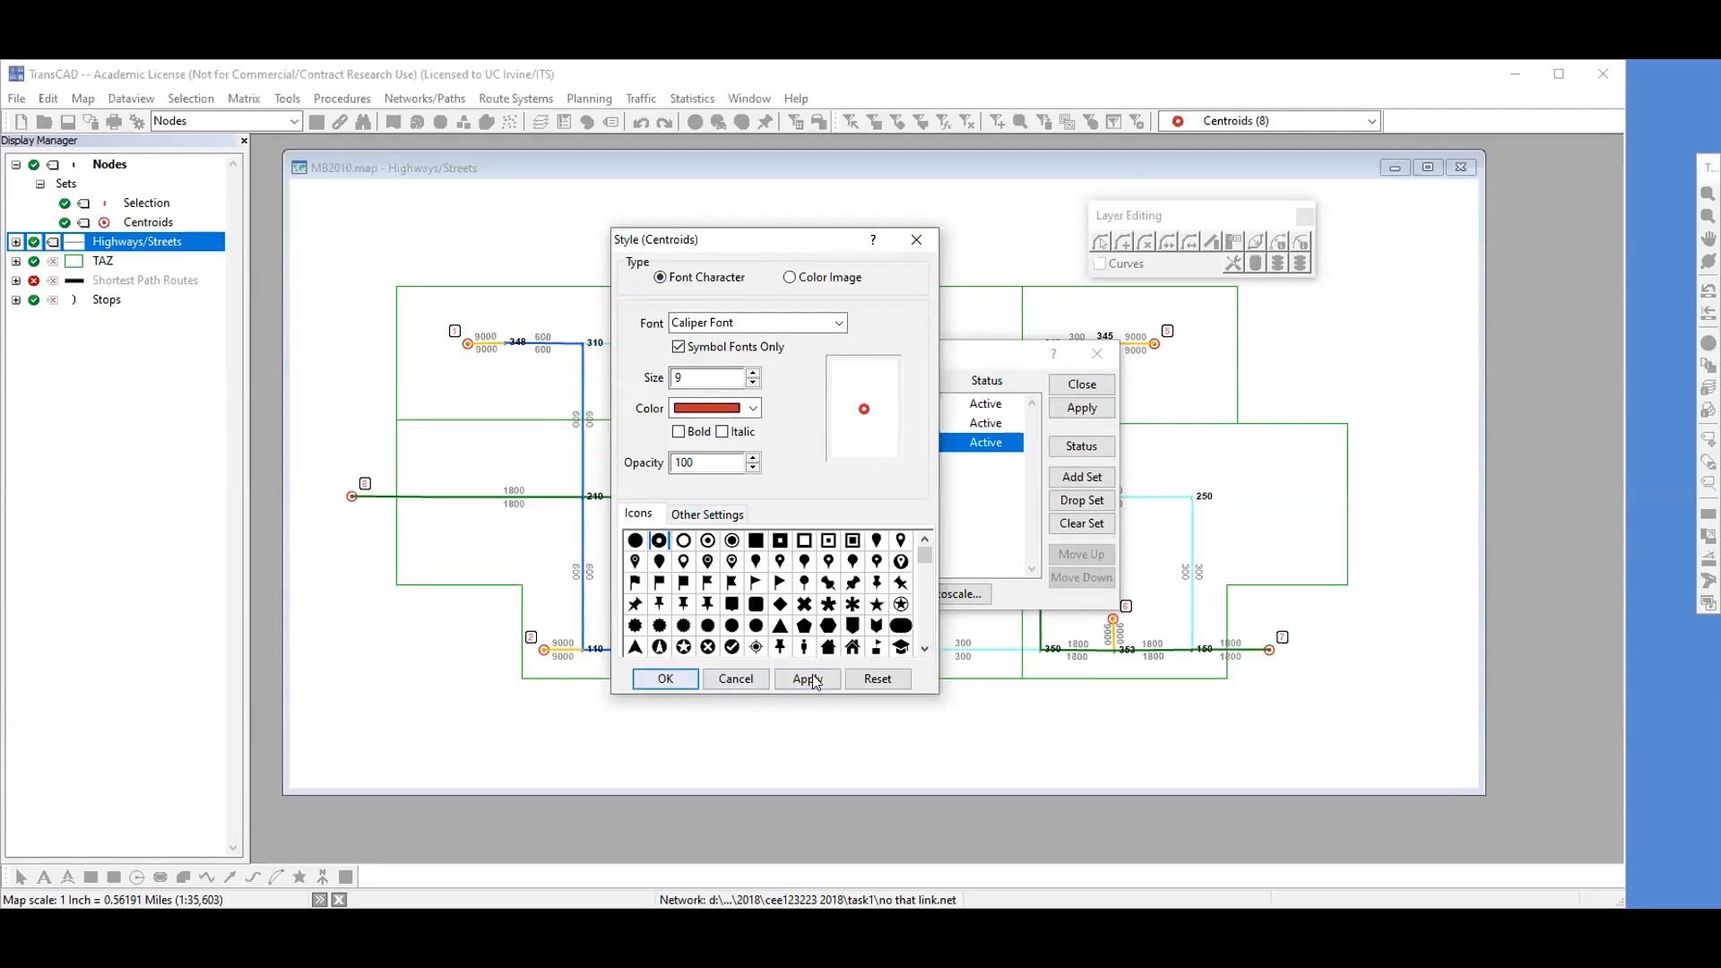
click(676, 678)
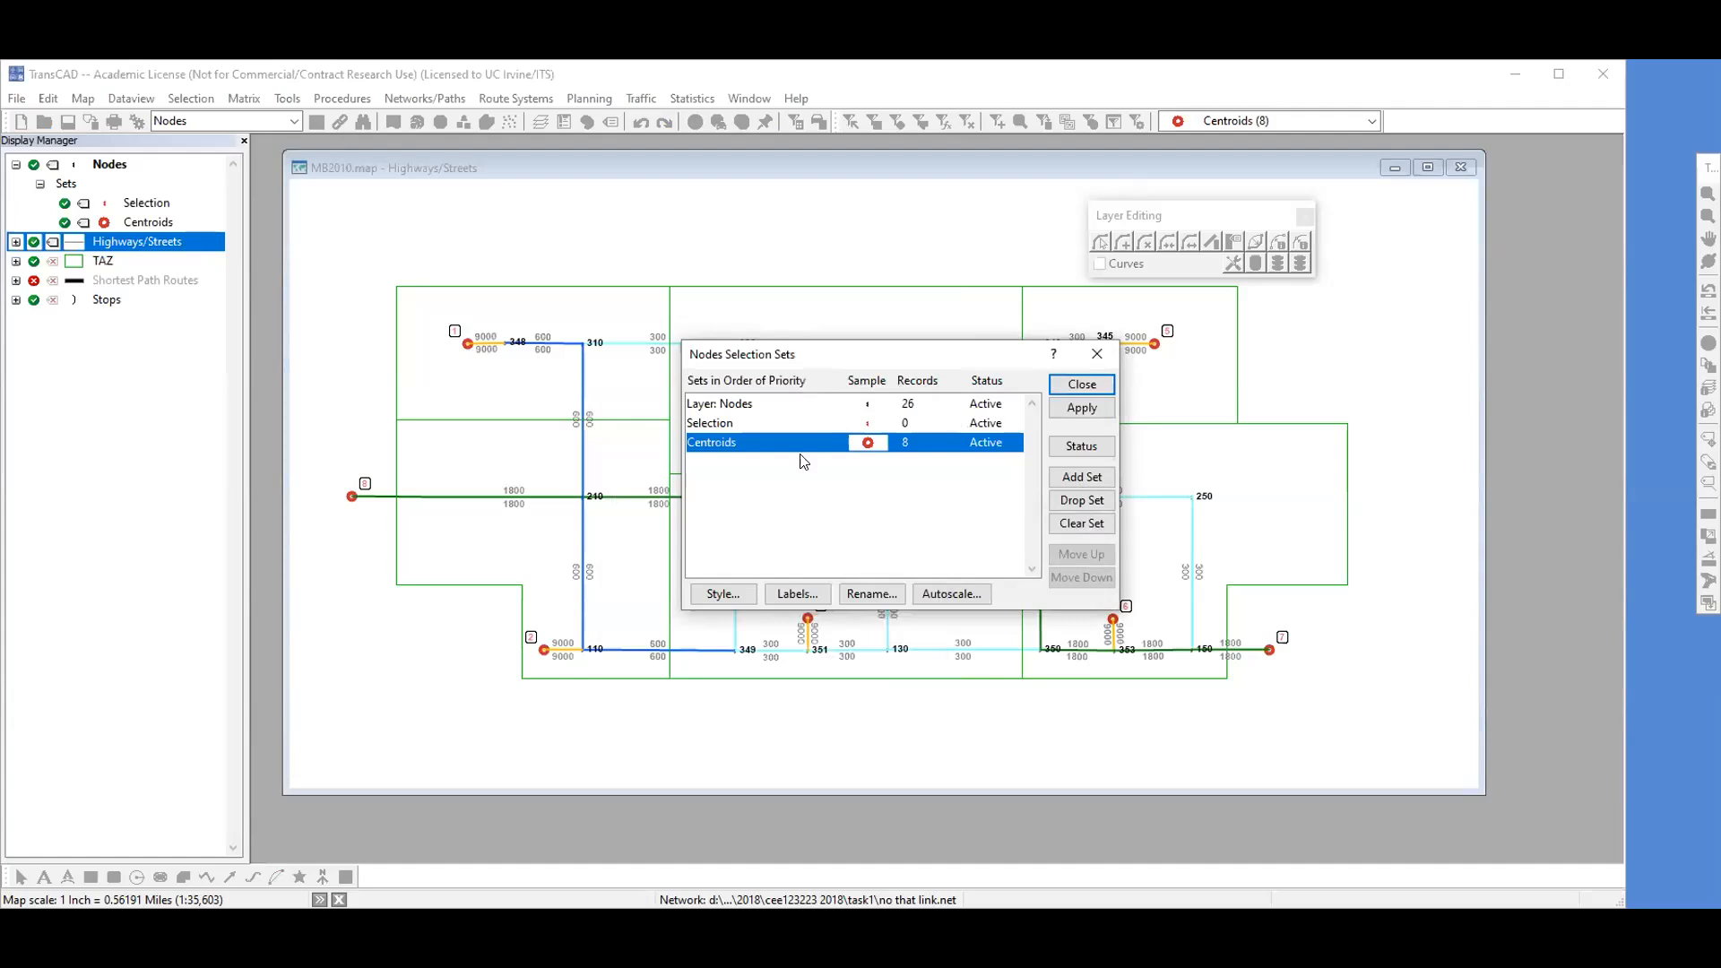
click(1078, 384)
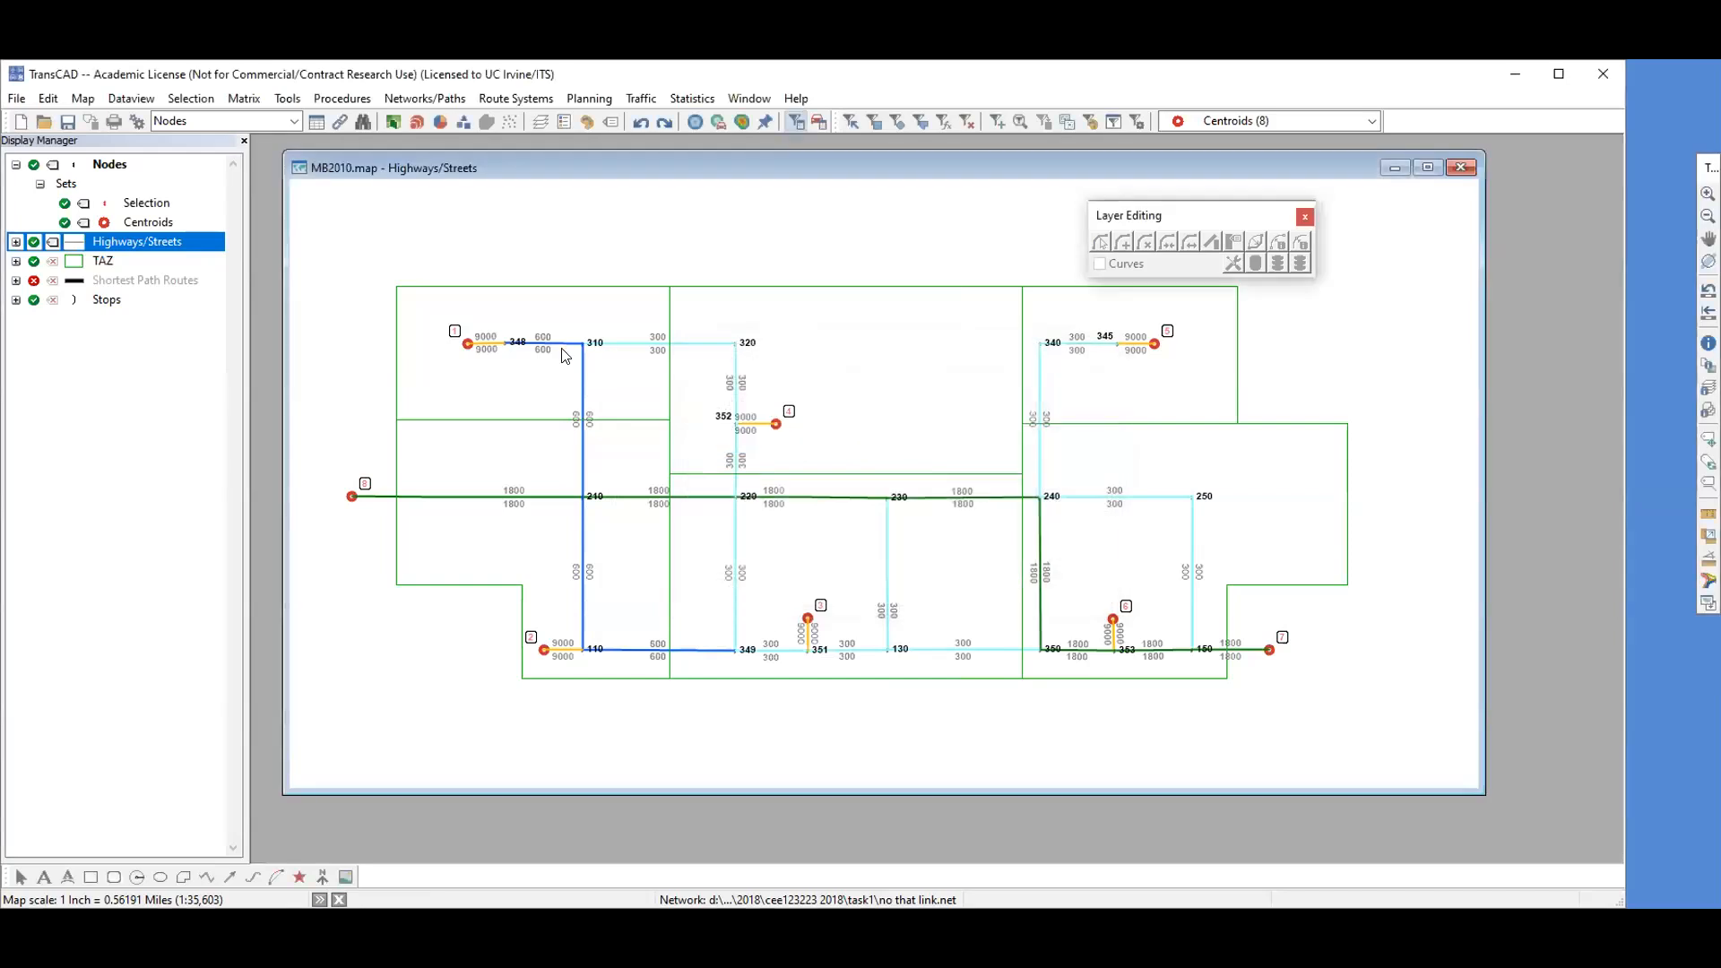
- Label the Centroids set with the ID field and apply the label settings
click(85, 223)
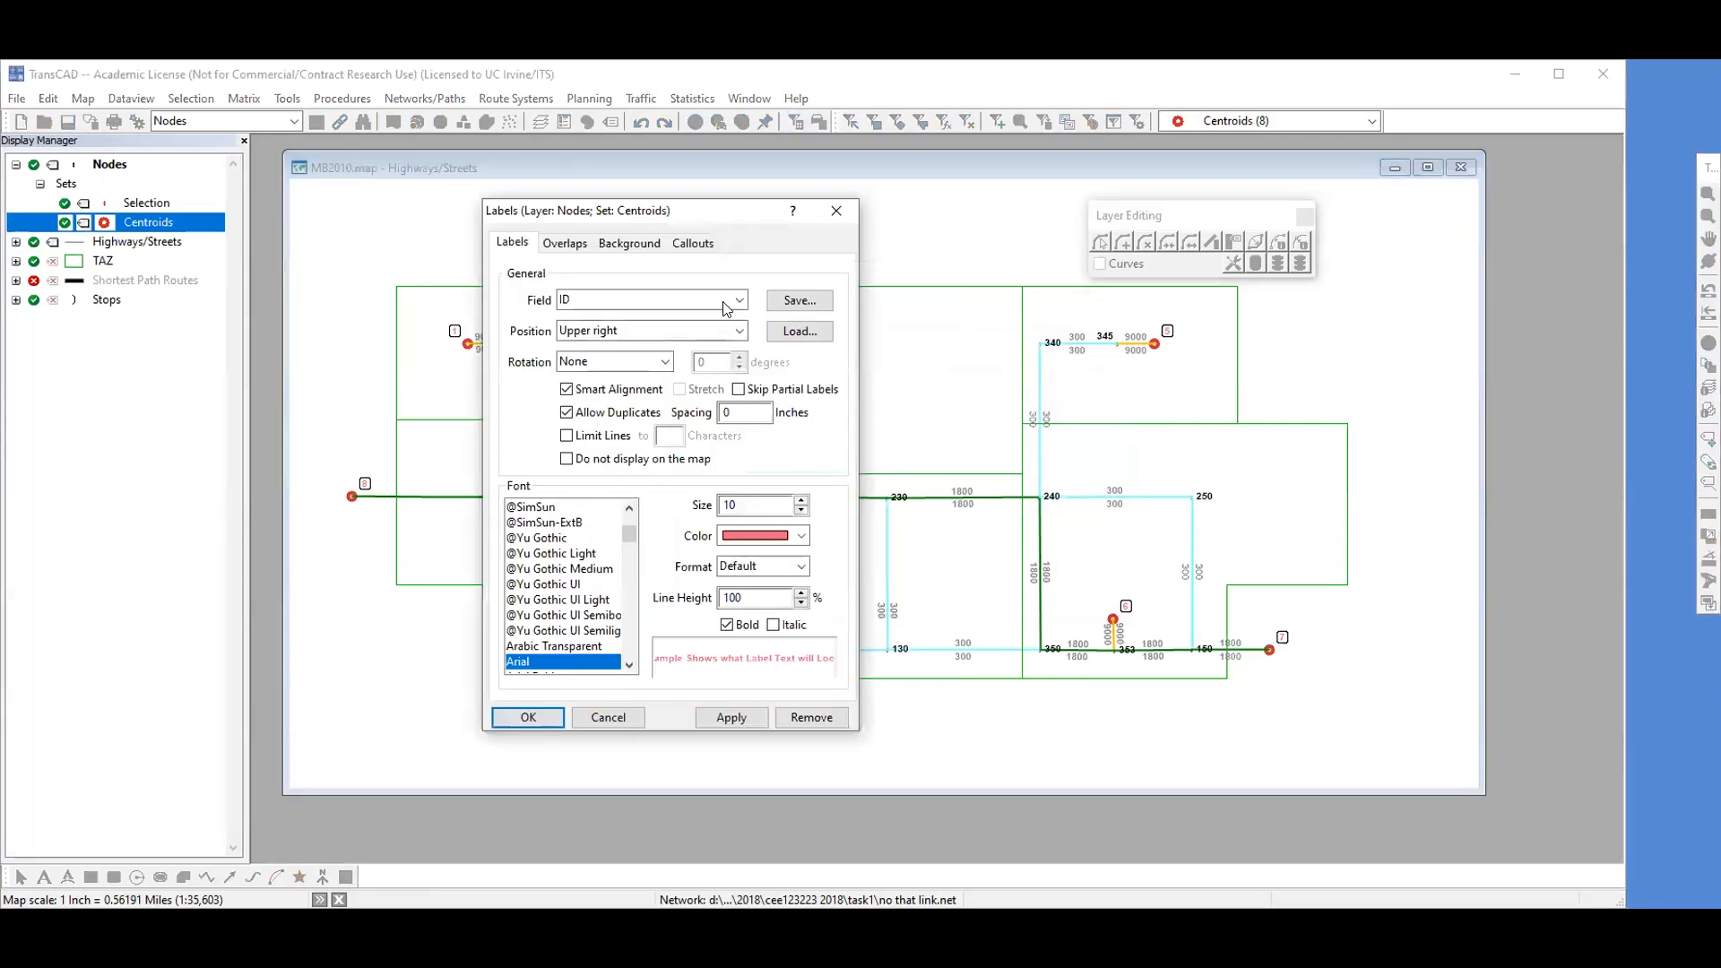
click(661, 301)
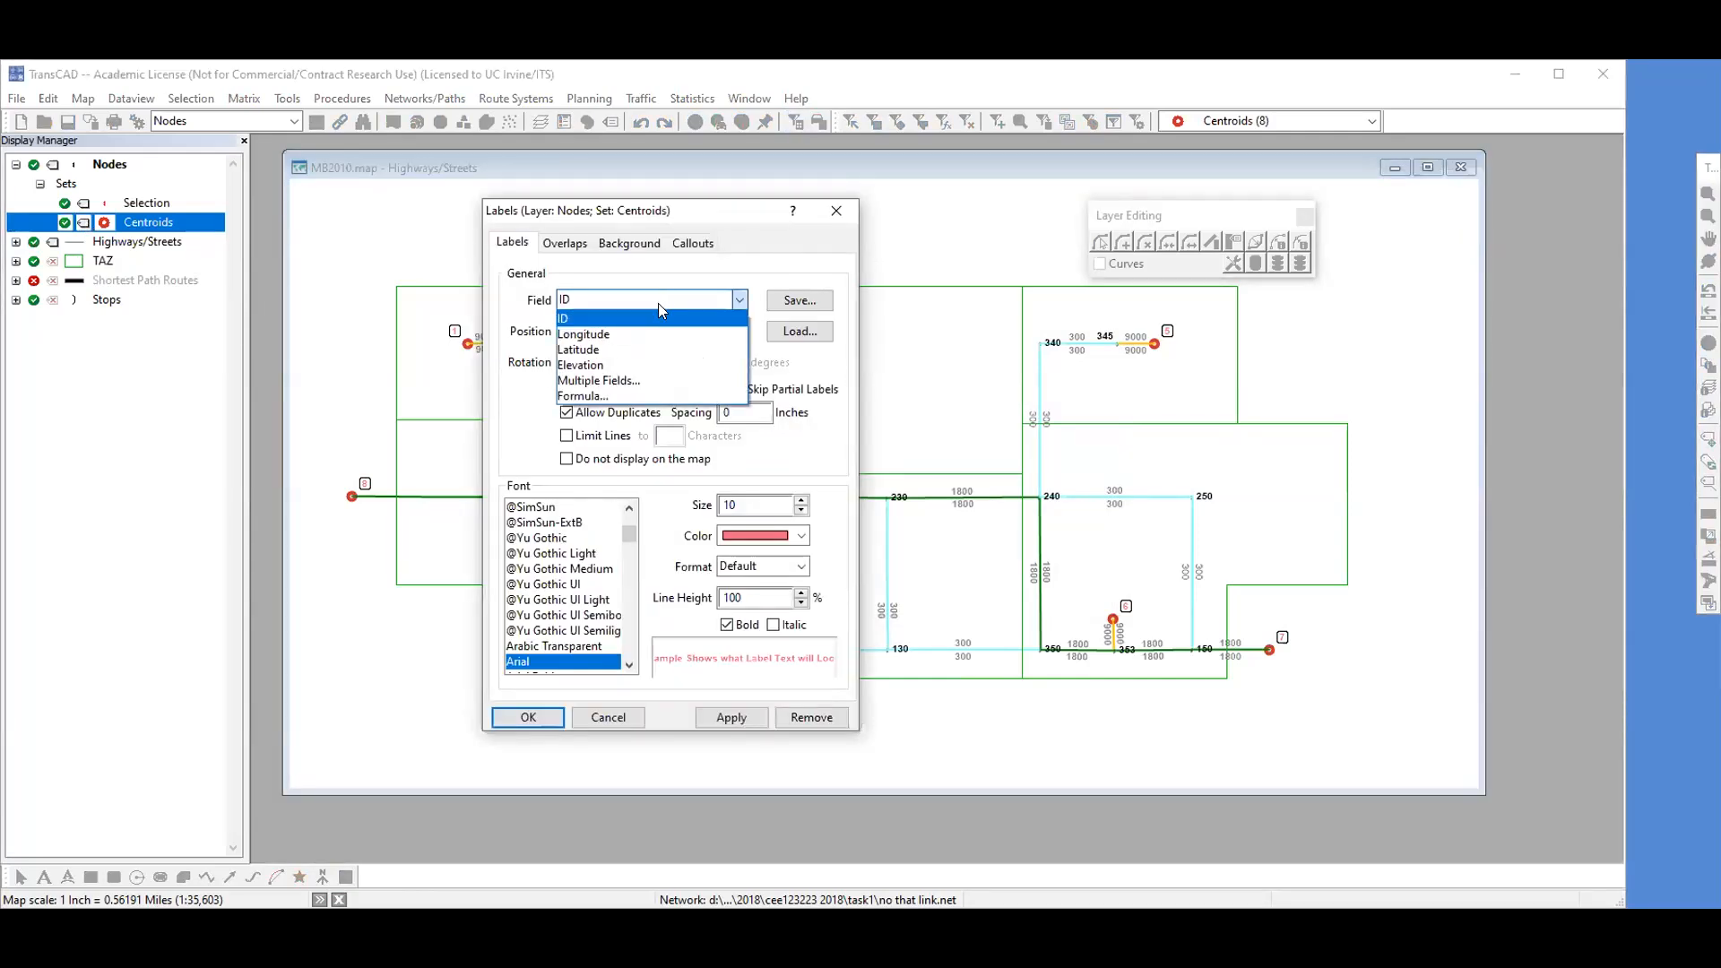
click(593, 318)
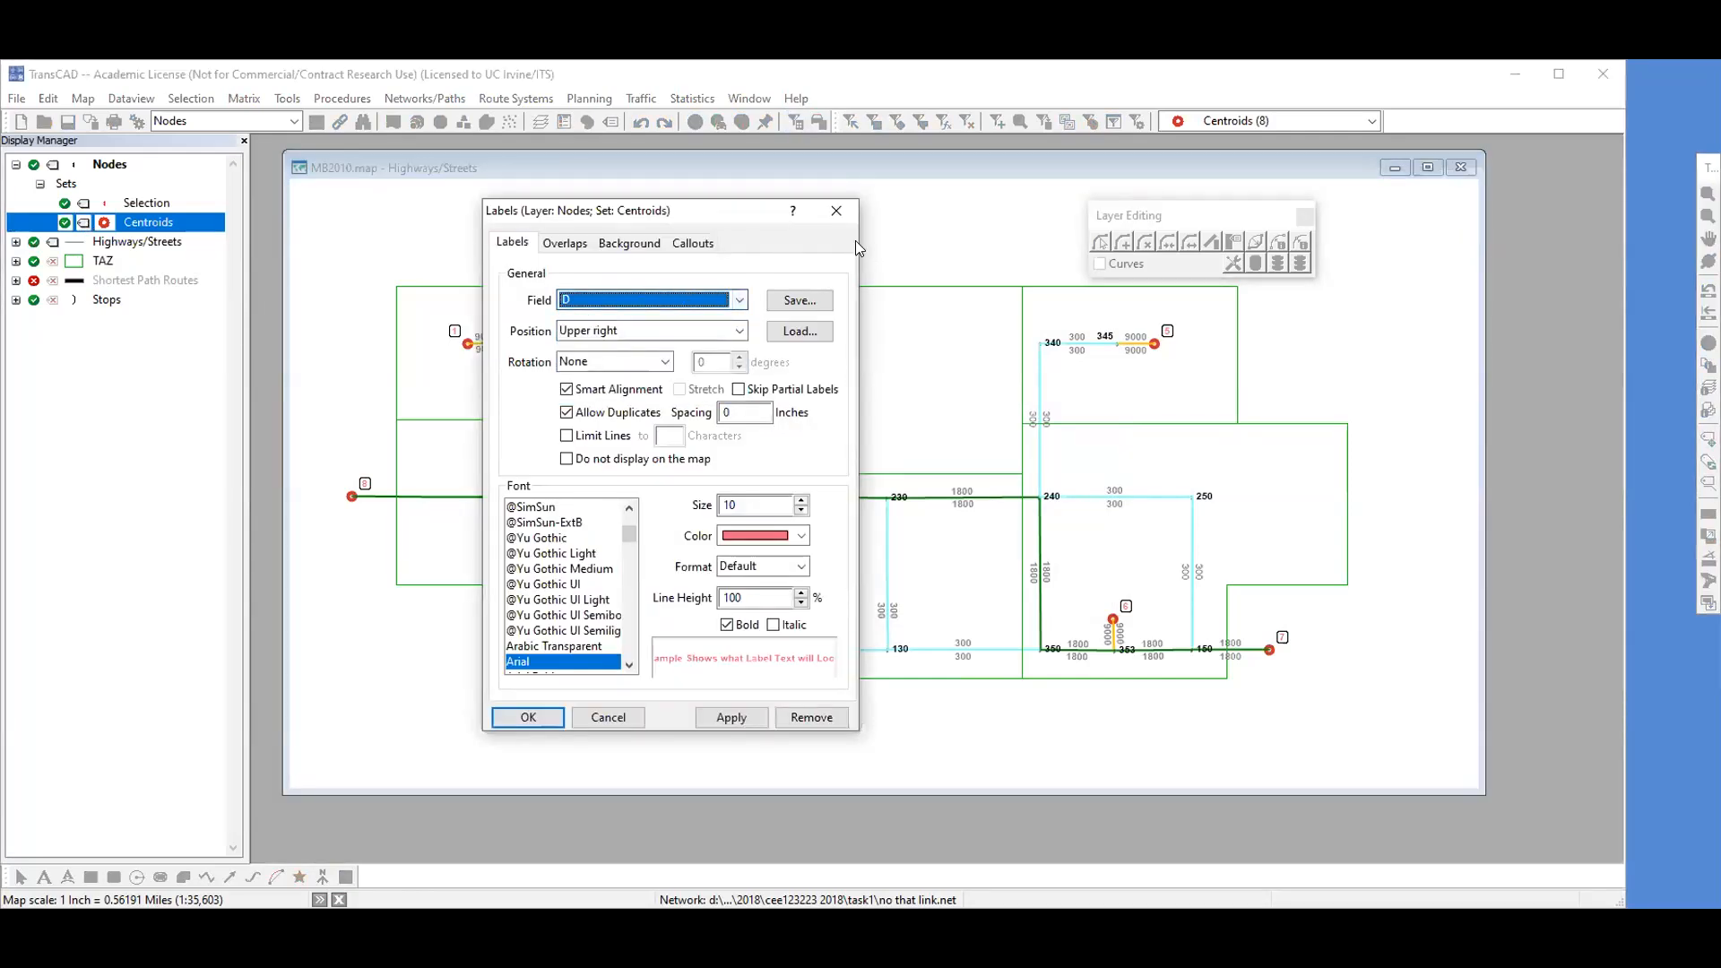
click(733, 718)
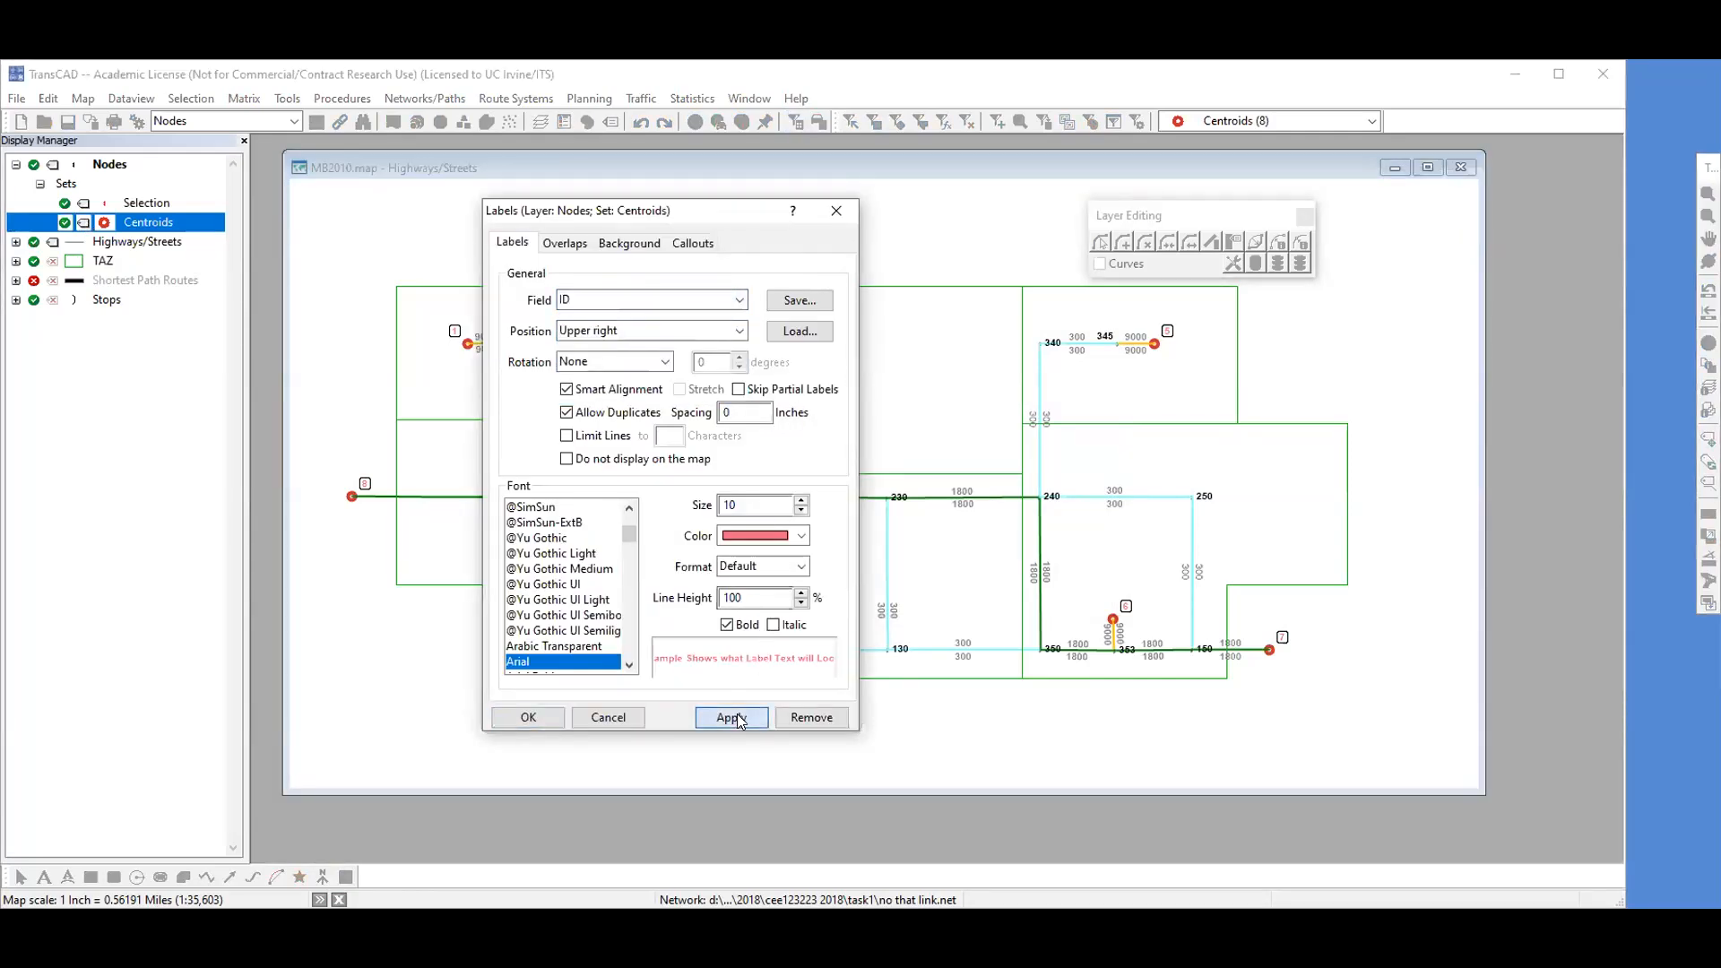
click(528, 717)
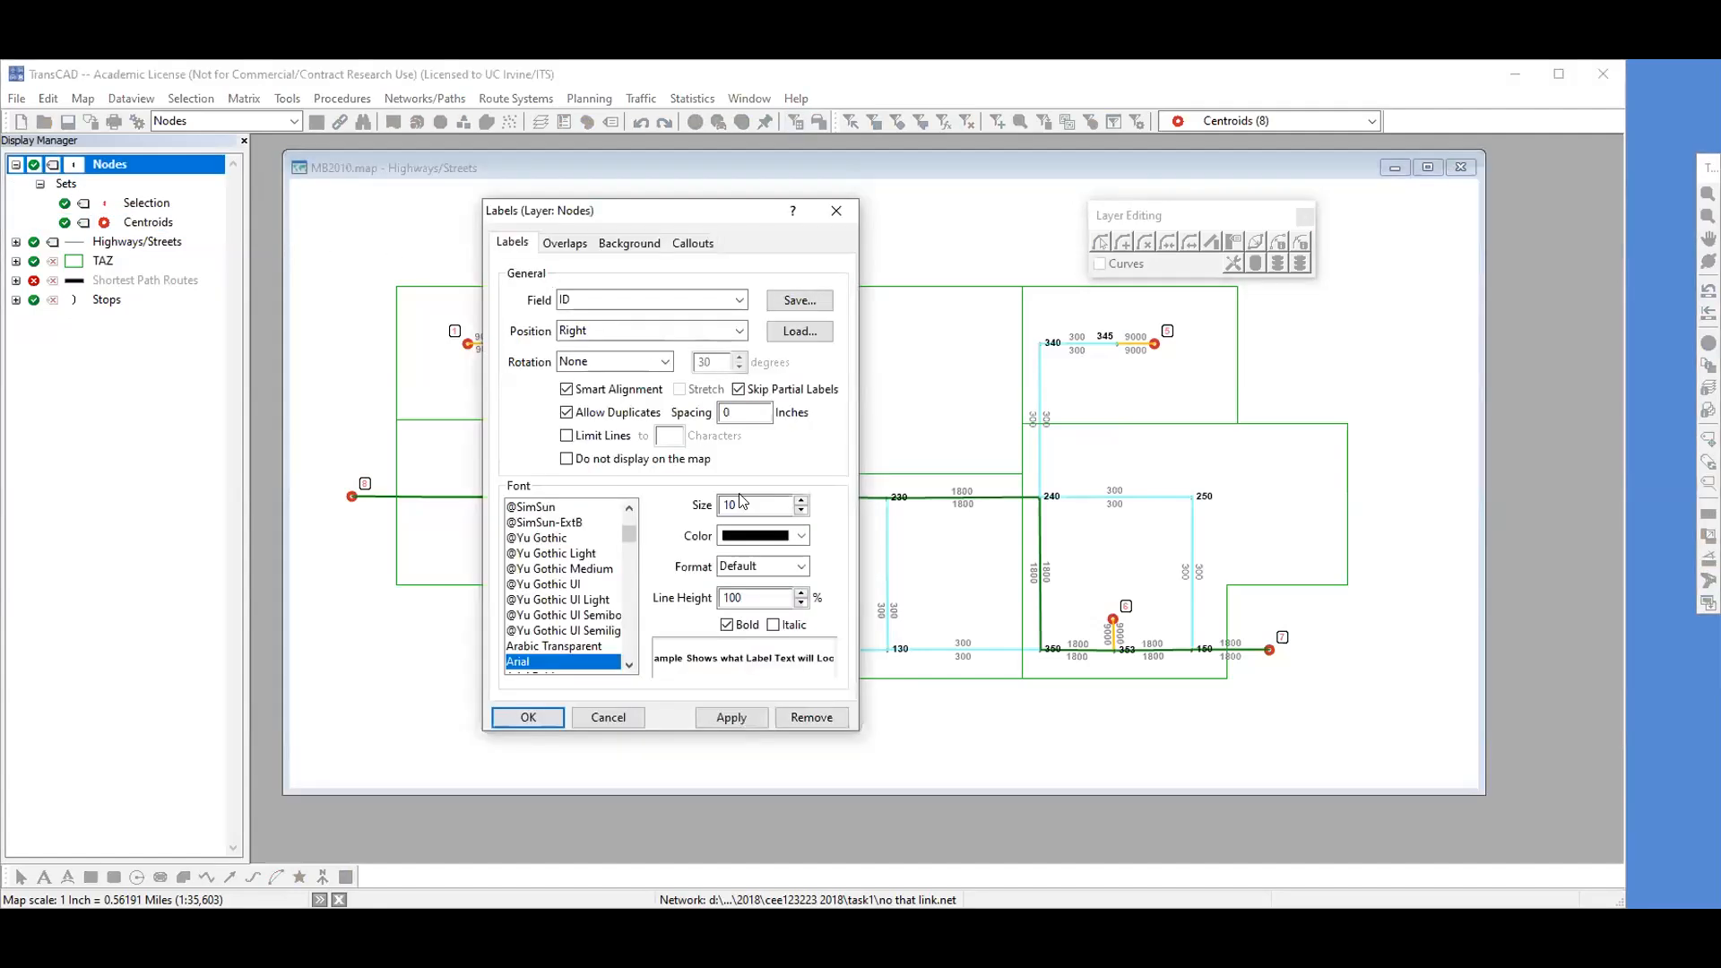
- Remove the ID labels from the Nodes layer
click(797, 717)
click(542, 717)
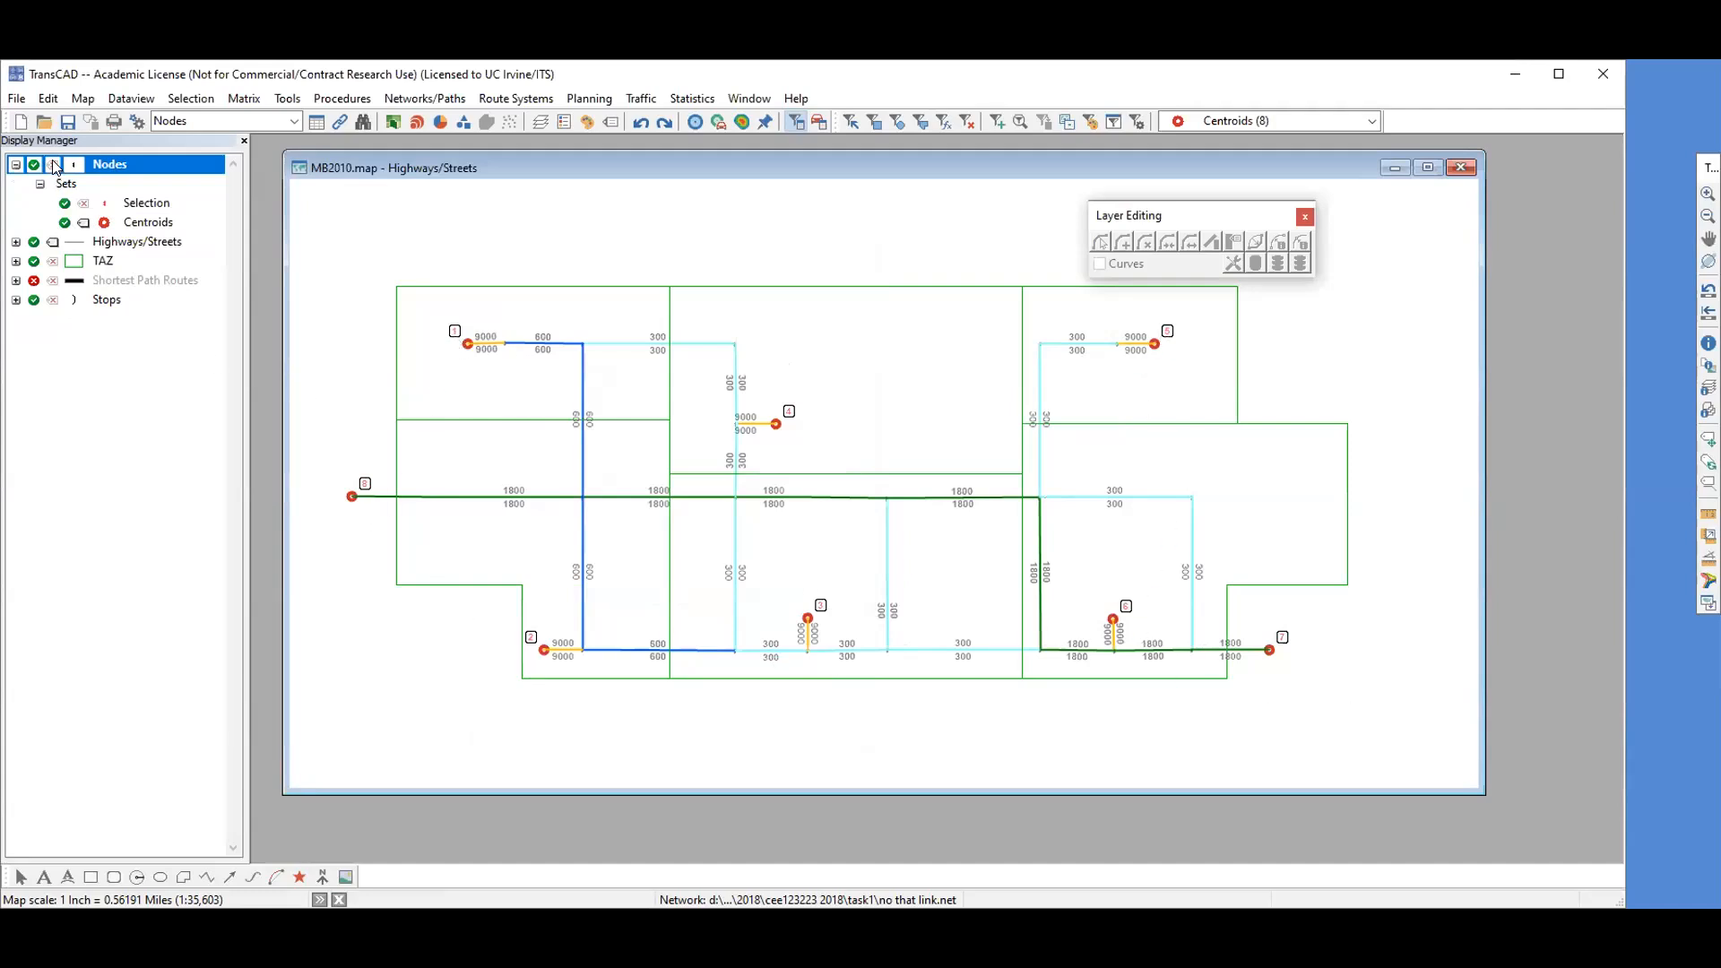
click(846, 209)
- Review the Centroids label settings, including the field, overlap options and the oval and rounded background frames, leaving without applying changes
click(84, 224)
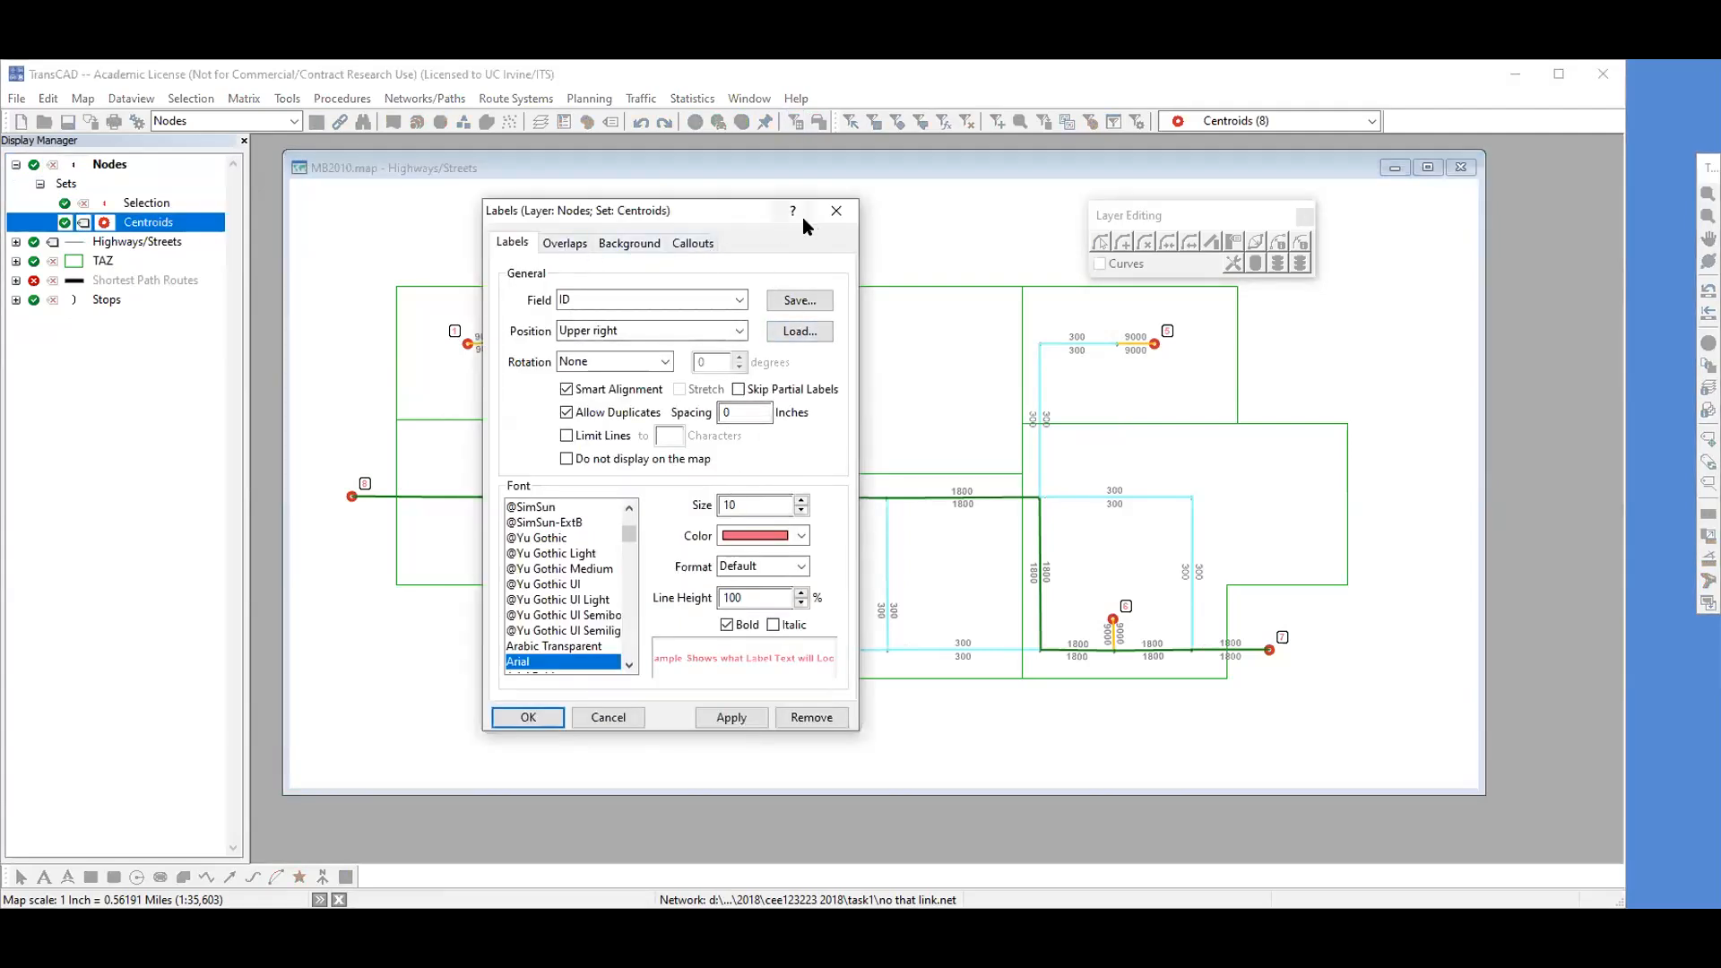
click(824, 214)
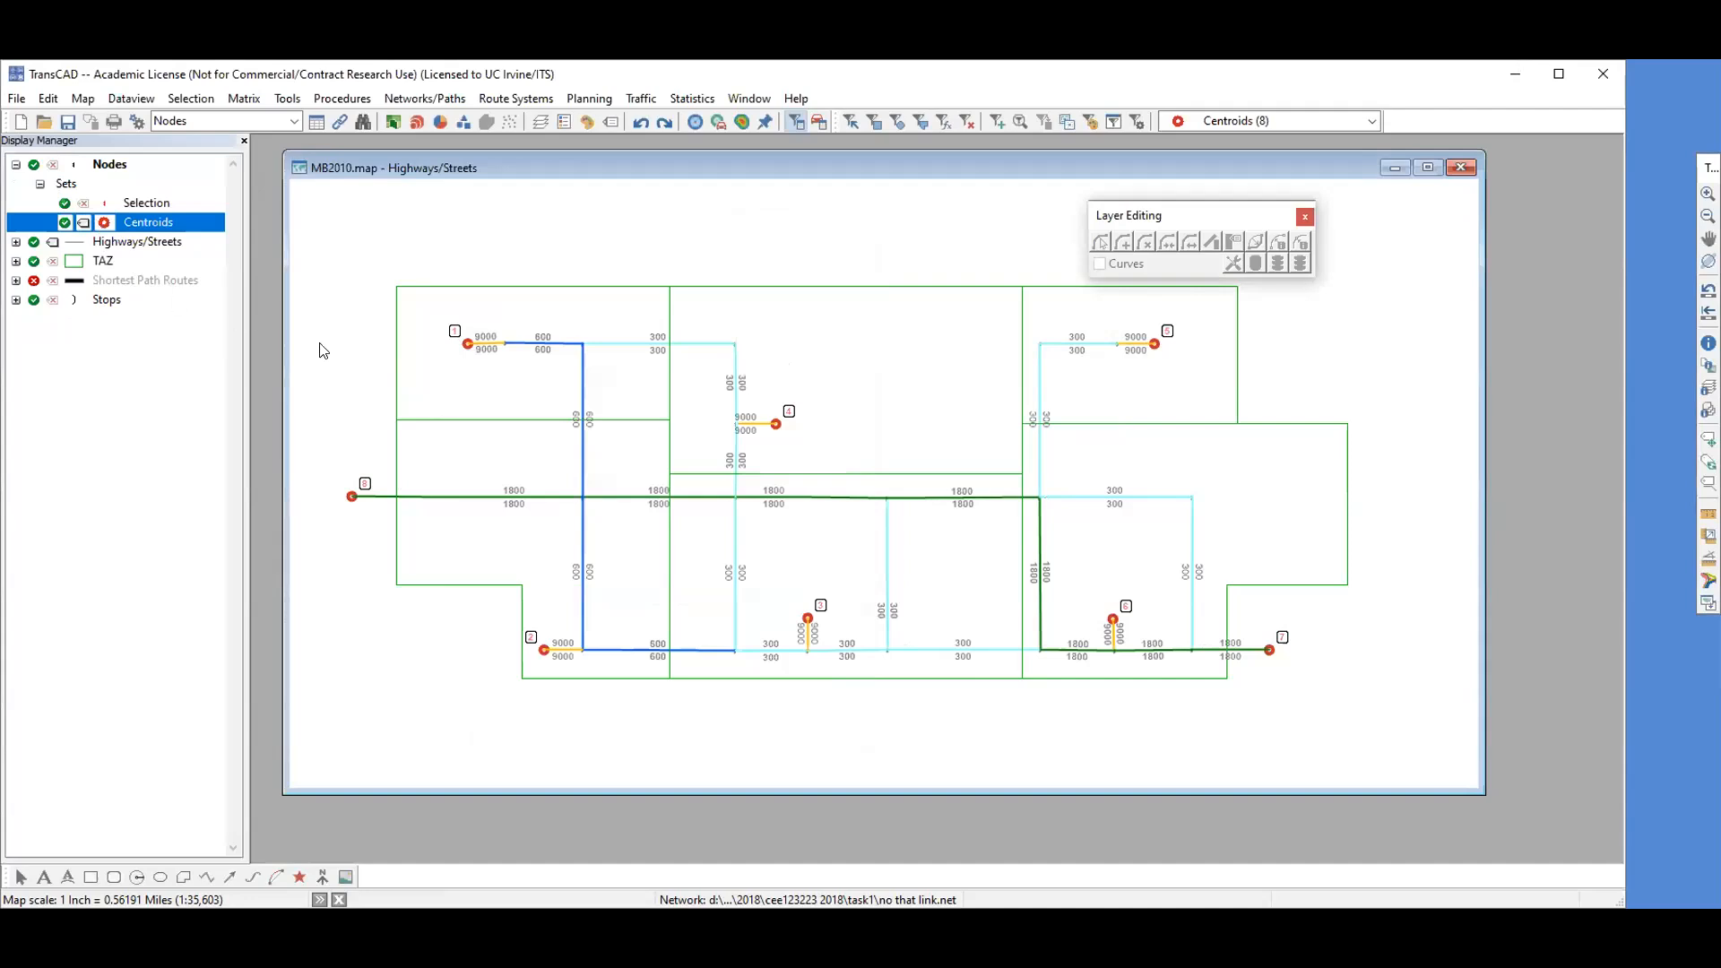
click(90, 225)
click(622, 303)
click(640, 306)
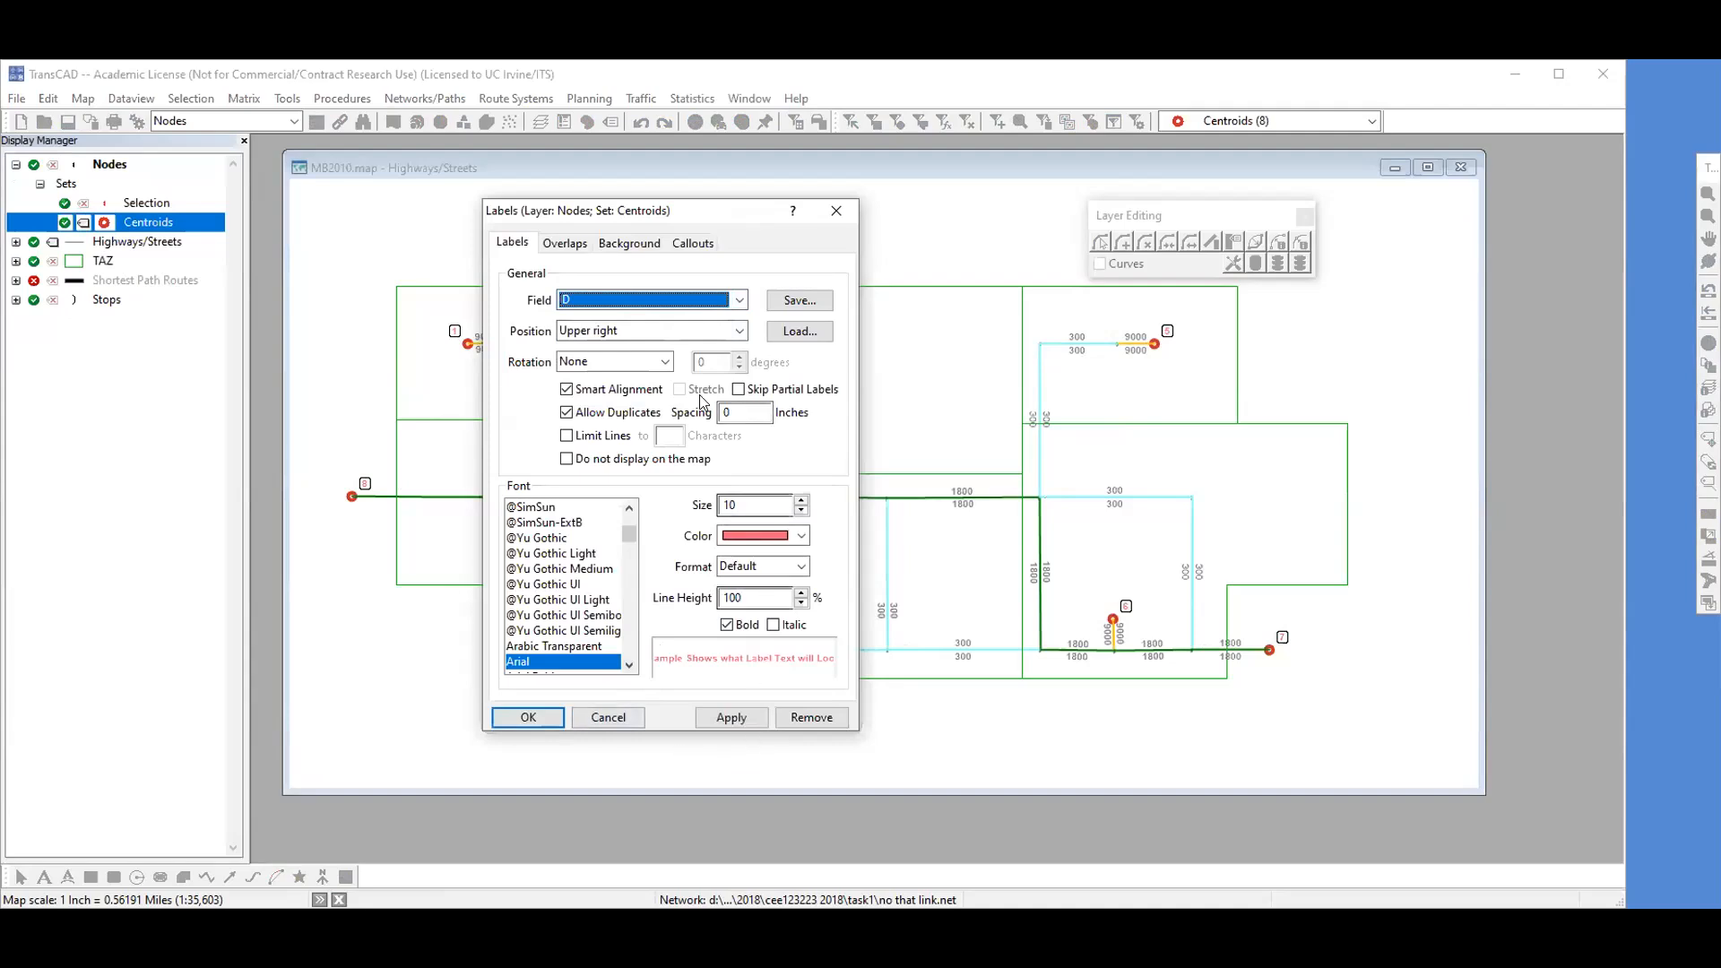
click(565, 243)
click(651, 246)
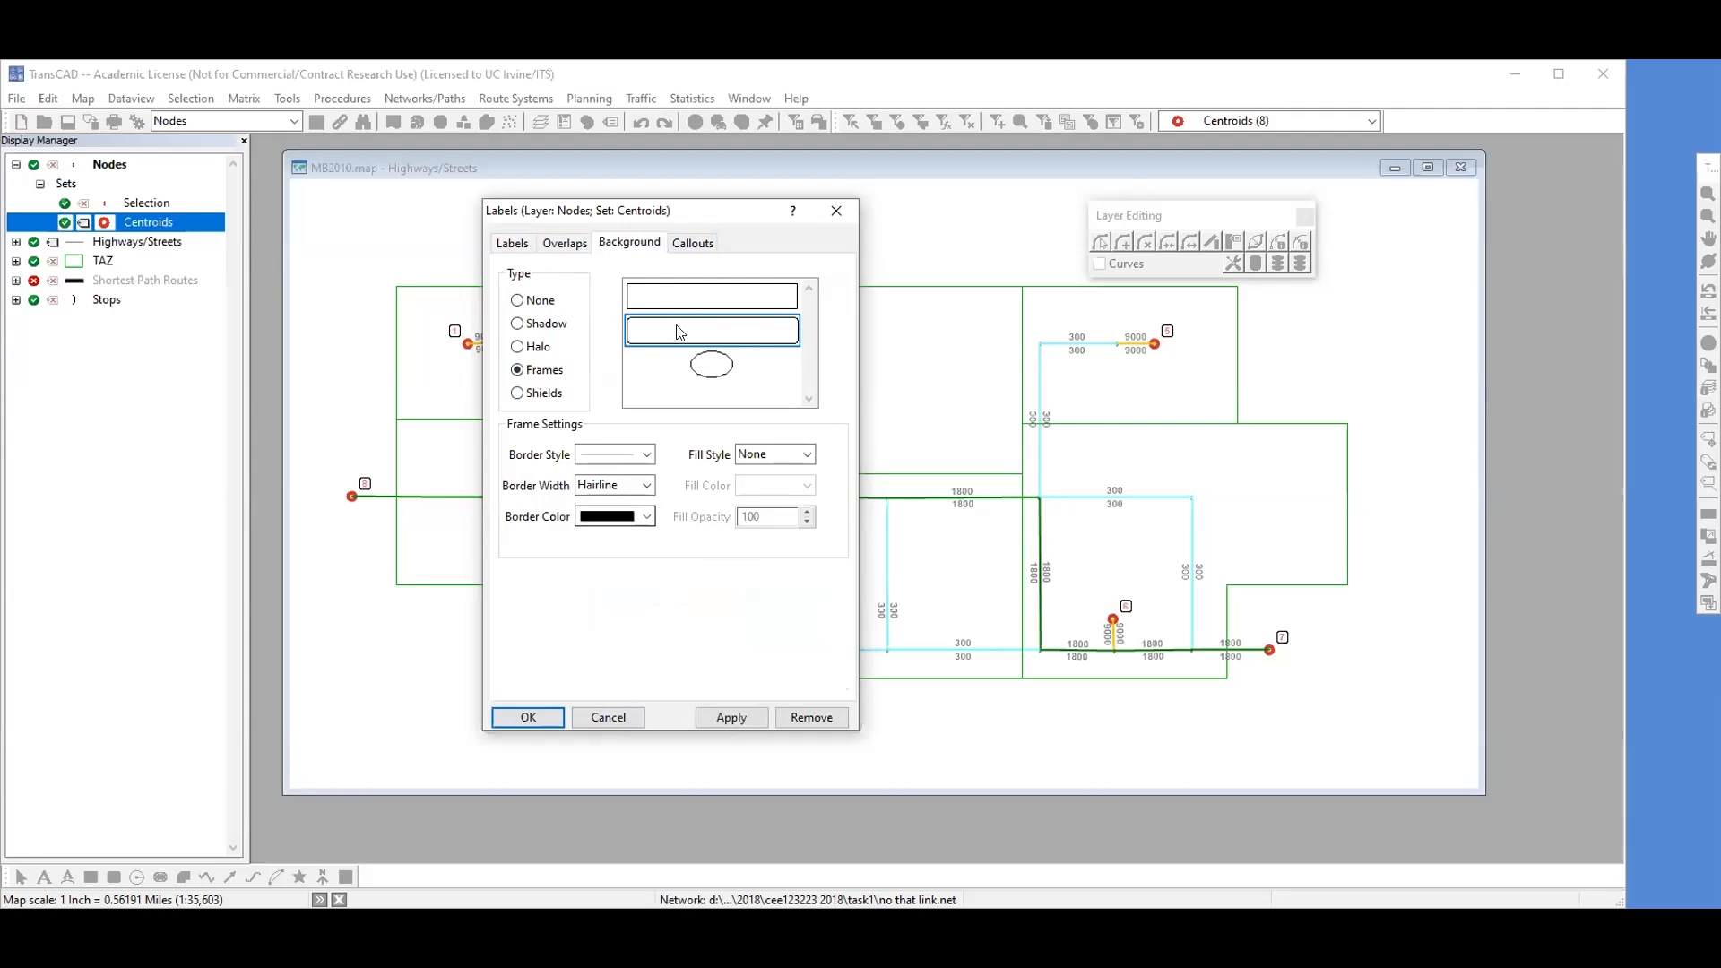
click(720, 366)
click(757, 334)
click(835, 209)
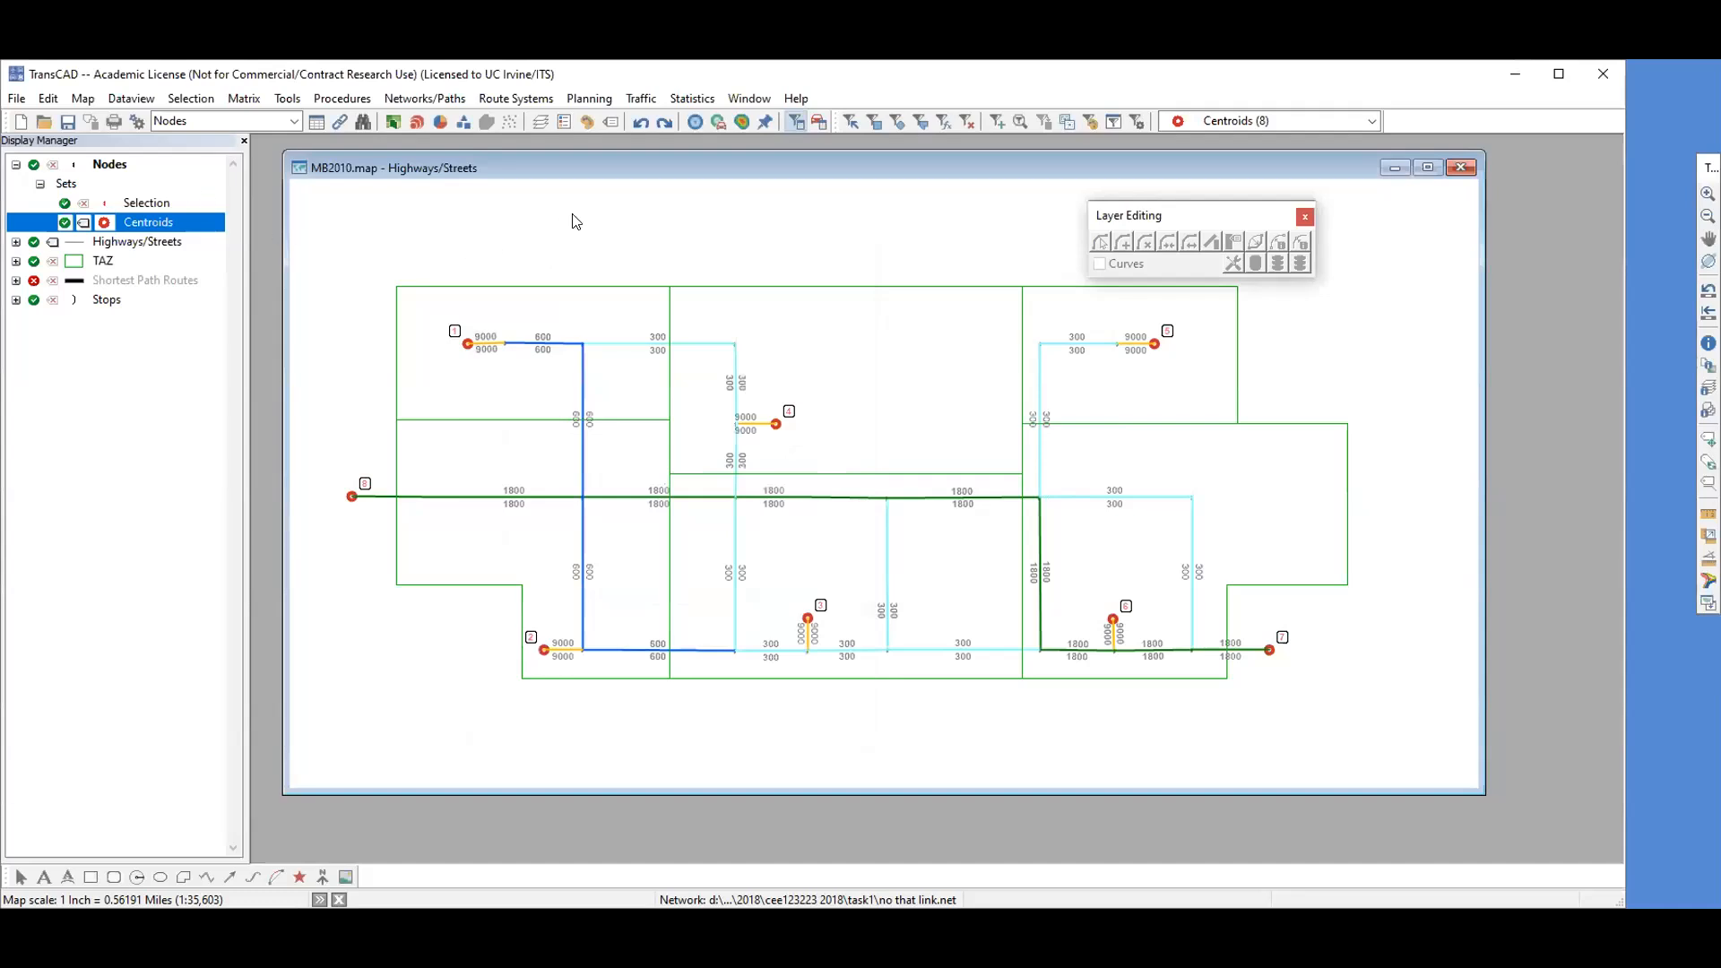
- Close the Layer Editing toolbox and shift the map window slightly
drag(615, 158, 632, 165)
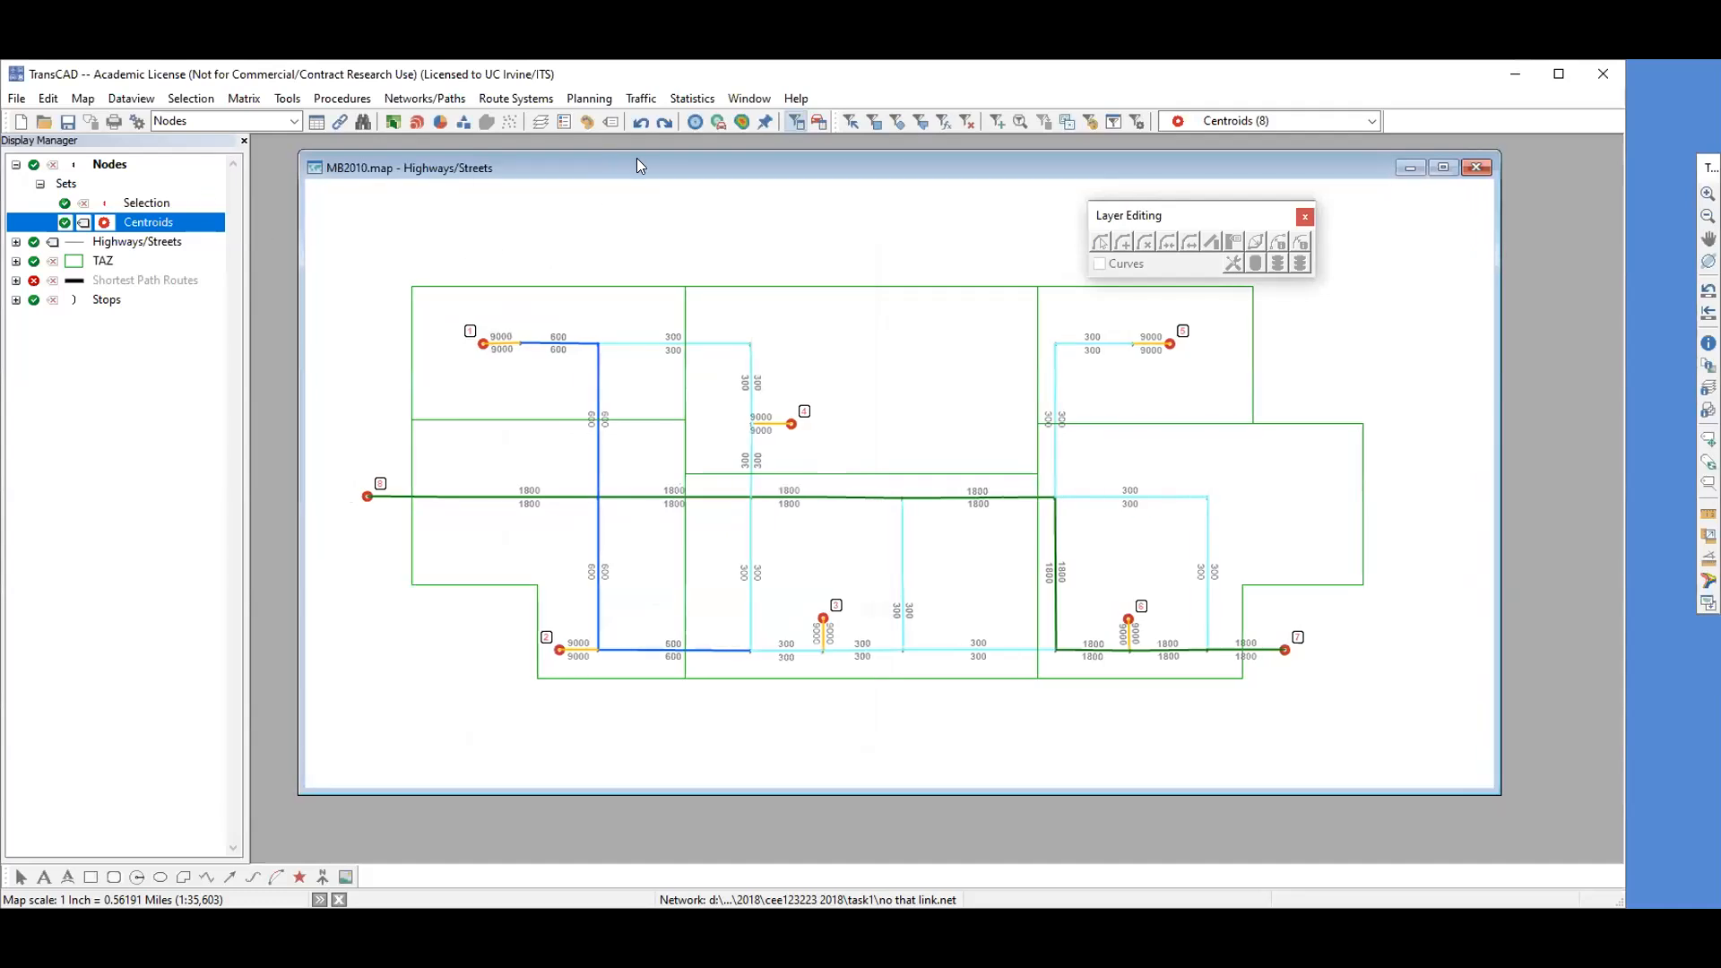
click(1306, 218)
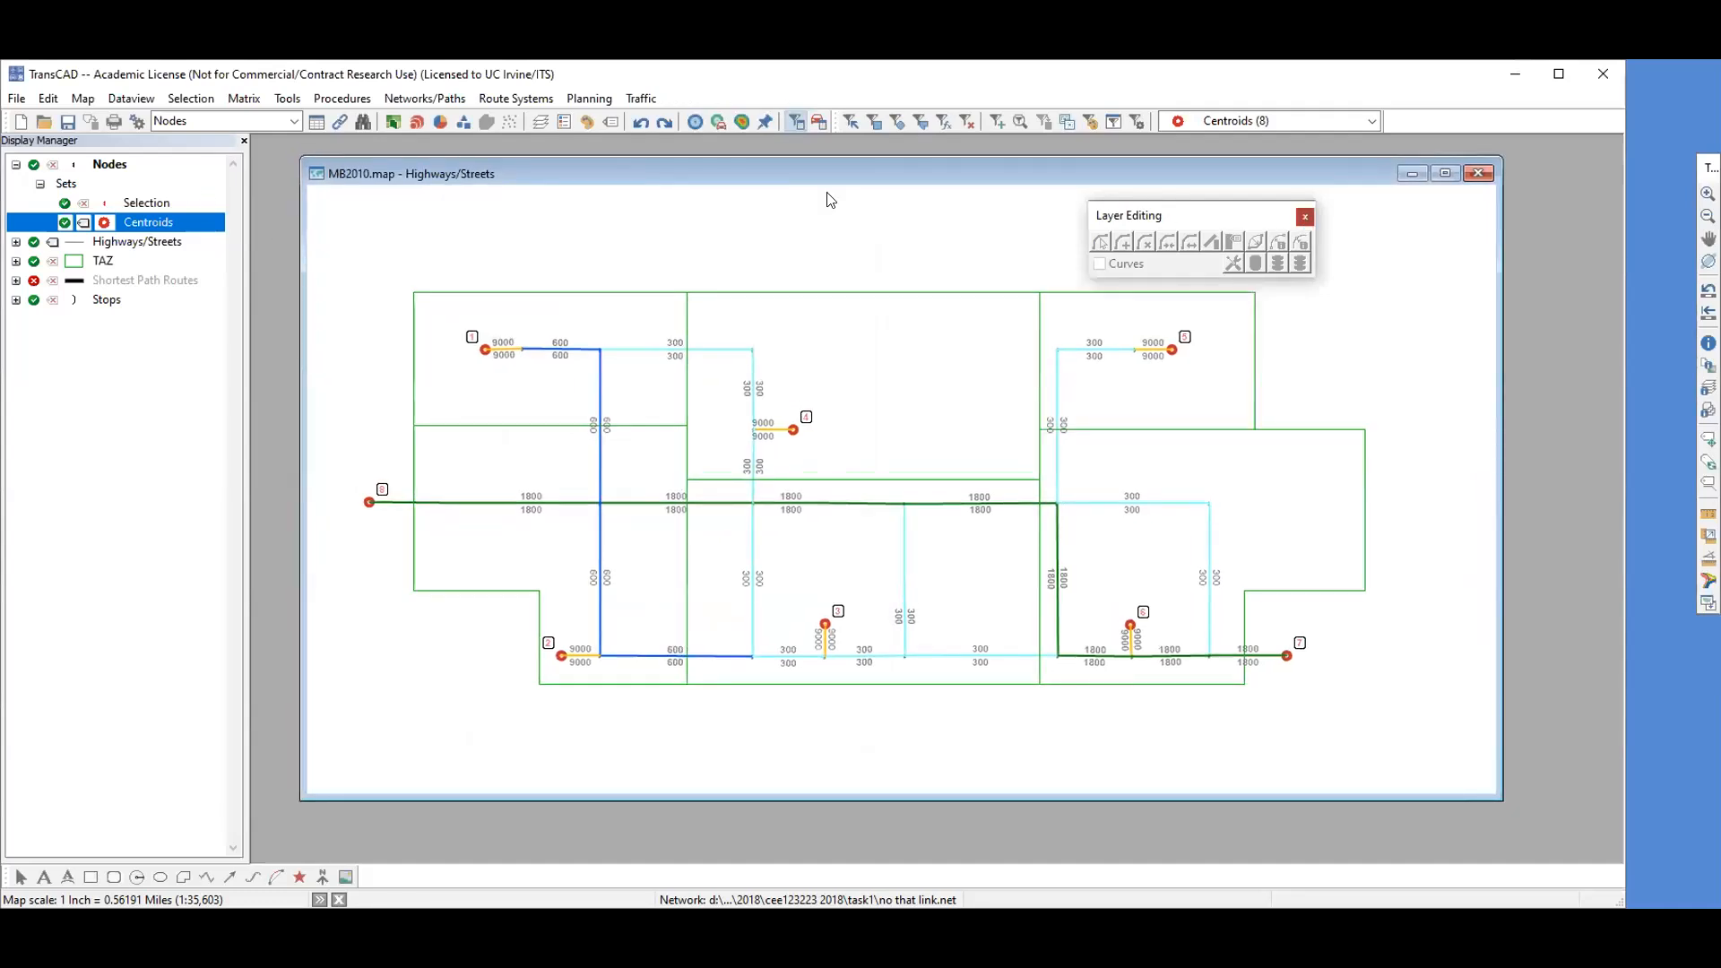
drag(835, 172, 841, 188)
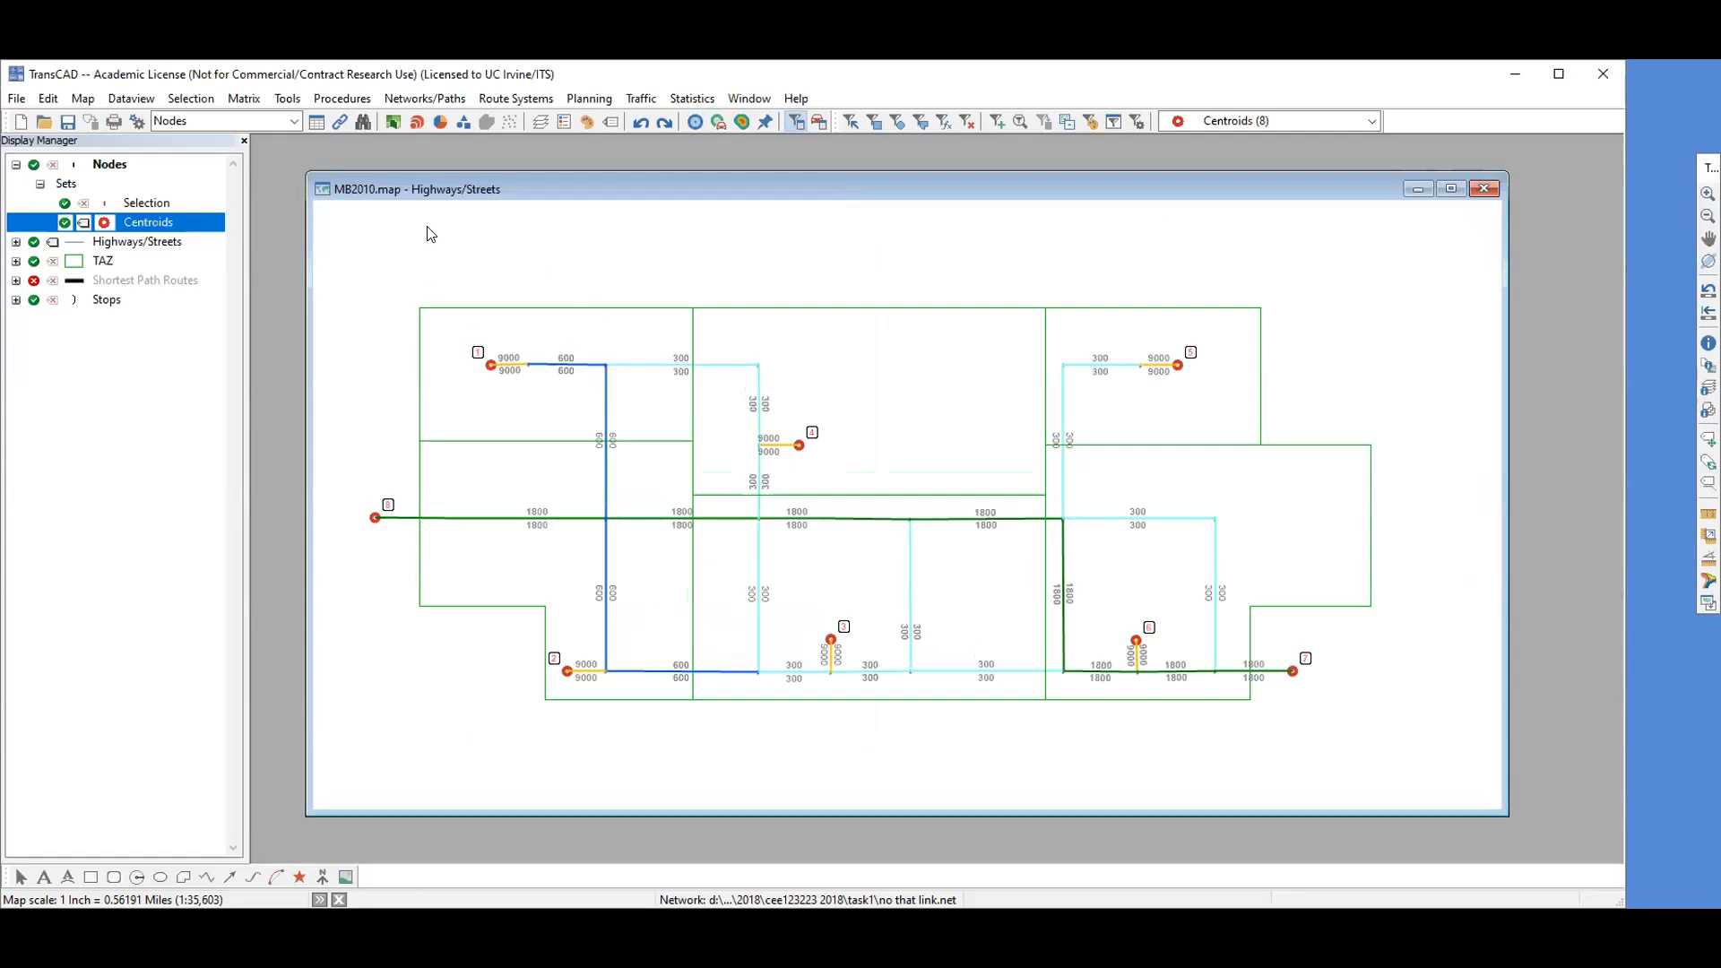
- Make Highways/Streets the working layer and open its dataview
click(294, 121)
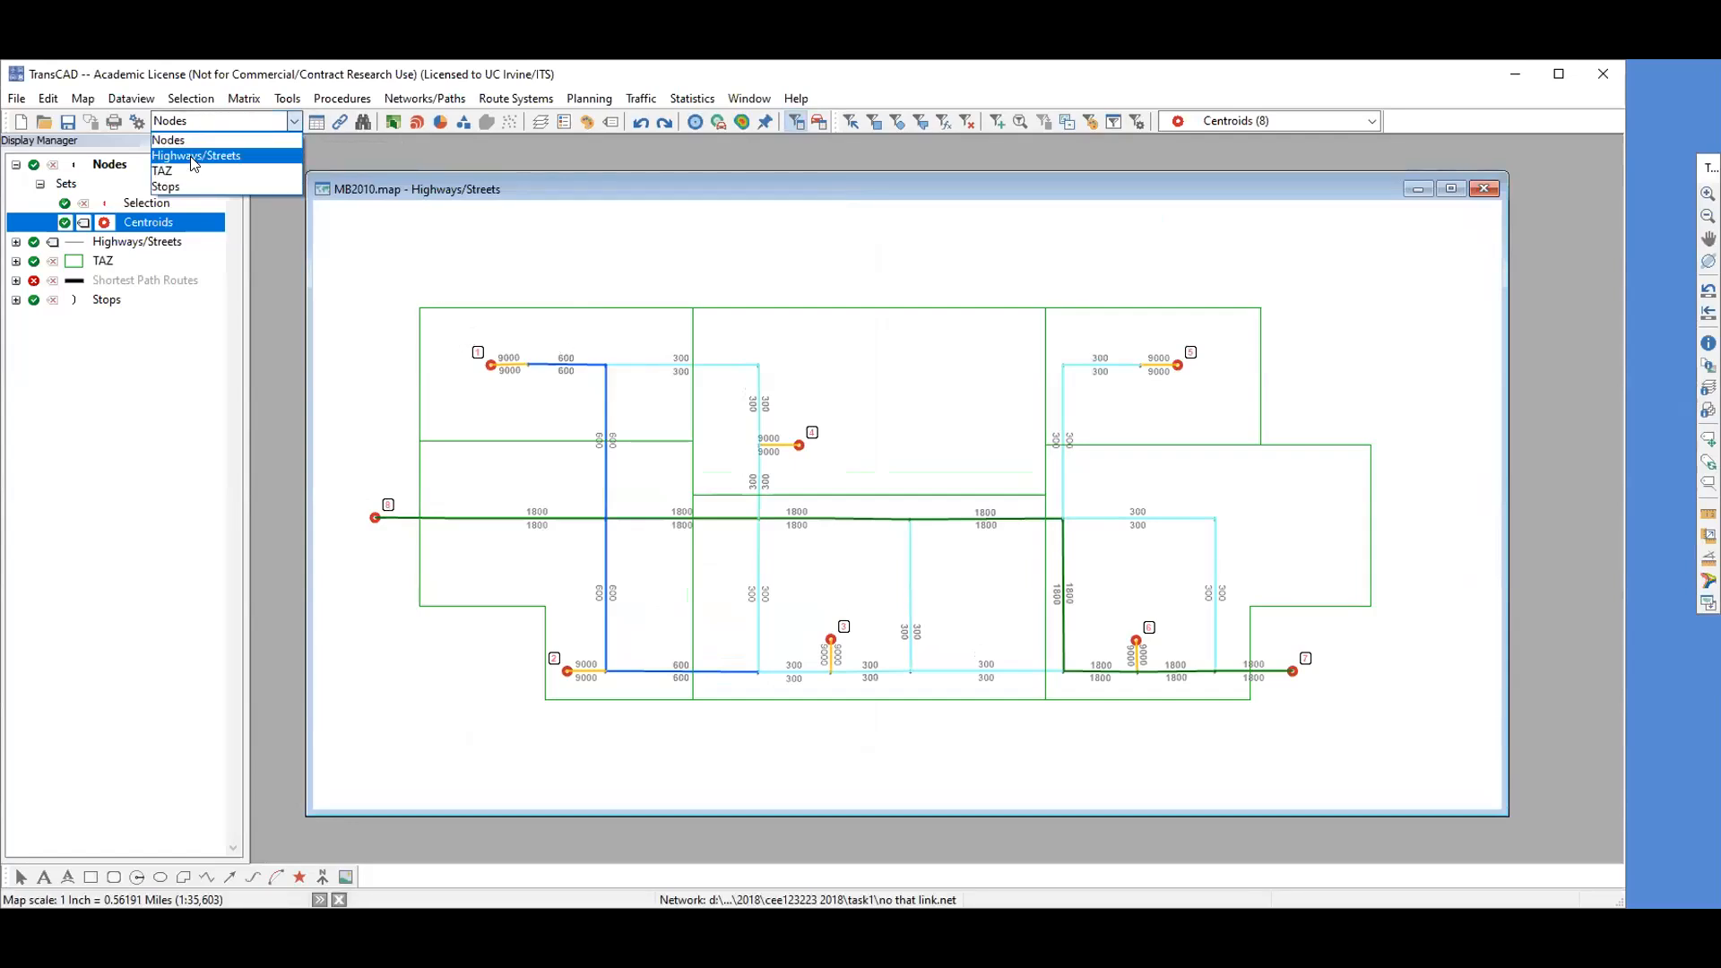
click(207, 148)
click(319, 122)
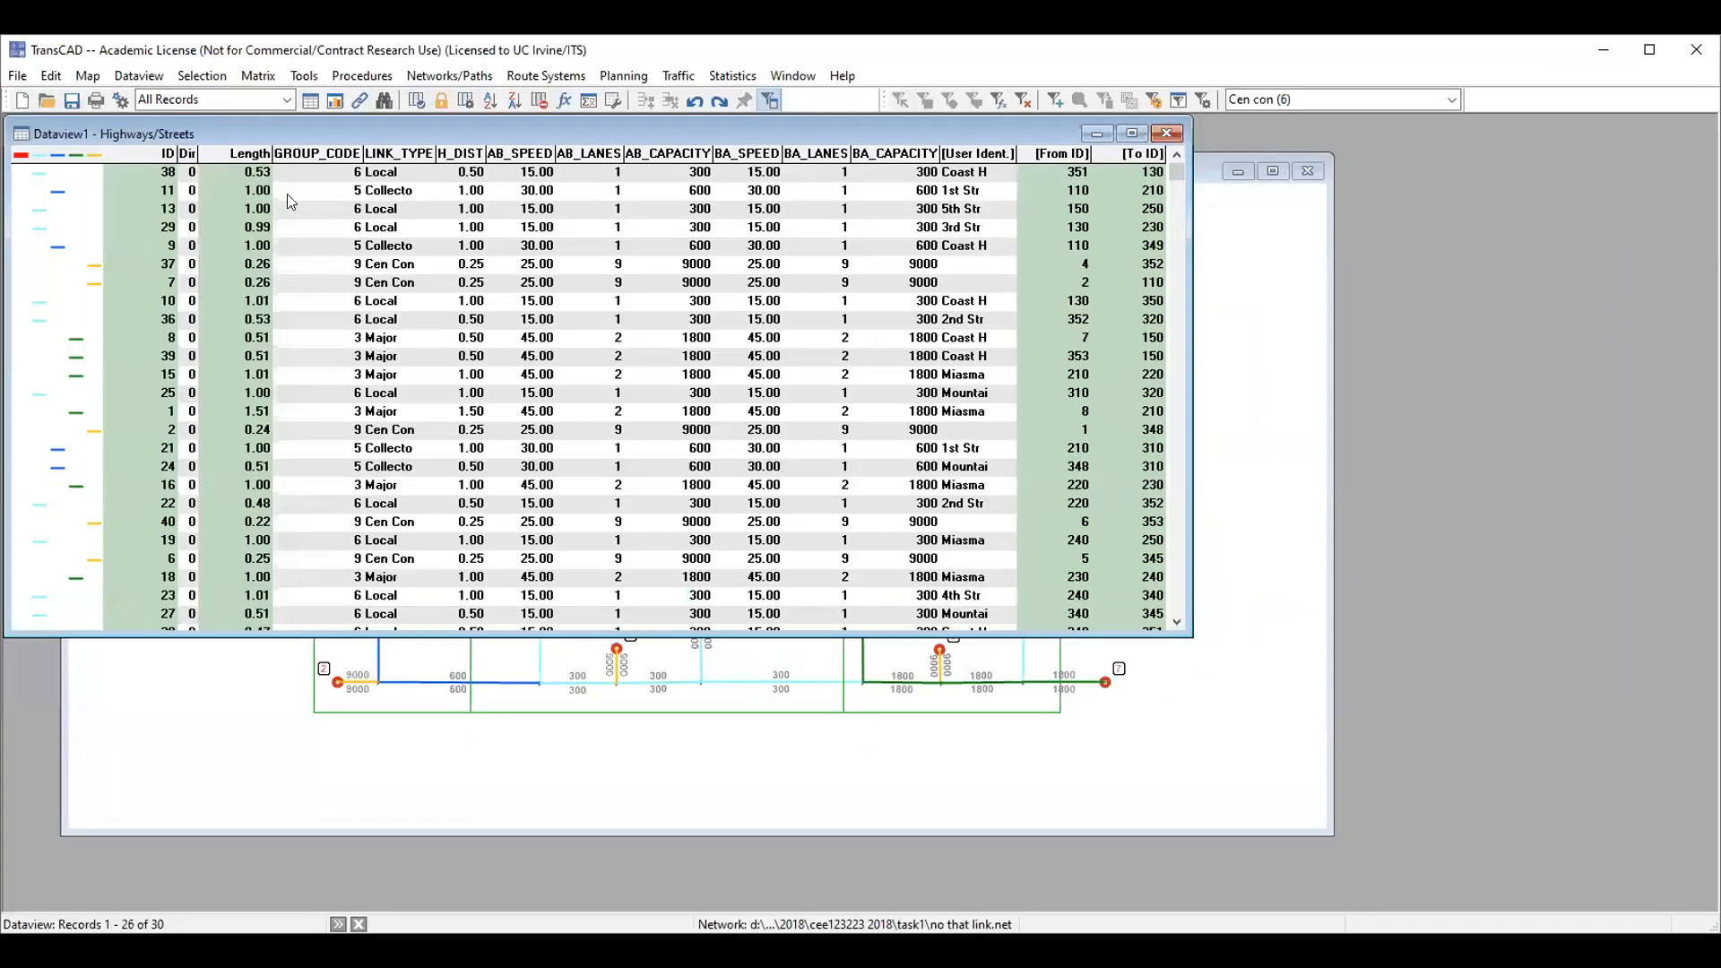
- Sort the Highways/Streets records by GROUP_CODE in ascending order and view the remaining records
click(348, 158)
right_click(348, 157)
click(352, 168)
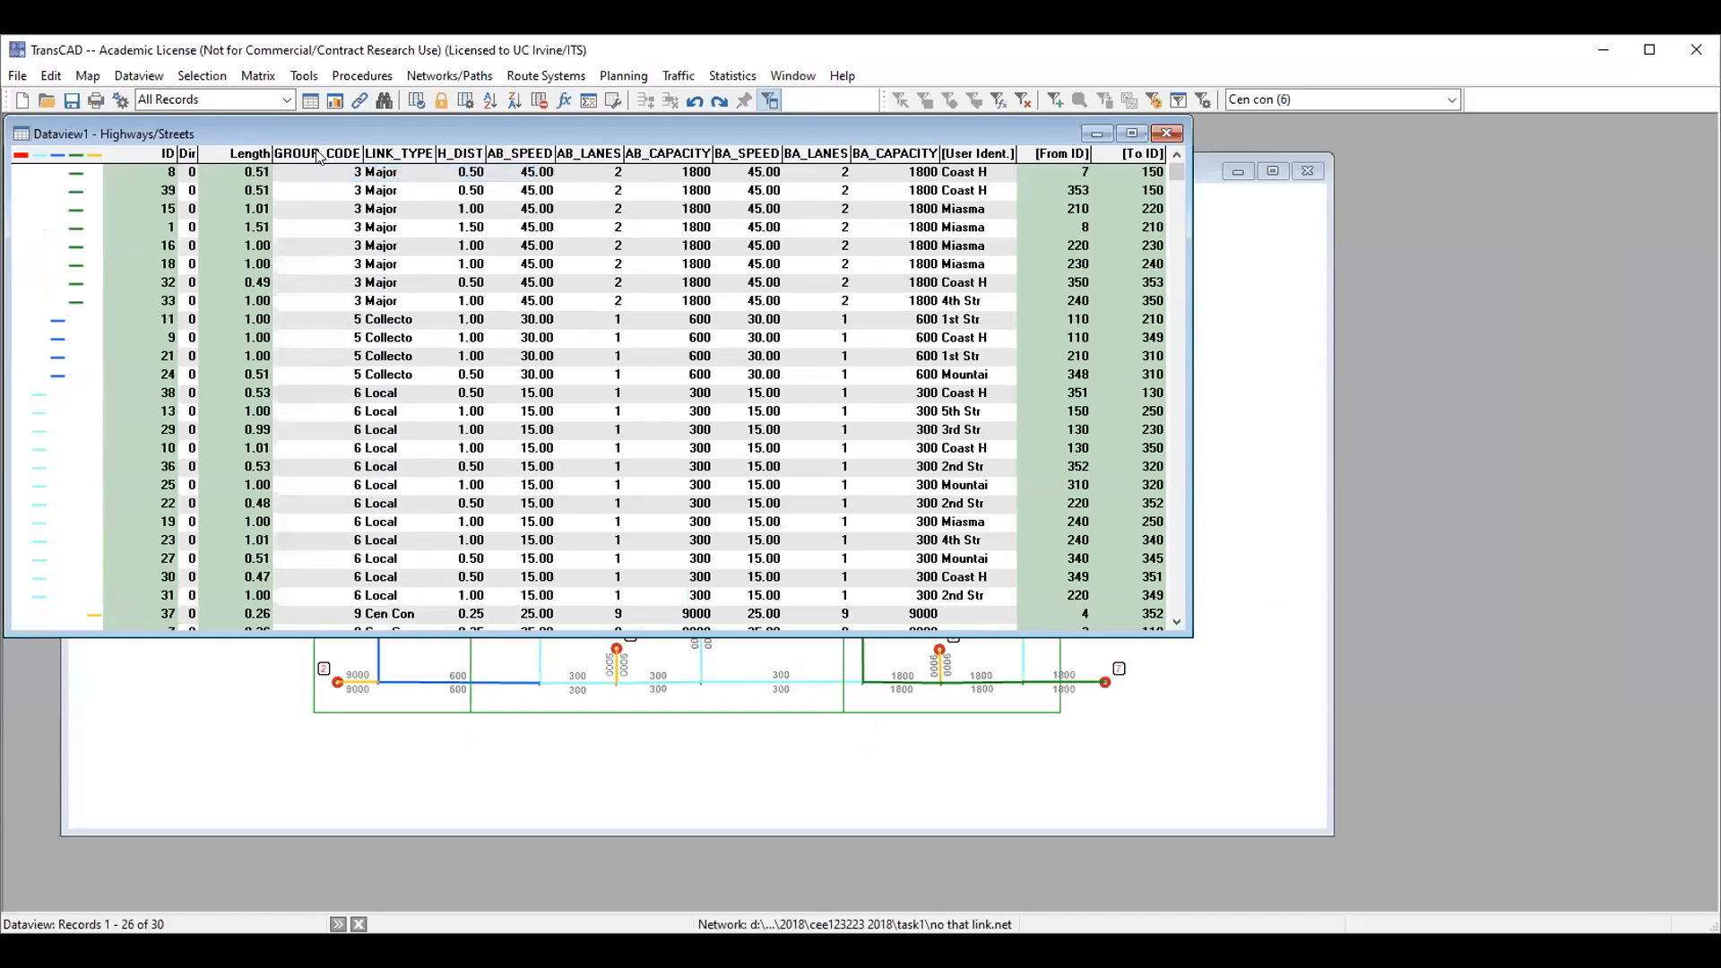
scroll(316, 240, down, 2)
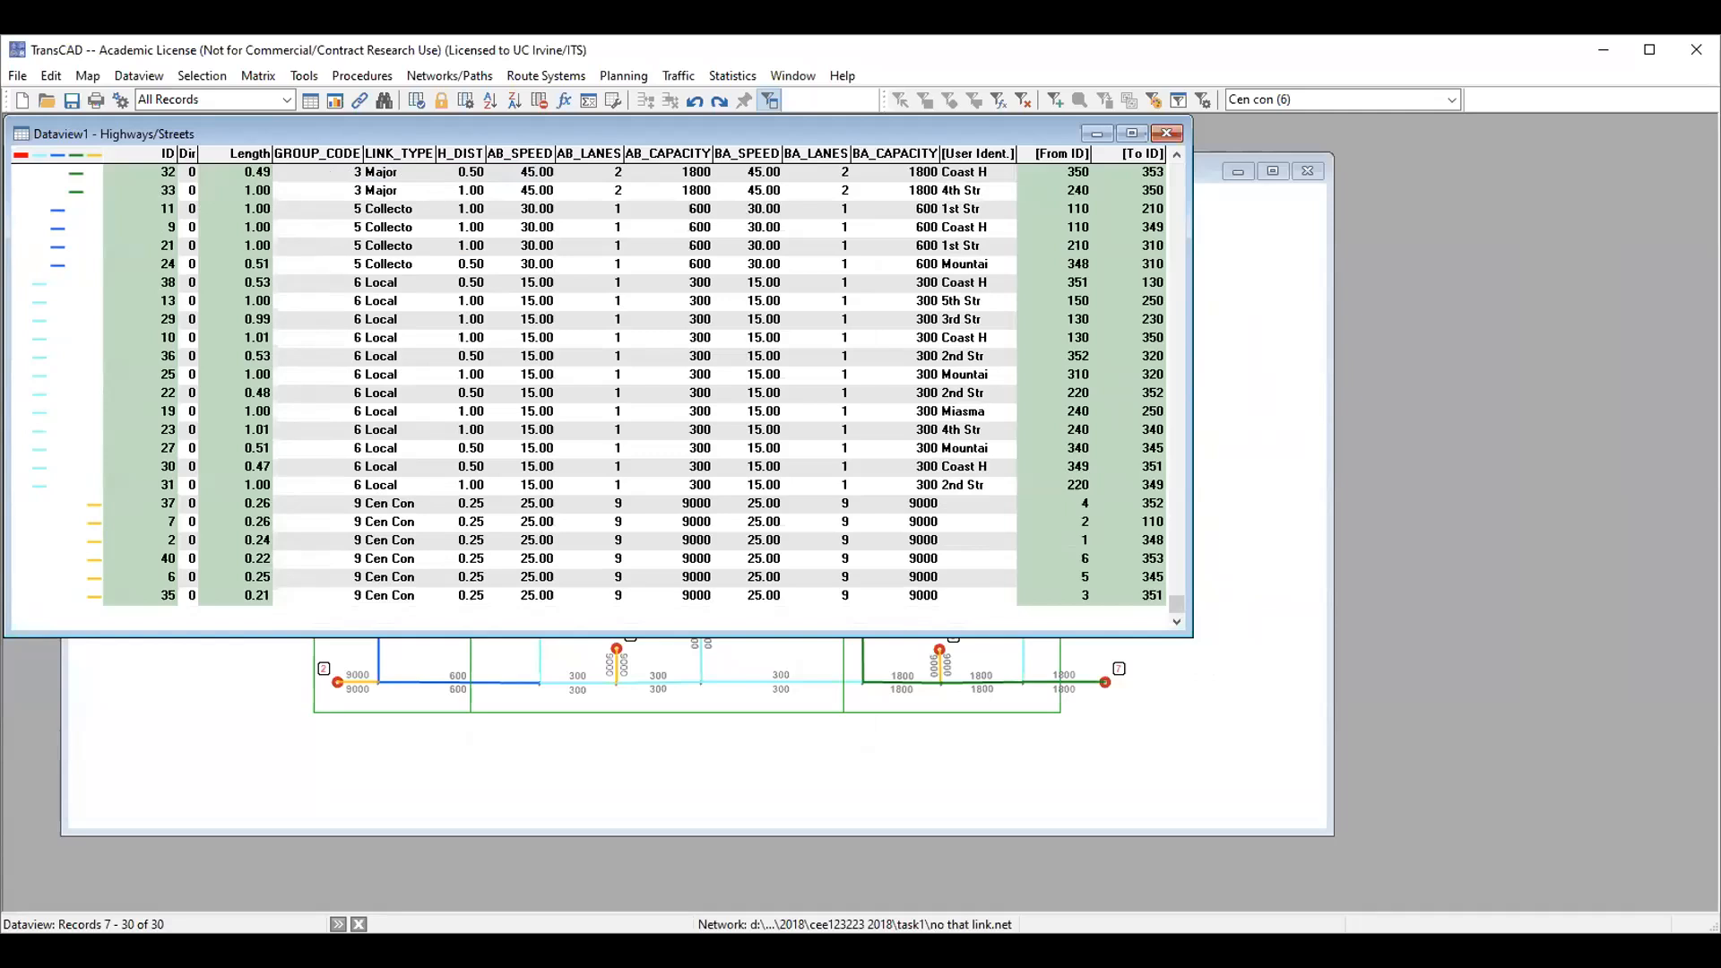
- Switch to cee123-MB-Task1-s20.pdf in Acrobat Reader and find Table 1, the Miasma Beach Speed-Capacity Table
key(alt+Tab)
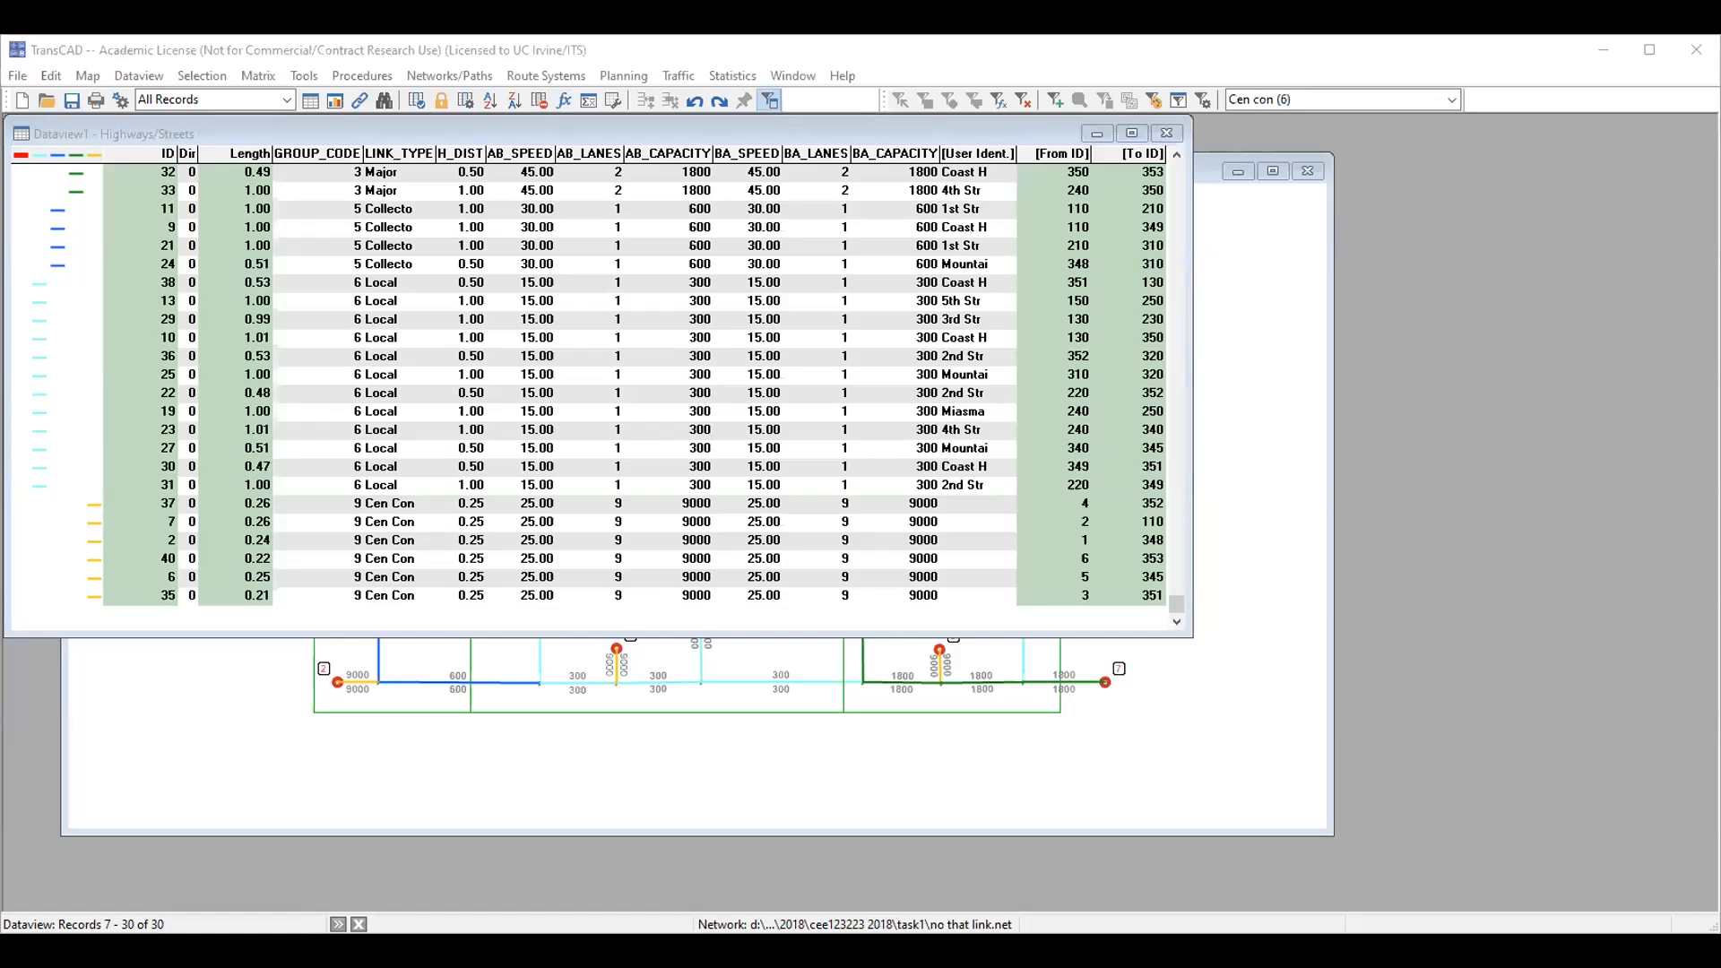
key(alt+Tab)
drag(1494, 729, 1480, 182)
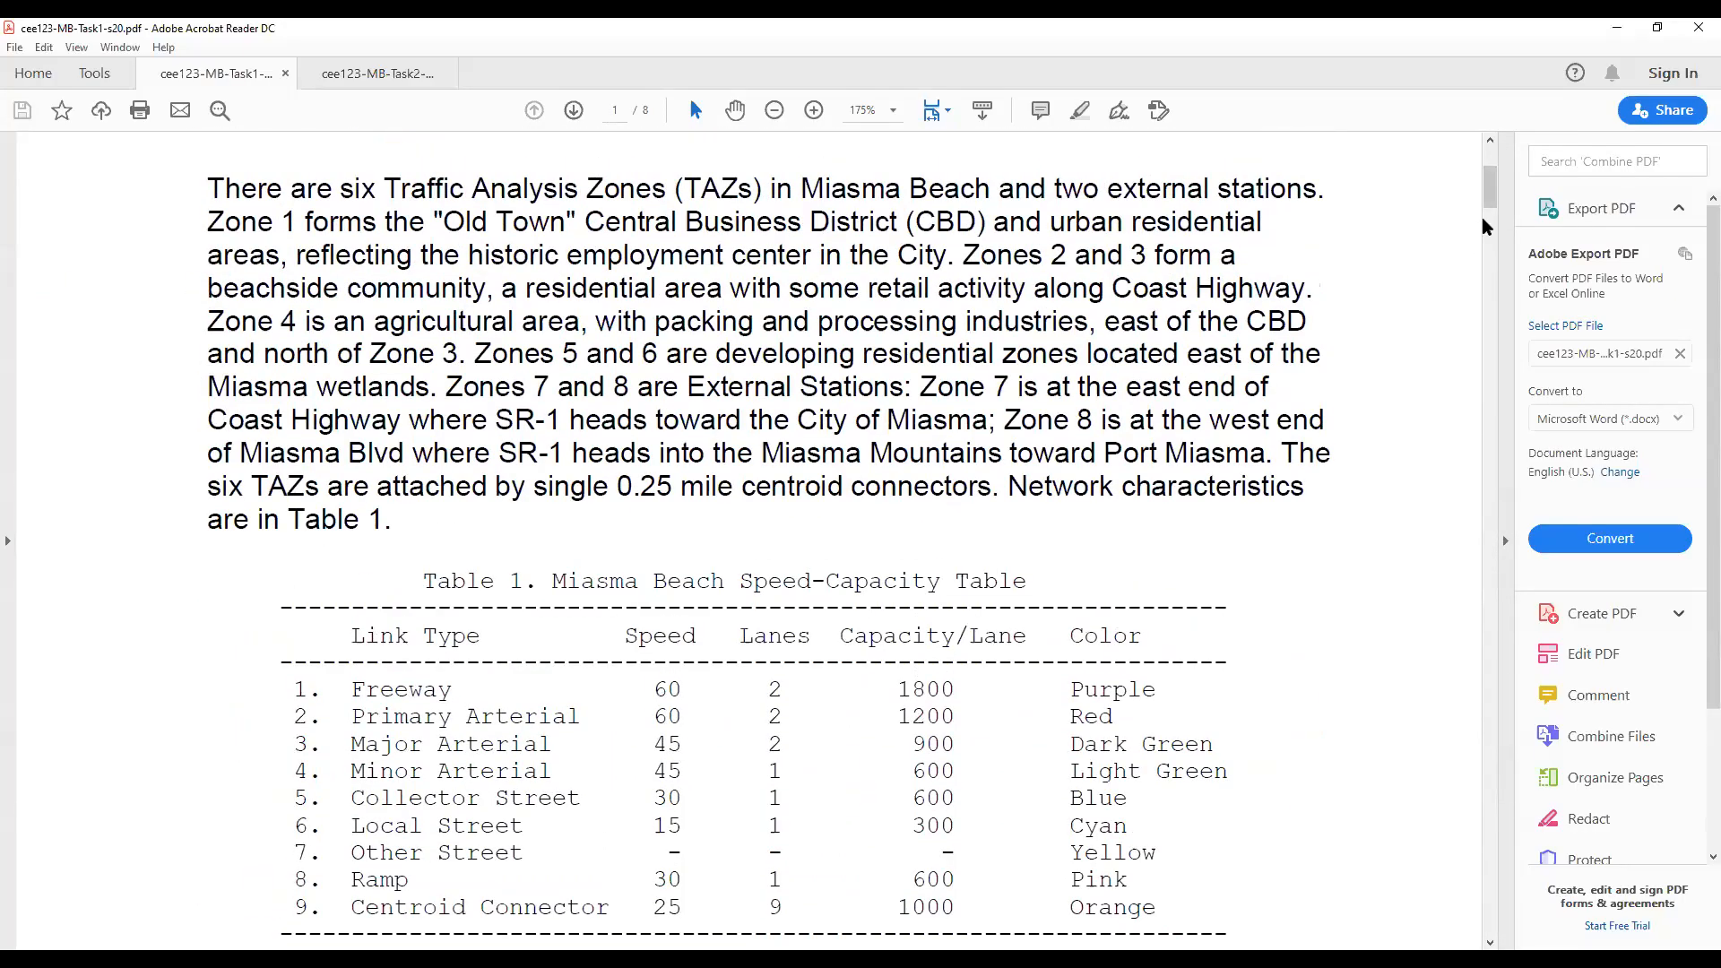
click(1486, 218)
click(1489, 171)
scroll(791, 518, down, 2)
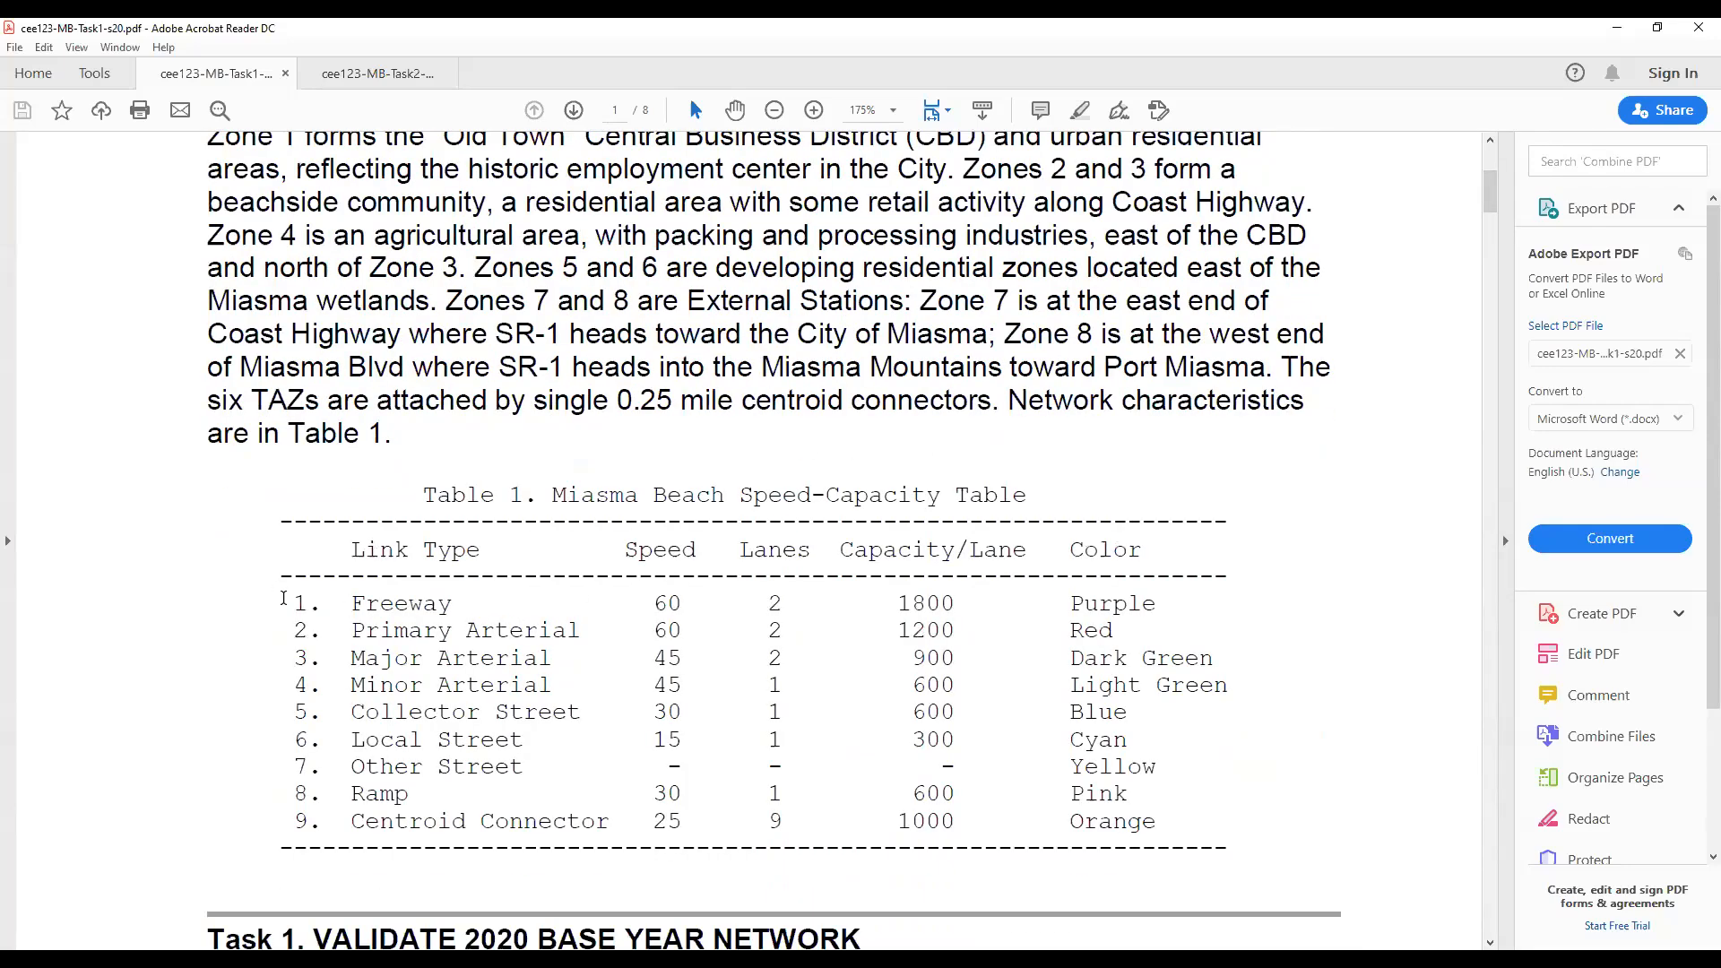
- Examine the numbered link types in Table 1 from Freeway to Centroid Connector, highlighting the rows for reference
drag(284, 598, 304, 817)
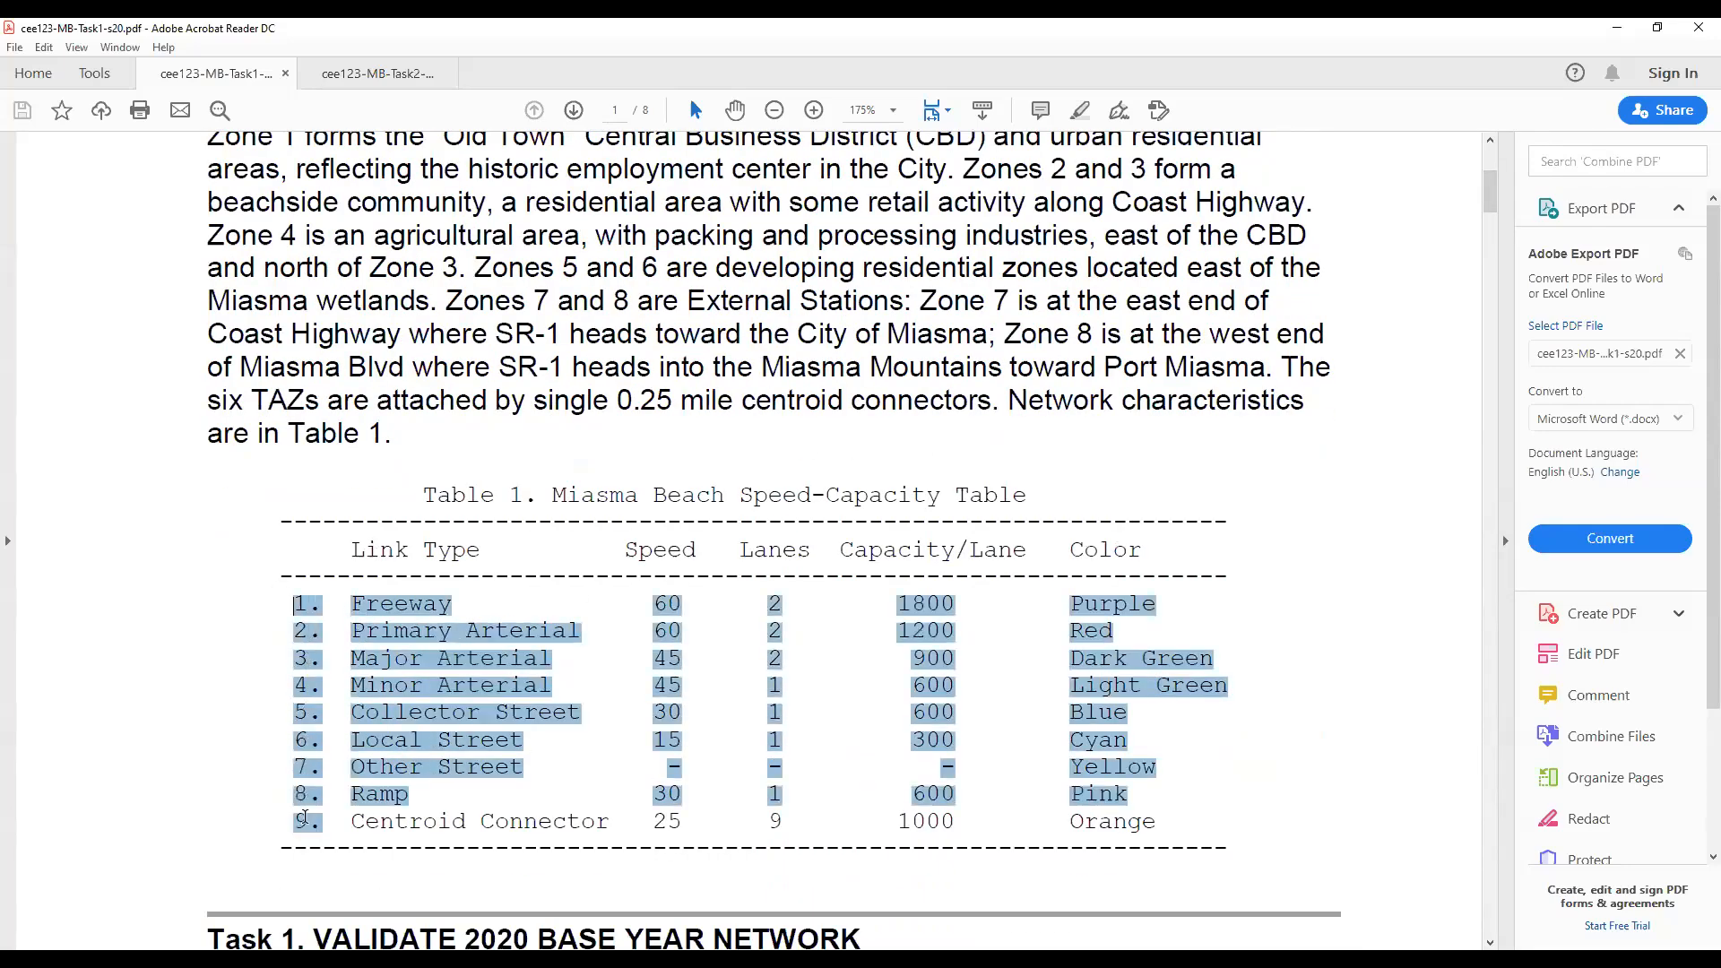
click(306, 820)
drag(299, 605, 322, 821)
click(322, 821)
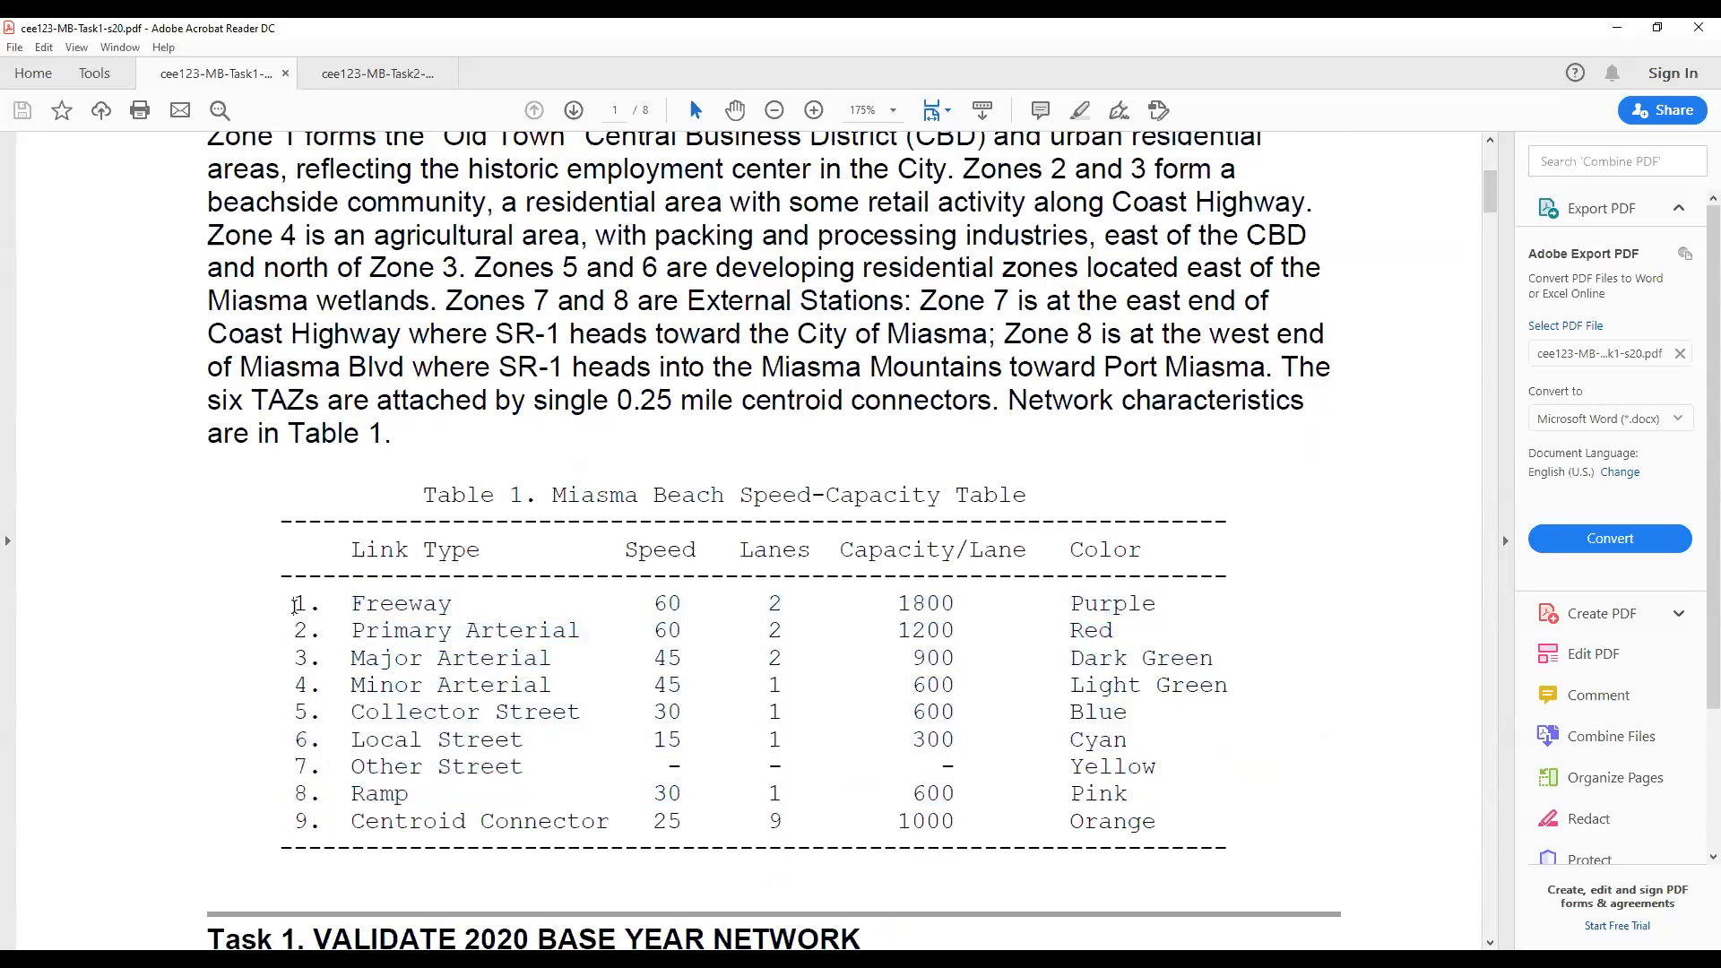
drag(296, 607, 363, 821)
click(364, 821)
drag(288, 613, 324, 826)
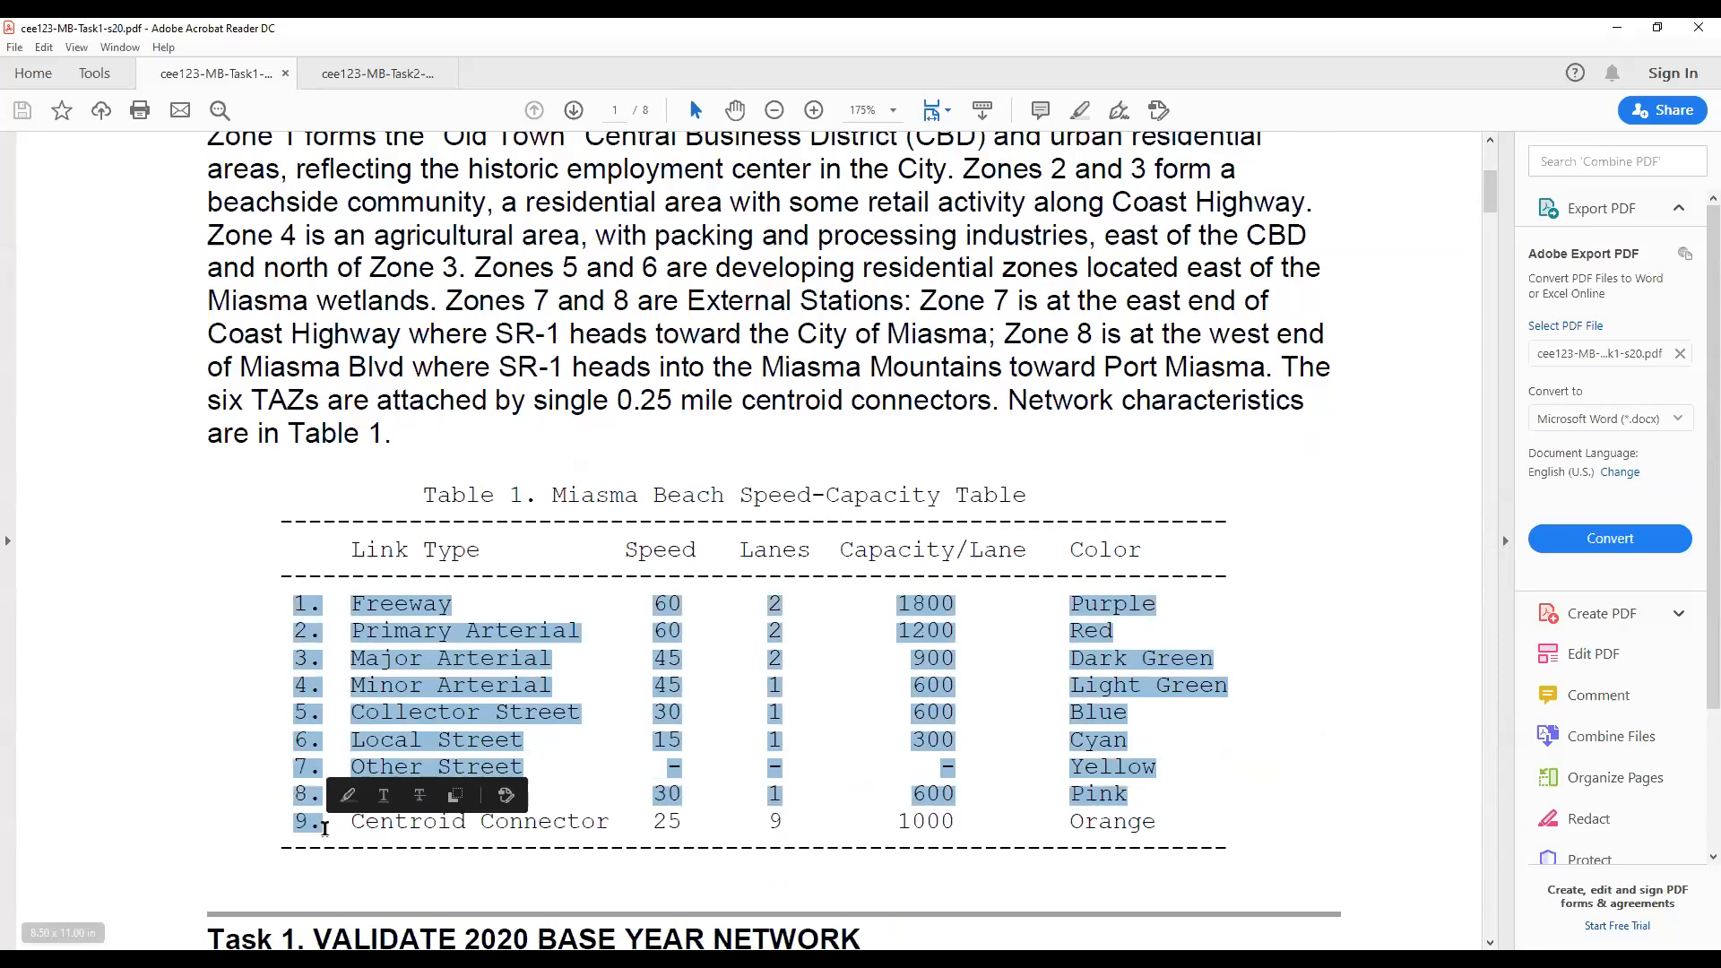
click(322, 823)
drag(286, 603, 323, 823)
click(323, 822)
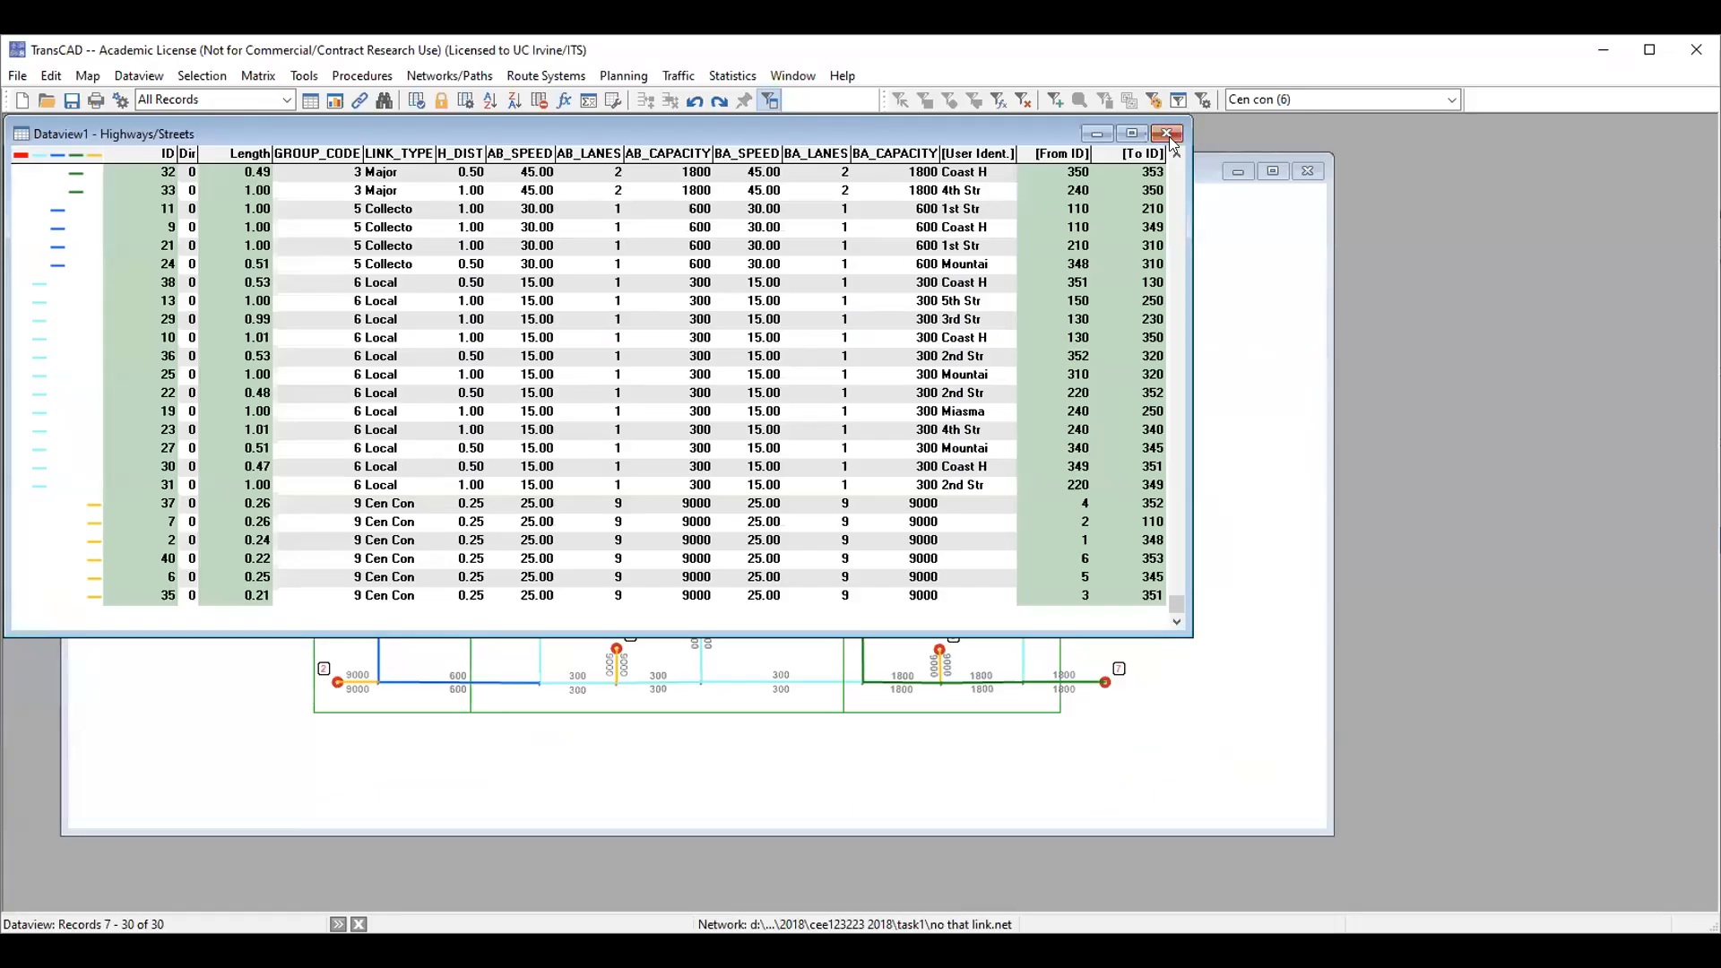
- Back in TransCAD, close the Highways/Streets dataview without saving and open the dataview of the TAZ layer
click(1171, 140)
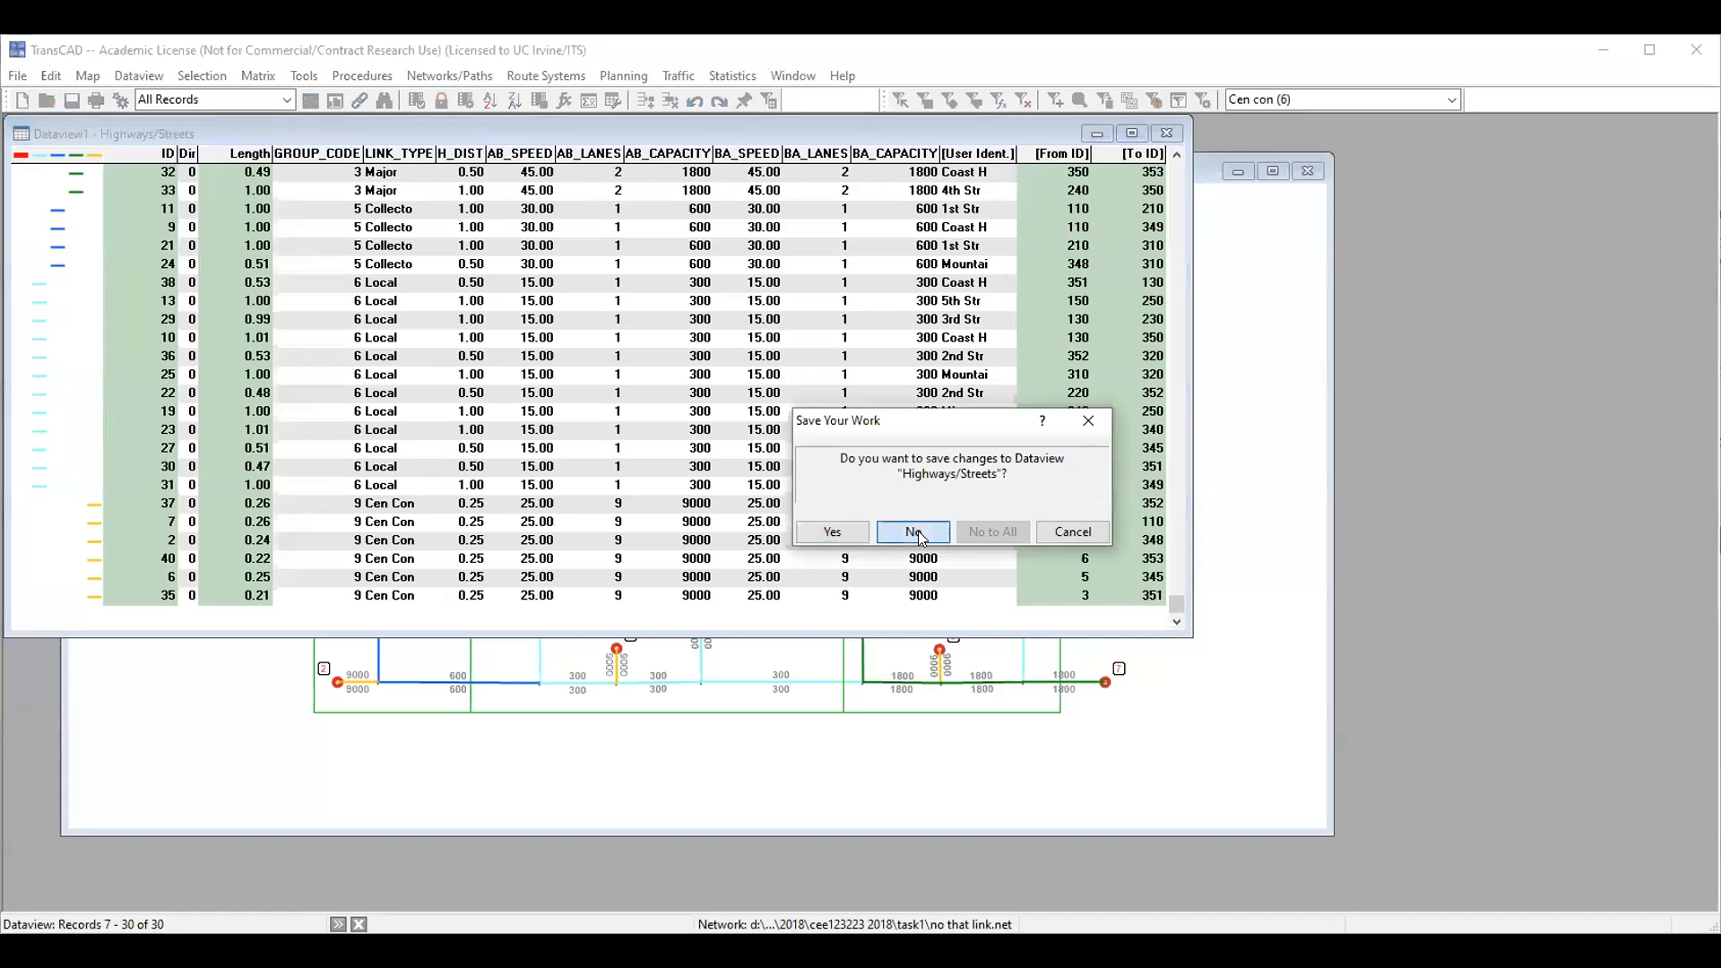
click(917, 533)
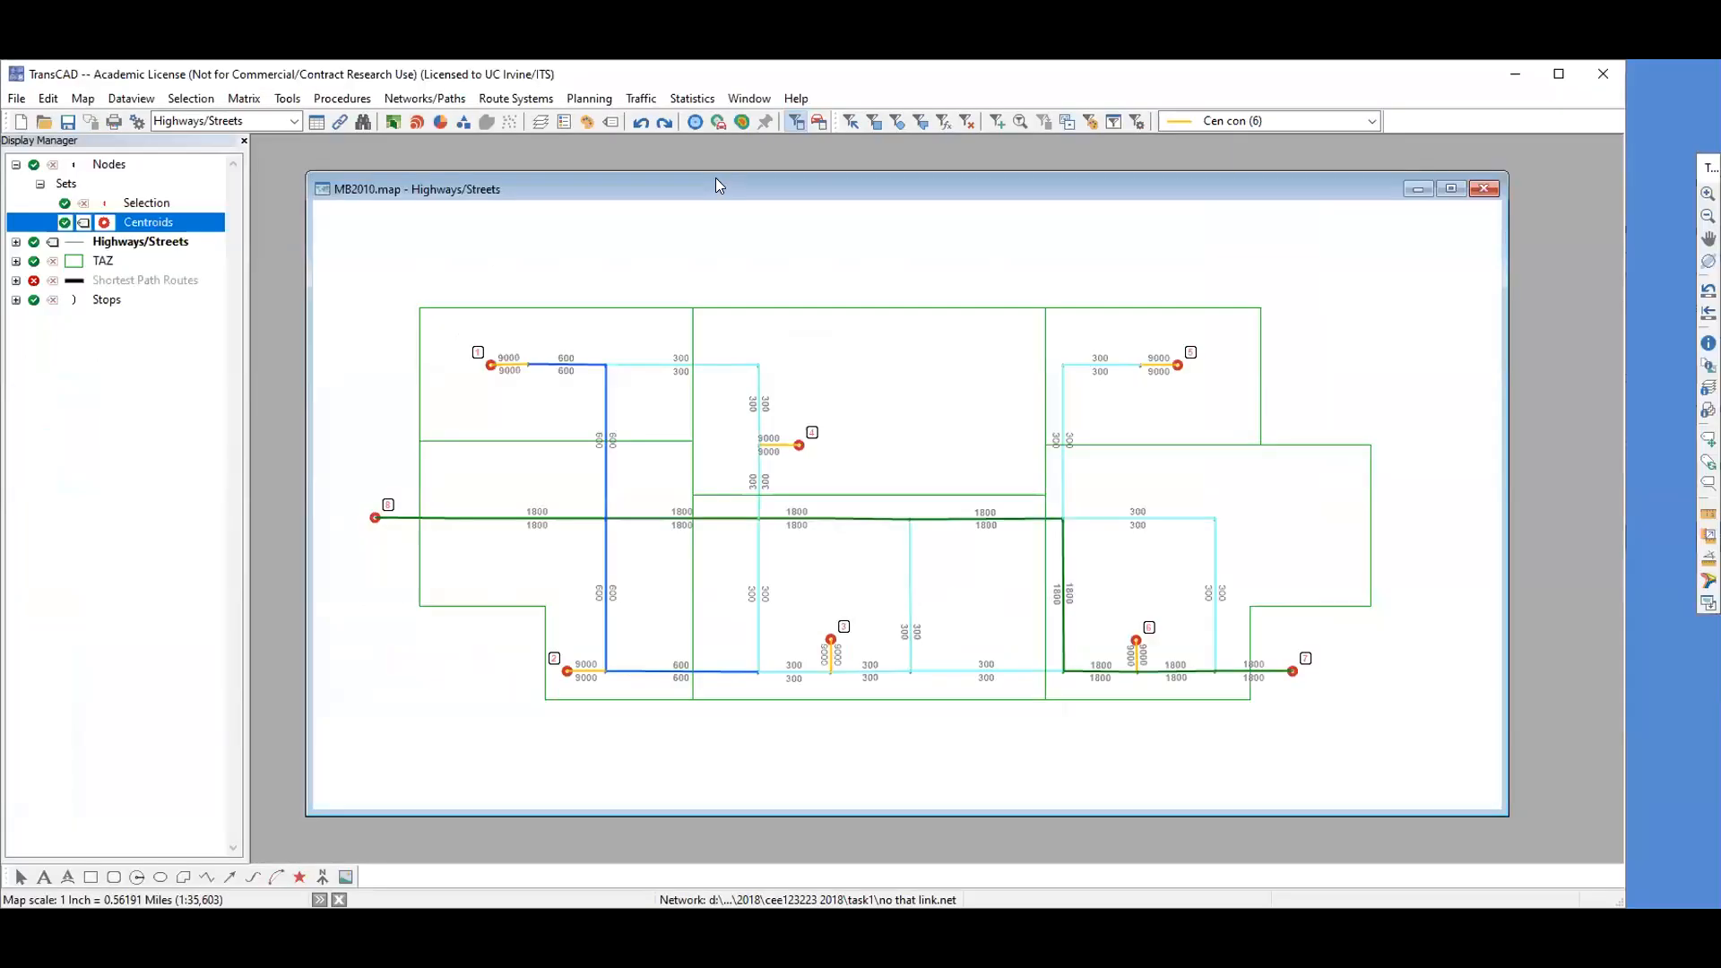
click(269, 120)
click(223, 168)
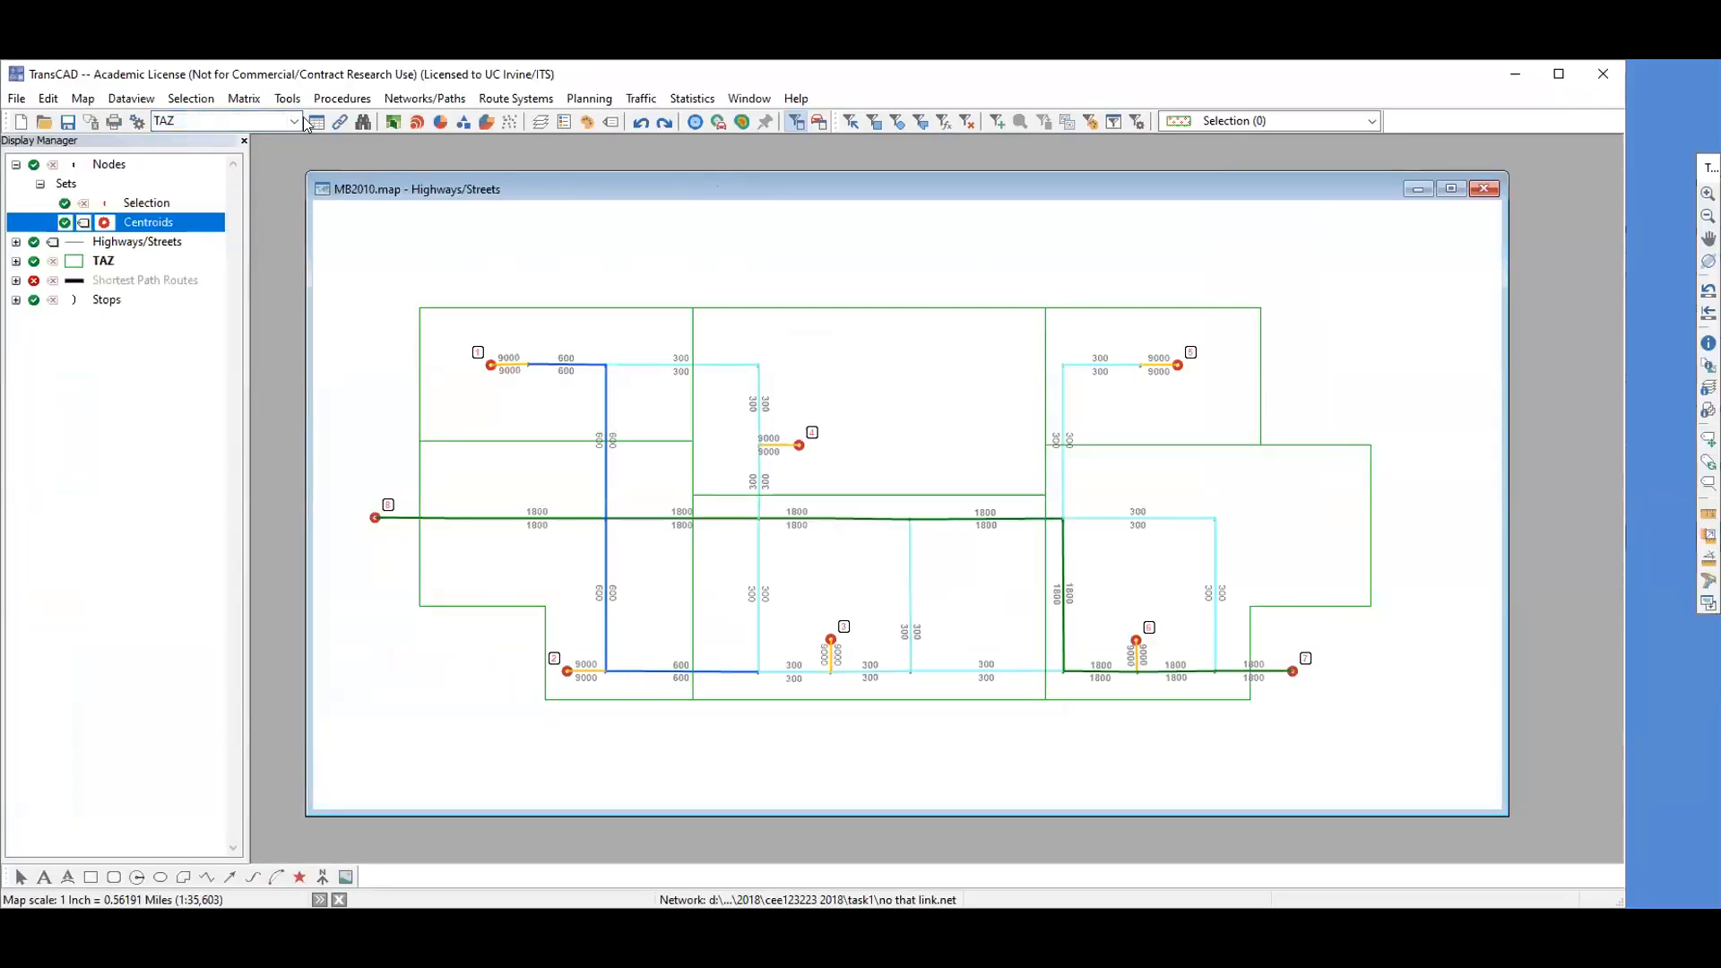
click(315, 121)
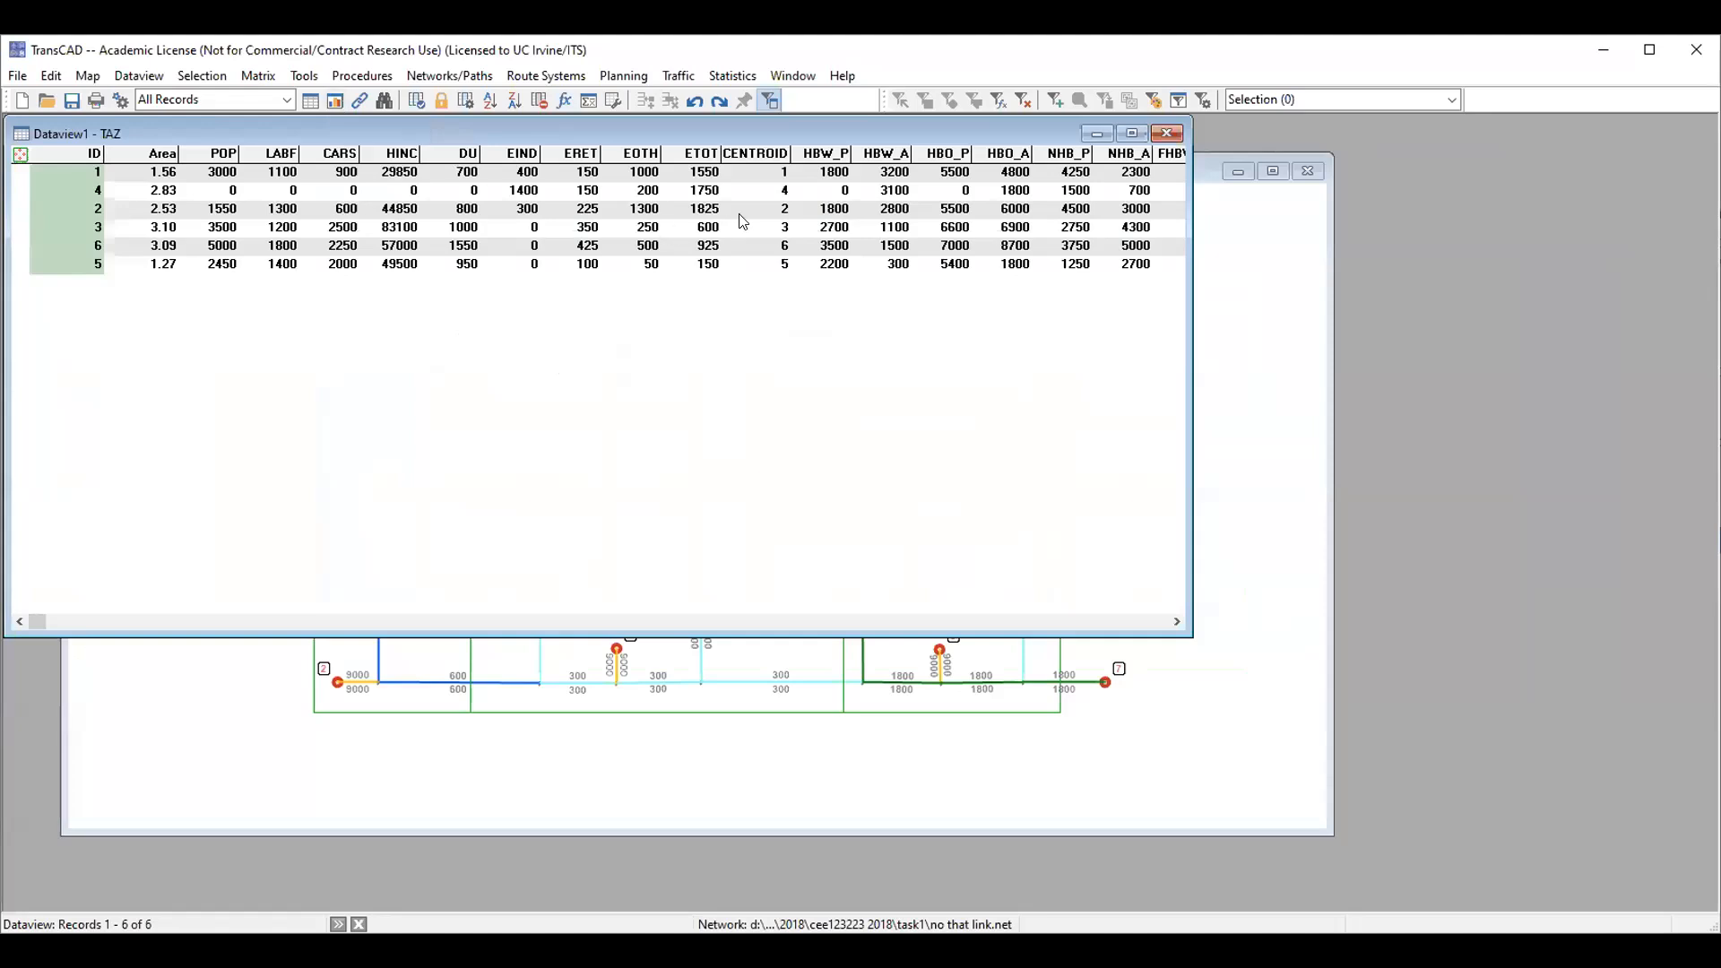
- Sort the TAZ records by ID in increasing order and move the dataview so part of the map is uncovered
click(94, 157)
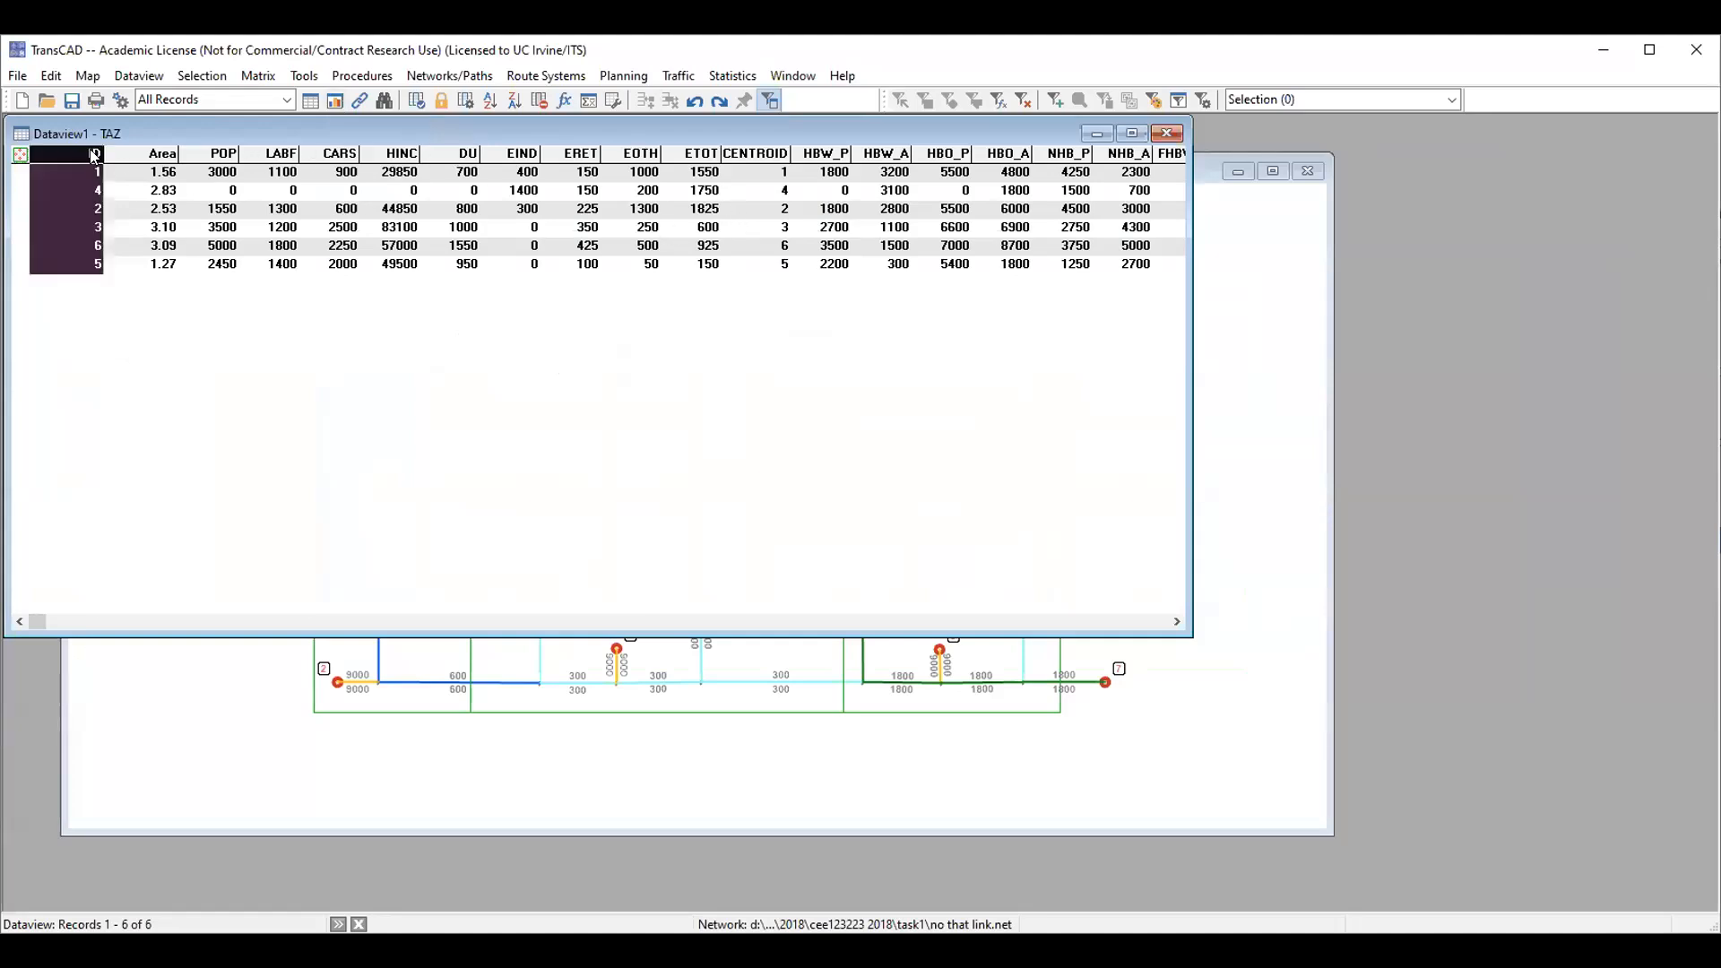
right_click(94, 156)
click(112, 165)
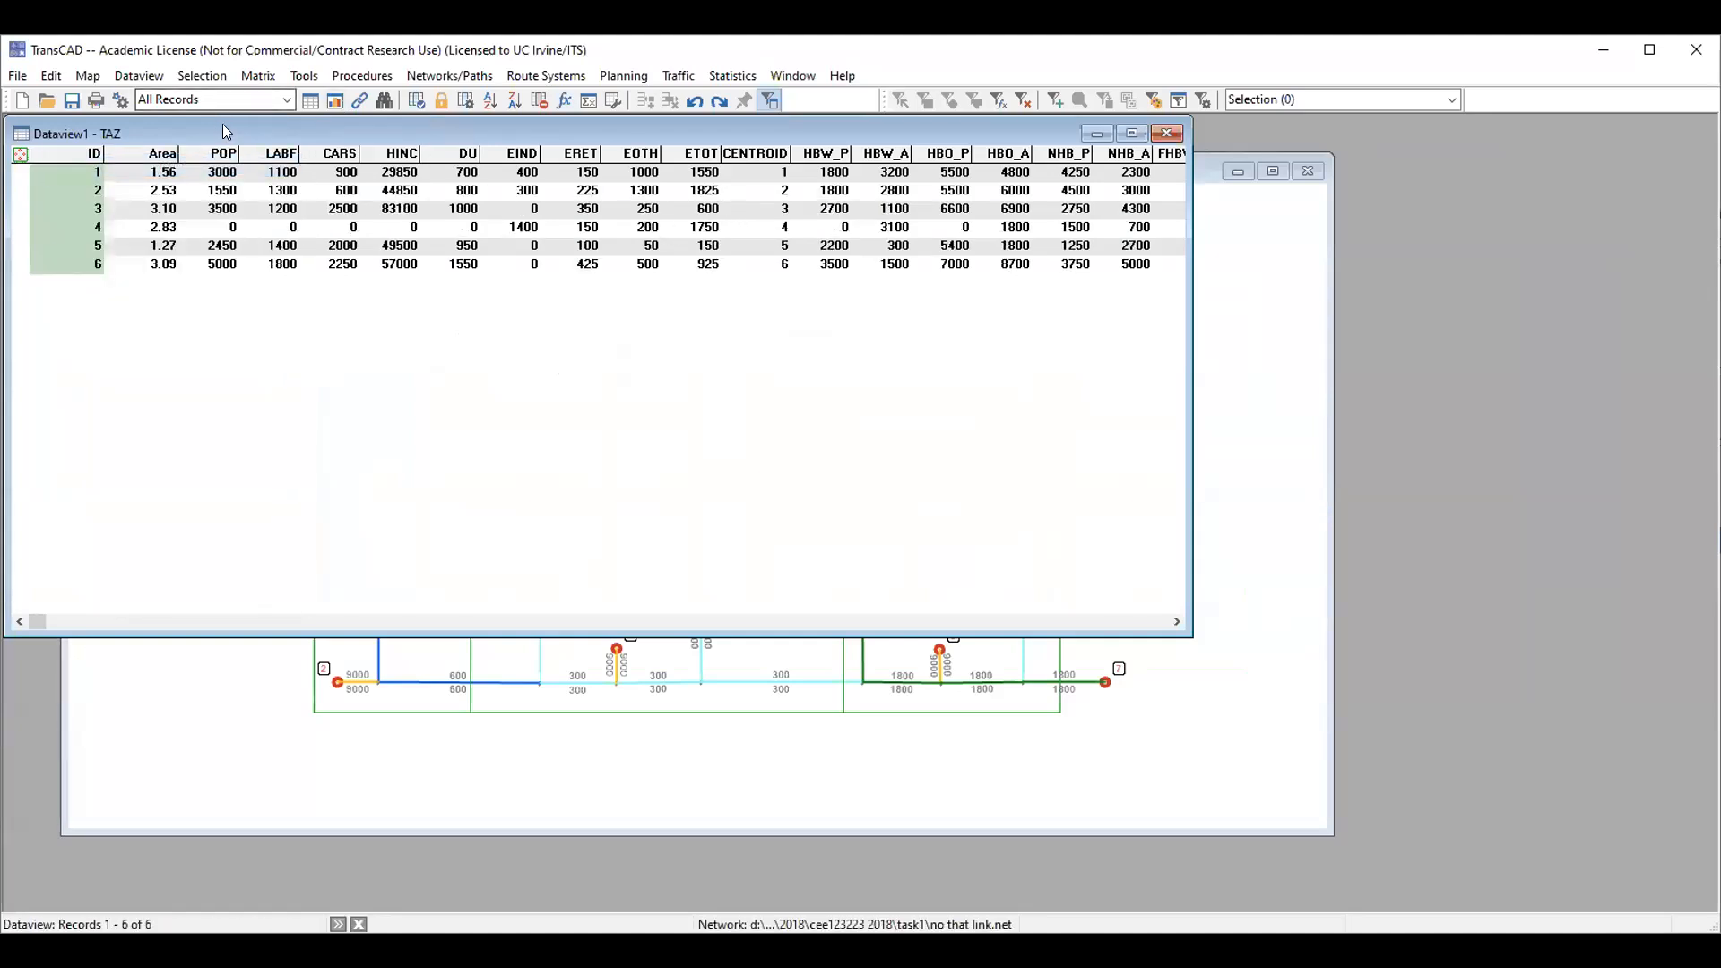
drag(225, 126, 625, 170)
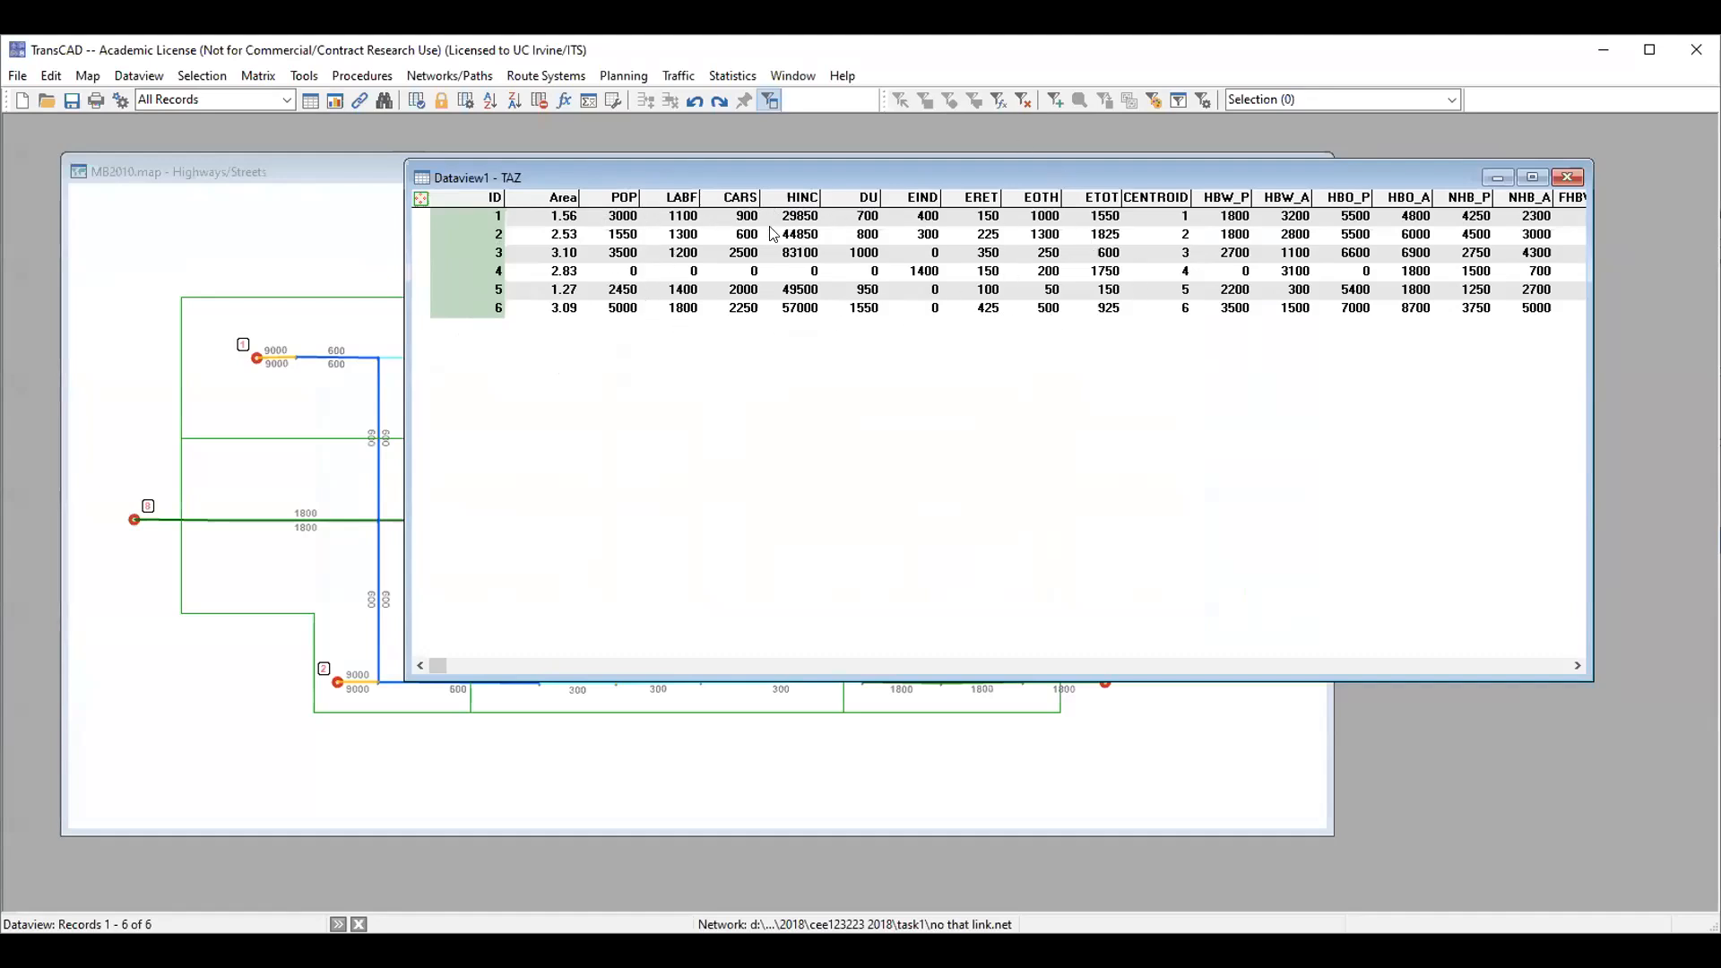
- In cee123-MB-Task1-s20.pdf in Acrobat Reader, find the TAZ data corrections and read item 5 on household income for Zones 1-6
click(805, 200)
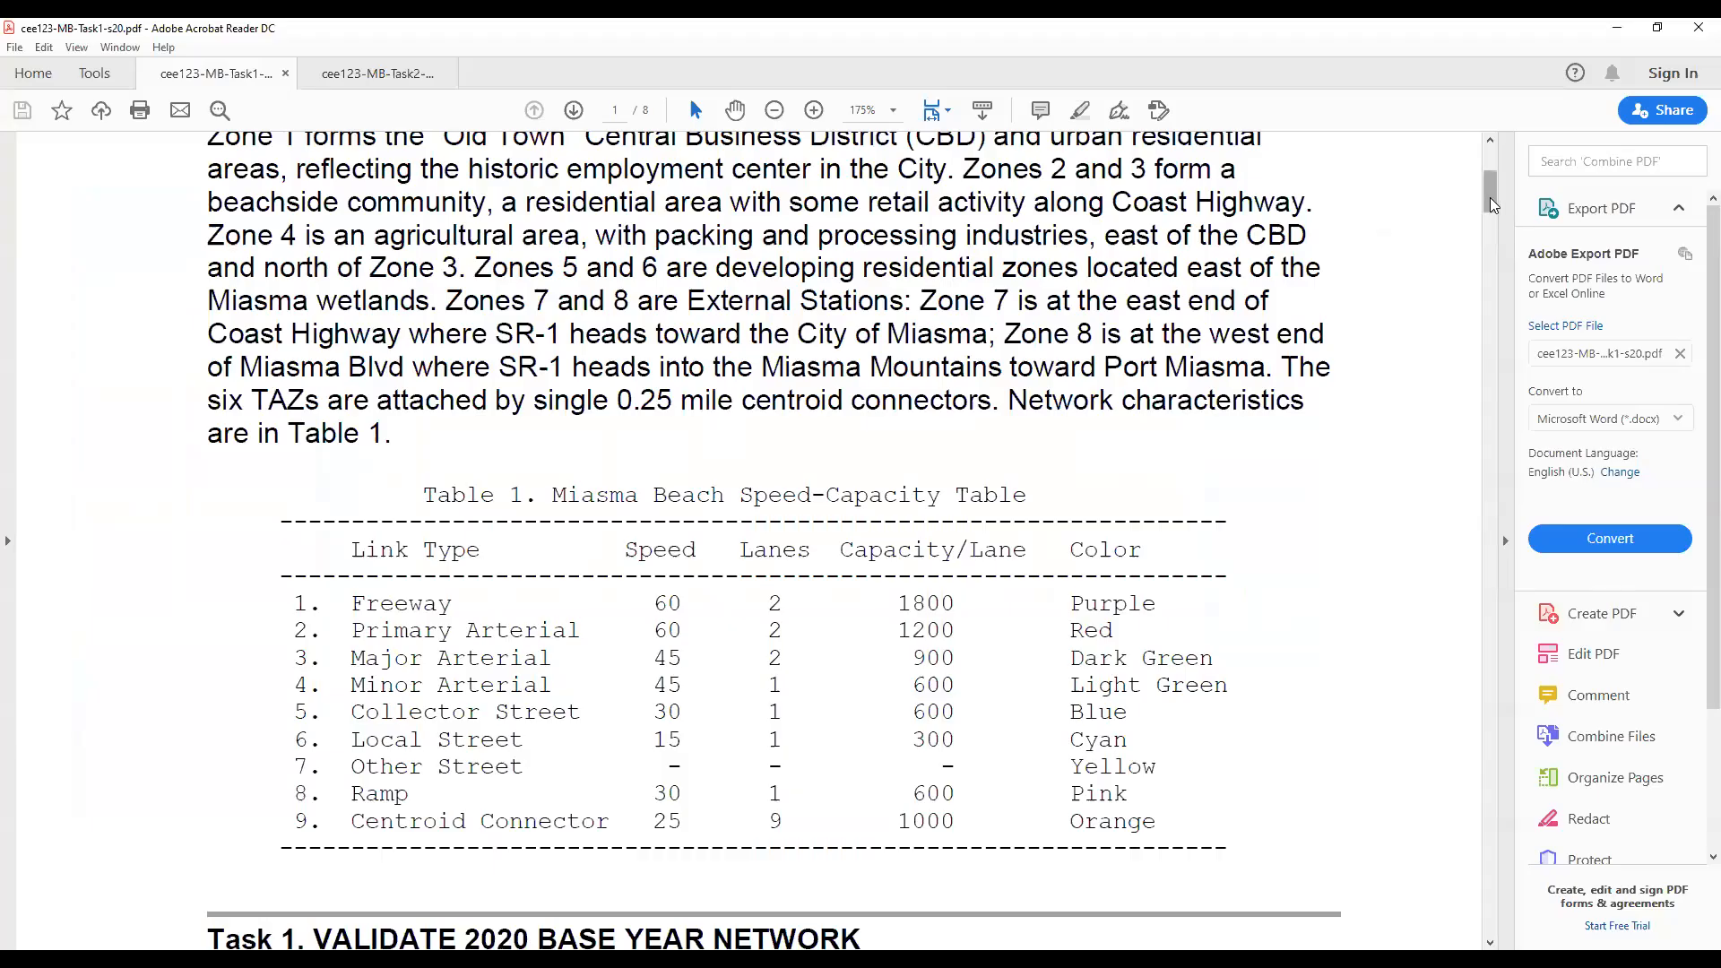
scroll(1474, 563, down, 15)
drag(1474, 563, 1475, 656)
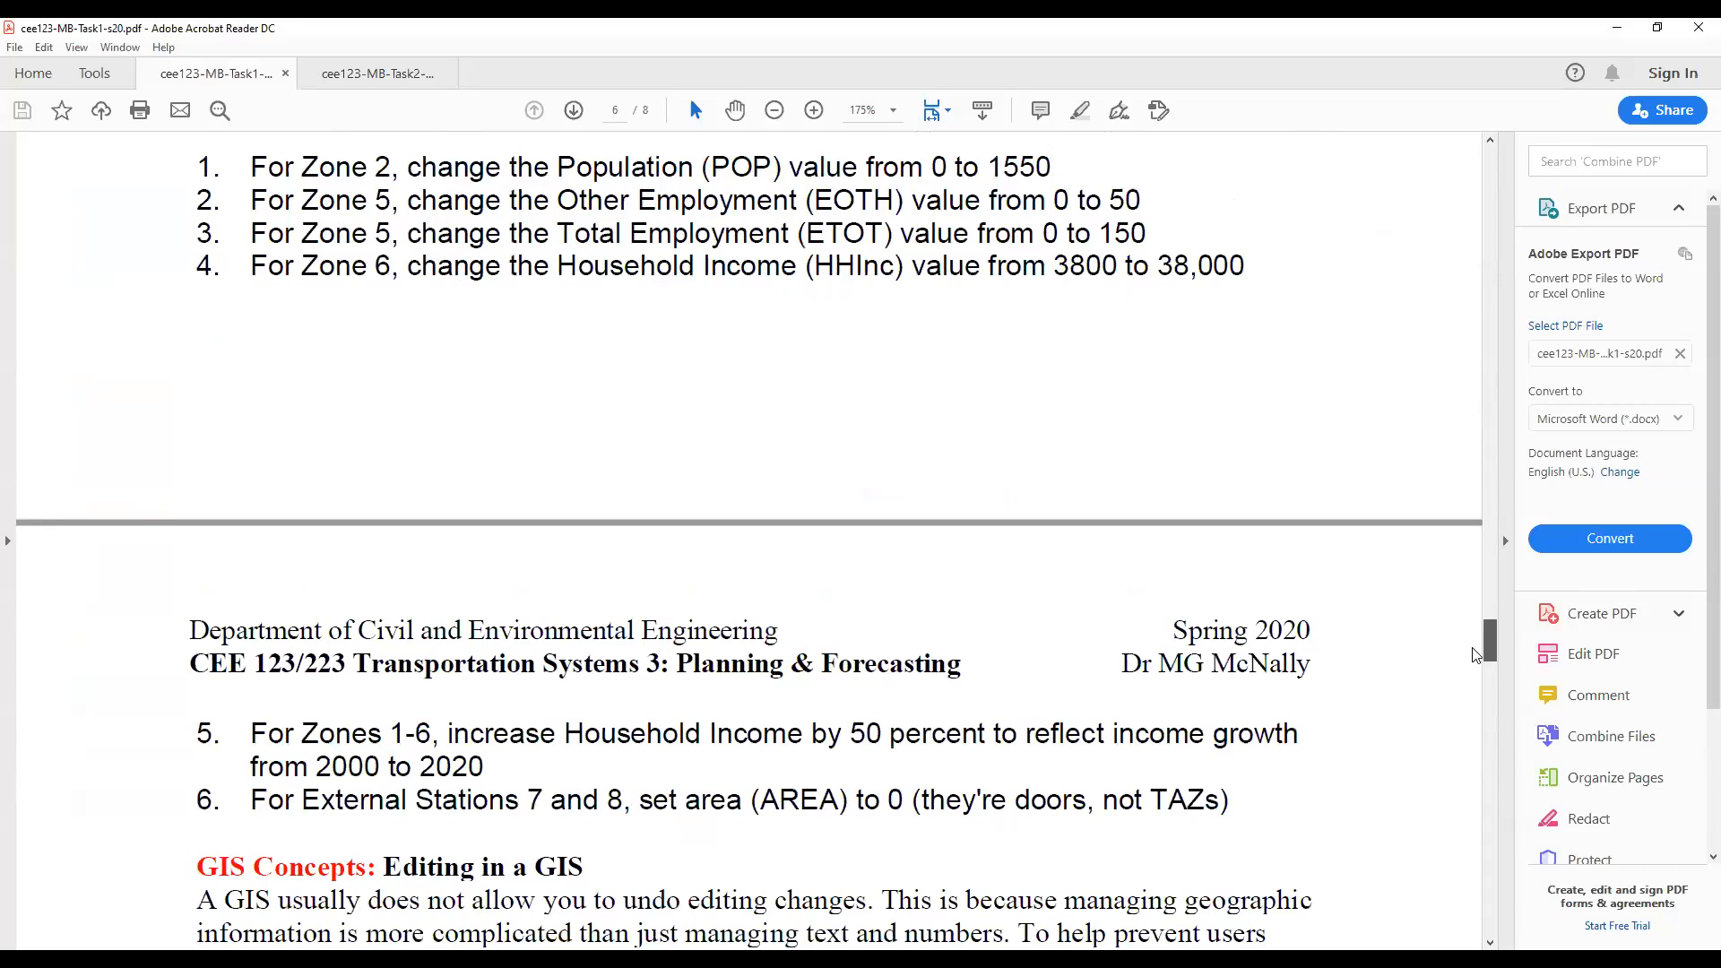
drag(392, 737, 549, 742)
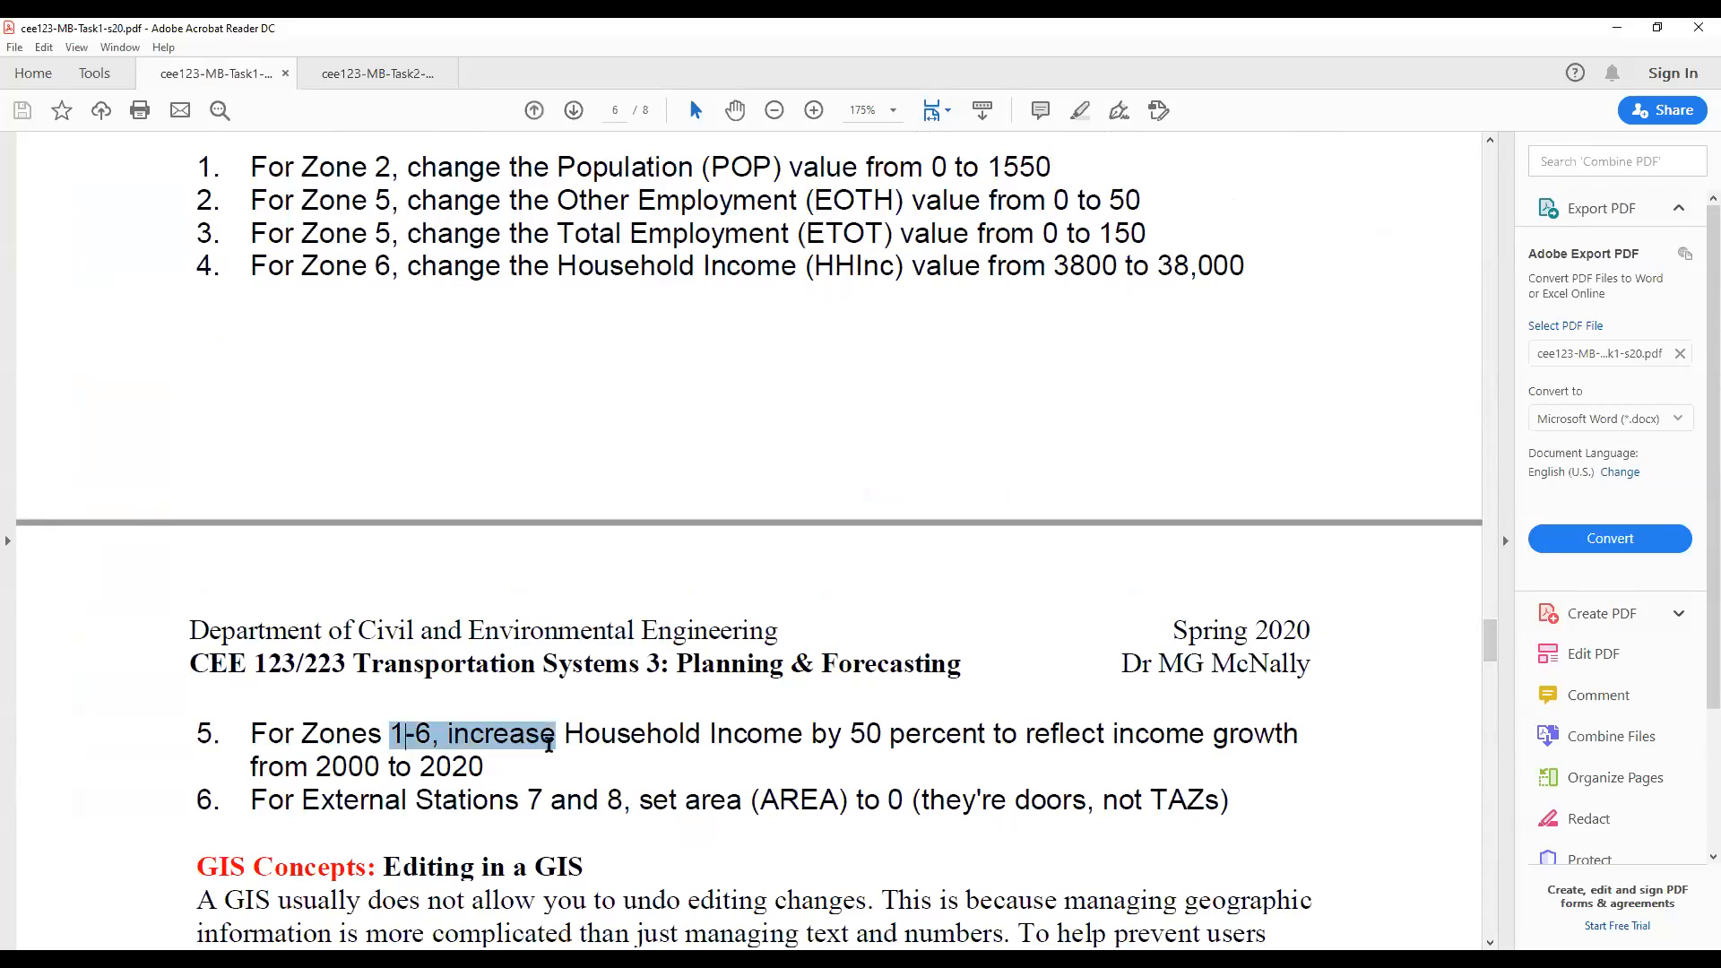
click(548, 743)
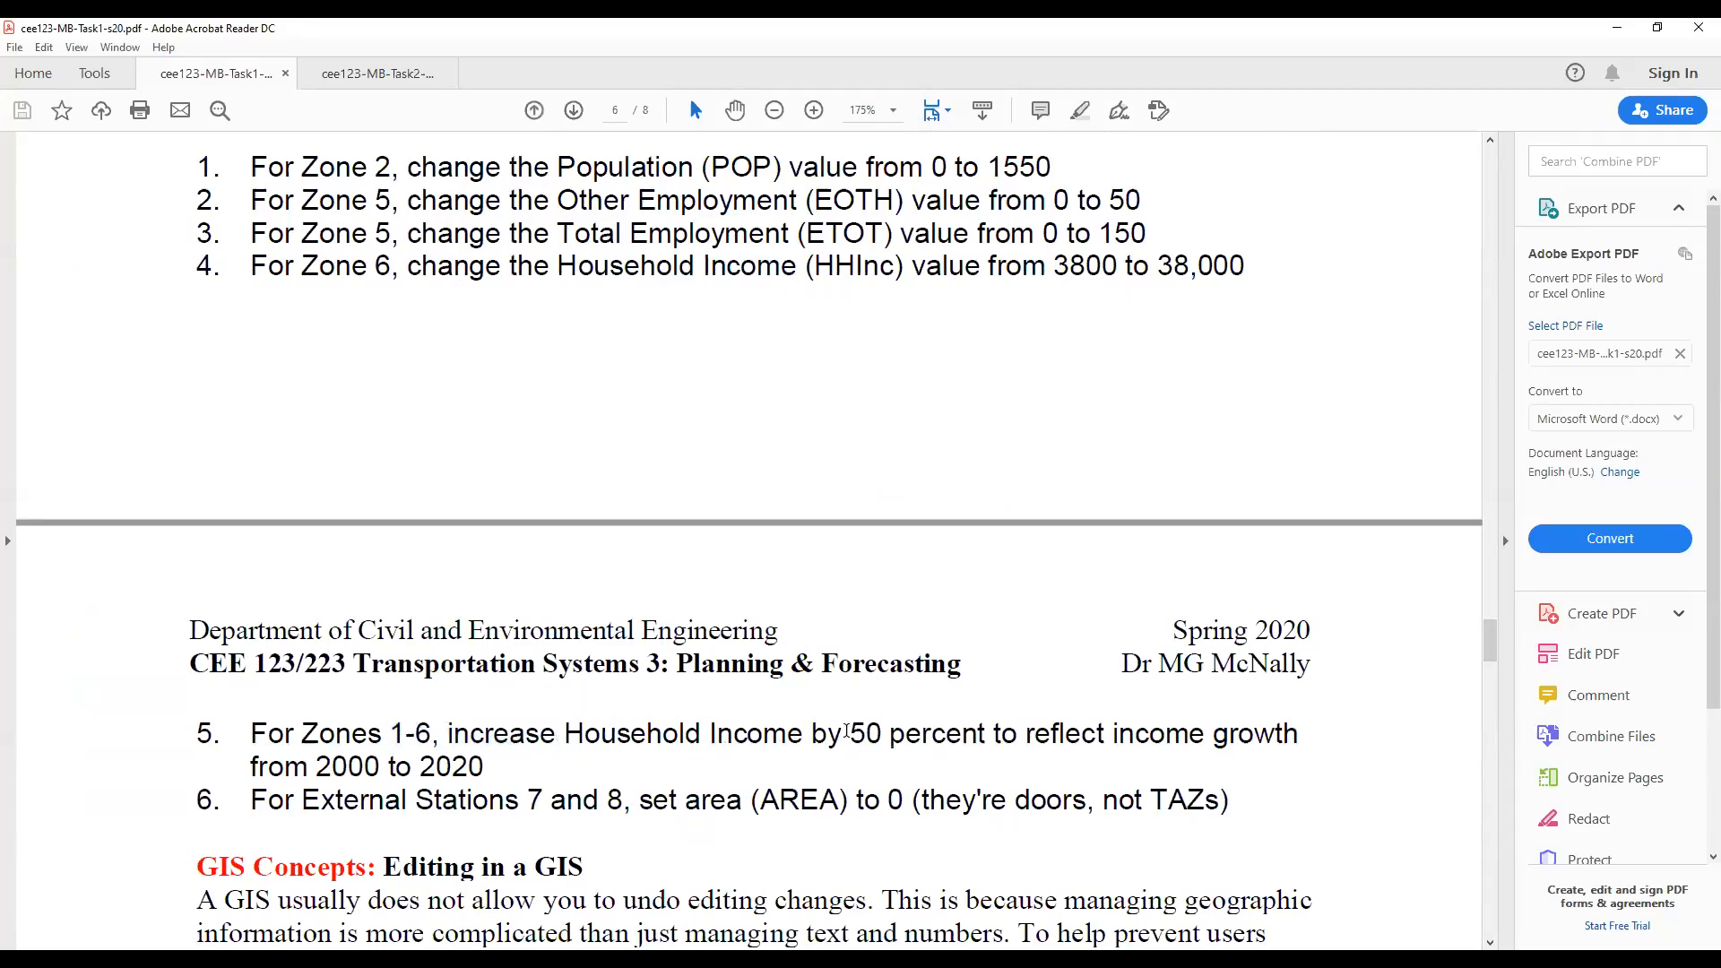
drag(846, 731, 550, 751)
click(534, 770)
- Back in TransCAD, open the Fill options for the HINC column of the TAZ dataview
key(alt+Tab)
right_click(804, 199)
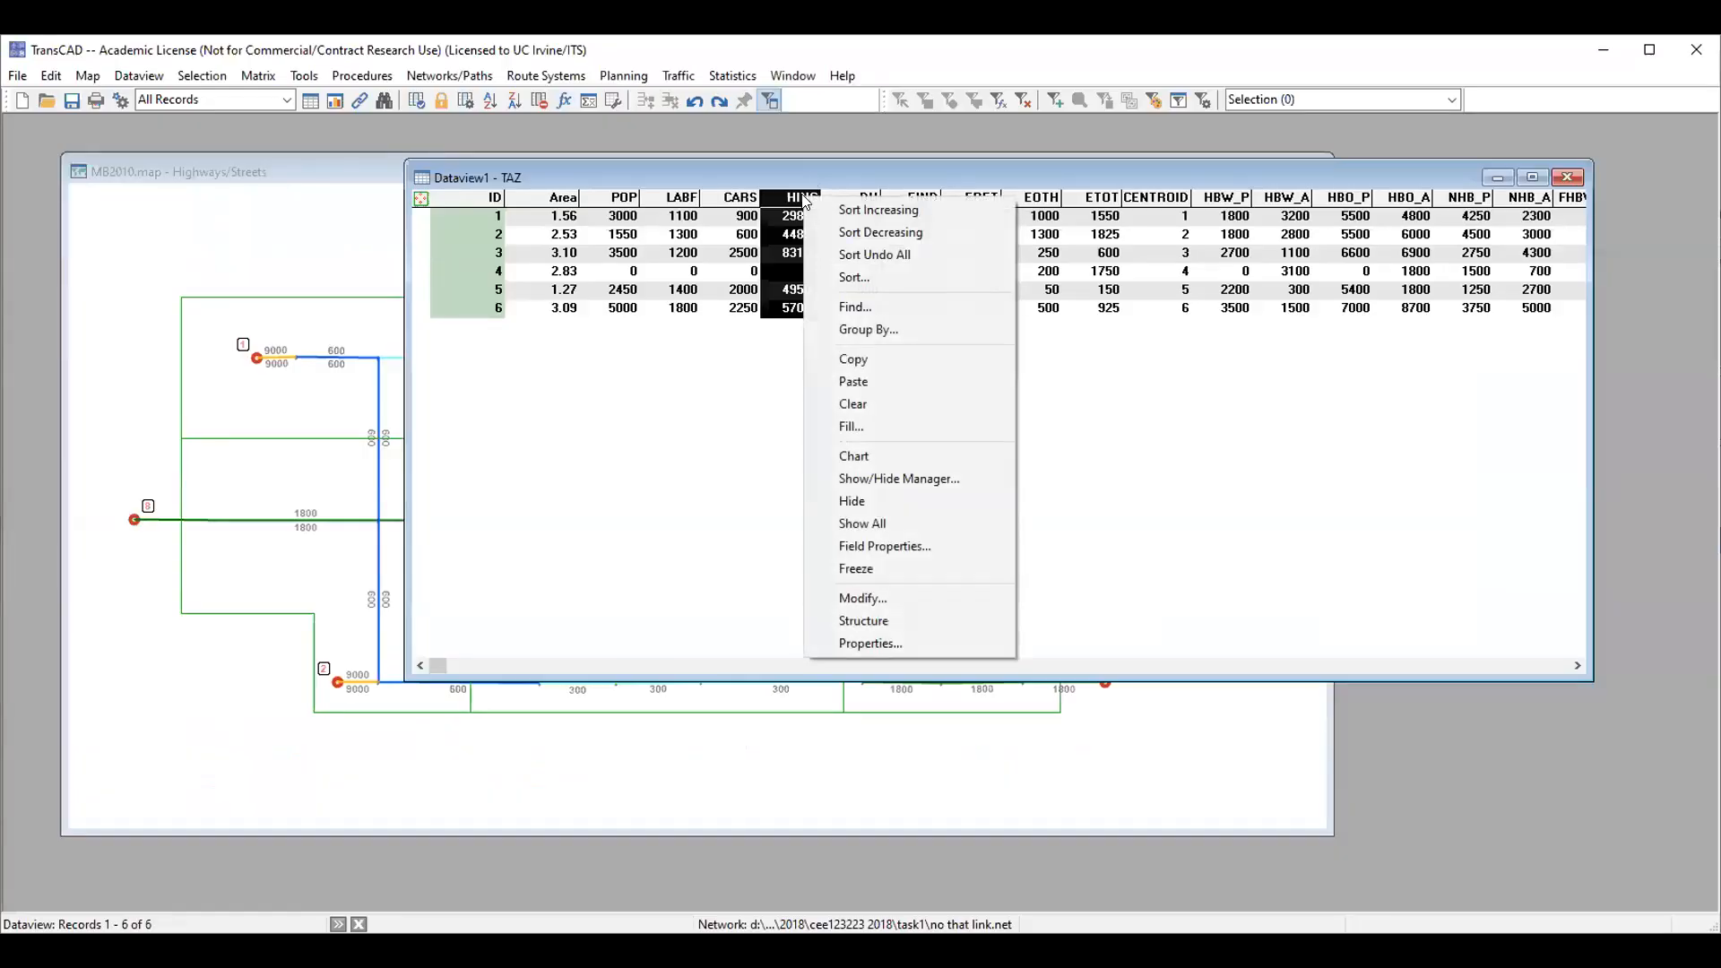
click(853, 423)
click(856, 386)
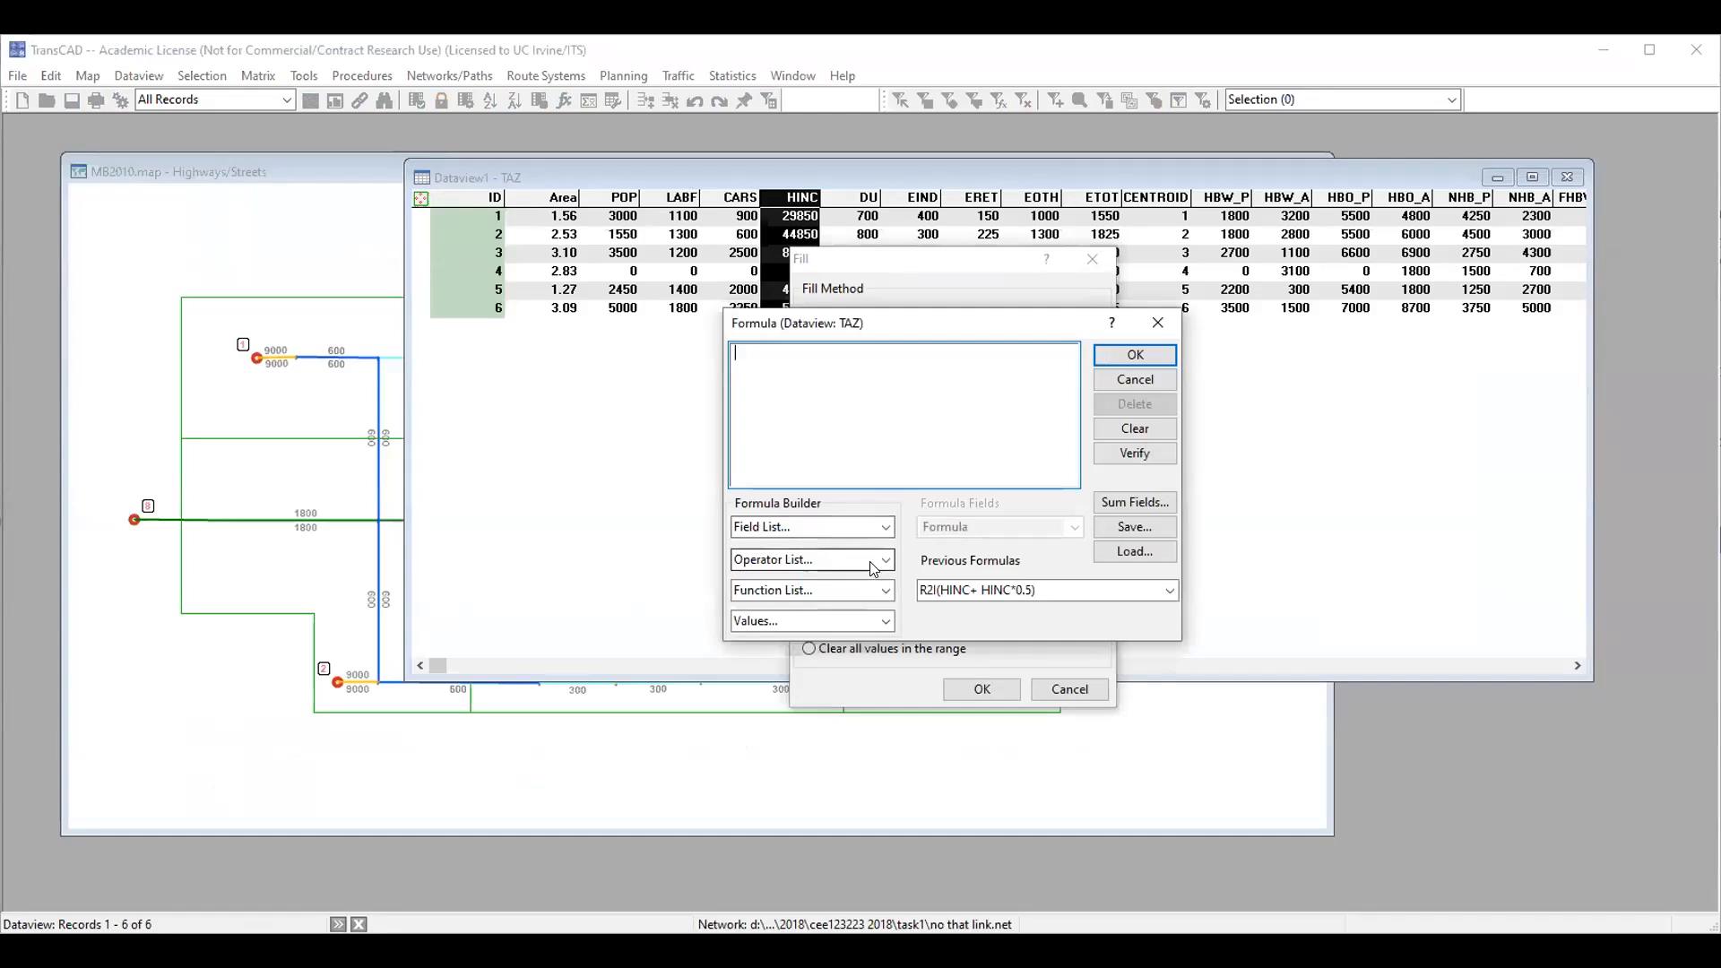
click(871, 564)
click(793, 526)
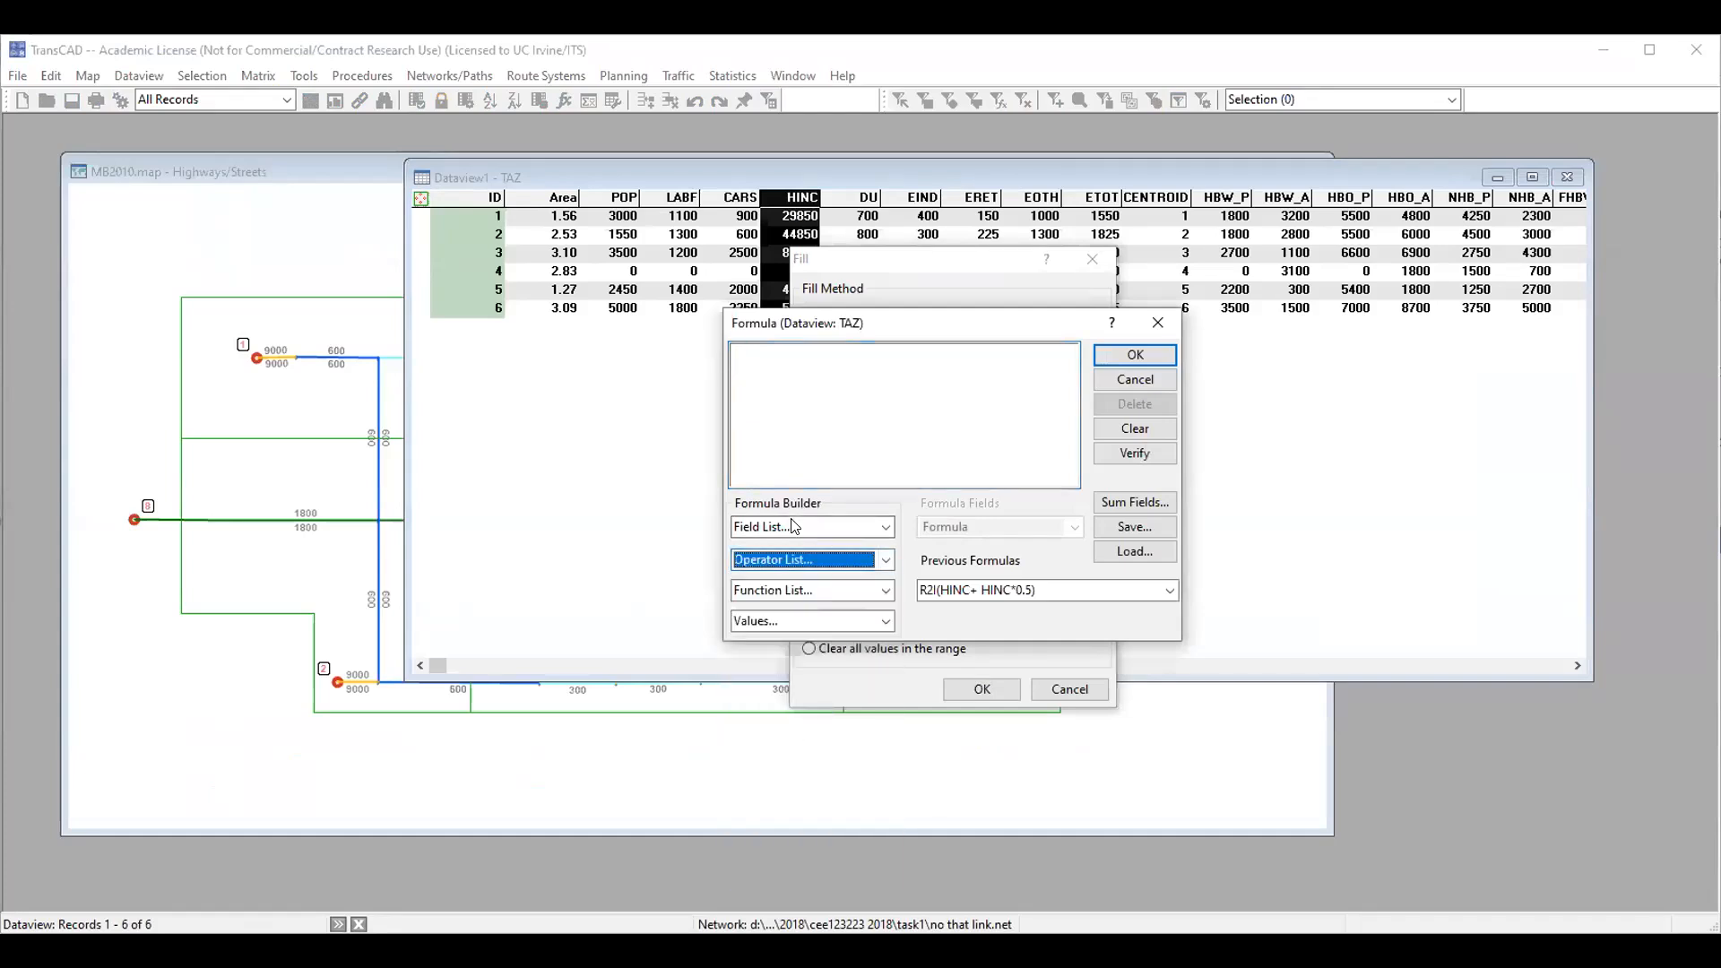
click(793, 526)
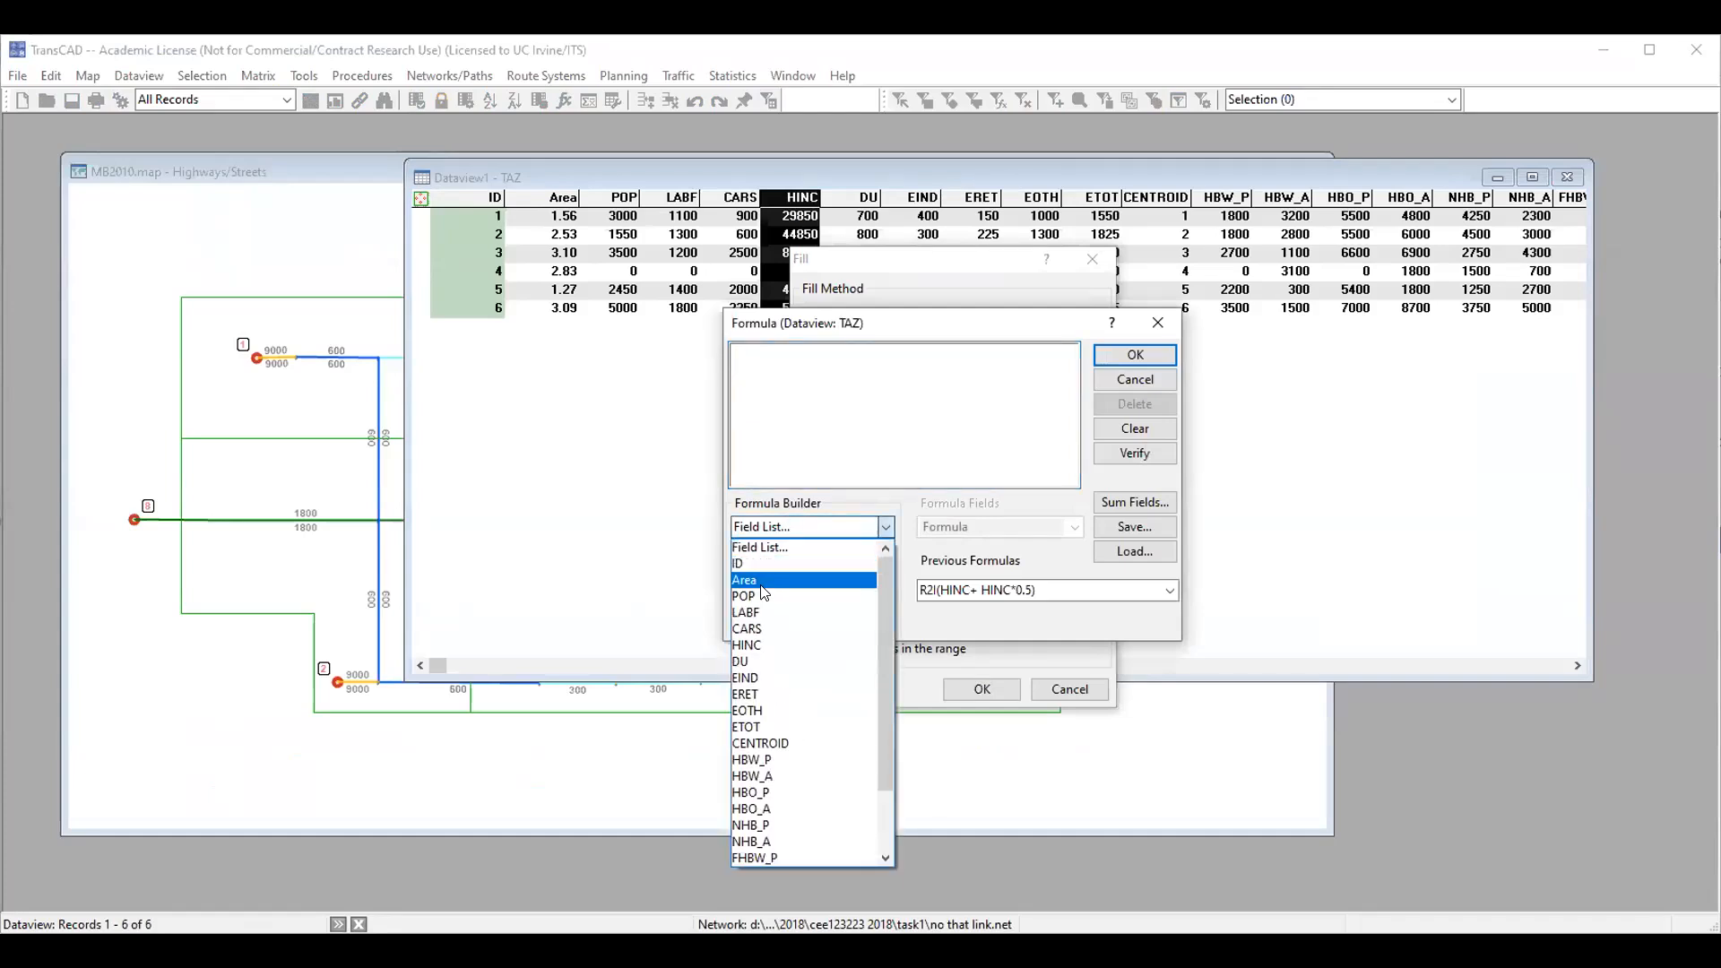
click(769, 676)
drag(778, 355, 704, 356)
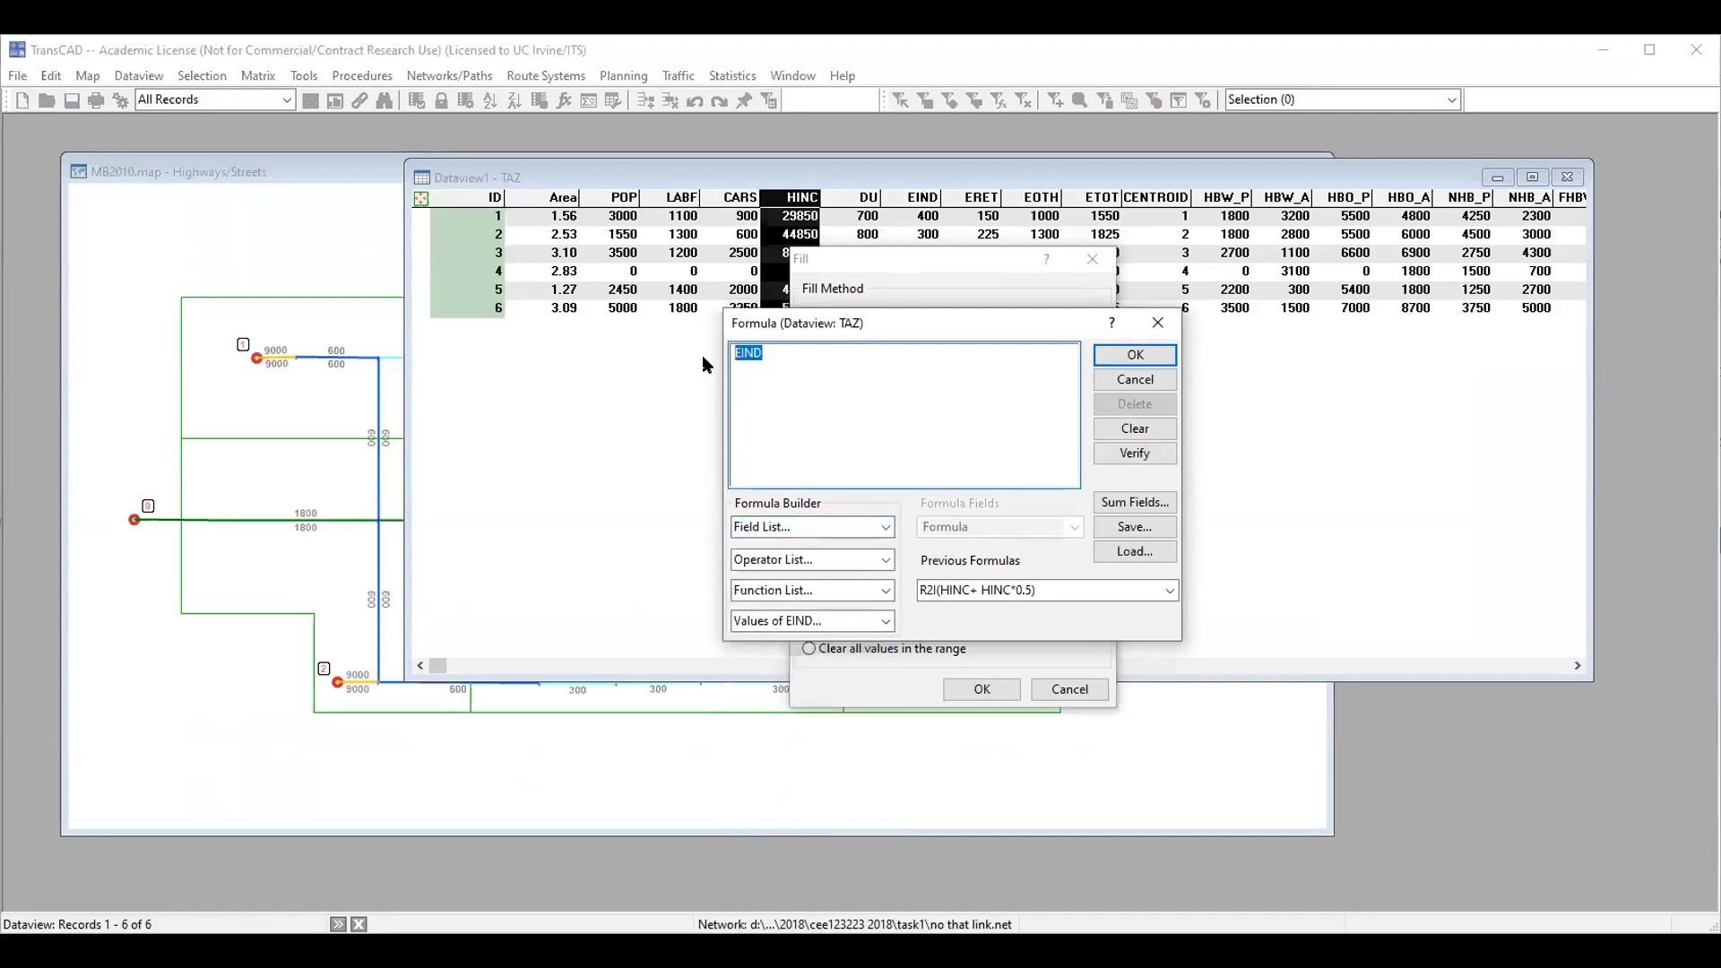
key(Escape)
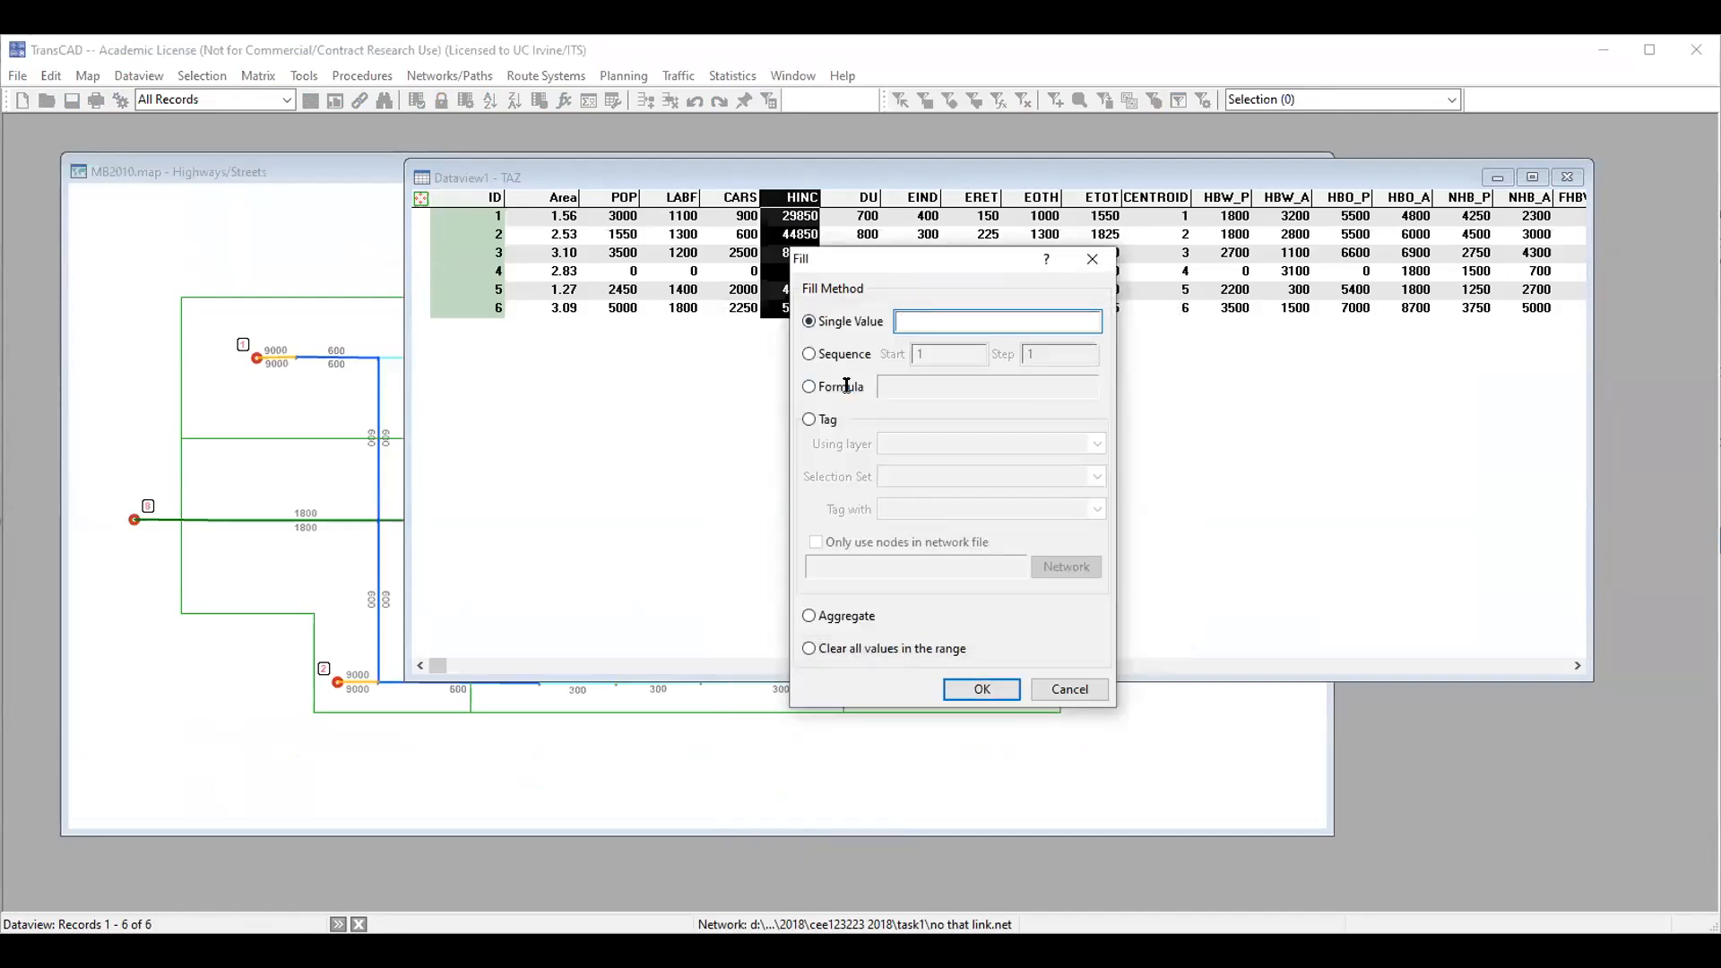
- Fill the HINC column with the formula HINC+ HINC*0.5, accepting rounding to zero decimal places
click(846, 386)
click(838, 527)
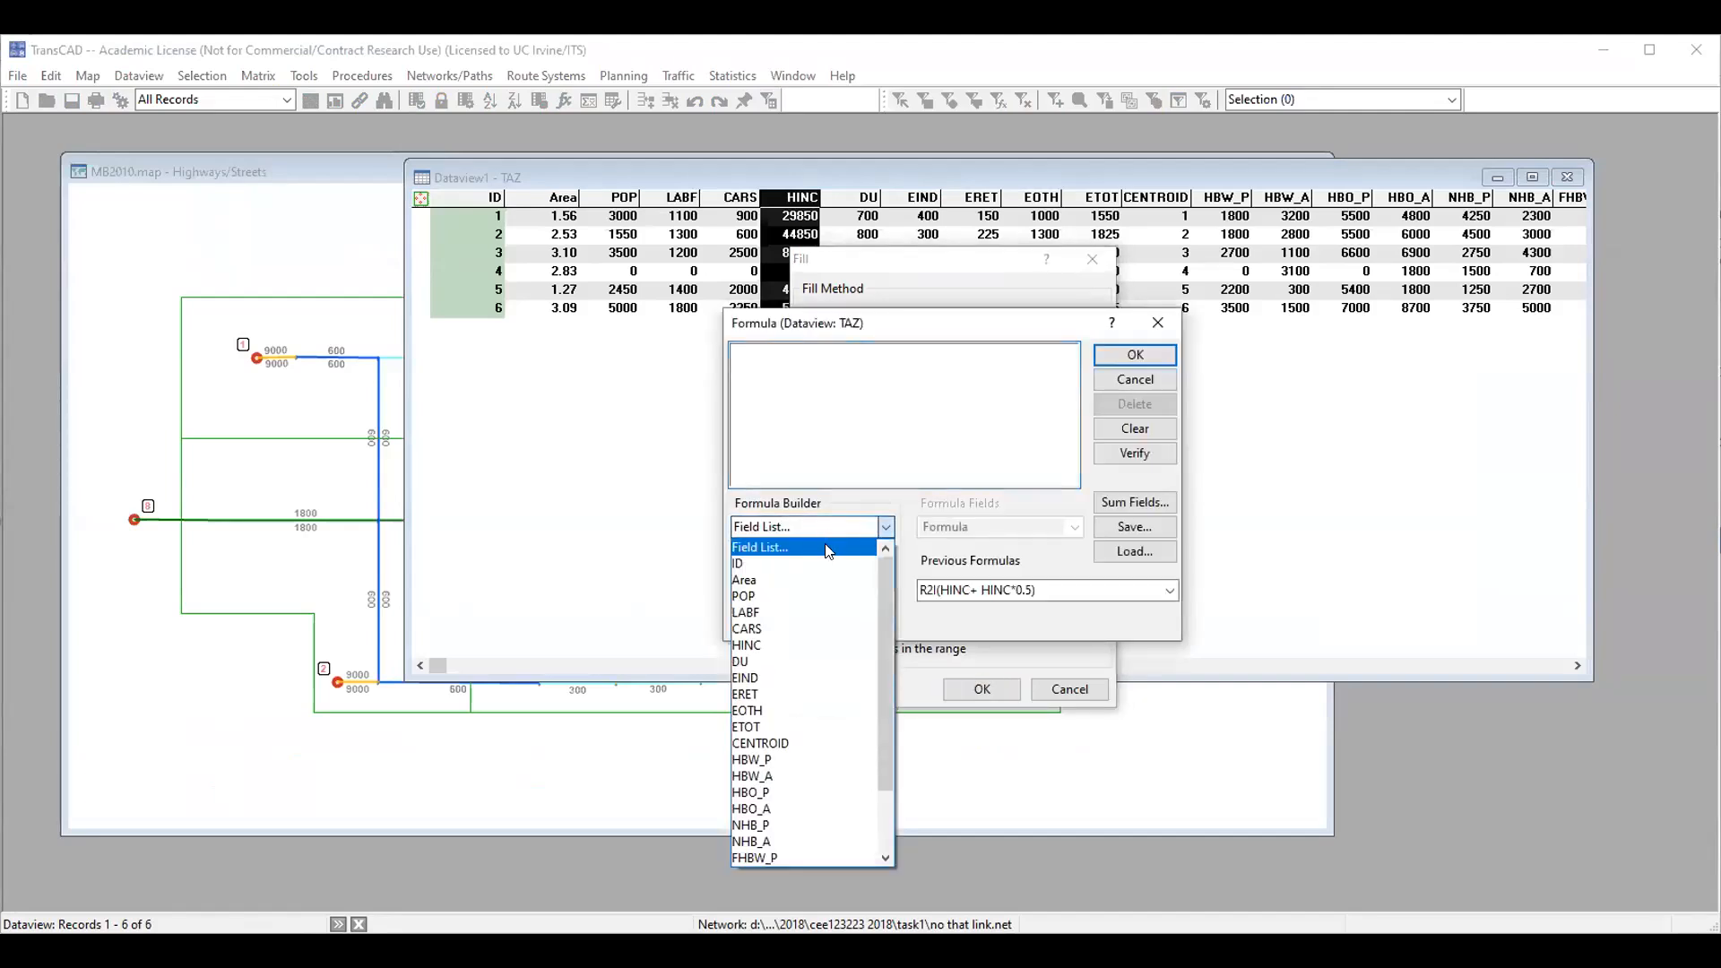
click(797, 646)
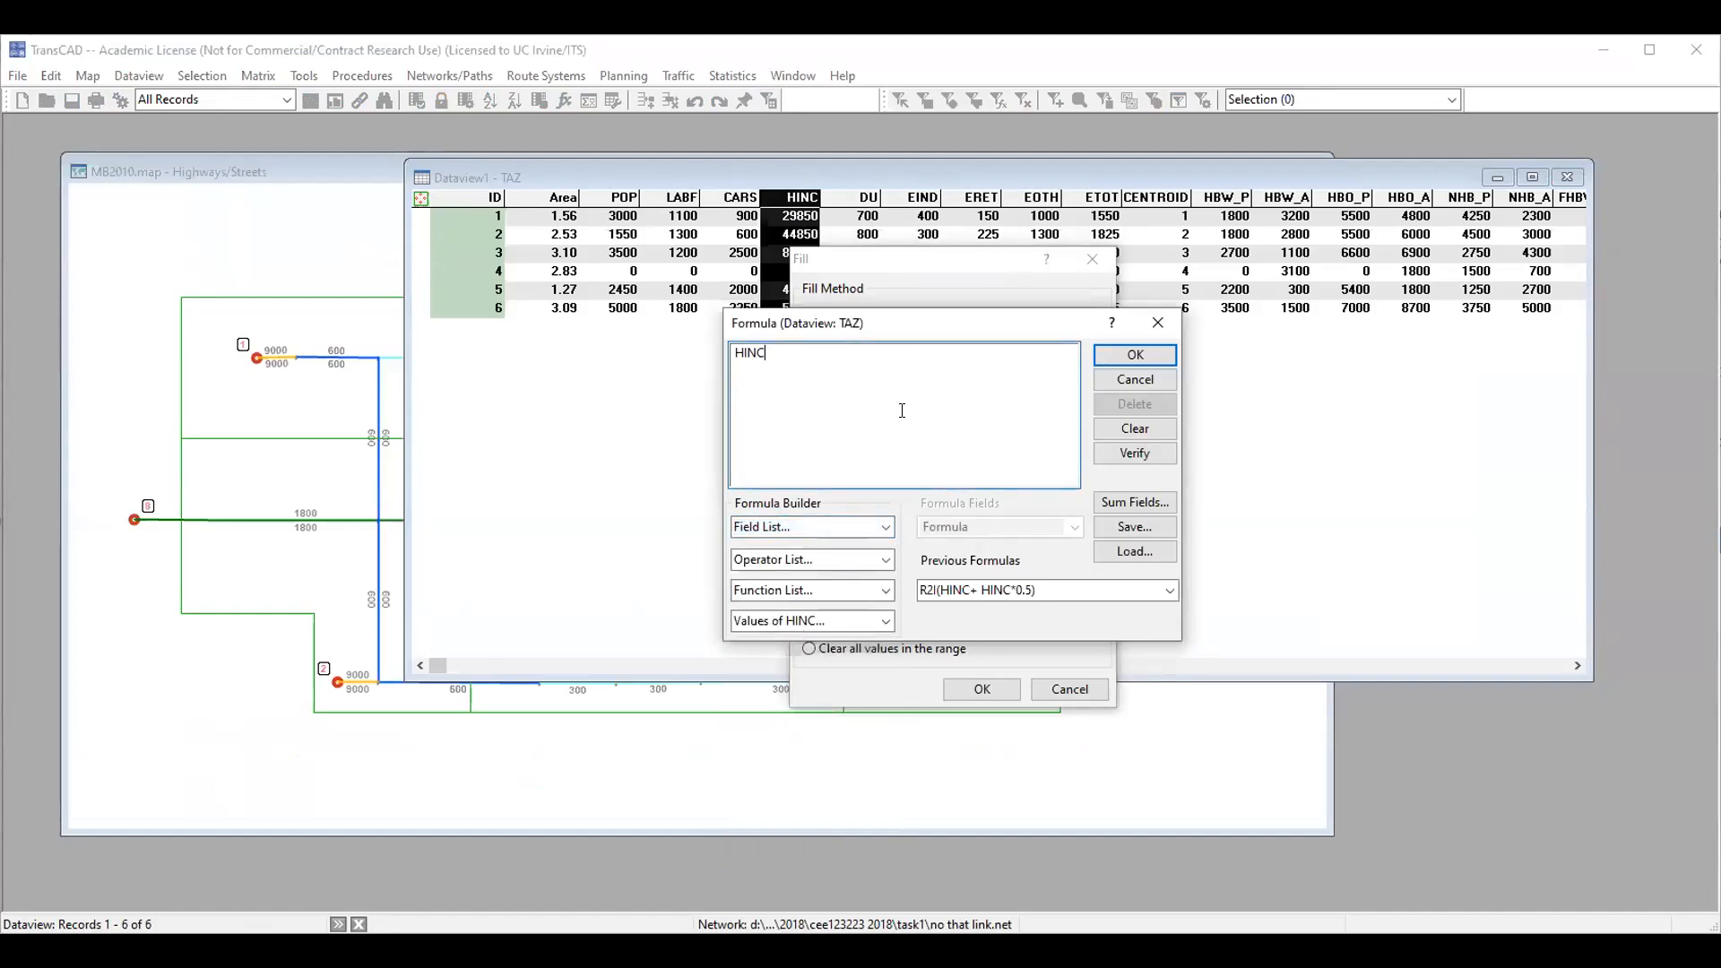
click(778, 533)
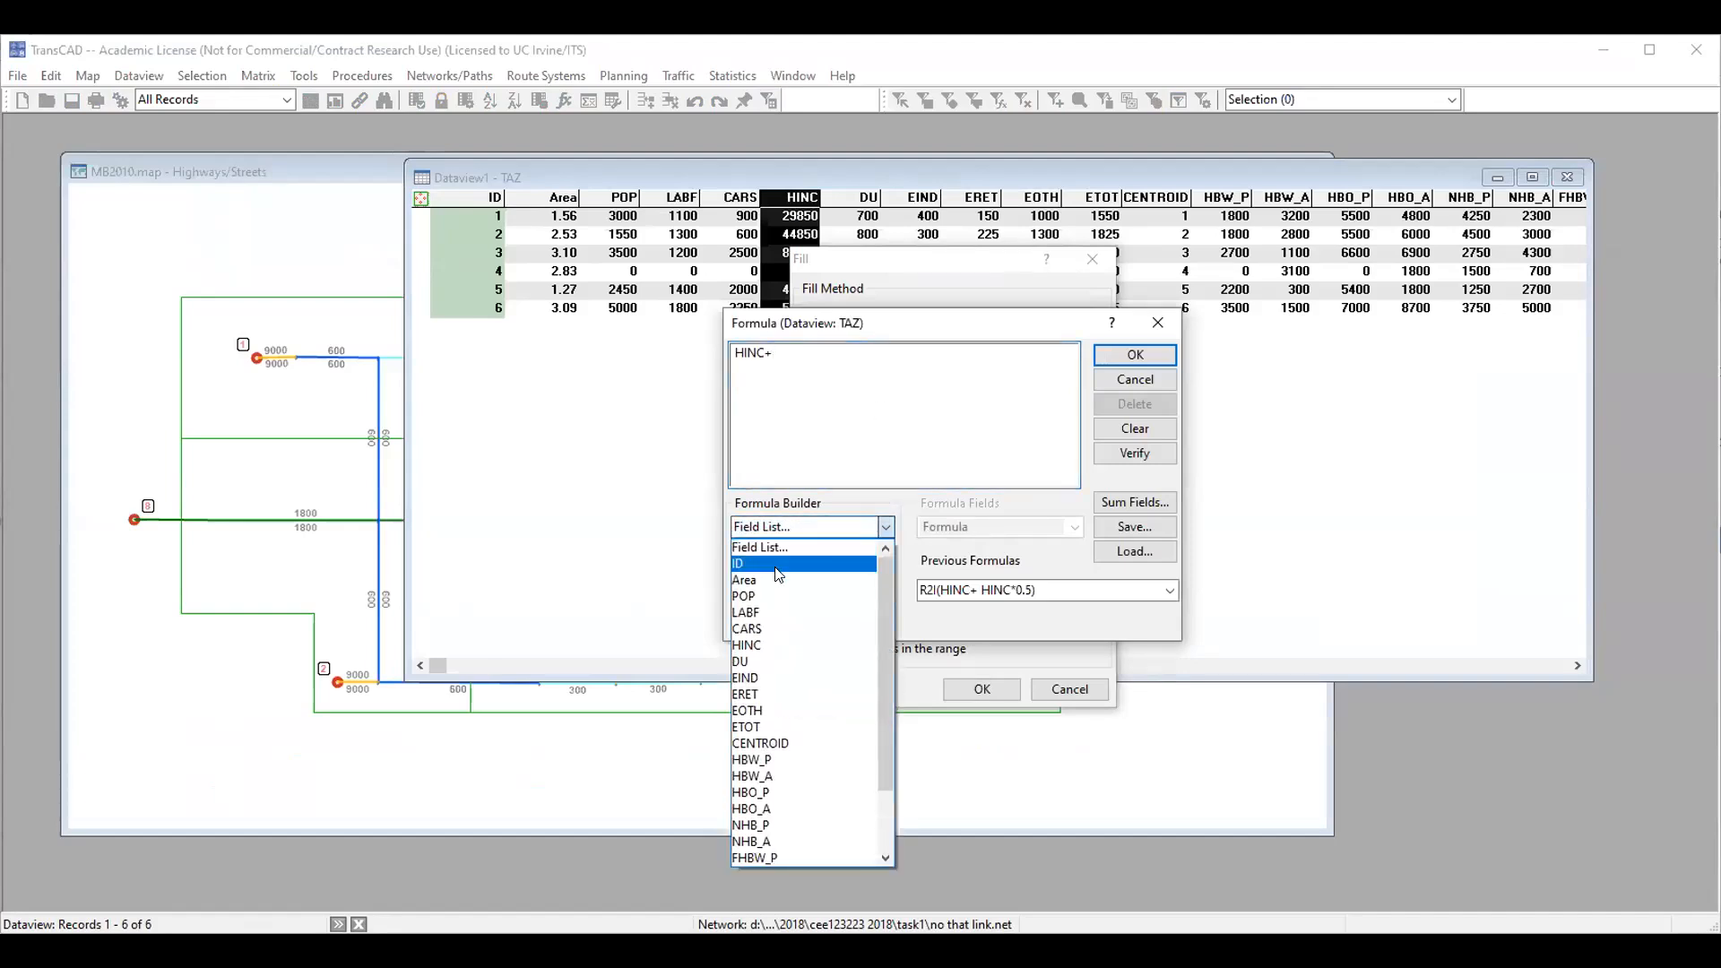
click(766, 647)
text(*)
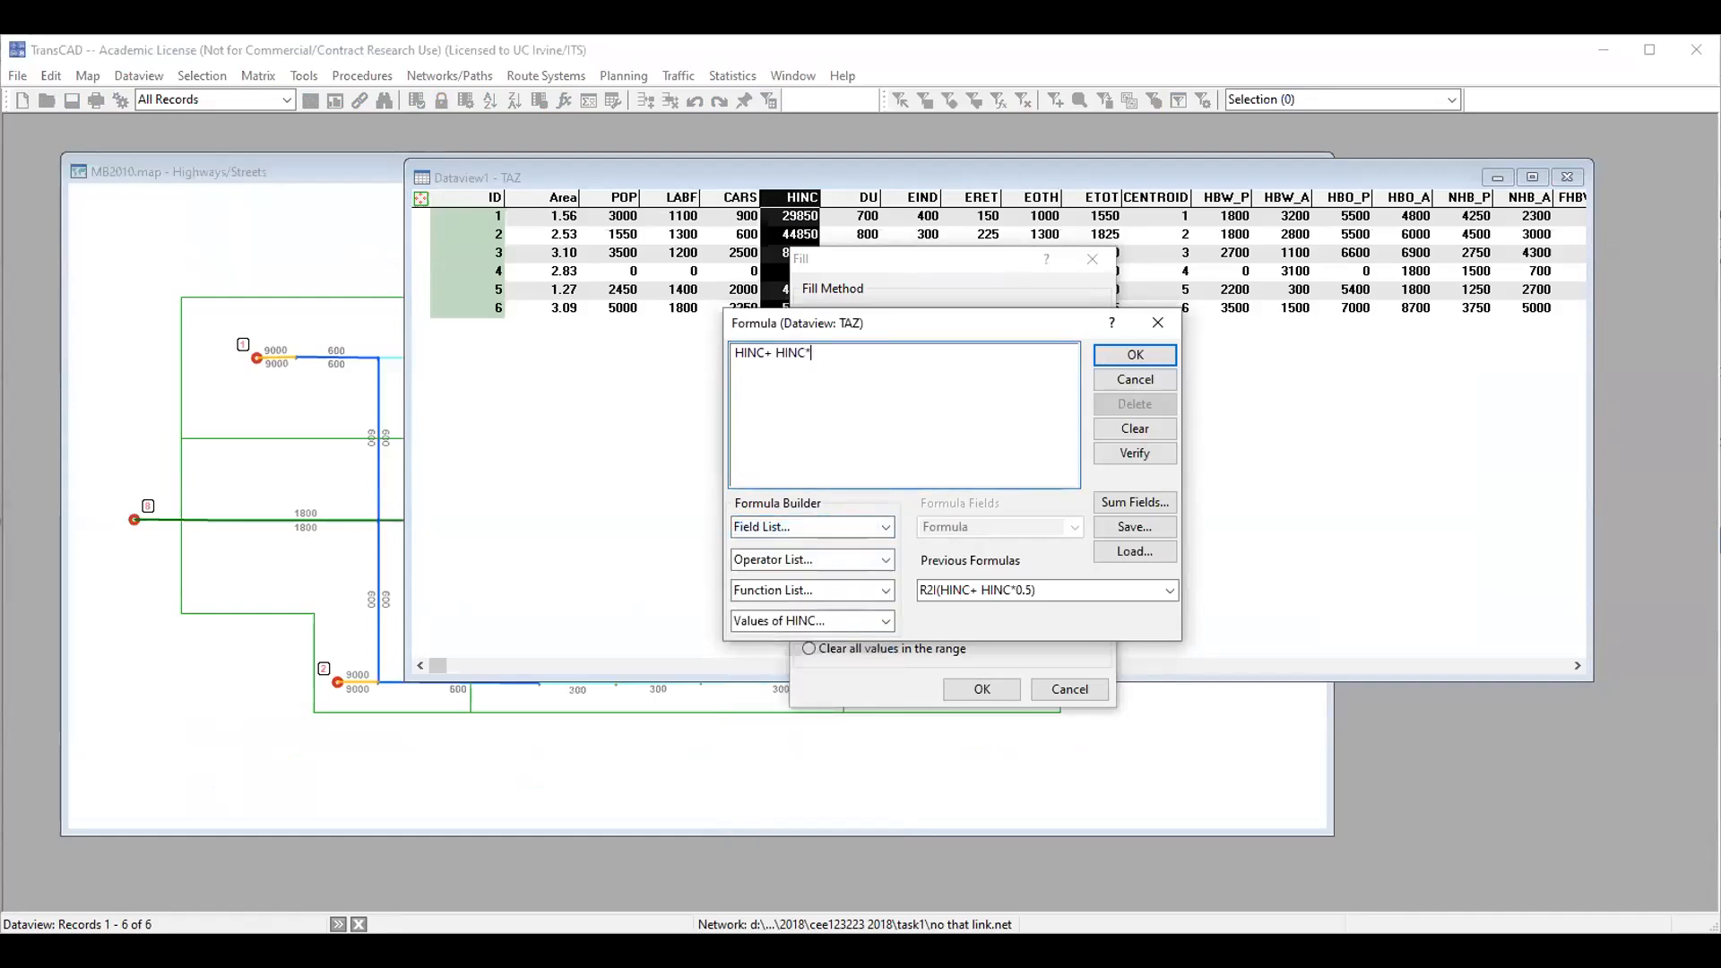
text(0.5)
click(1147, 354)
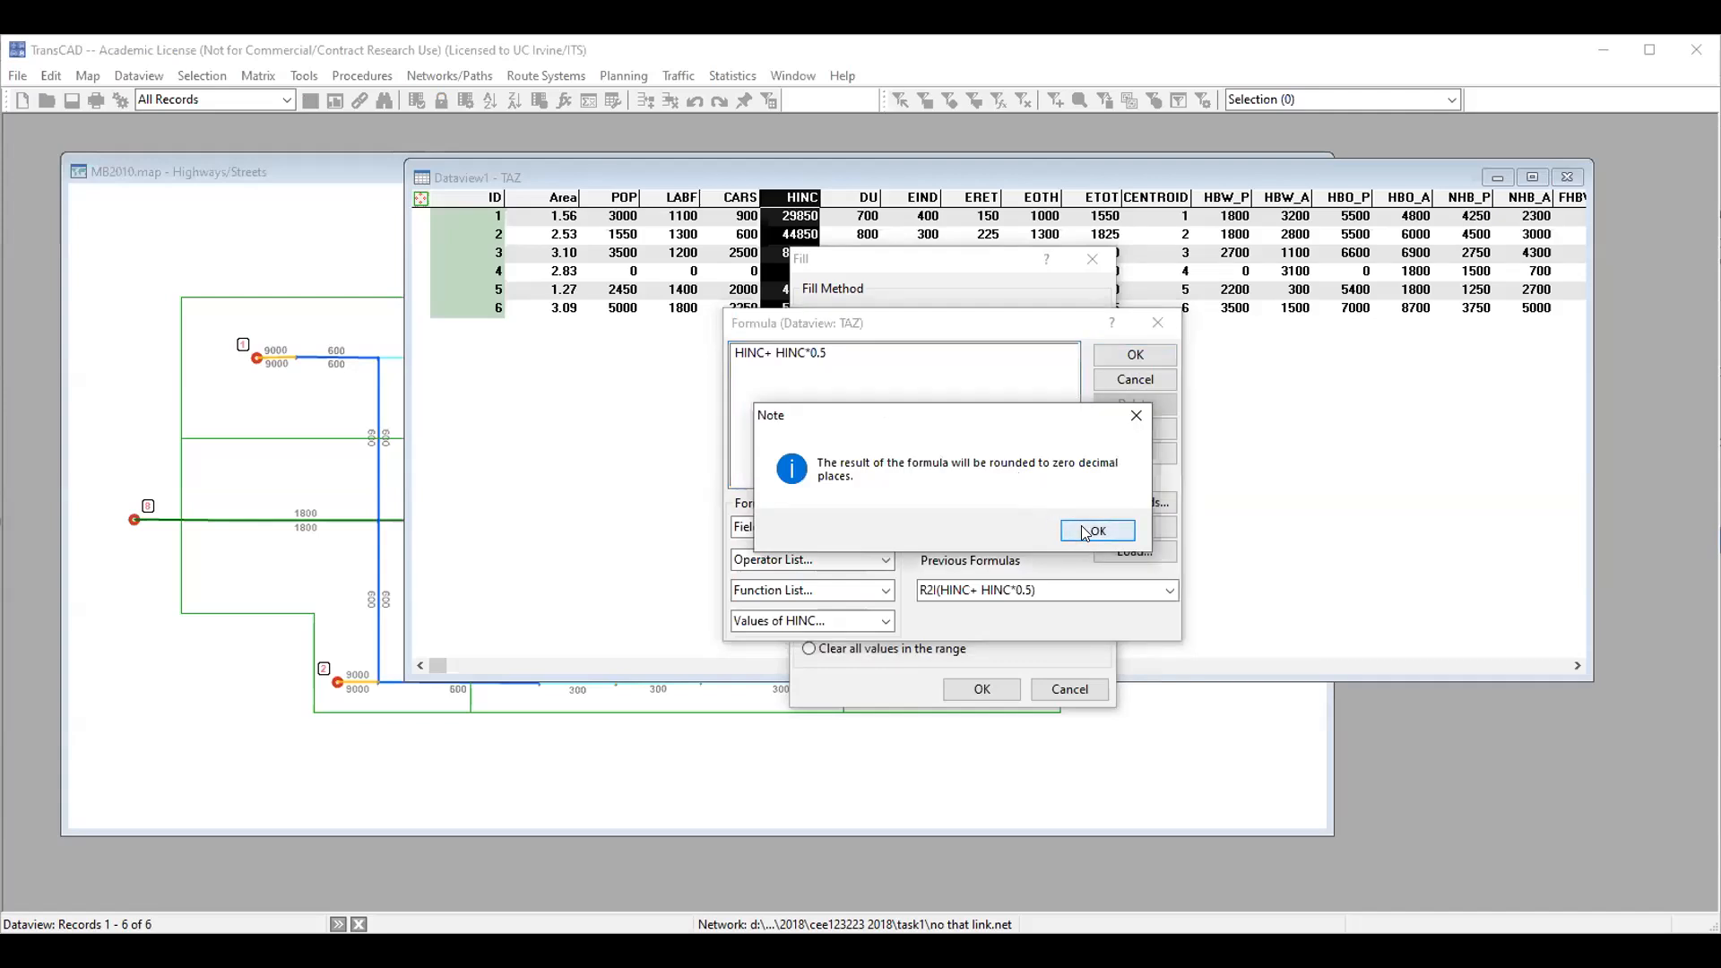
click(1085, 531)
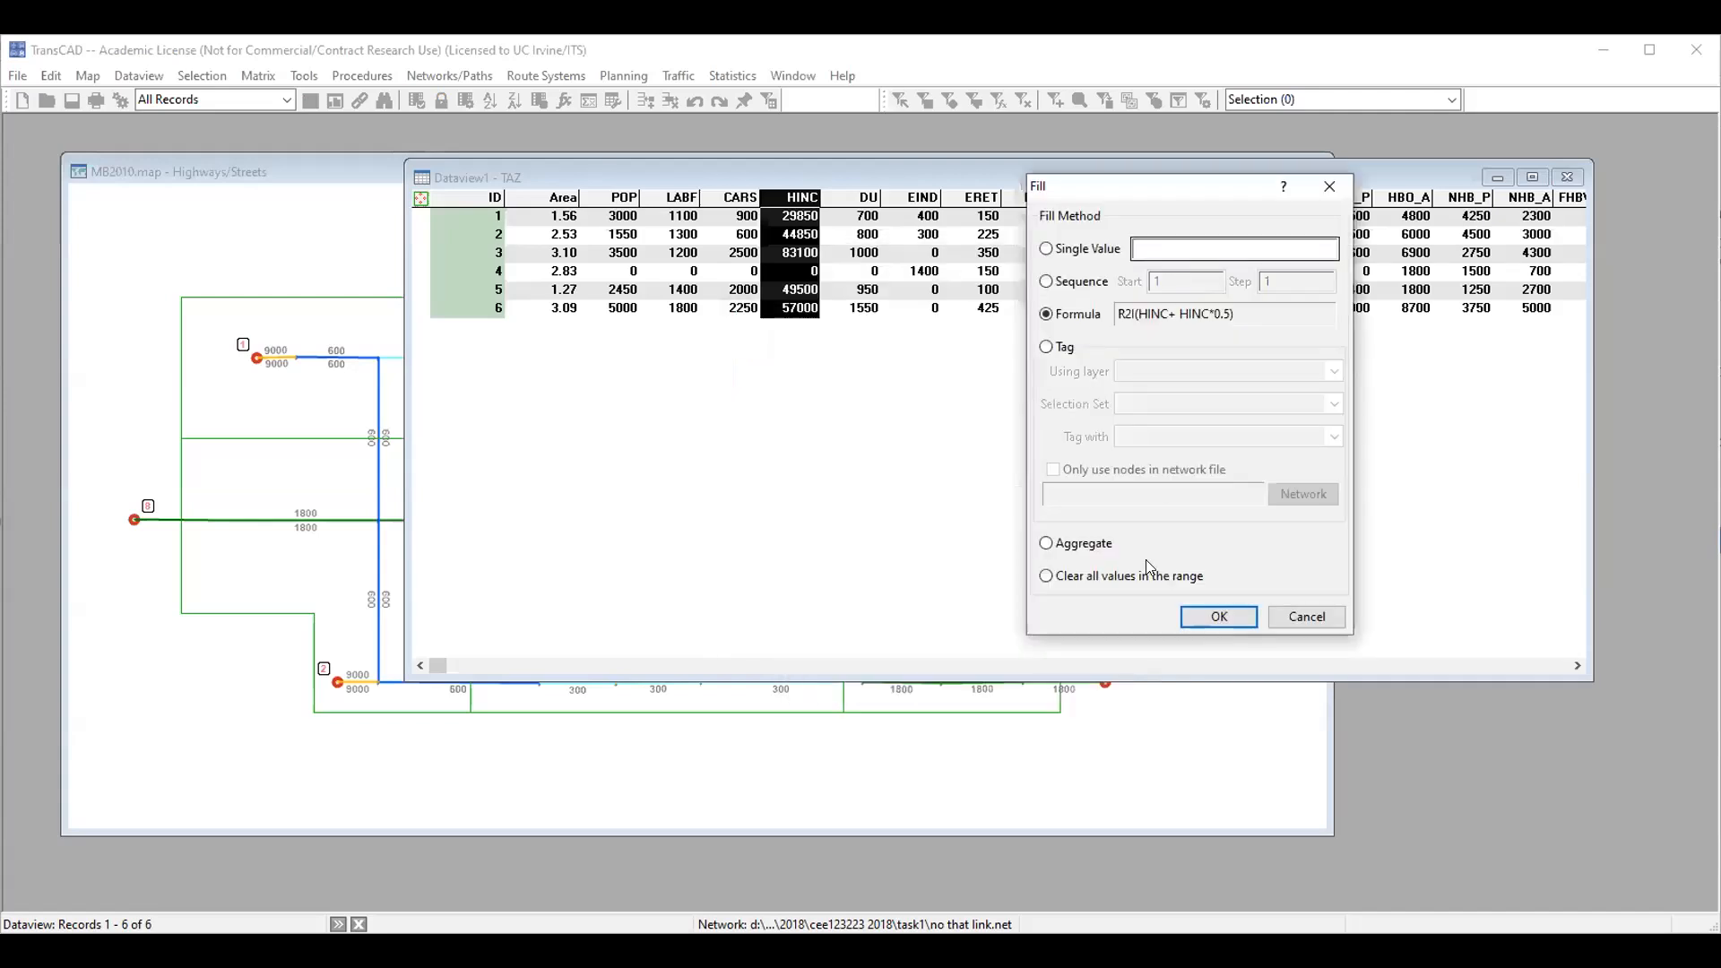
click(1216, 614)
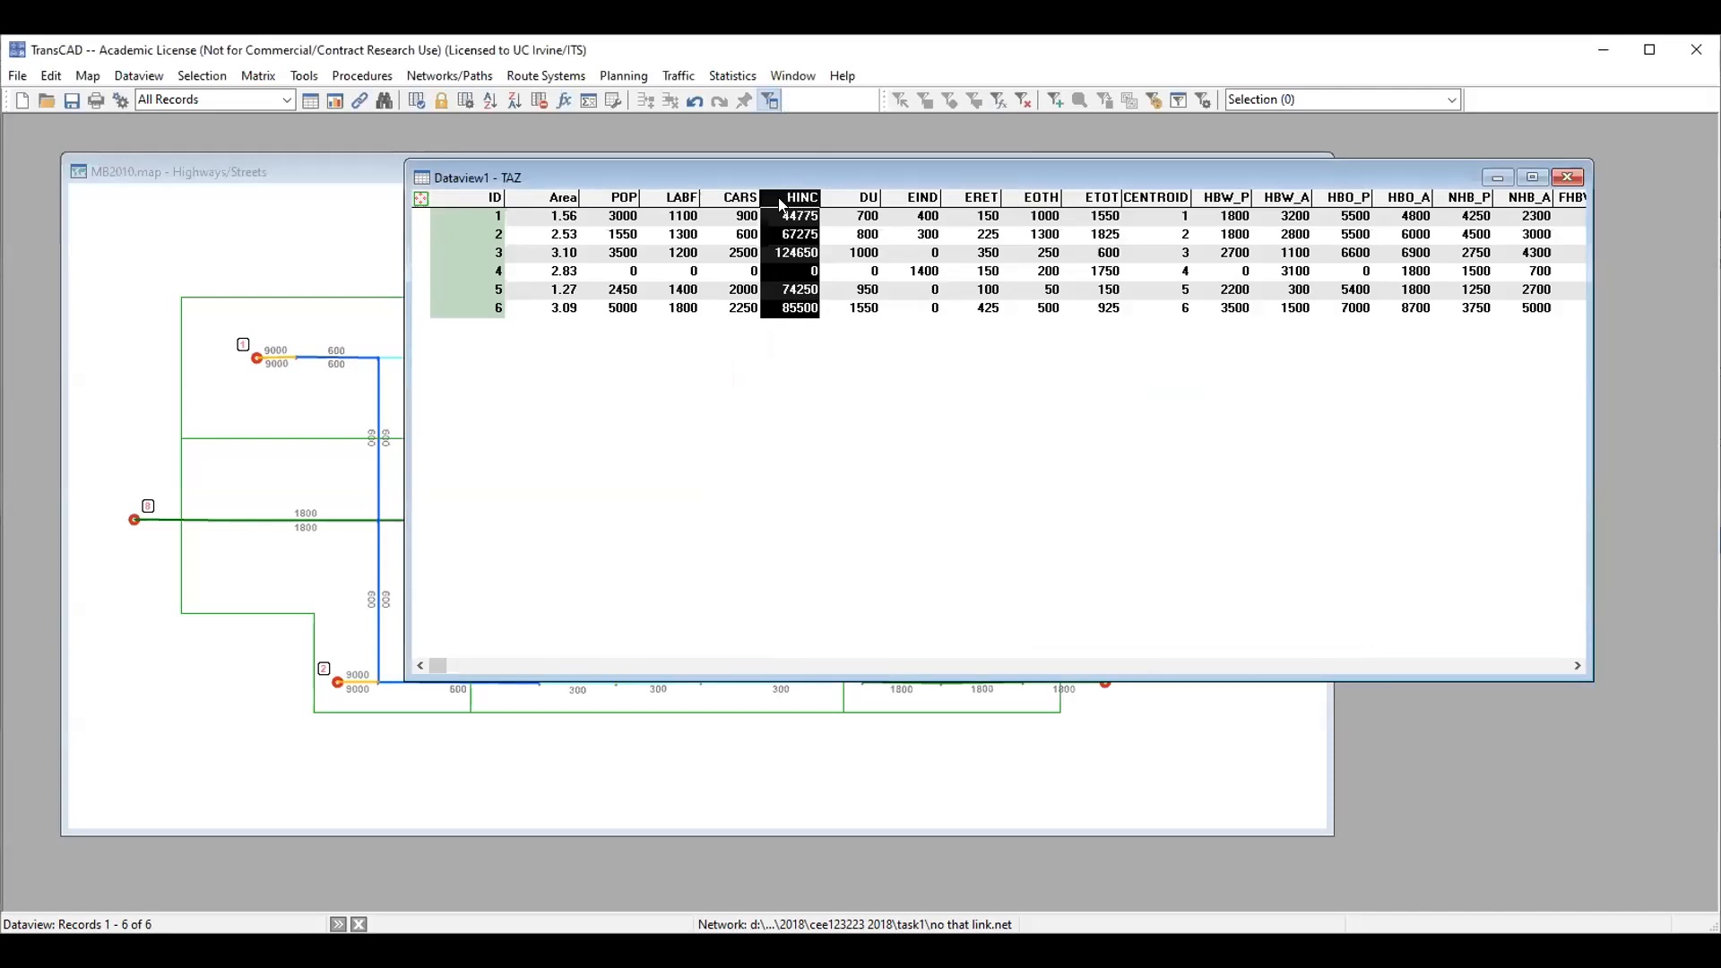
- Undo the formula fill of the HINC column in the TAZ dataview
right_click(780, 205)
click(729, 352)
key(ctrl+z)
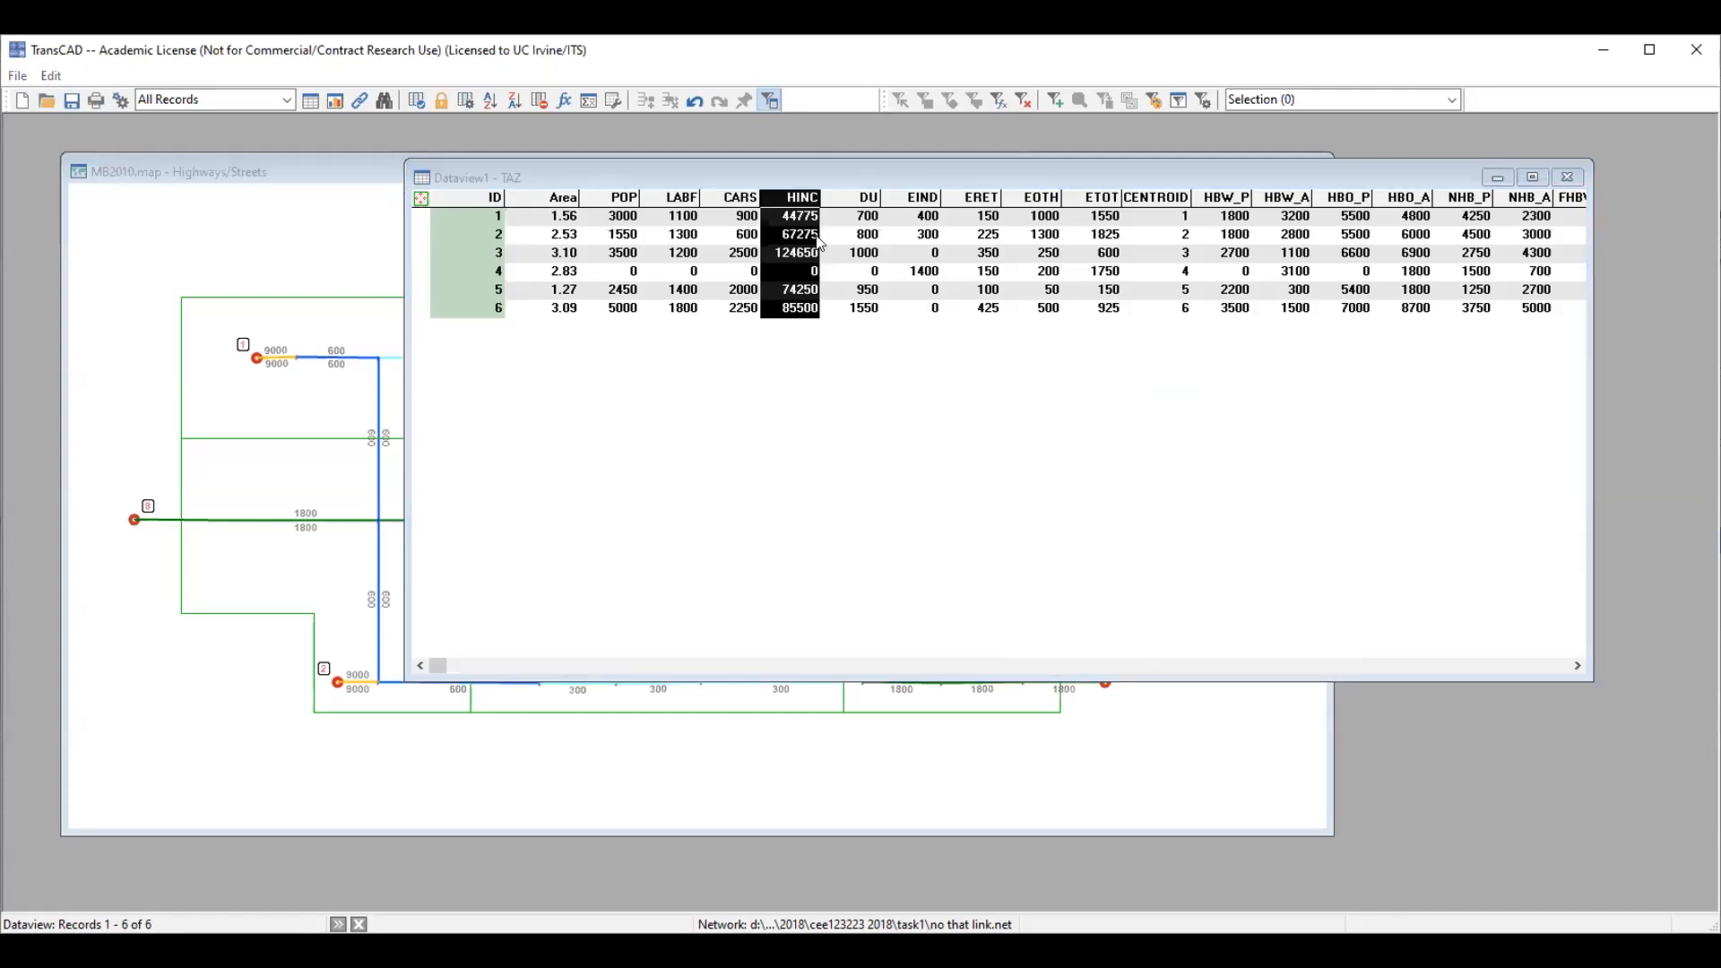
click(899, 551)
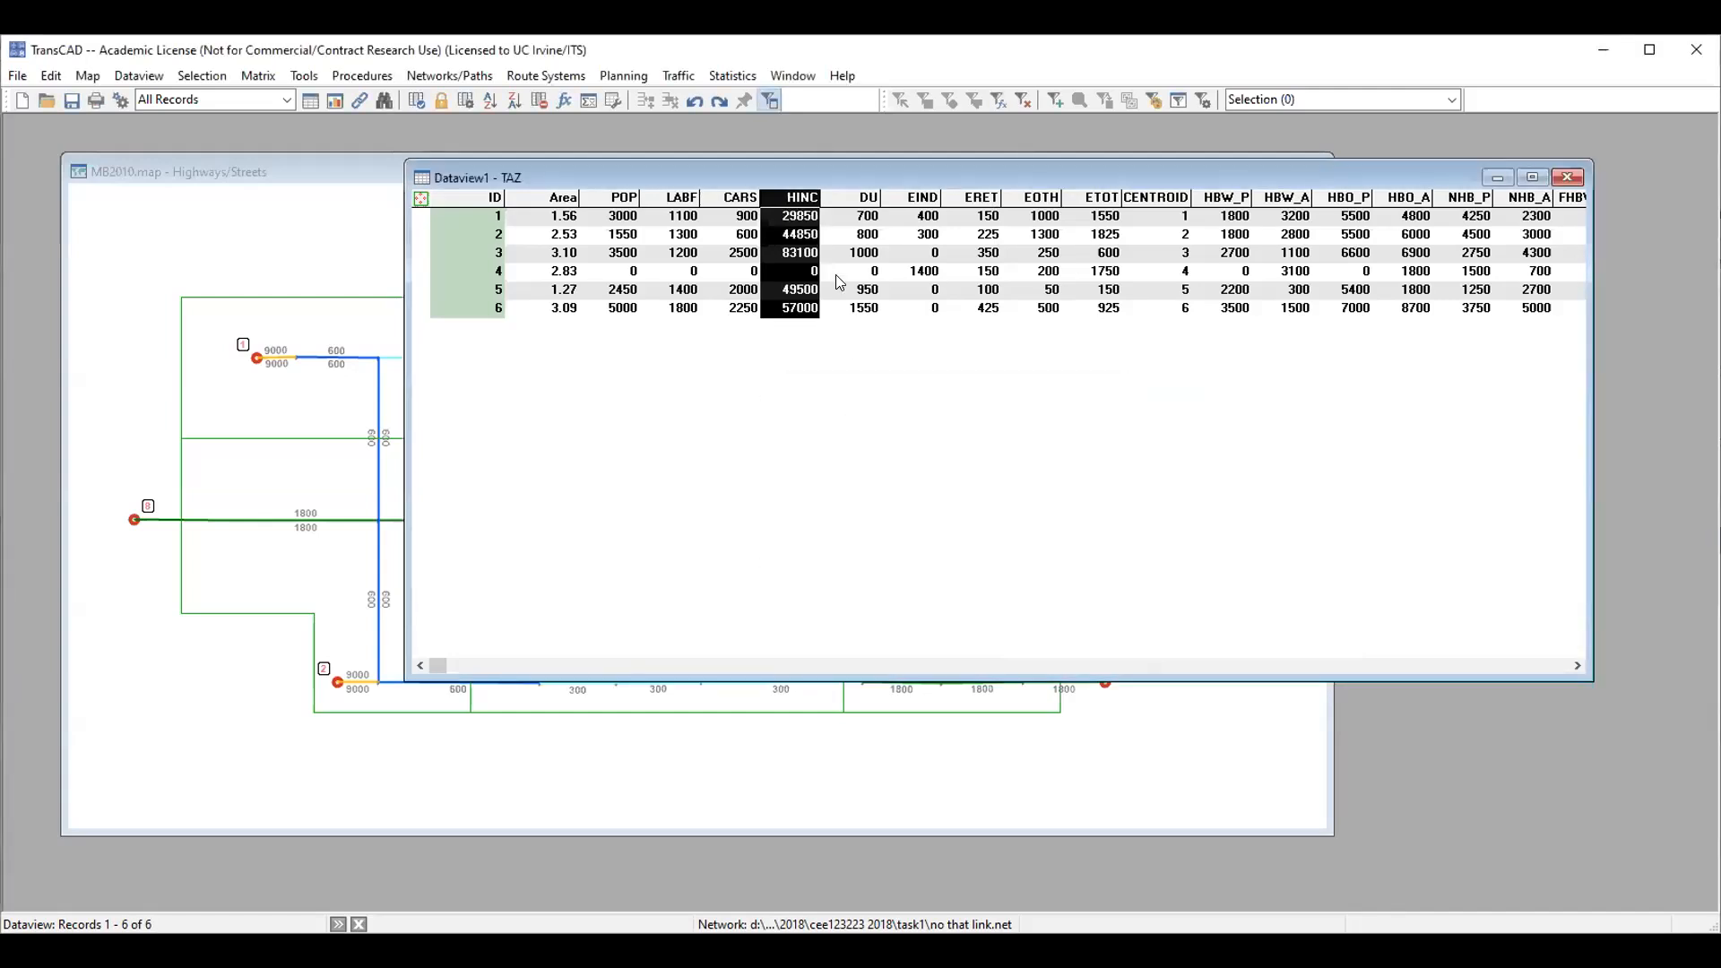
click(836, 274)
- Examine the POP column, Zone 5's EOTH value and the EIND column in the TAZ dataview
click(618, 198)
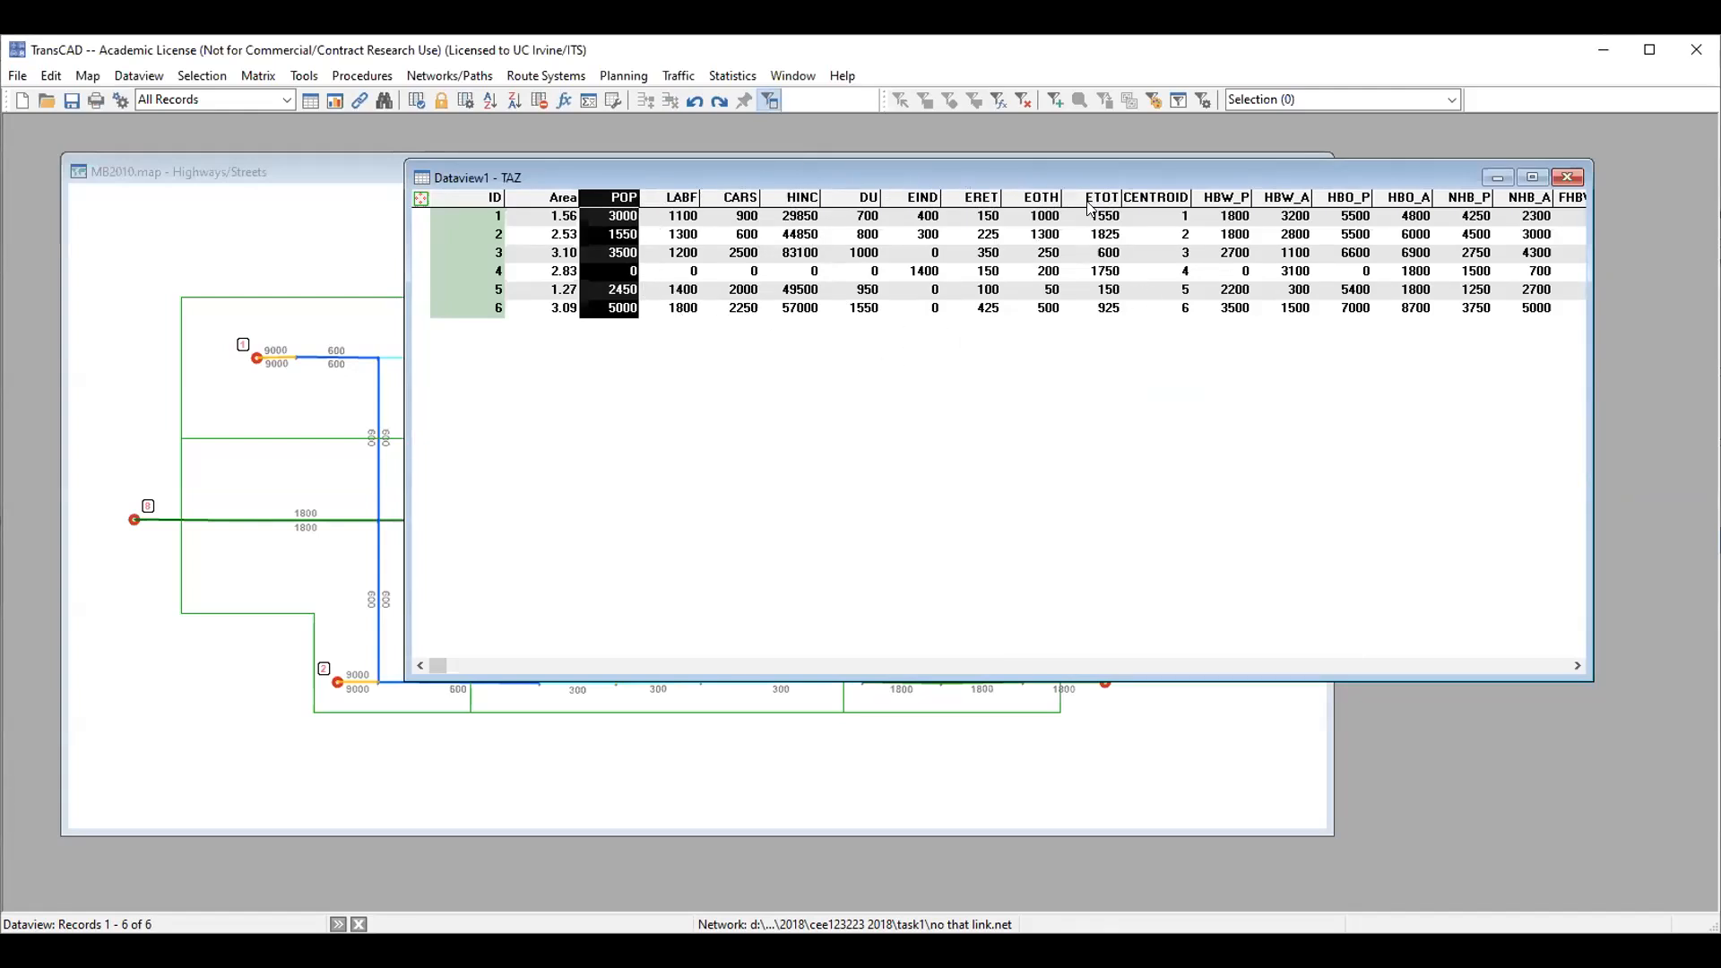
click(1049, 292)
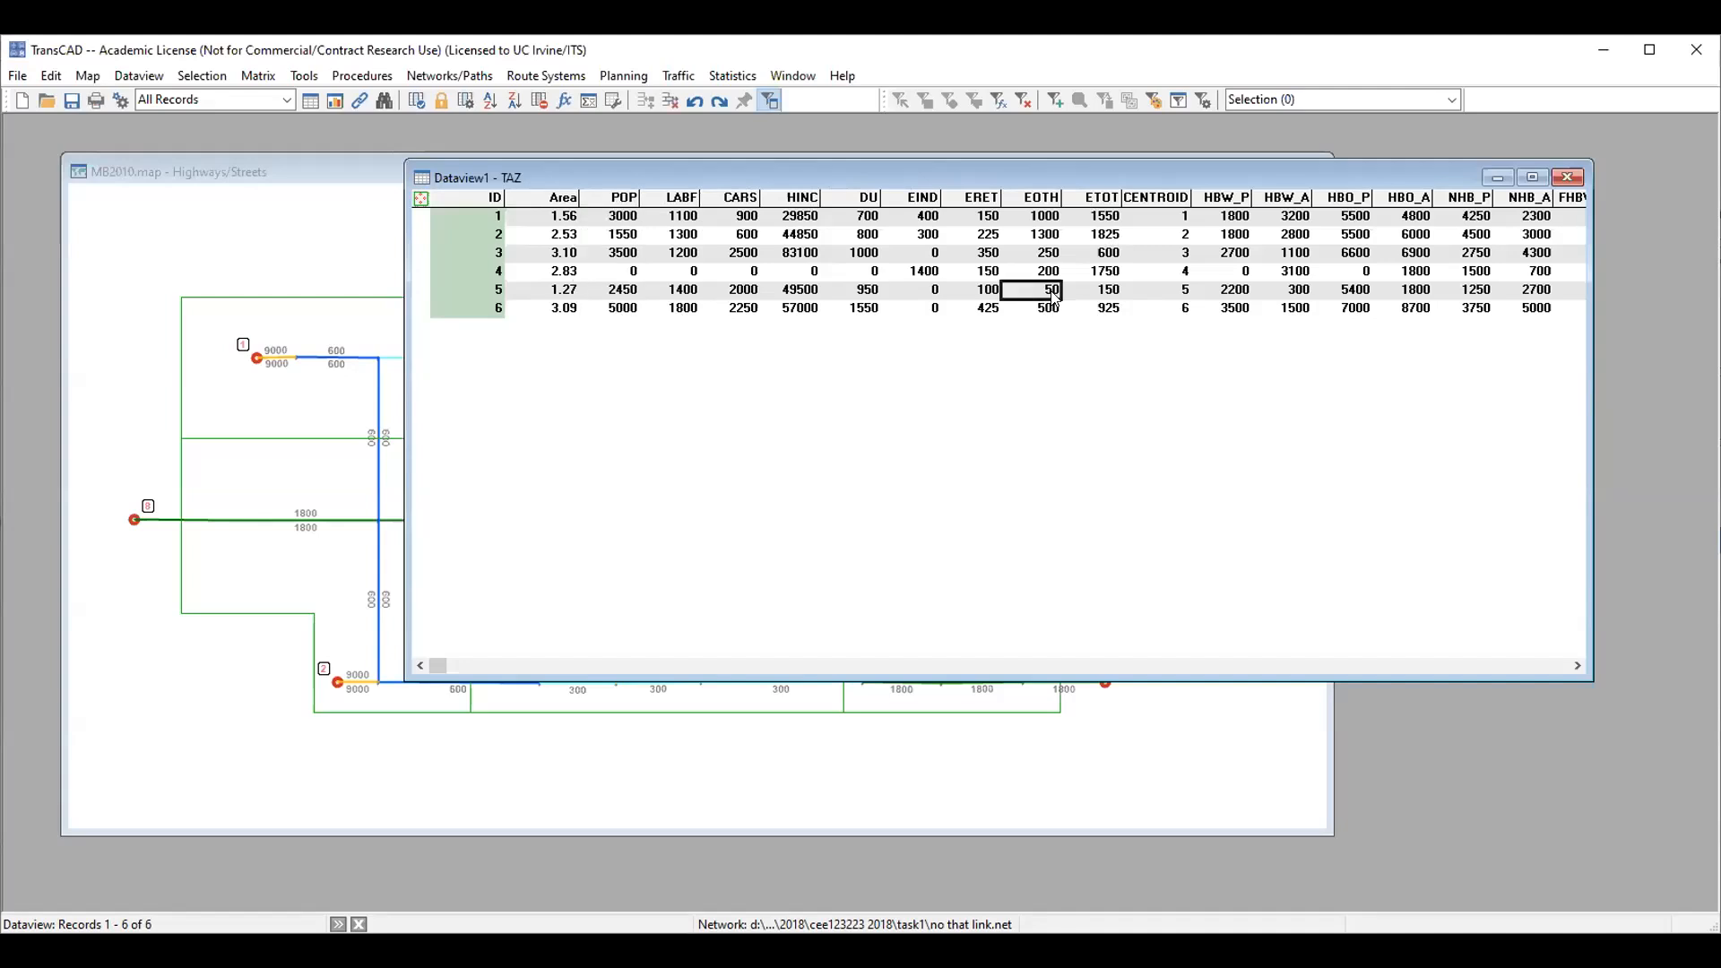
click(912, 201)
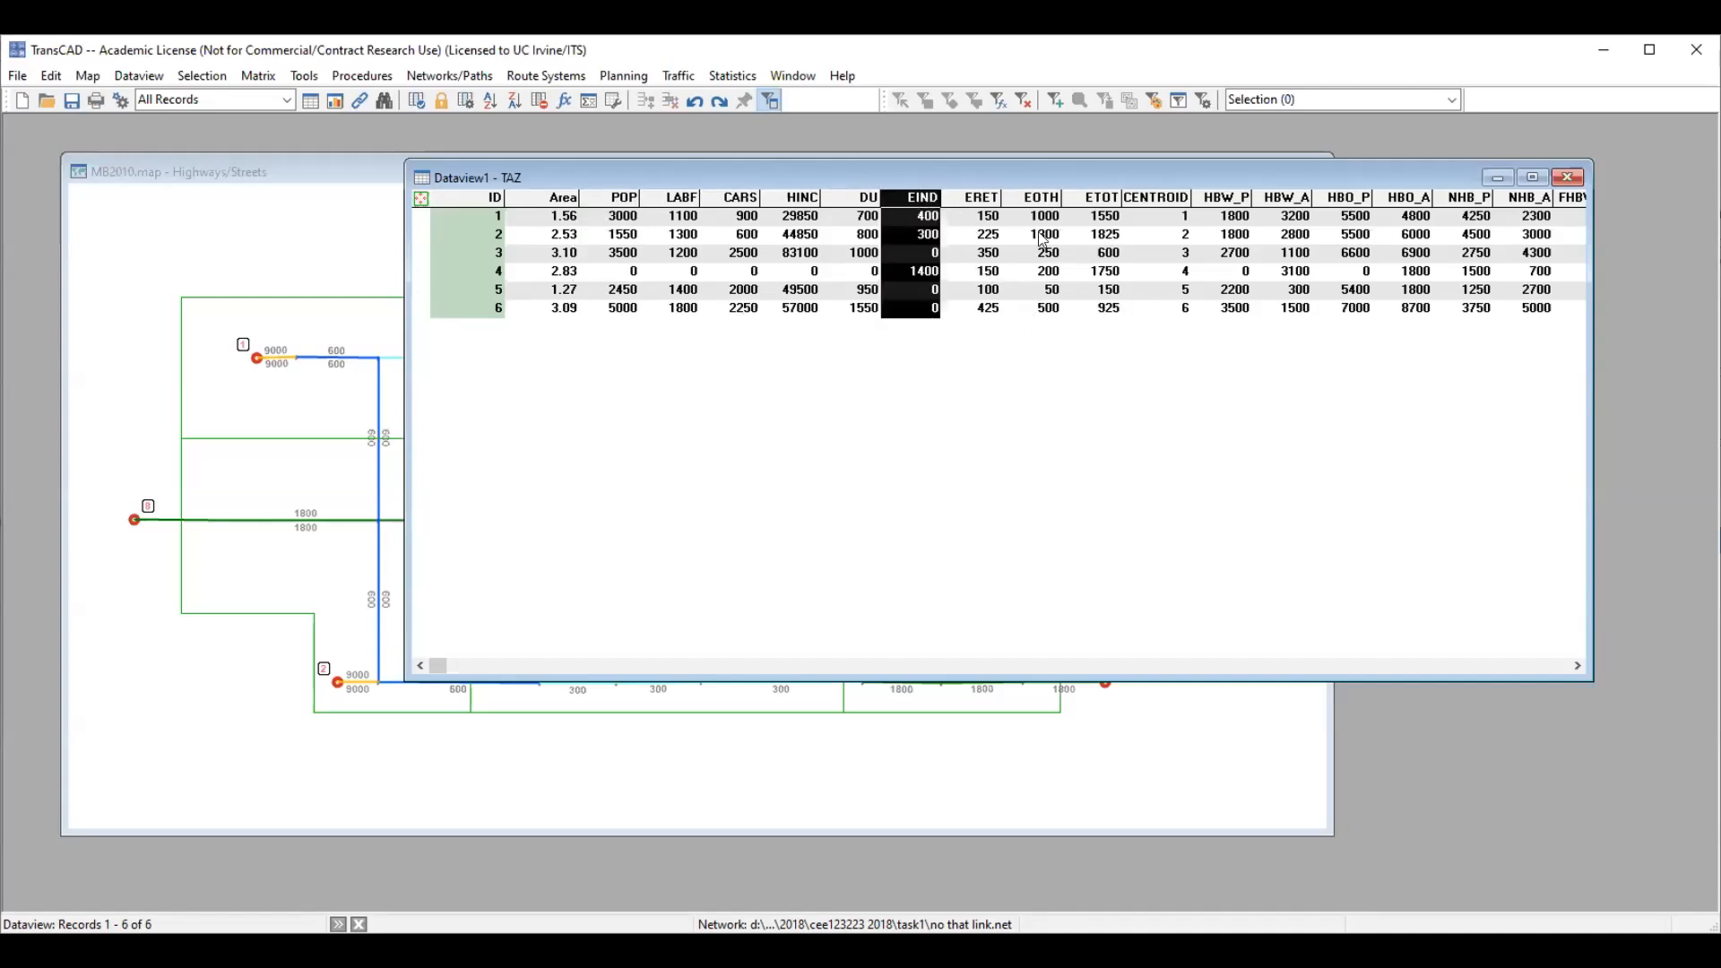
- Close the TAZ dataview without saving changes and make Highways/Streets the working layer
click(1567, 176)
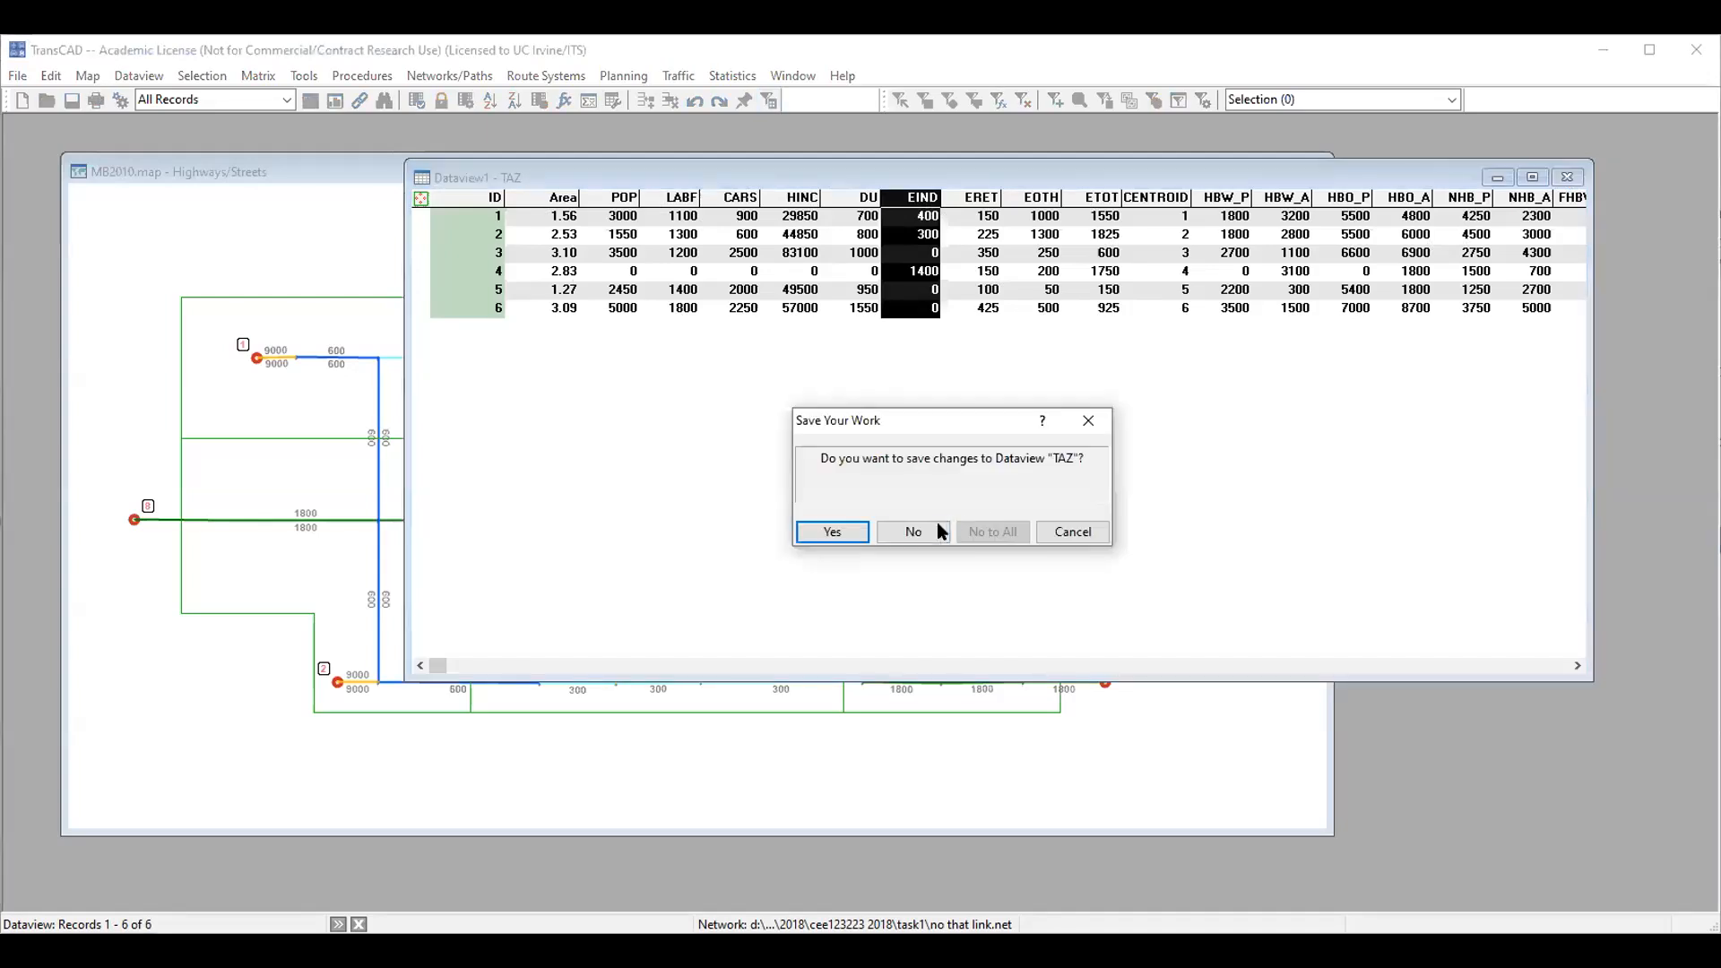
click(913, 532)
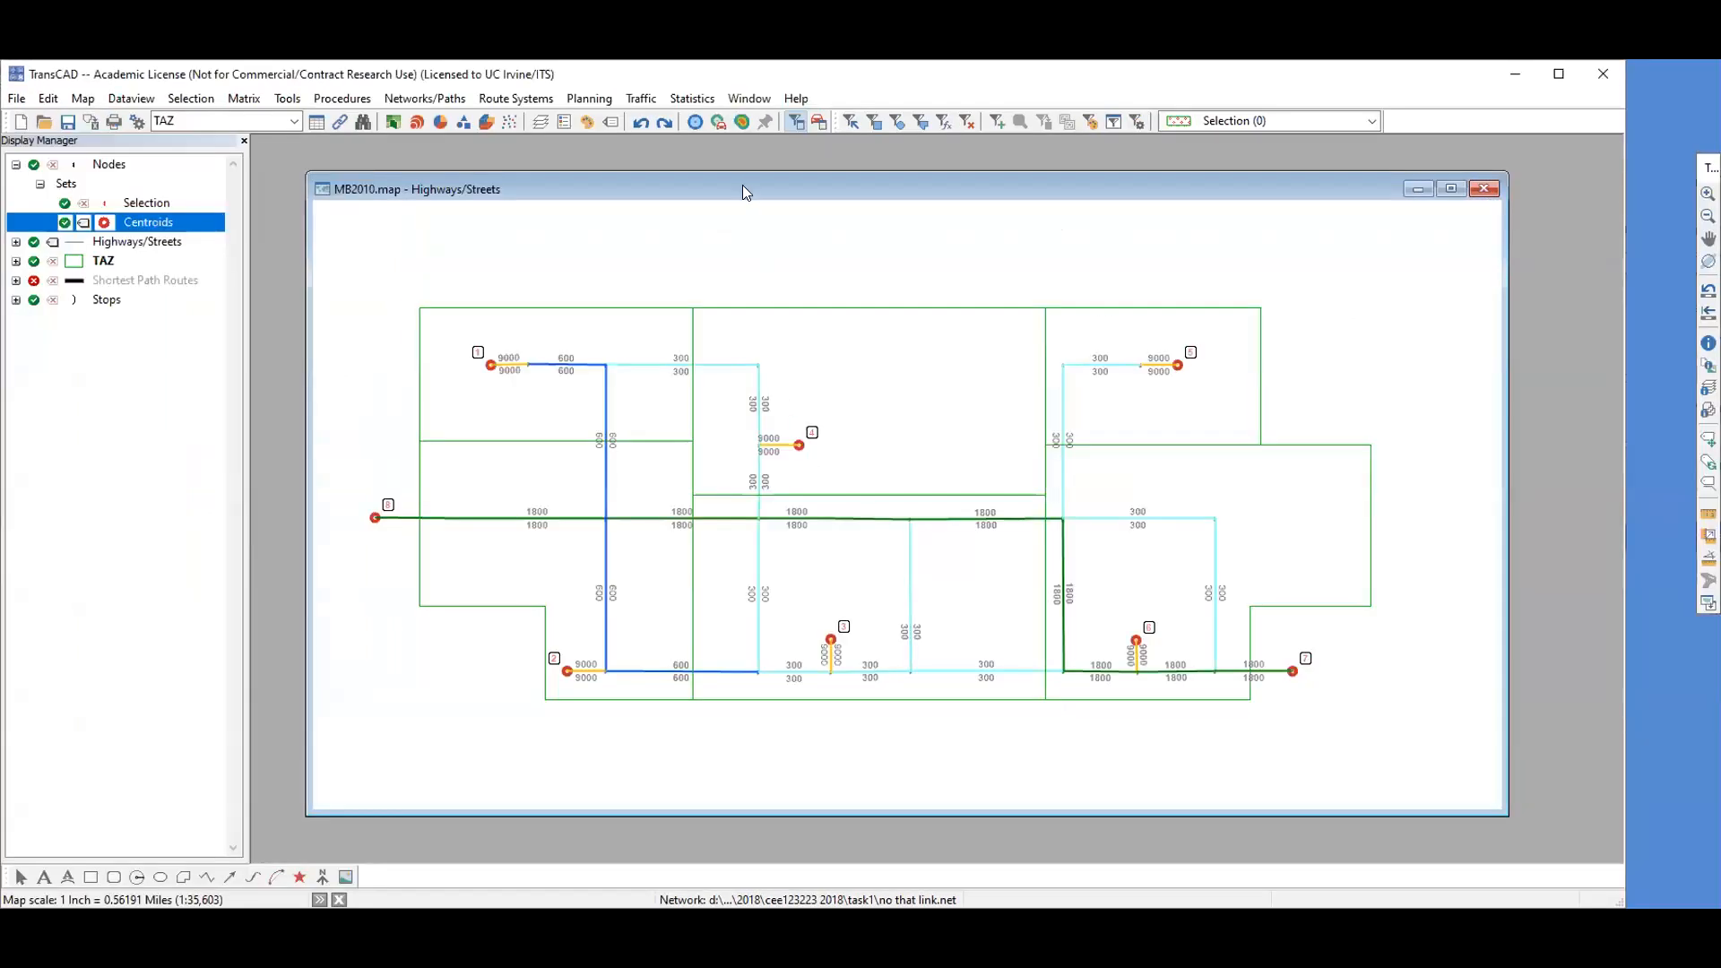
click(284, 122)
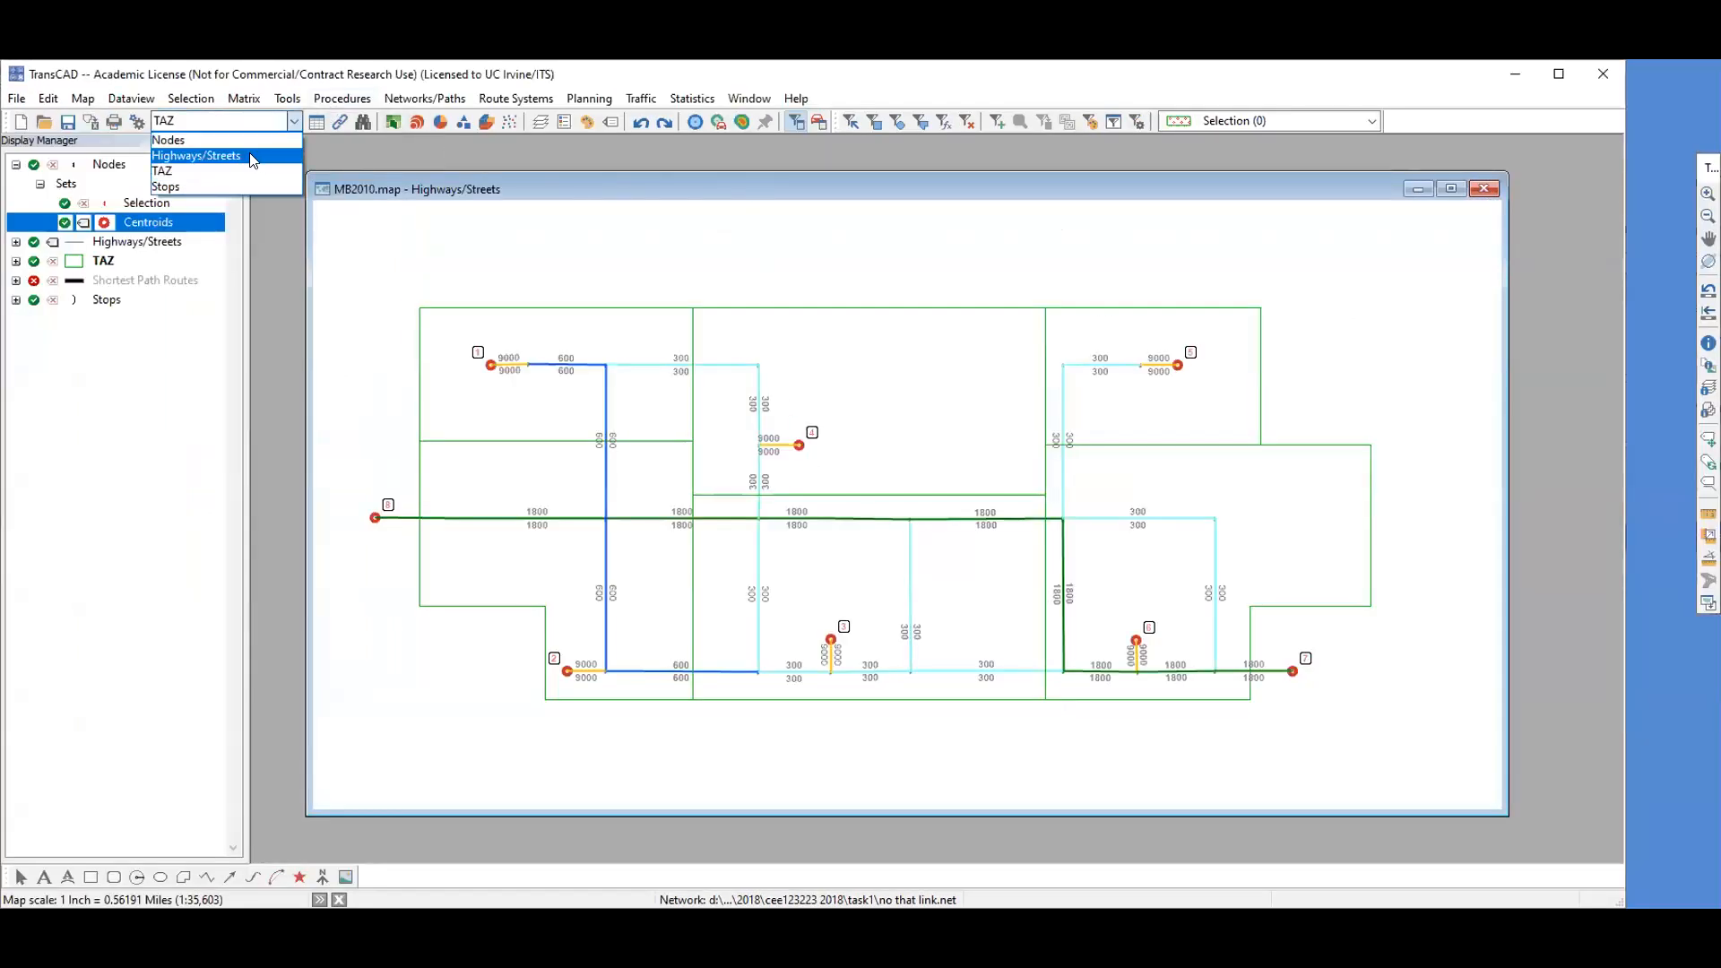
click(197, 148)
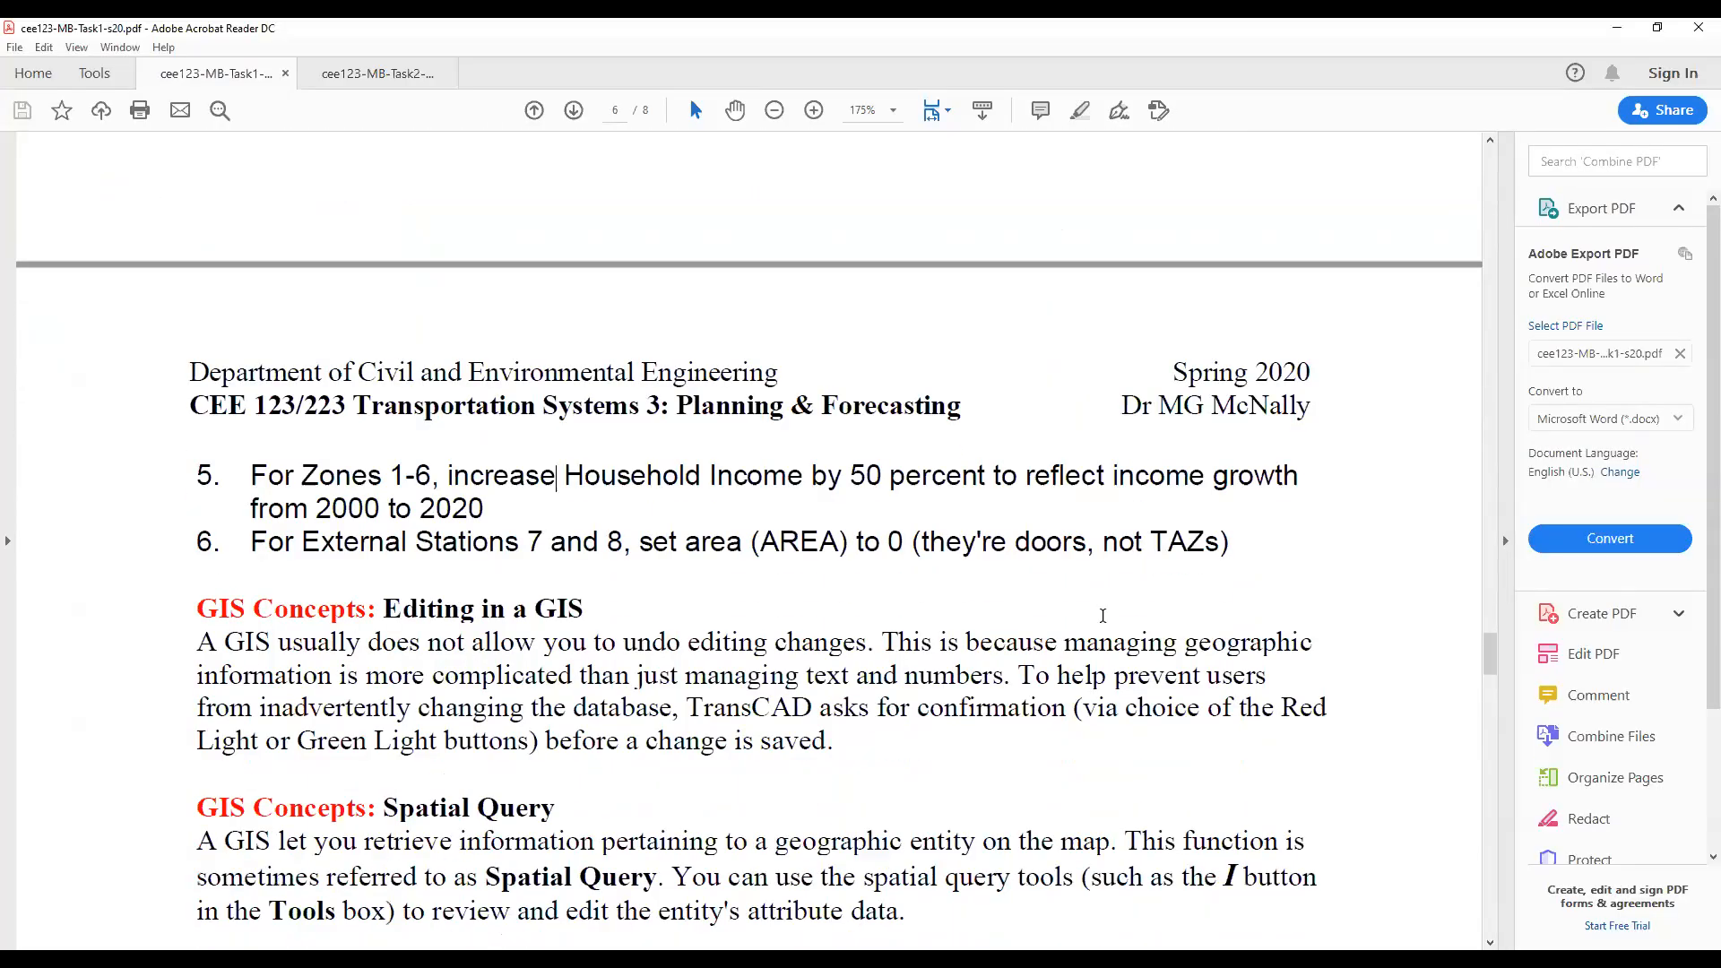
- In the Task 1 PDF in Acrobat Reader, review sections 1.4 to 1.6 and return to section 1.2.1 Delete Links
scroll(1101, 623, down, 6)
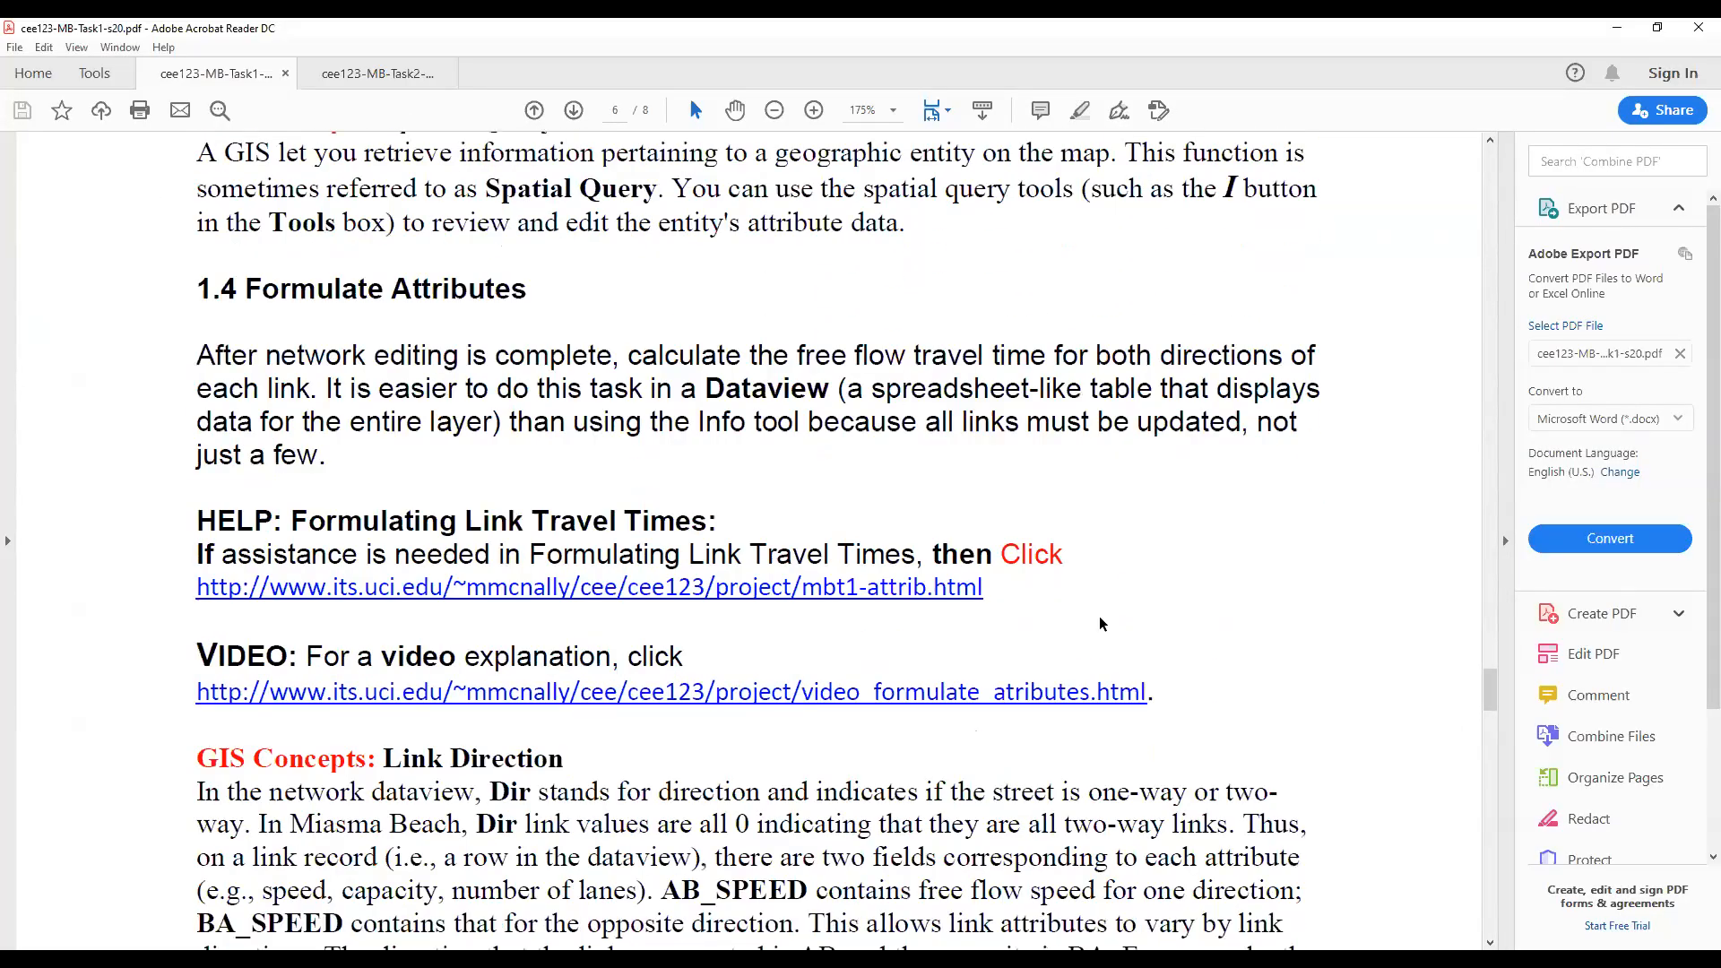
scroll(1101, 624, down, 4)
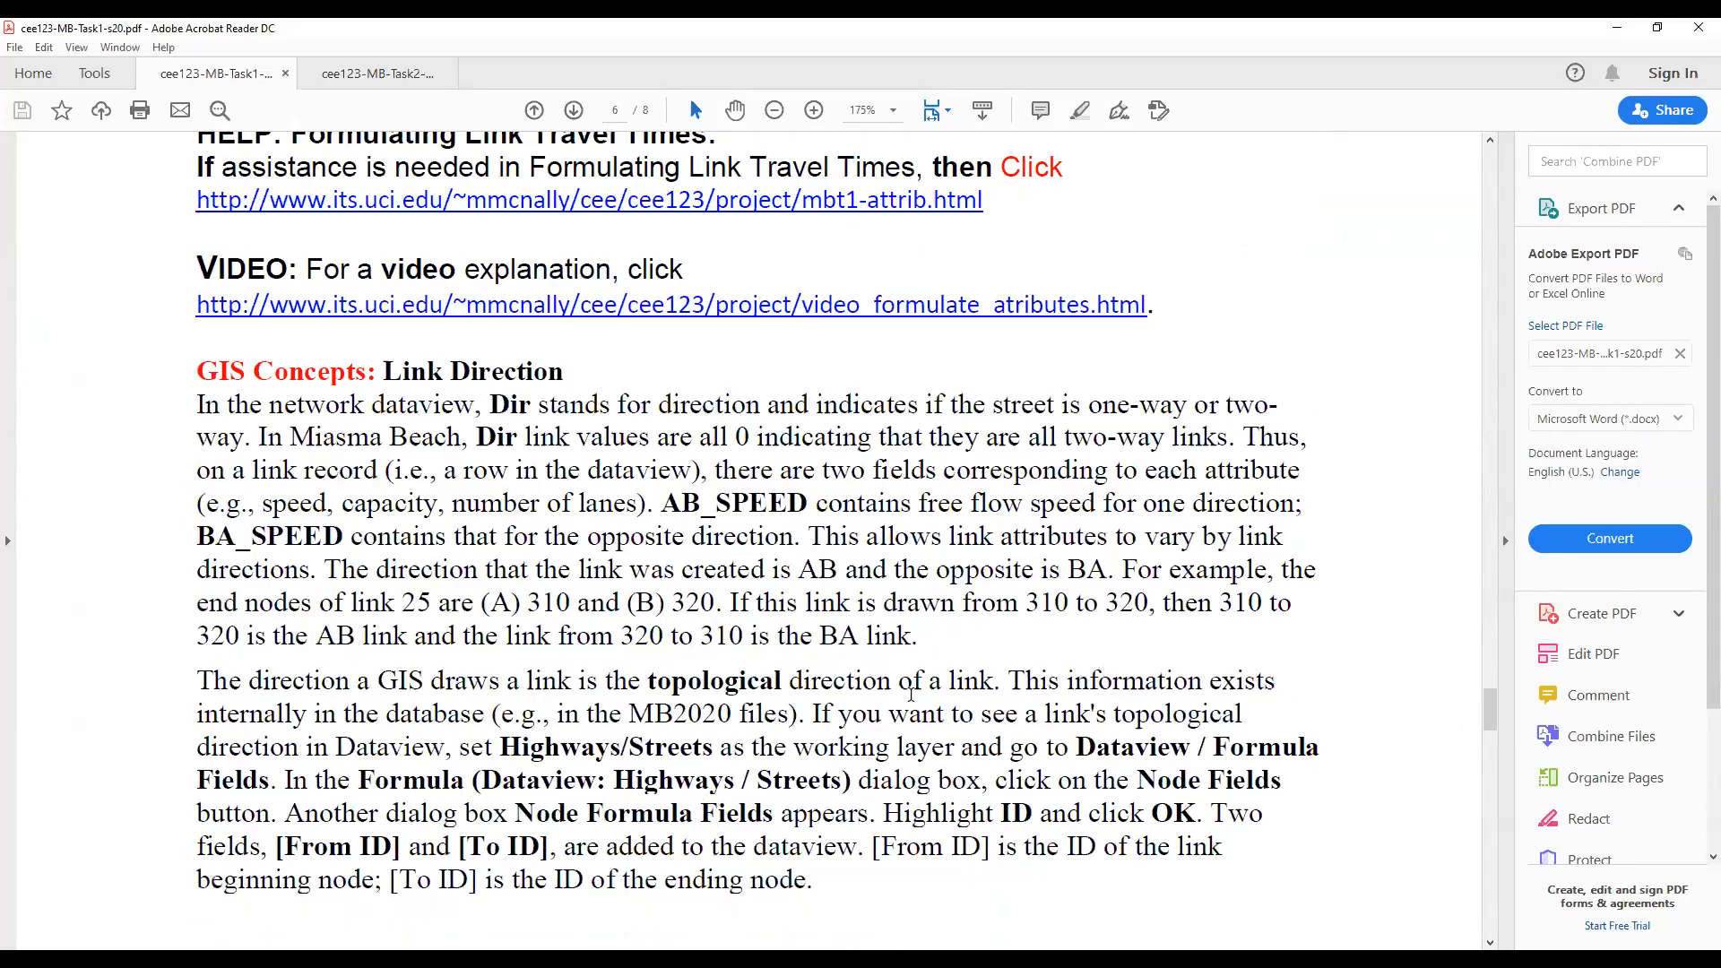
scroll(1268, 654, down, 6)
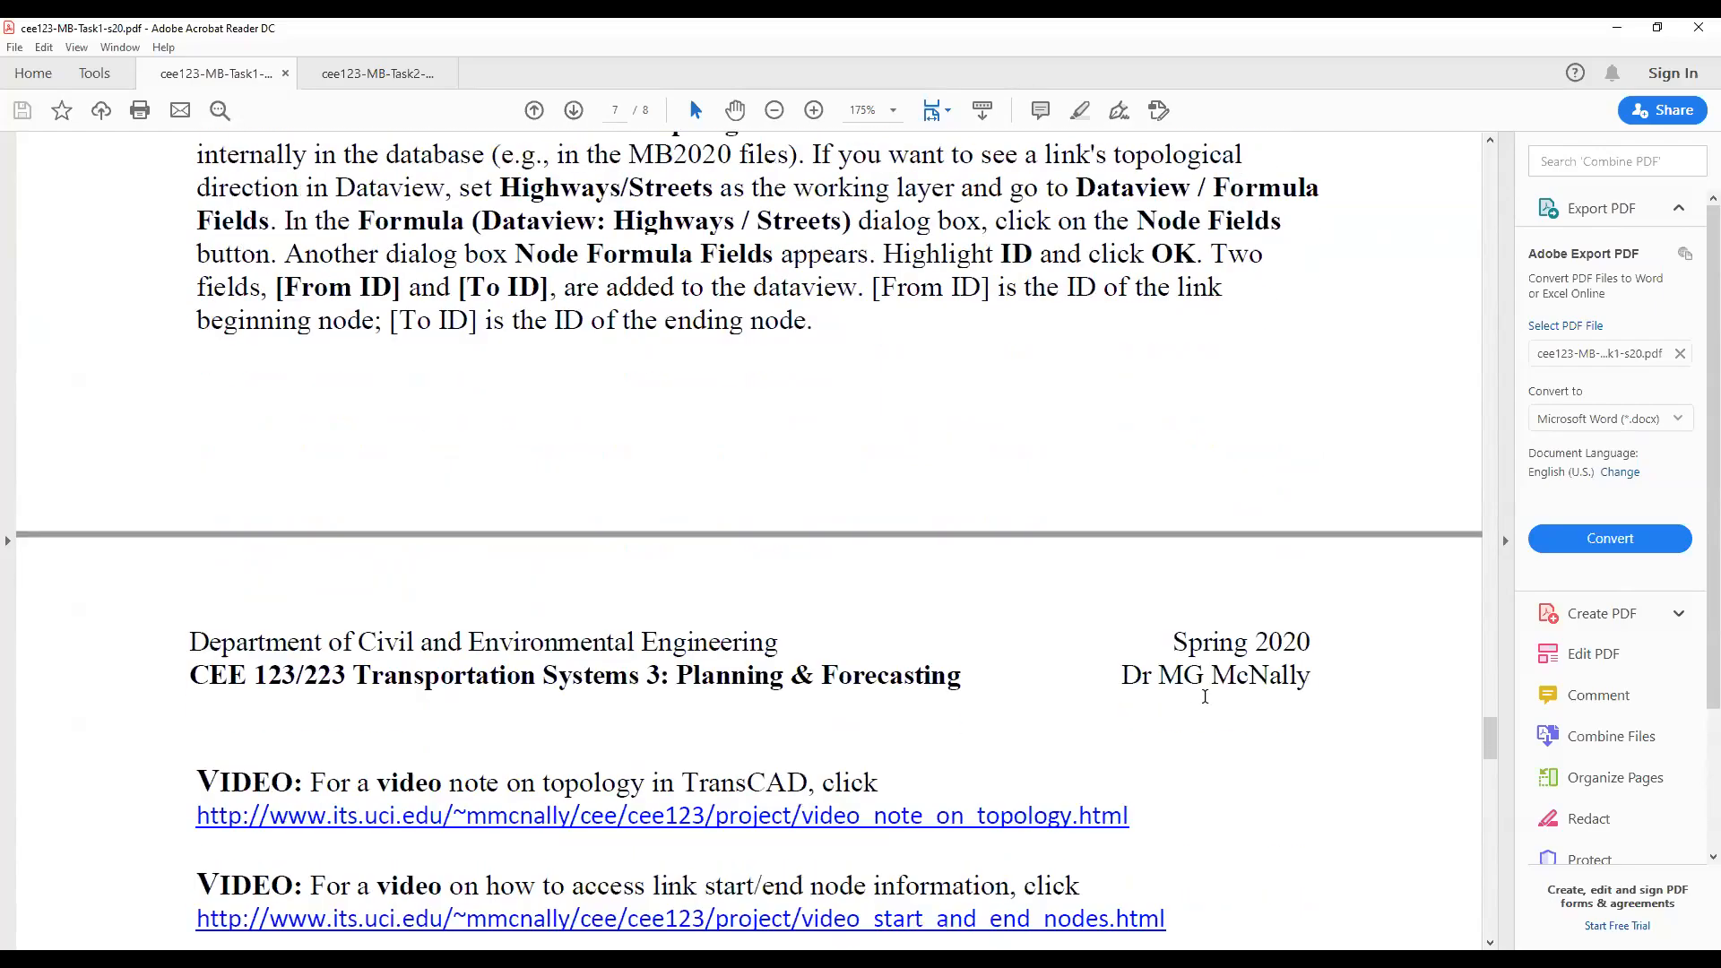
scroll(1198, 675, down, 11)
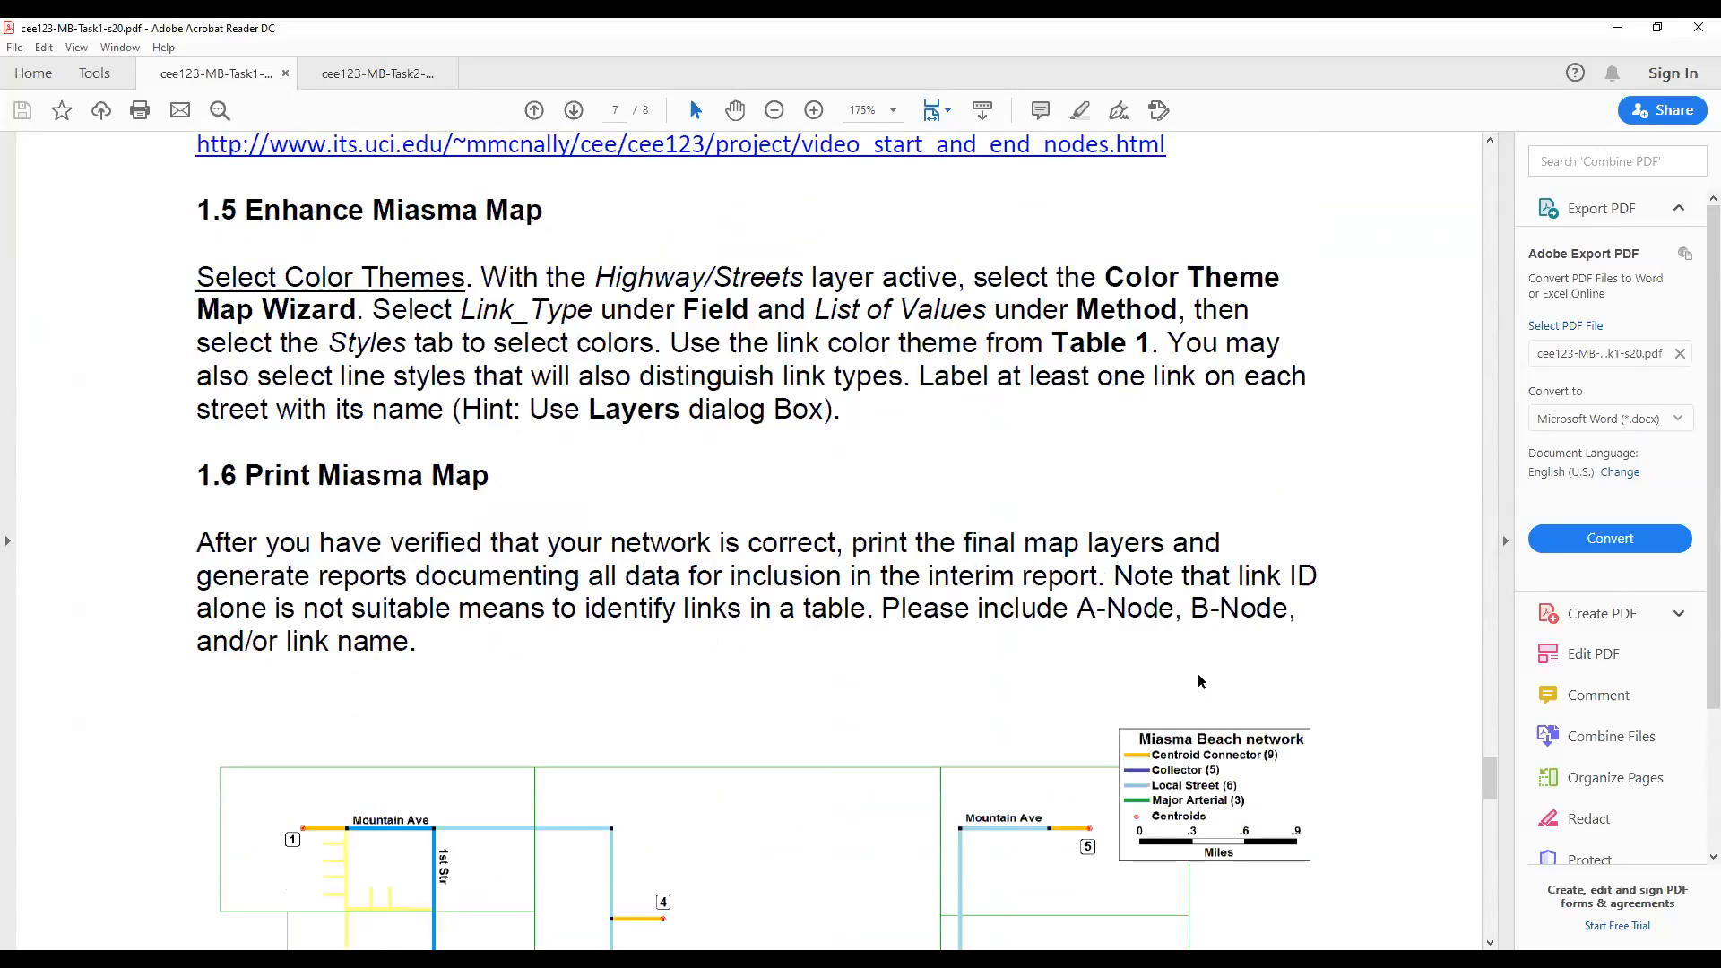
drag(1490, 789, 1524, 710)
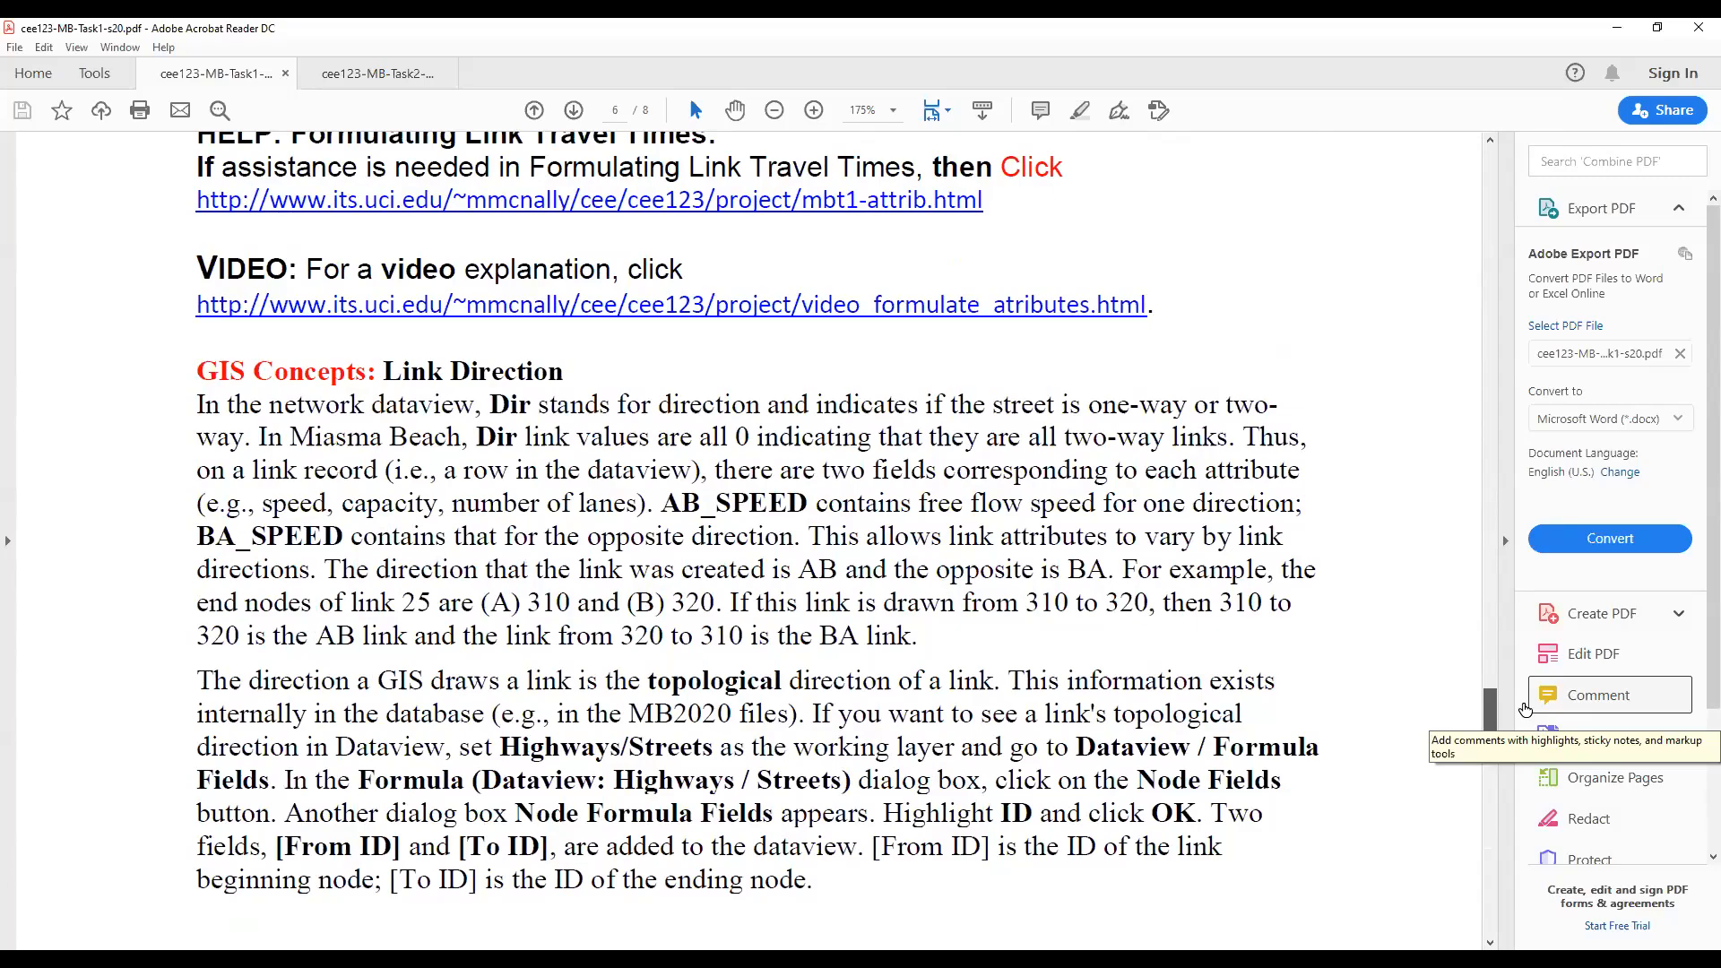
drag(1524, 710, 1503, 519)
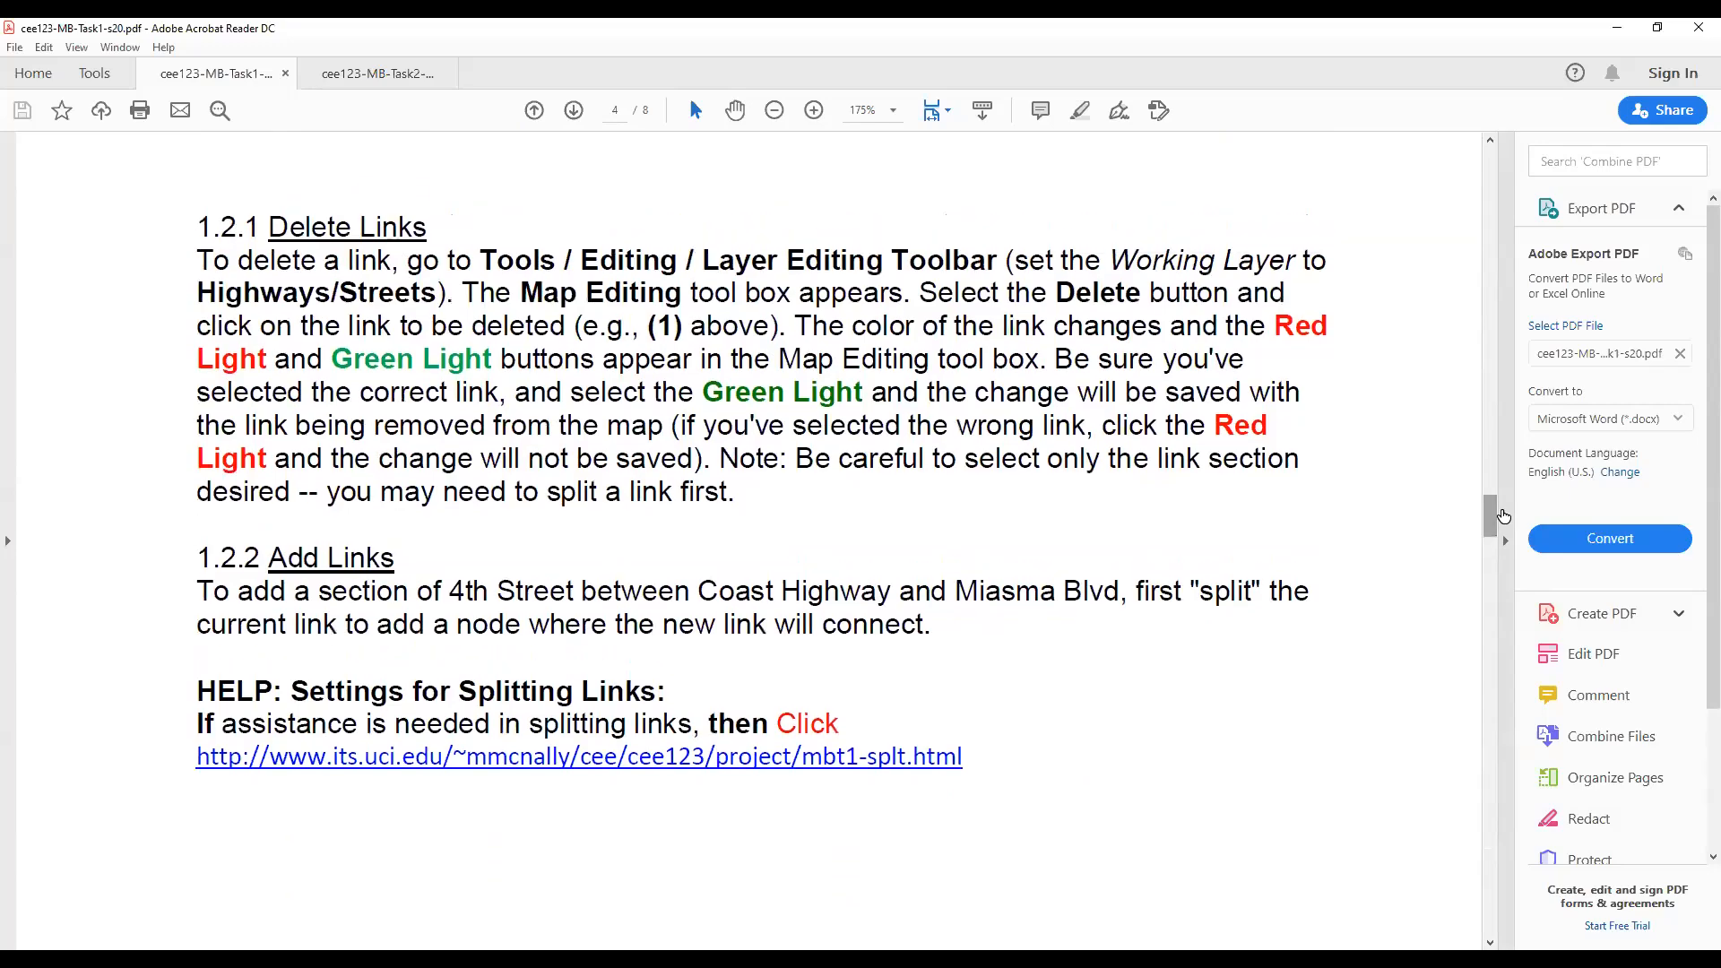
- Review section 2.2.1 Create Interzonal Skim Trees in the Task 2 PDF
click(378, 73)
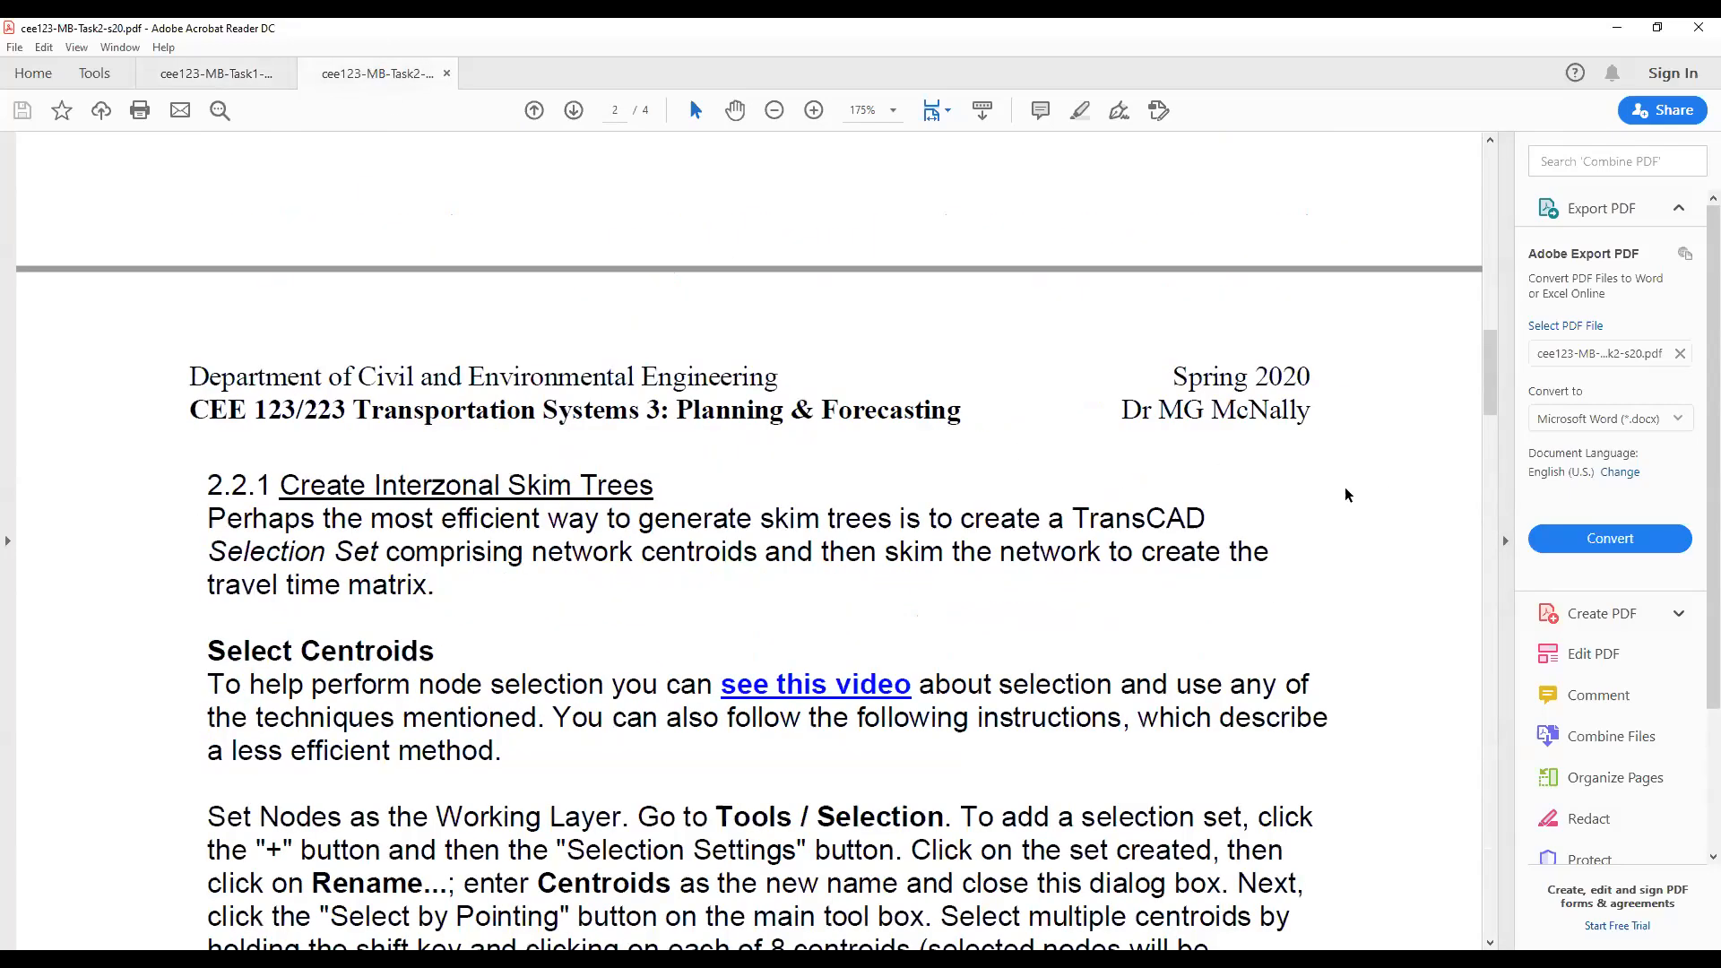
drag(1489, 374, 1486, 460)
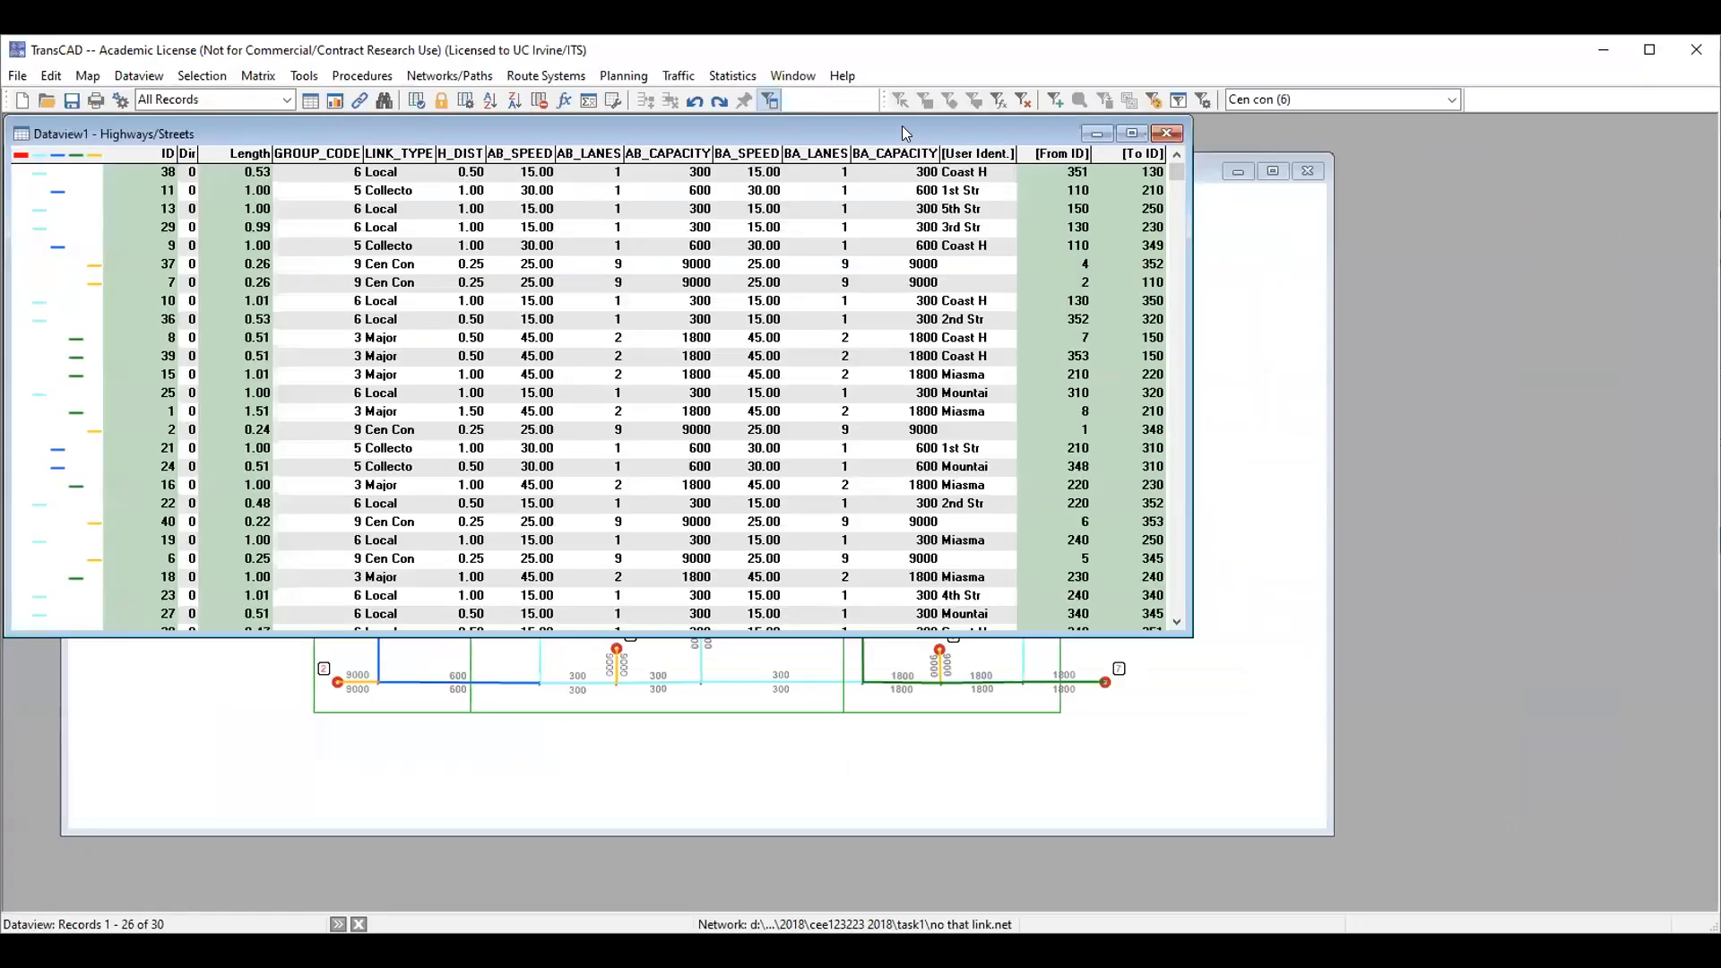
- In TransCAD, modify the Highways/Streets table by adding a field named AB_Travel_Time of type Real (8 bytes)
drag(905, 134, 1269, 237)
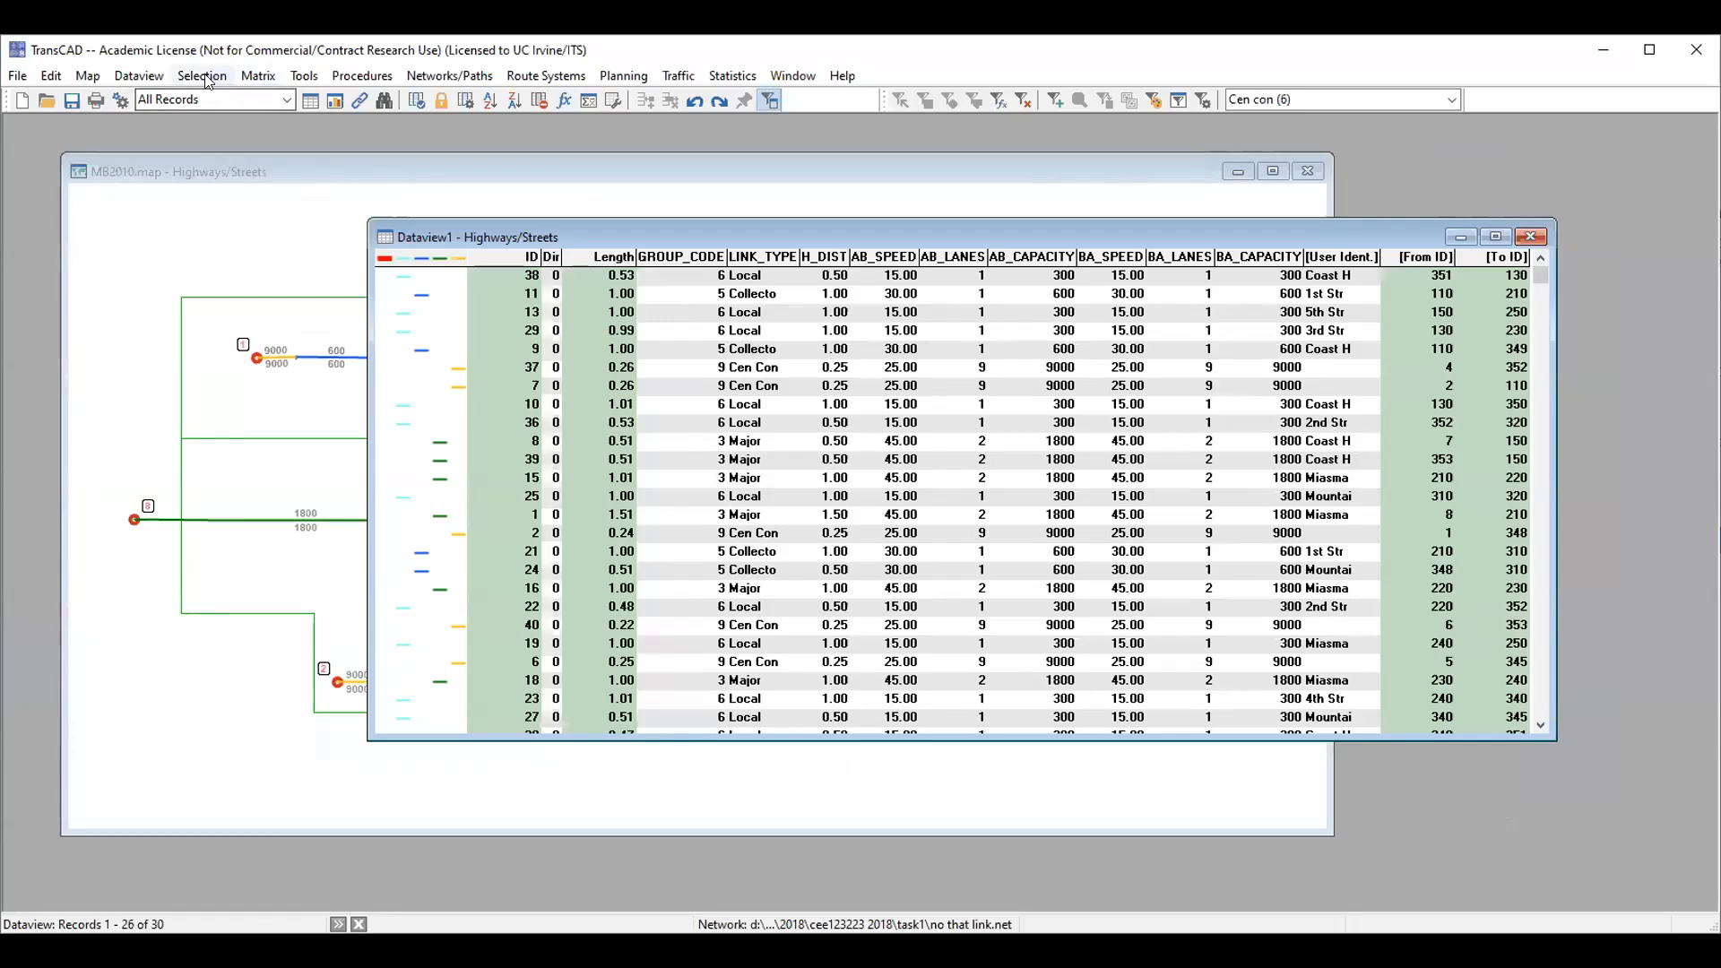
click(132, 77)
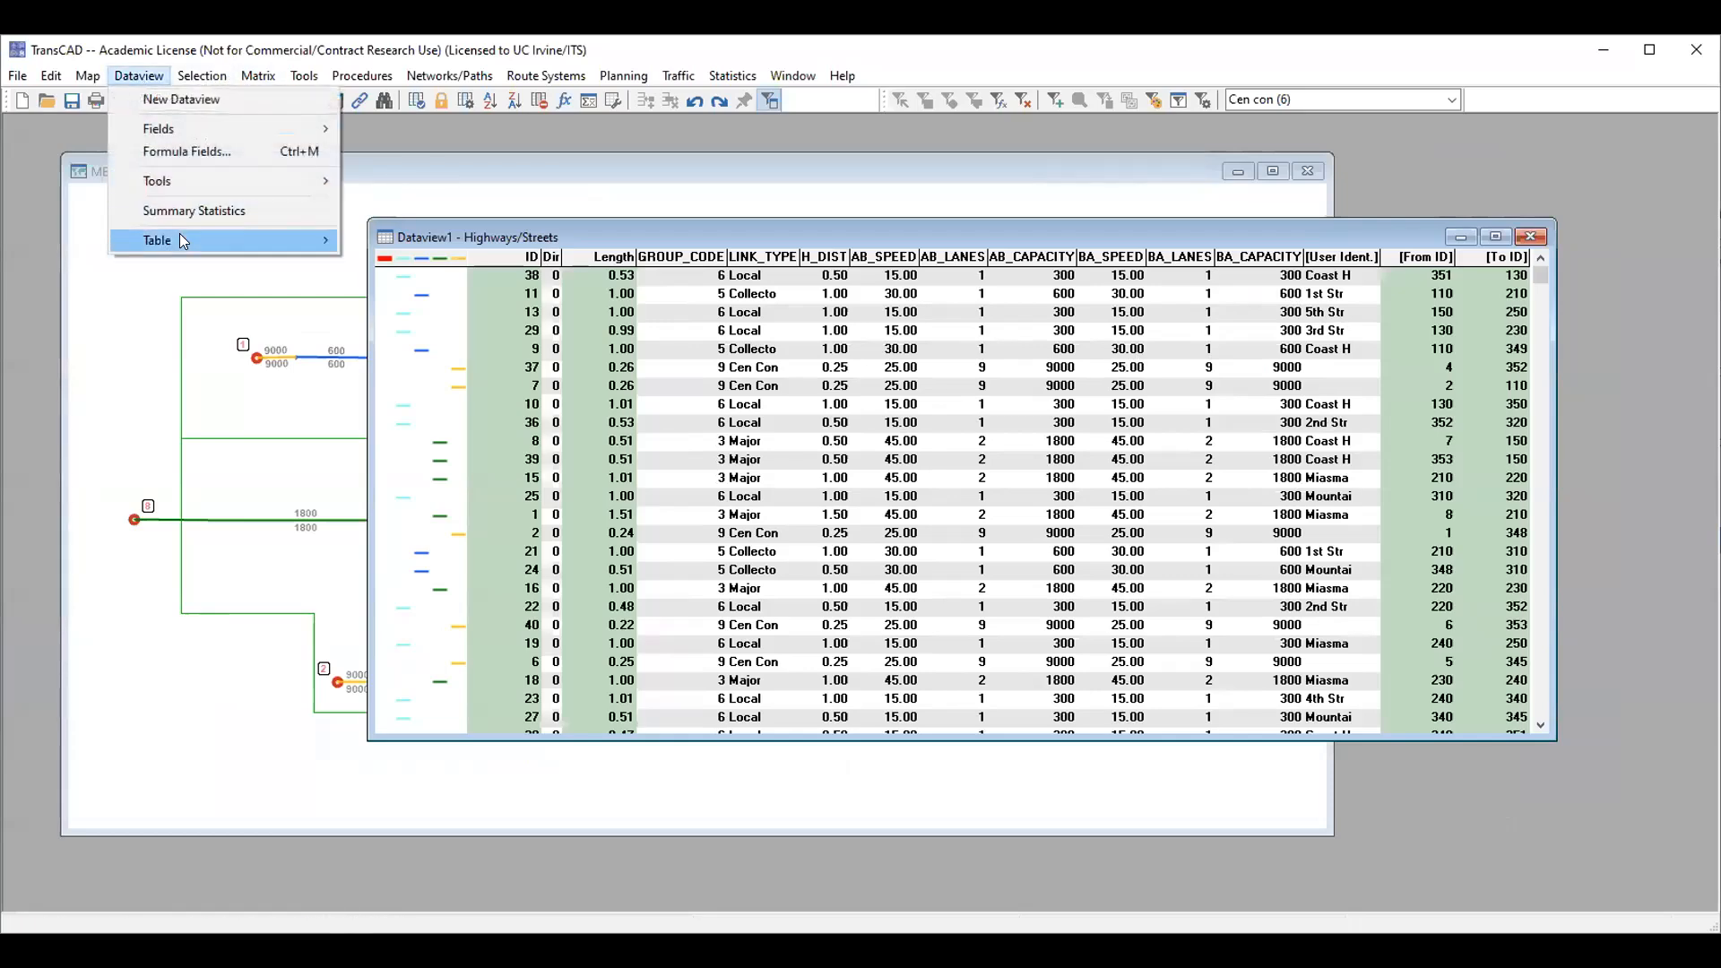
mouse_move(179, 237)
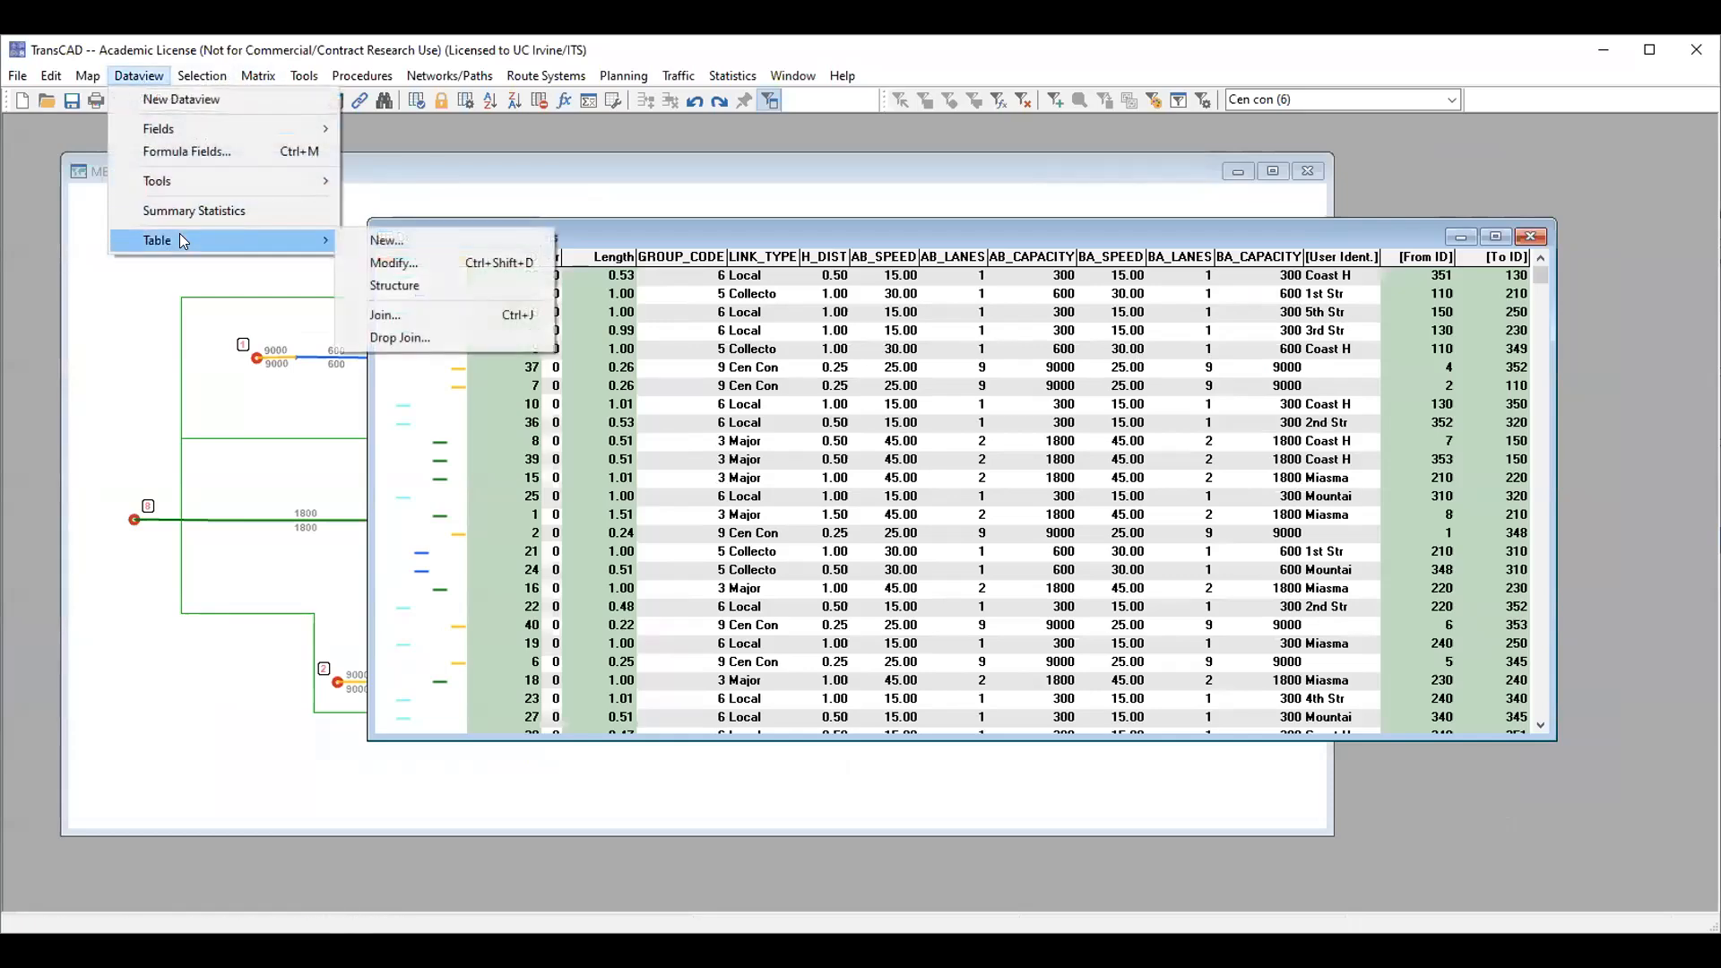
click(419, 266)
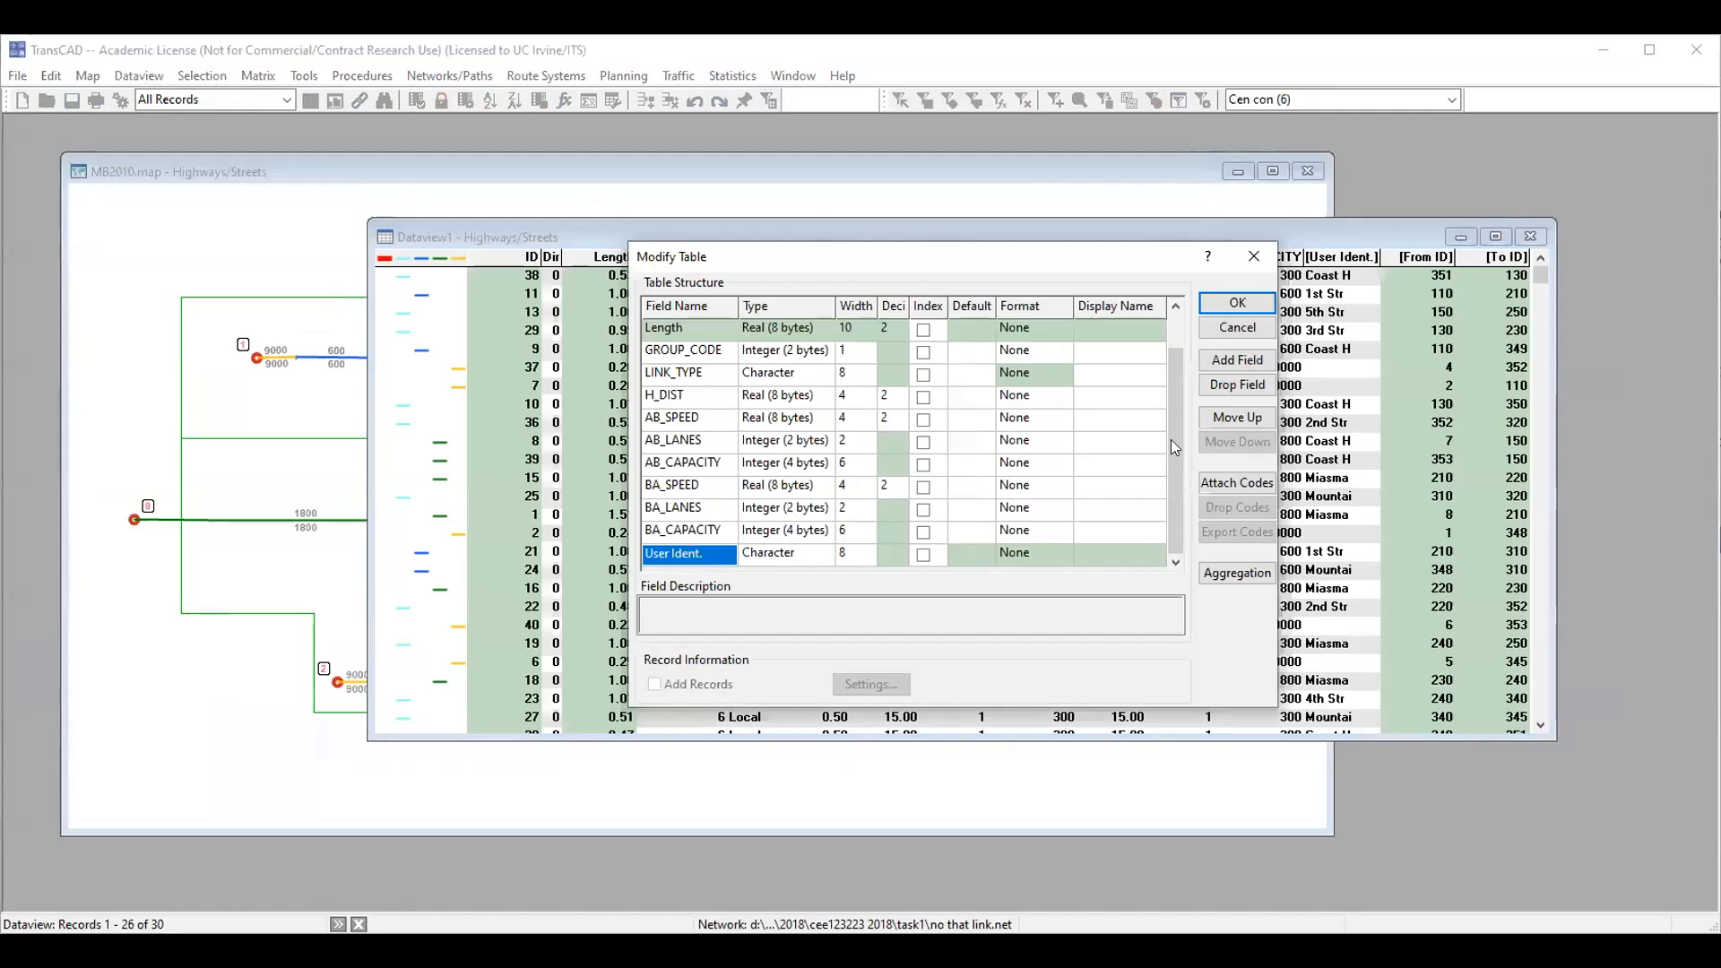
click(1238, 360)
click(705, 561)
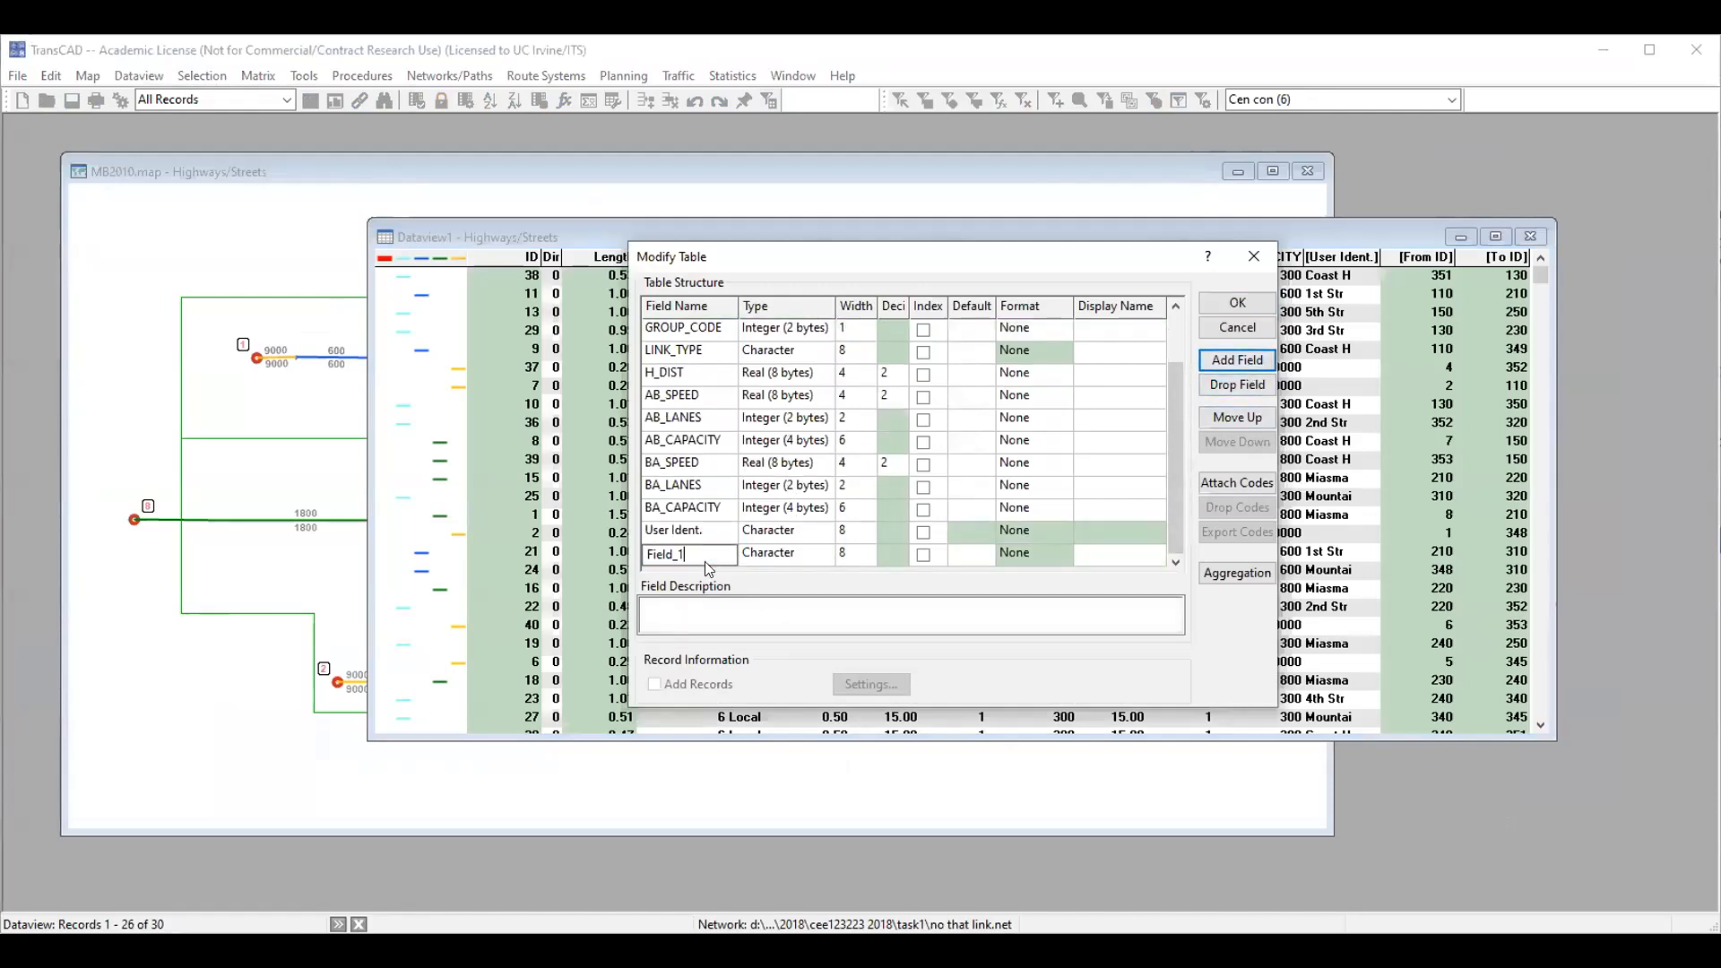
double_click(705, 562)
text(AB_Travel_Time)
click(779, 554)
click(825, 554)
click(807, 597)
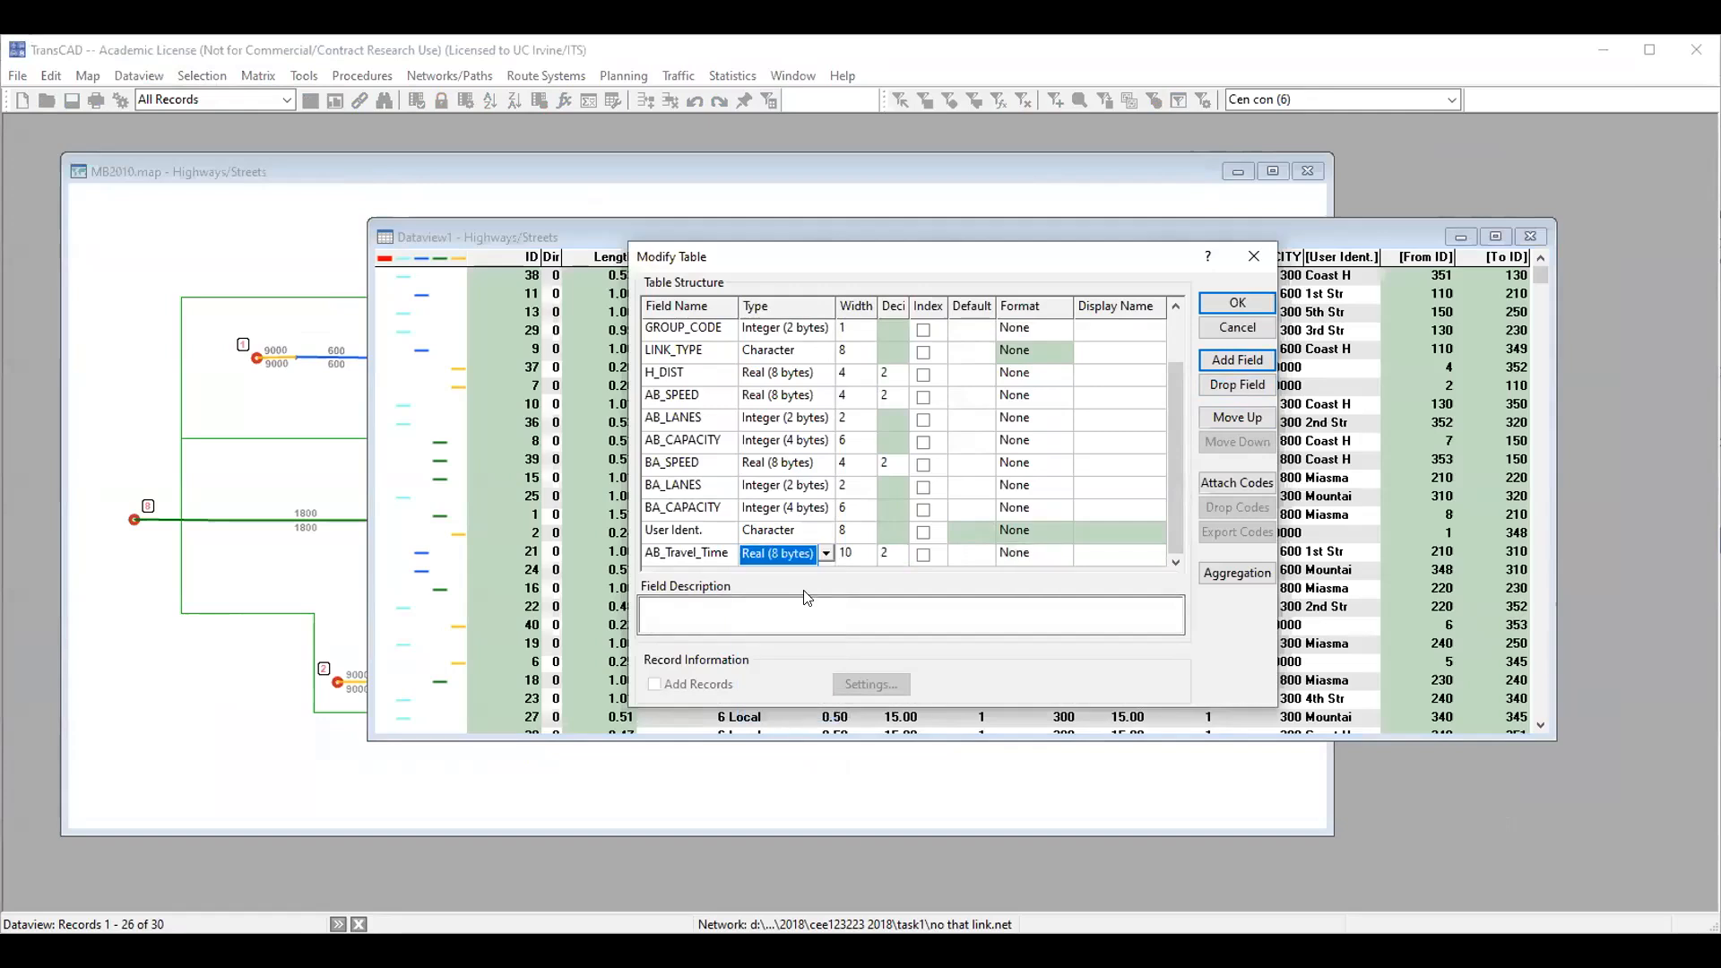
click(897, 553)
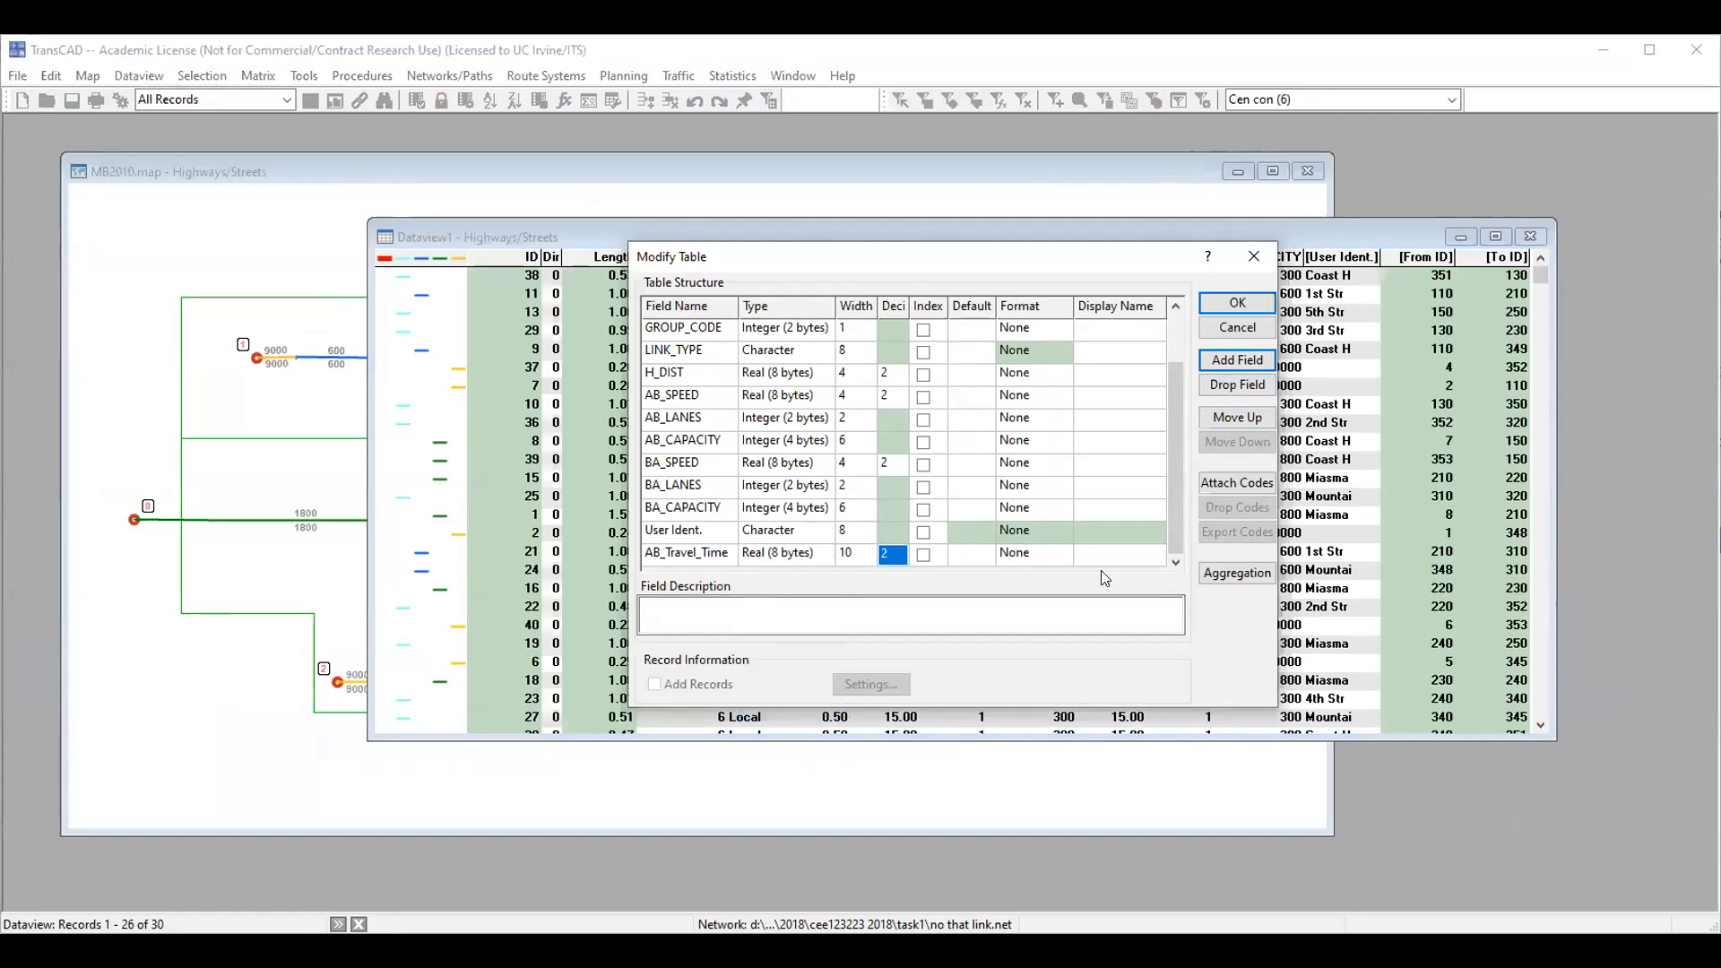
- Add a second field named BA_Travel_Time of type Real (8 bytes) and apply the table changes
click(1237, 361)
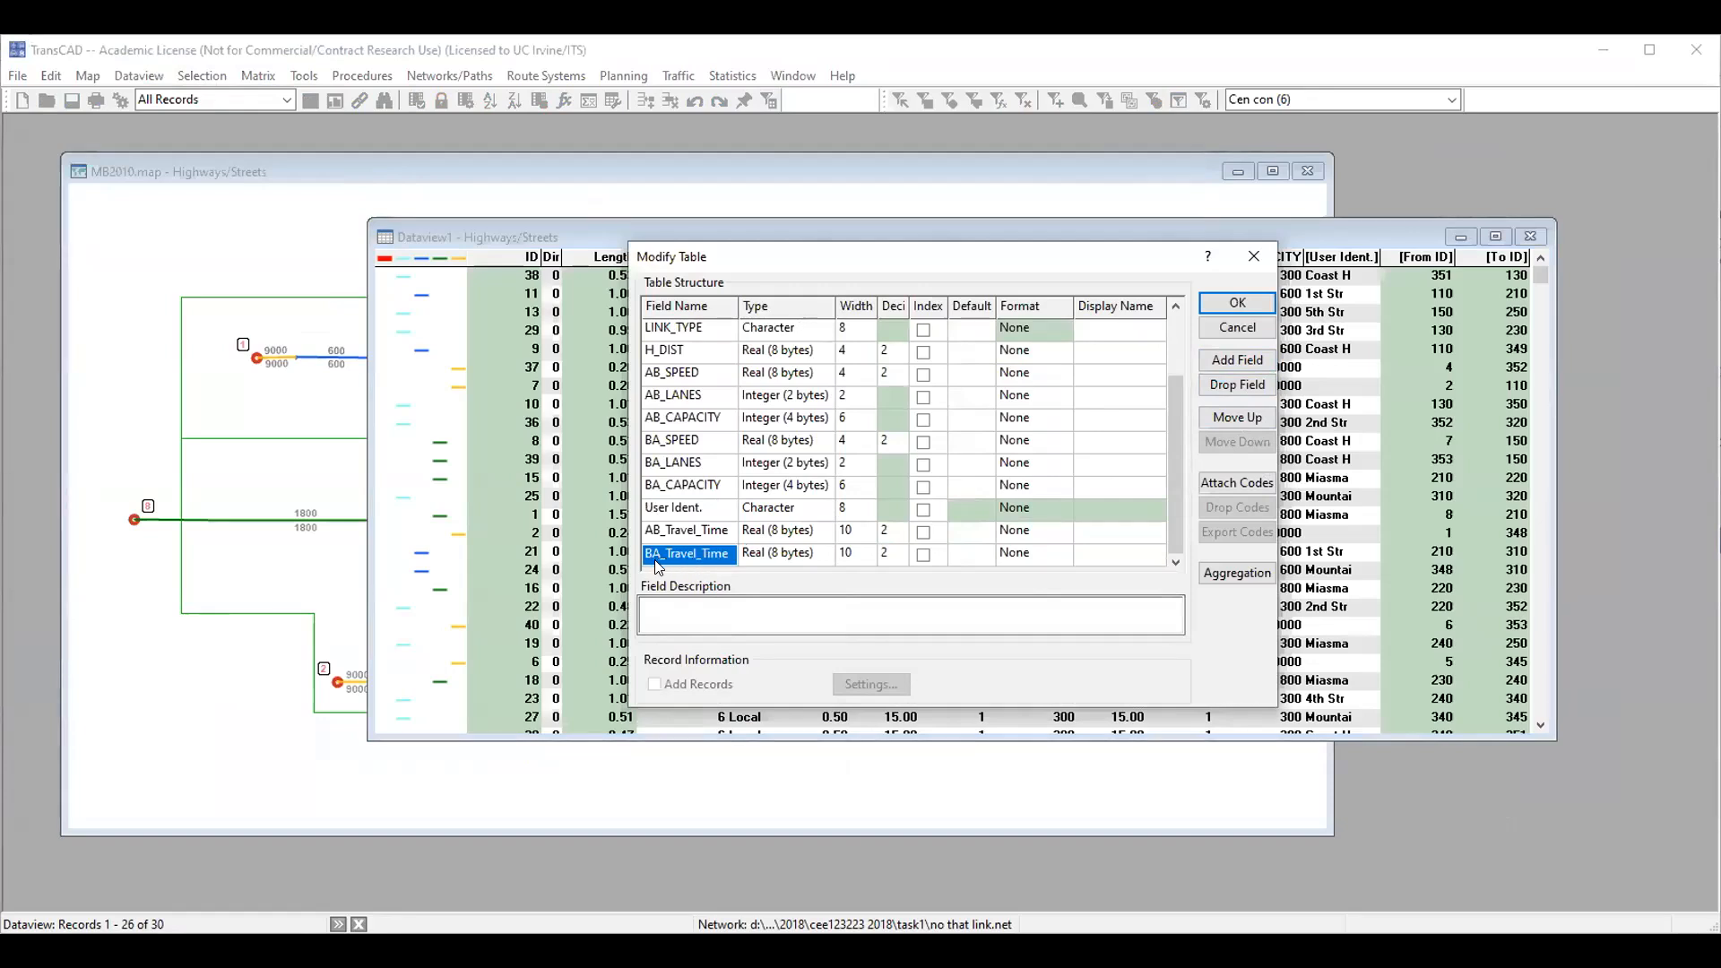
click(751, 551)
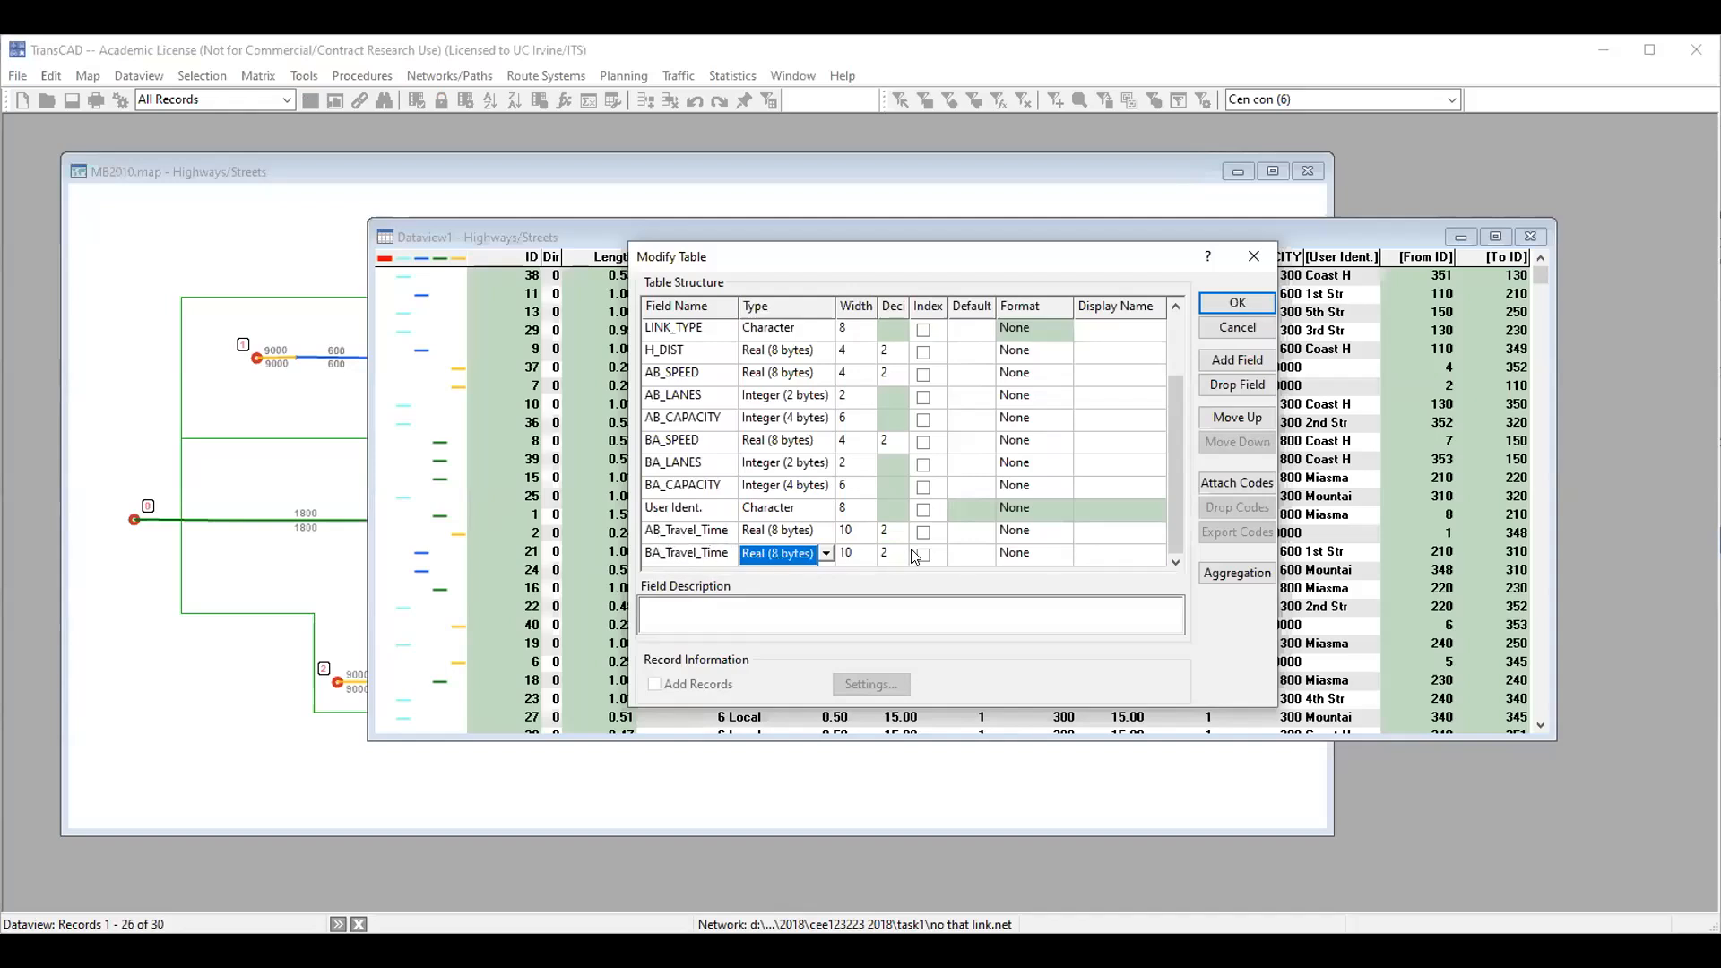
click(1248, 307)
click(1028, 528)
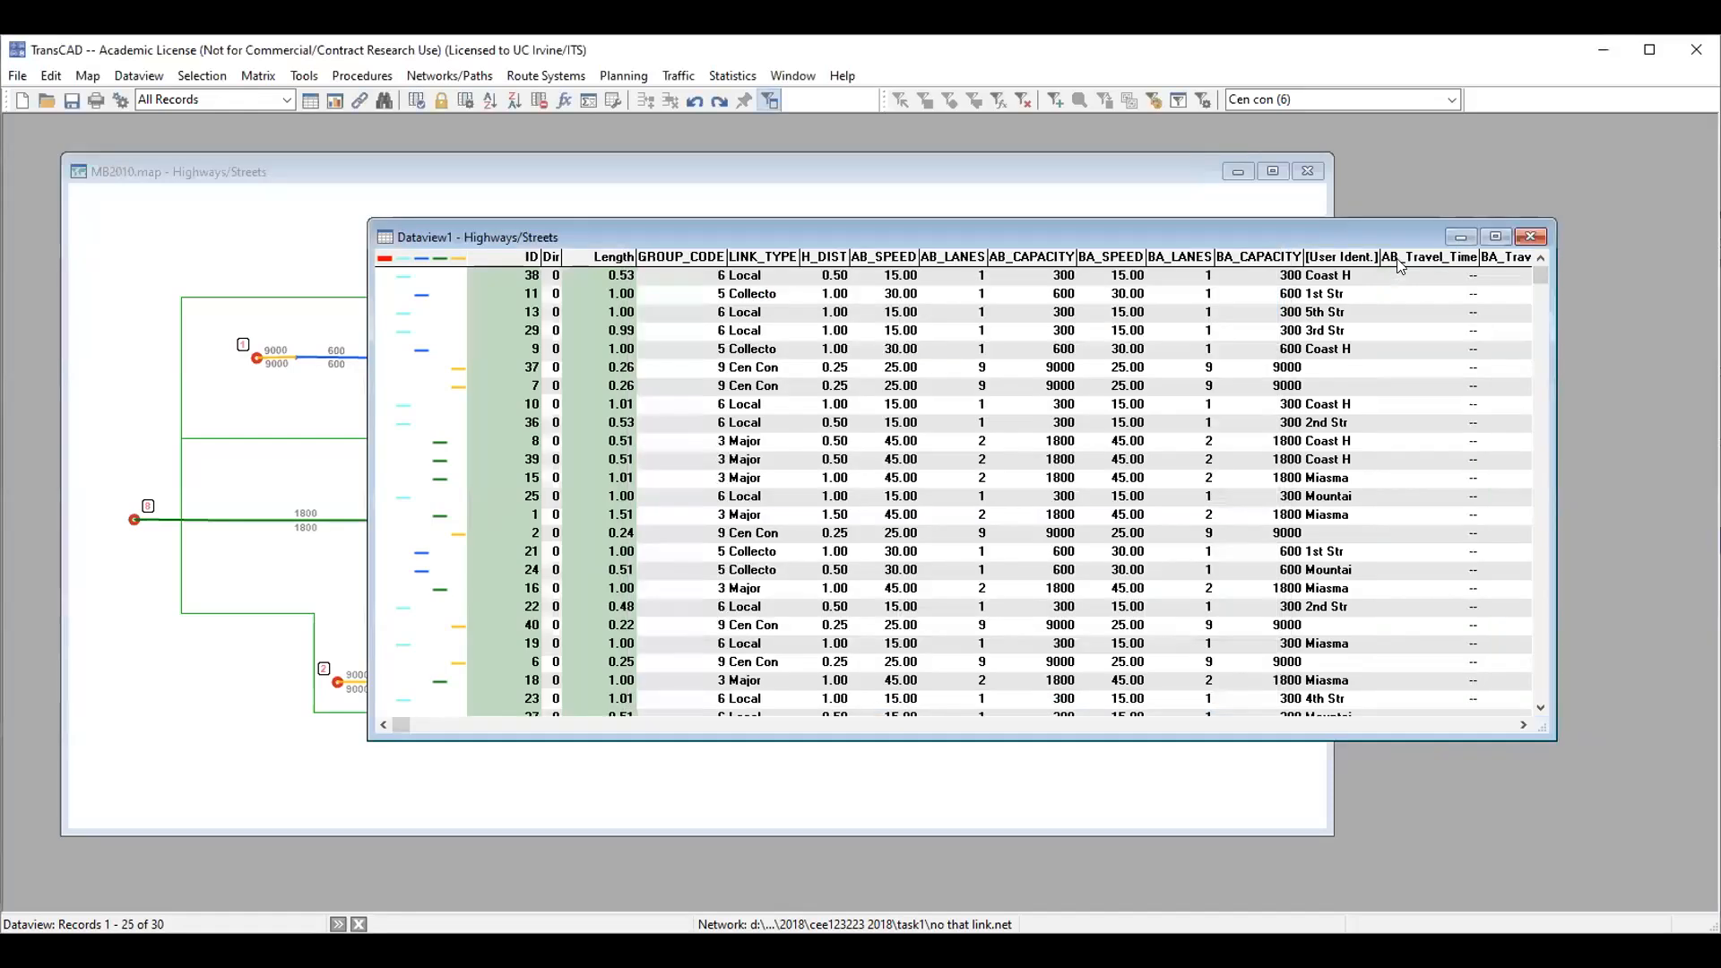
- Examine the AB_Travel_Time and BA_Travel_Time columns in the Highways/Streets dataview
drag(1318, 231, 956, 218)
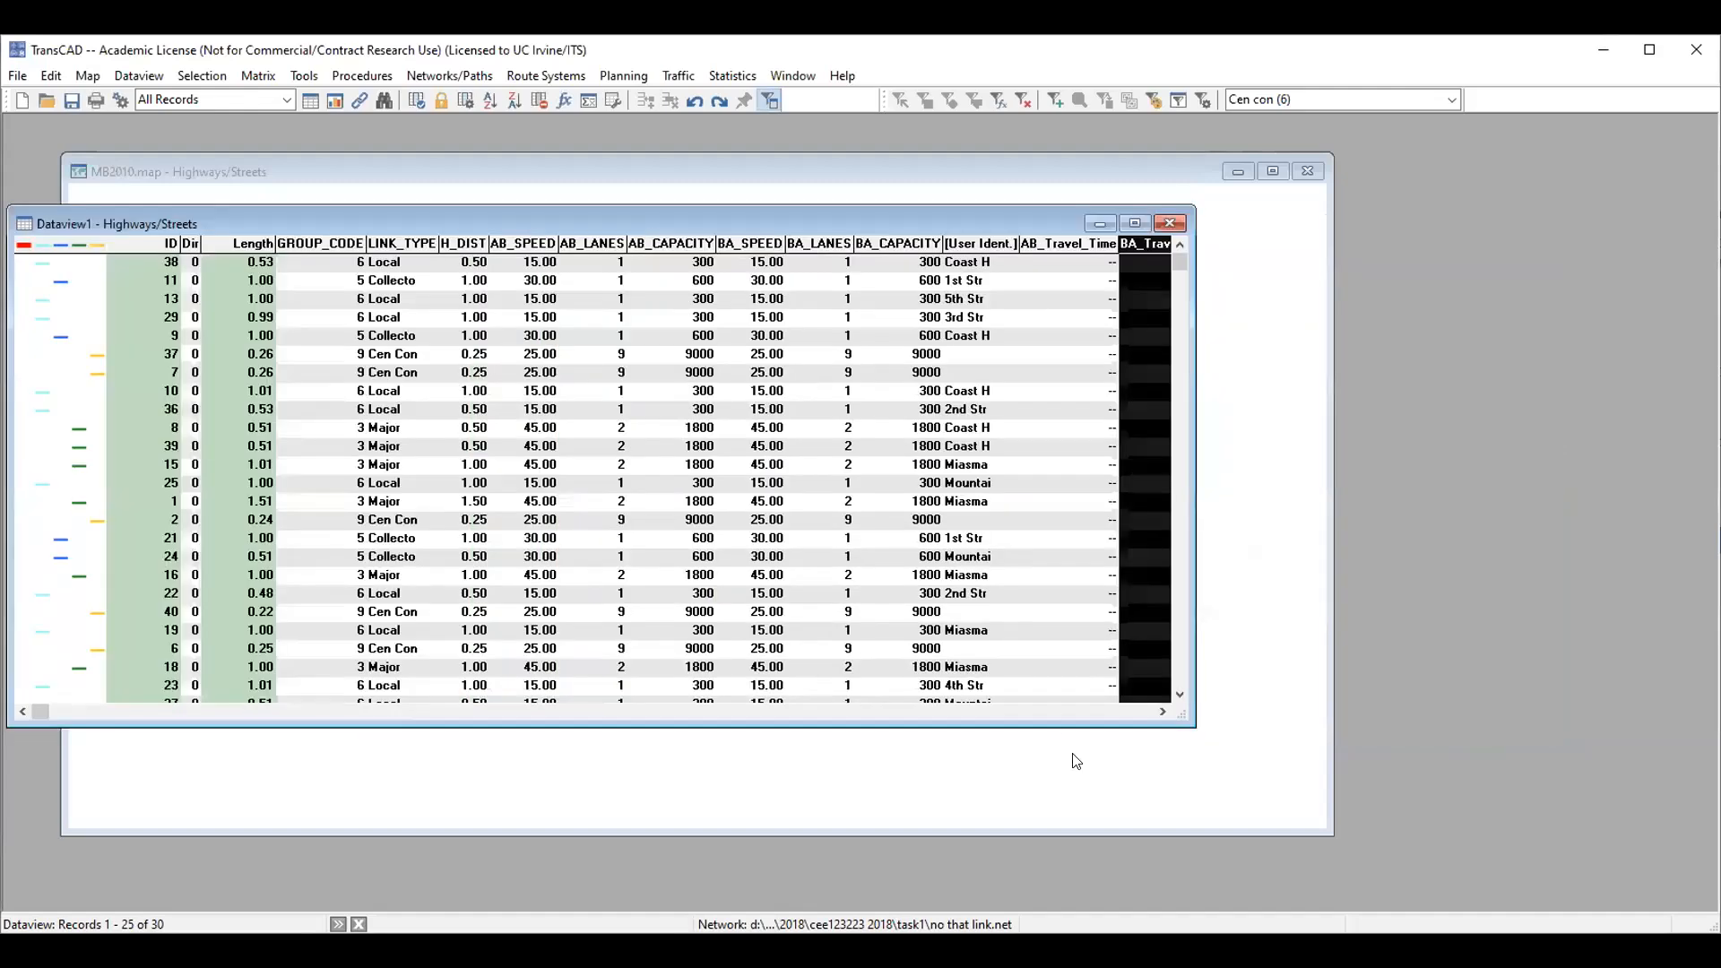
click(1085, 714)
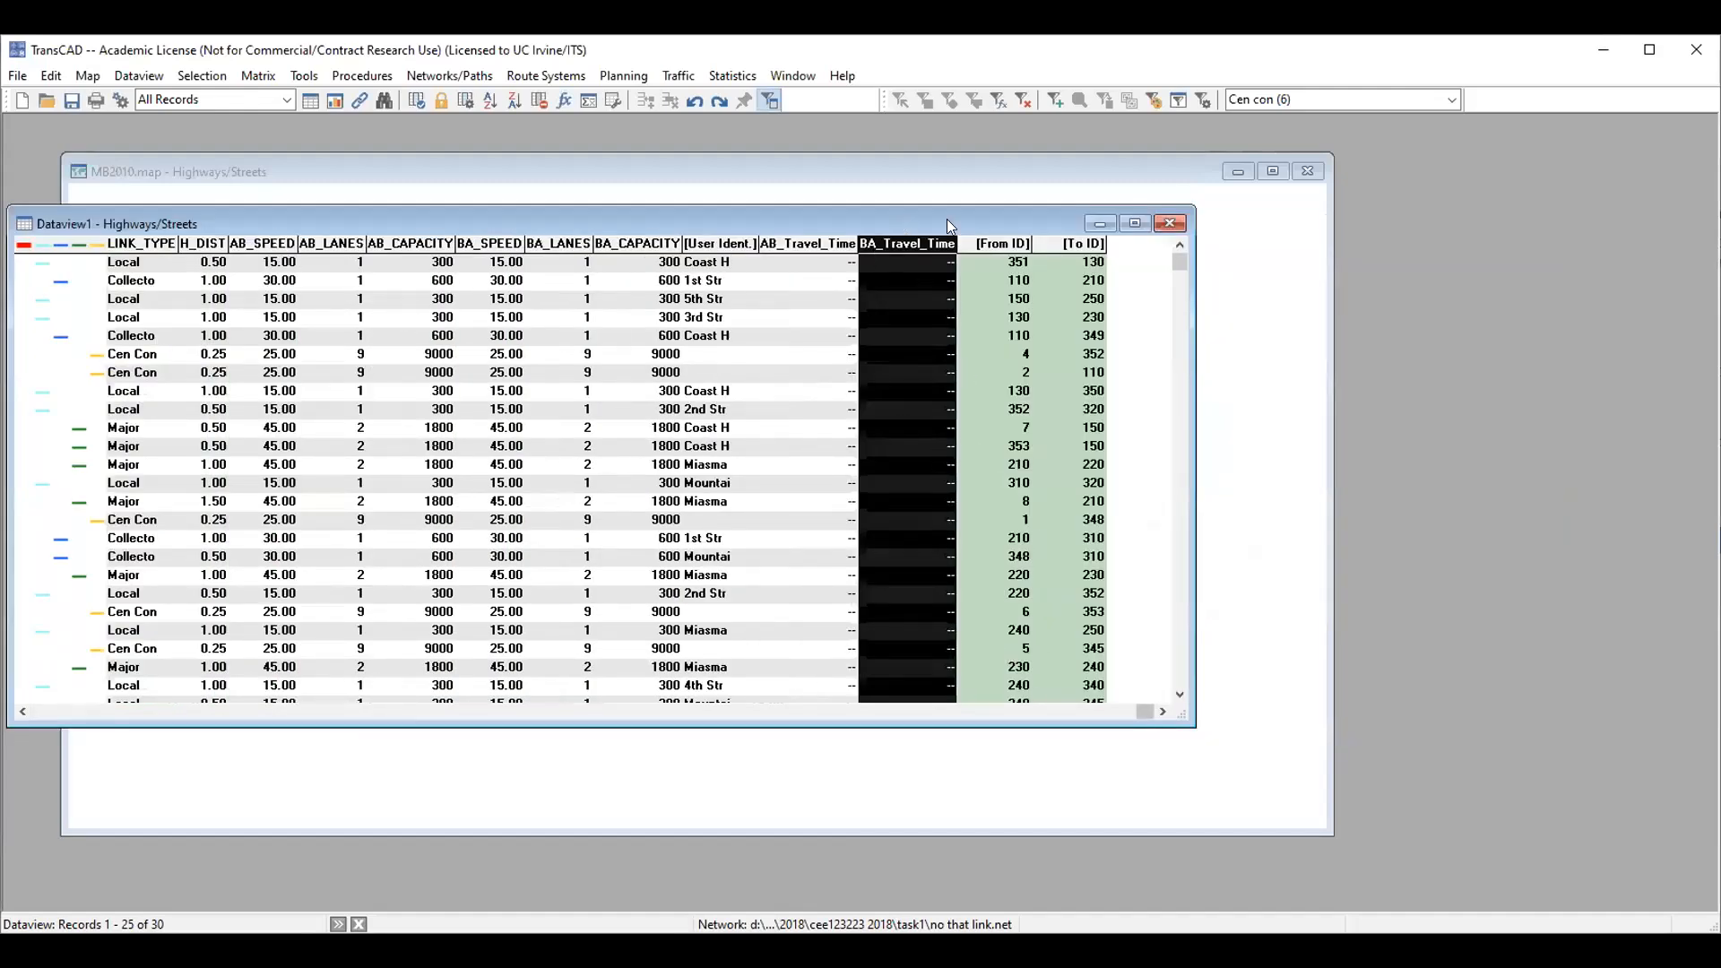
drag(947, 219, 1247, 226)
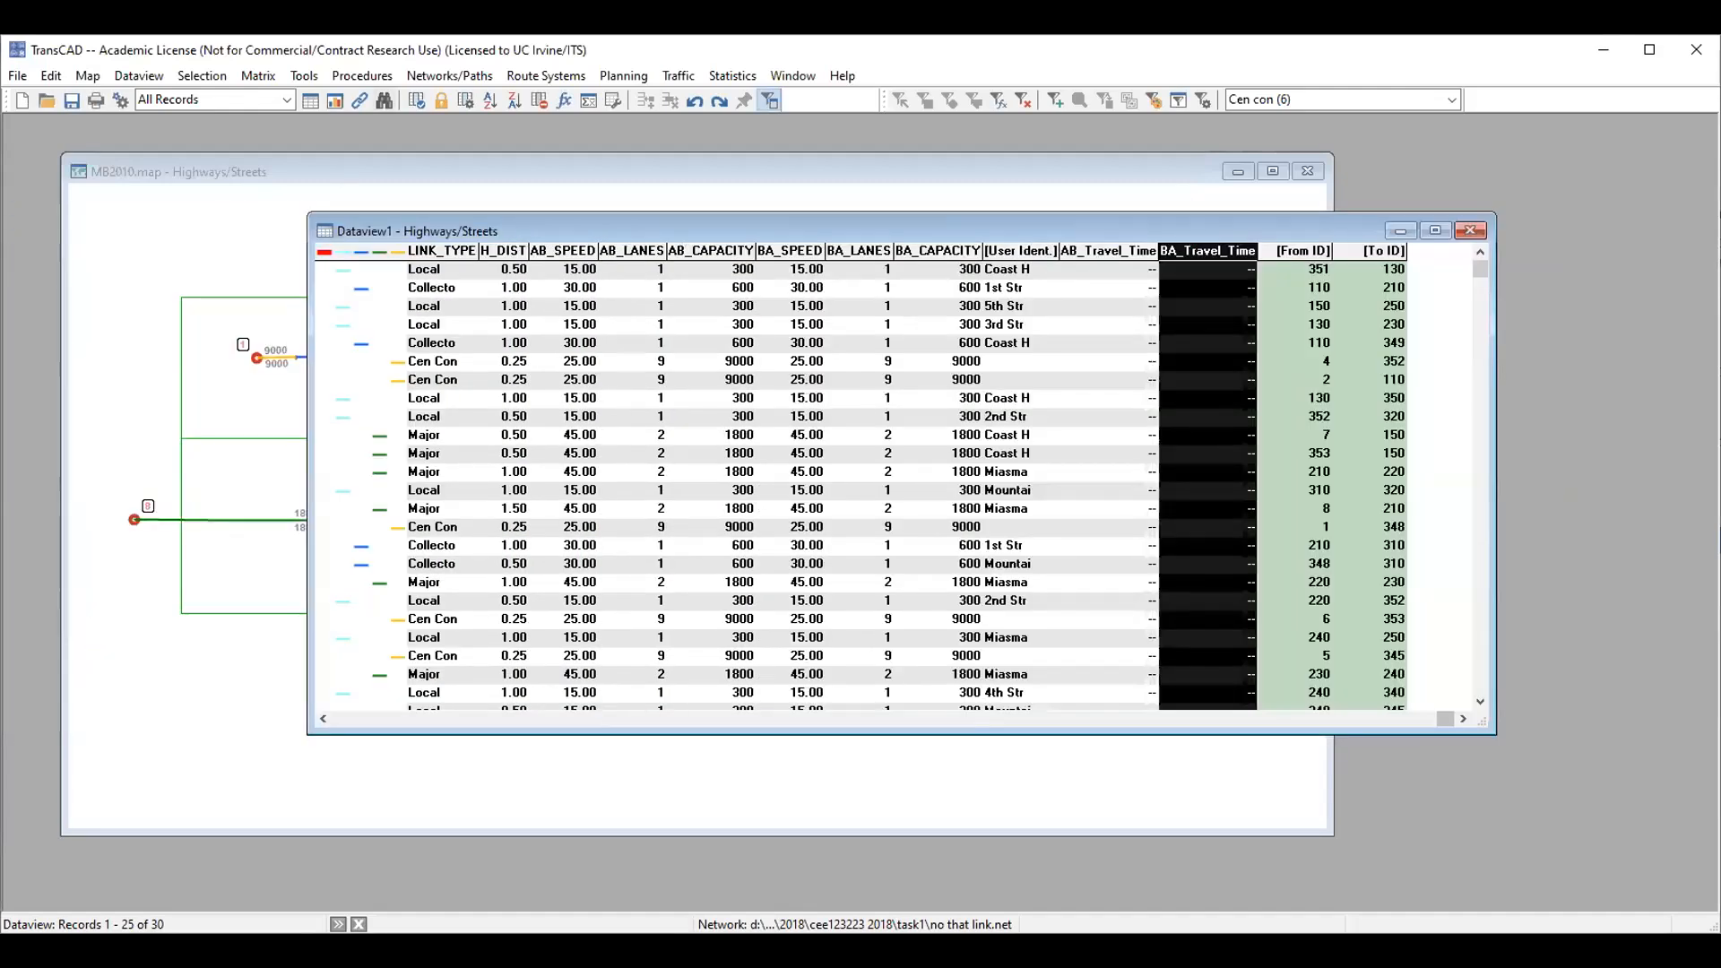
right_click(1241, 254)
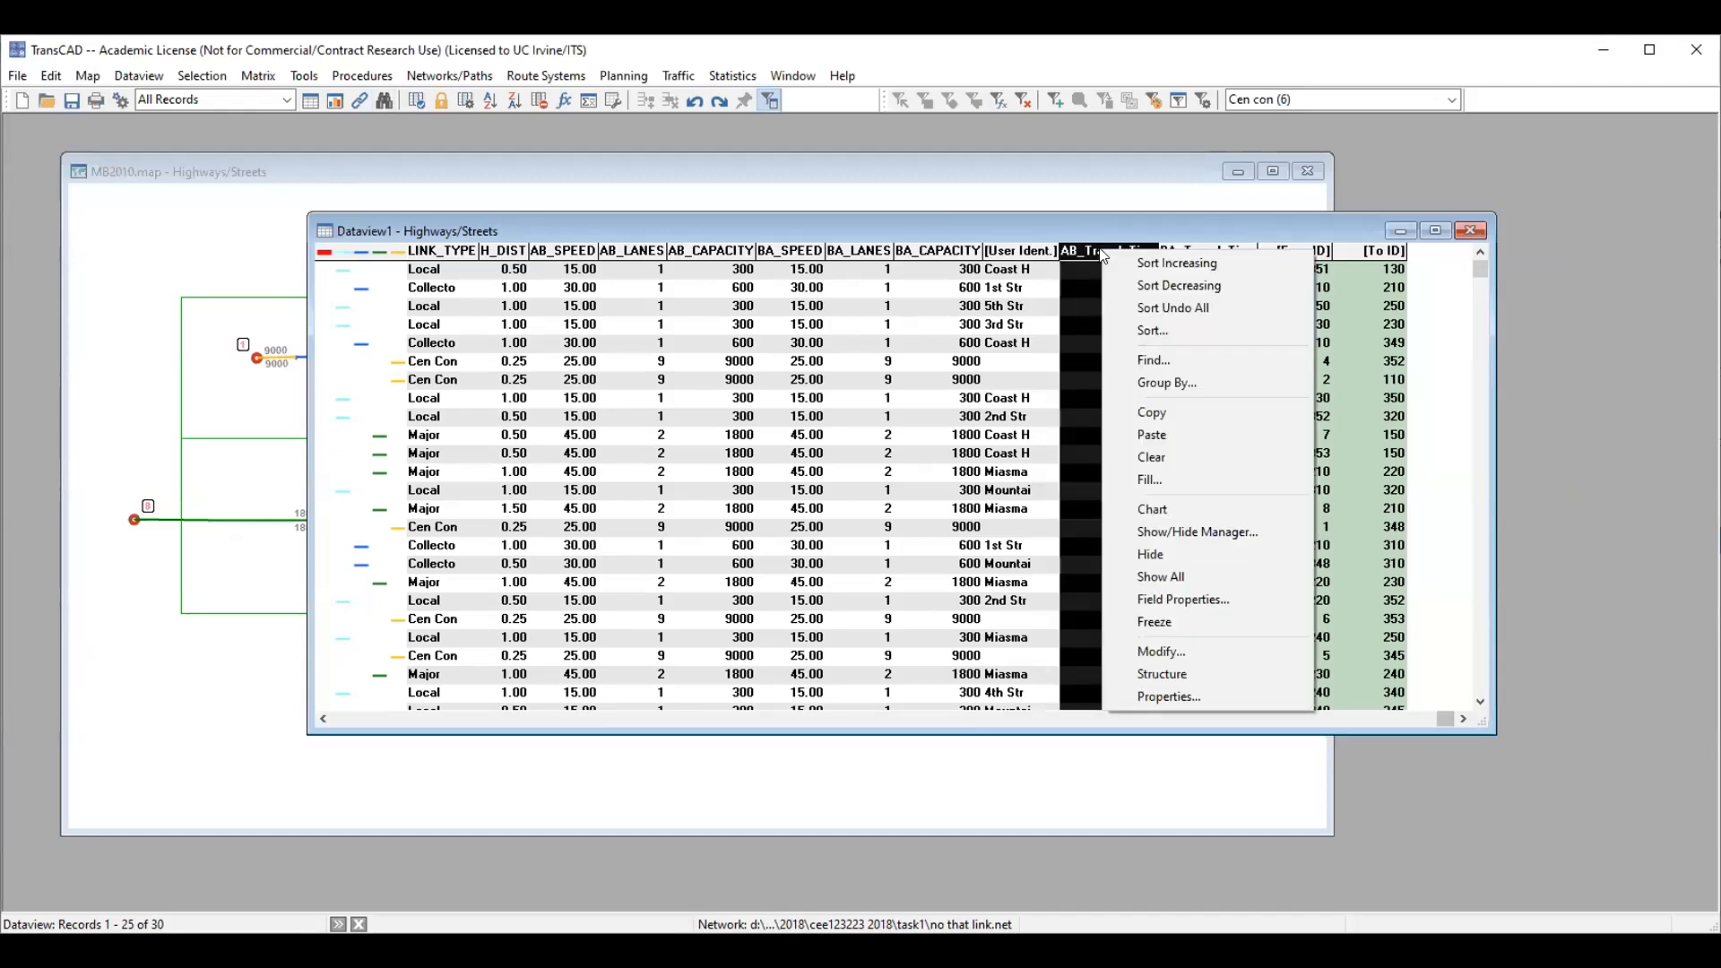
click(1162, 482)
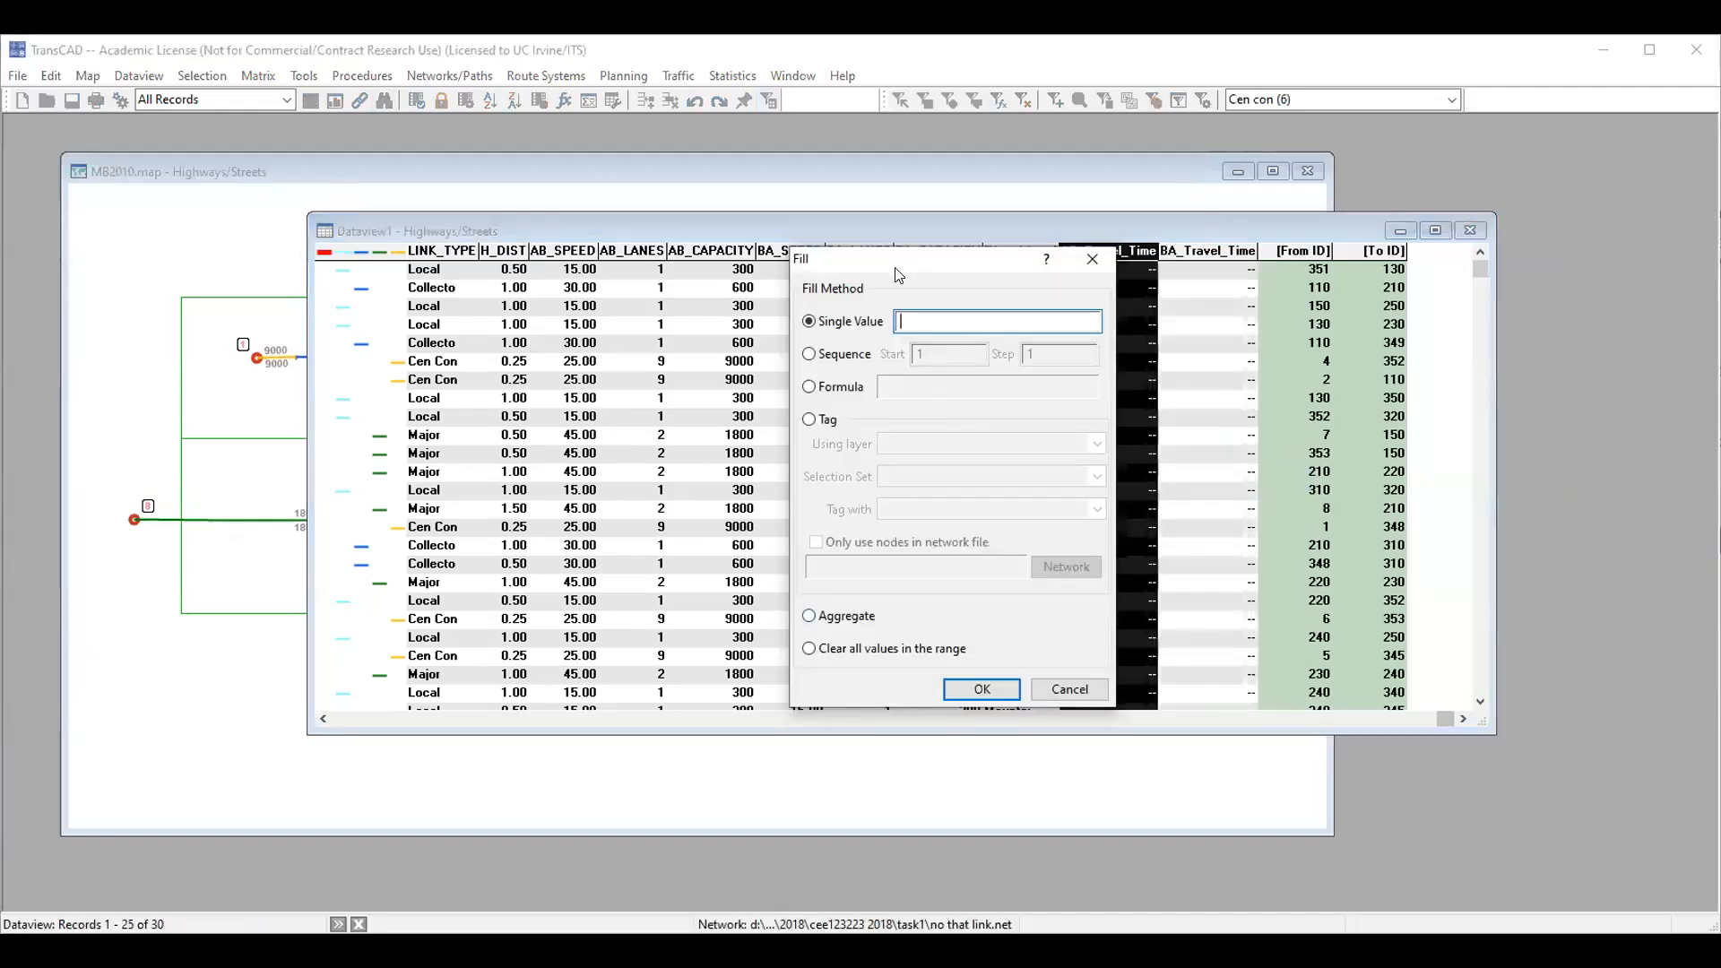
drag(894, 266, 716, 320)
click(653, 441)
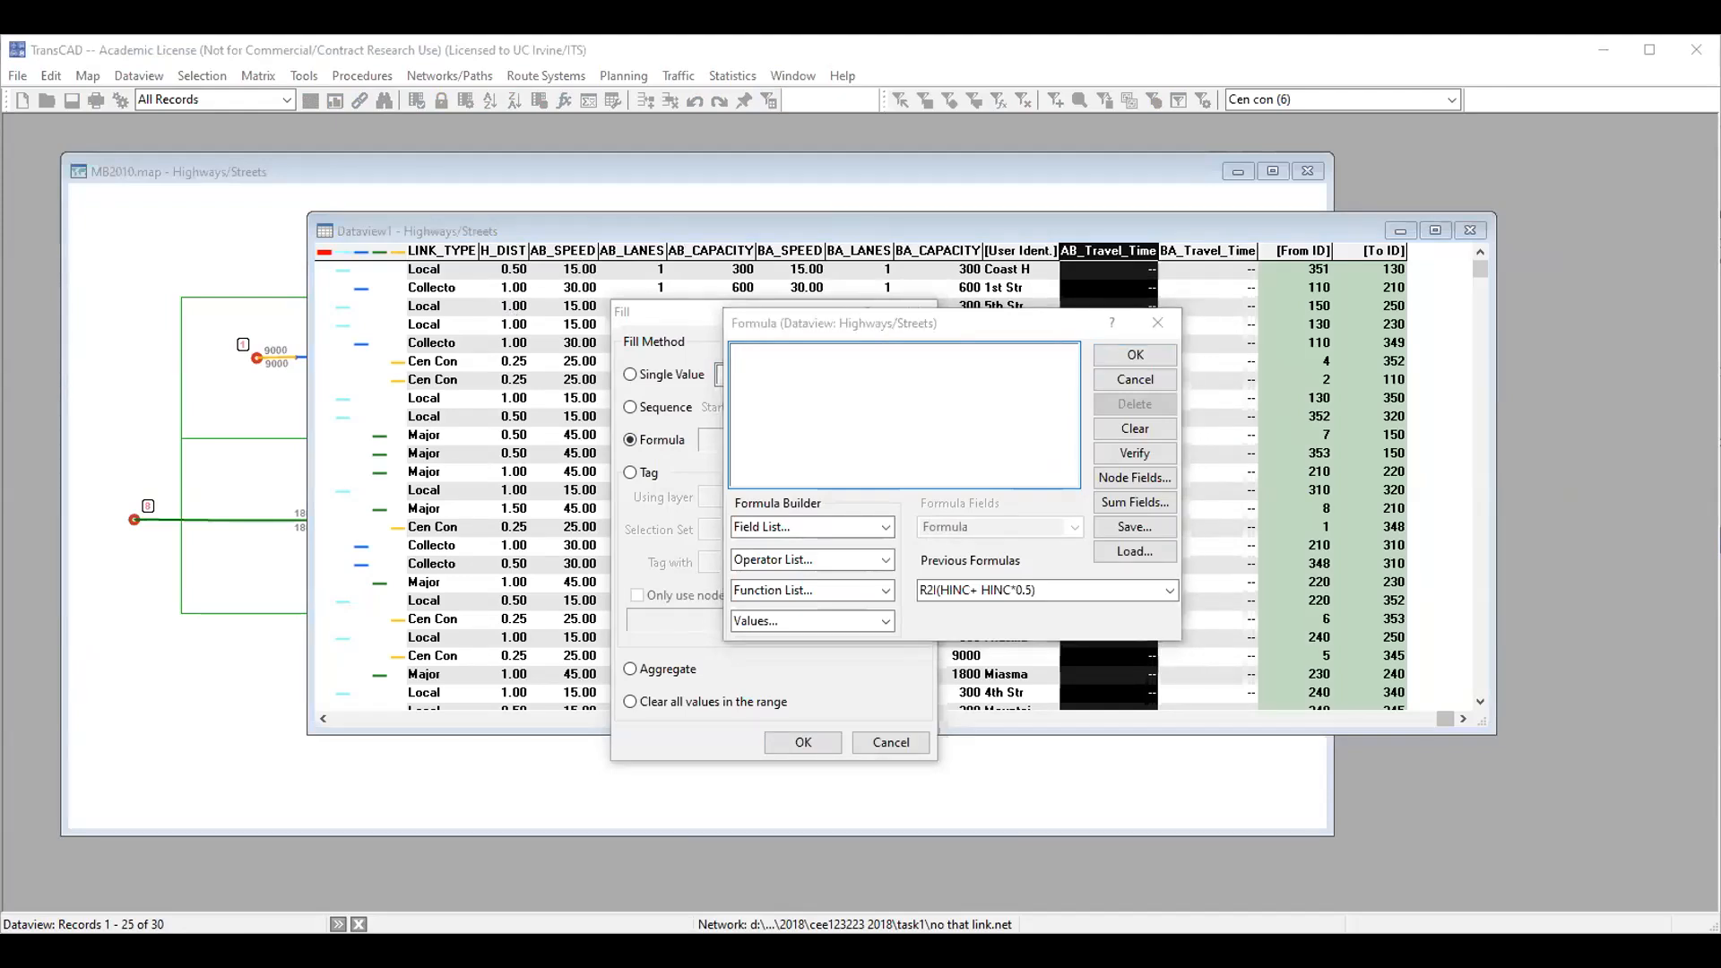
- Switch to Acrobat Reader and review Table 1, Miasma Beach Speed-Capacity Table, in the Task 1 PDF
key(alt+Tab)
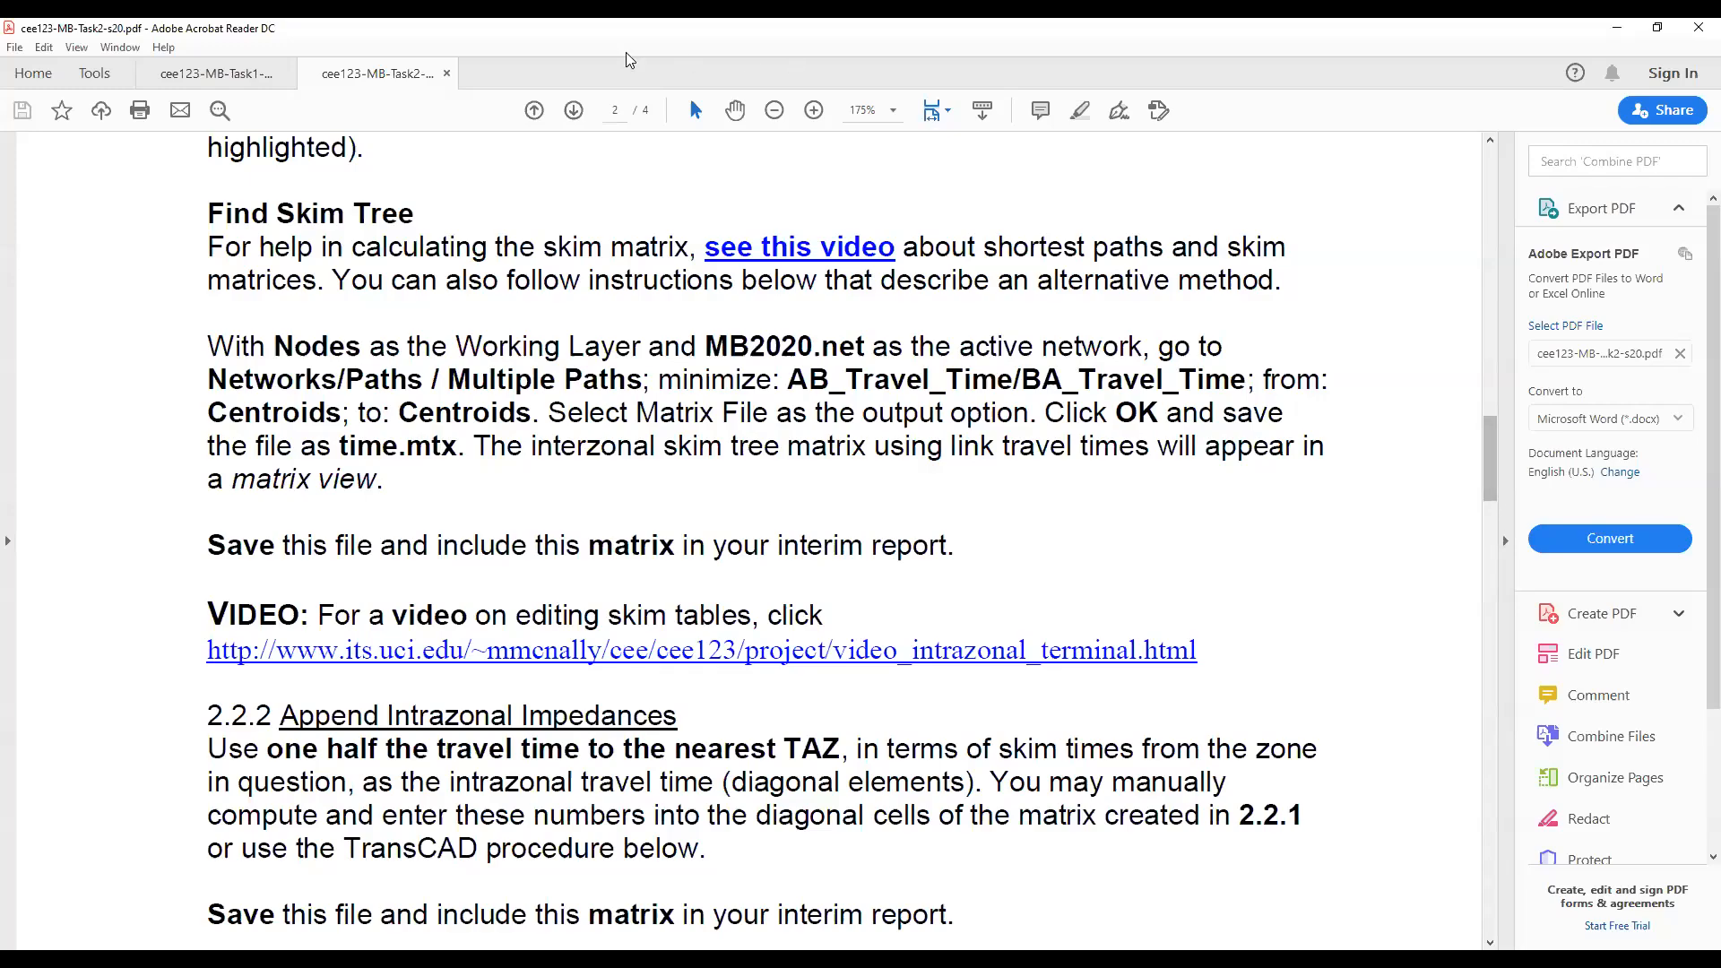
click(218, 79)
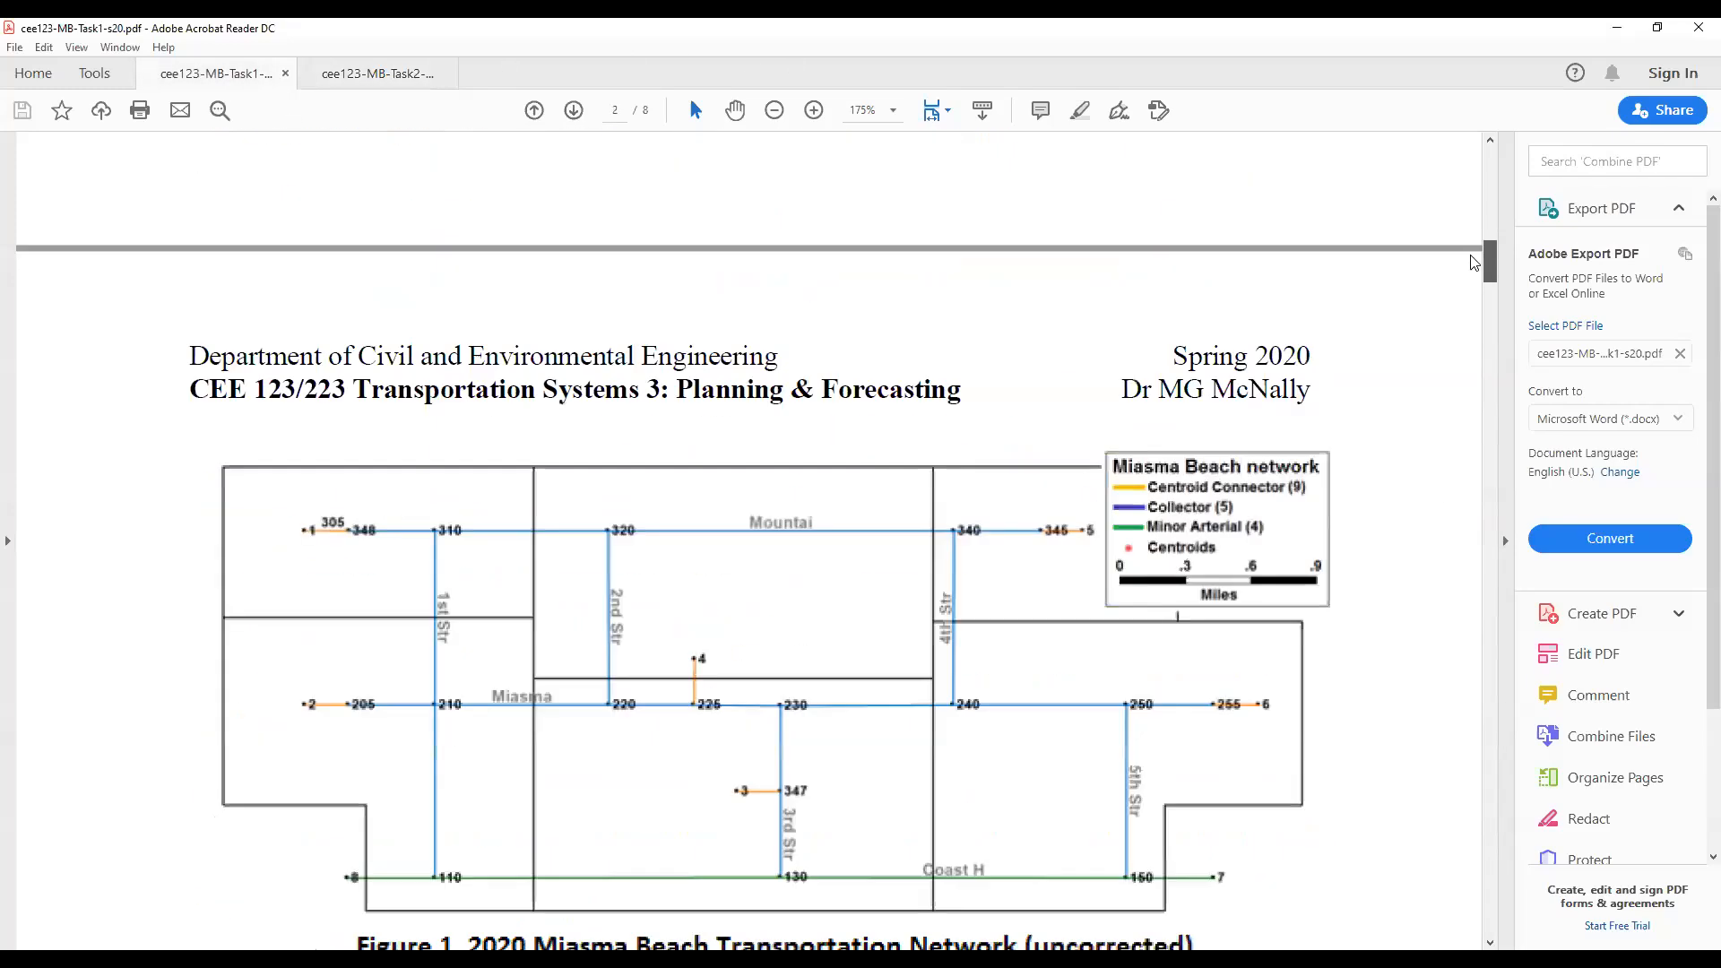
drag(1489, 515, 1471, 210)
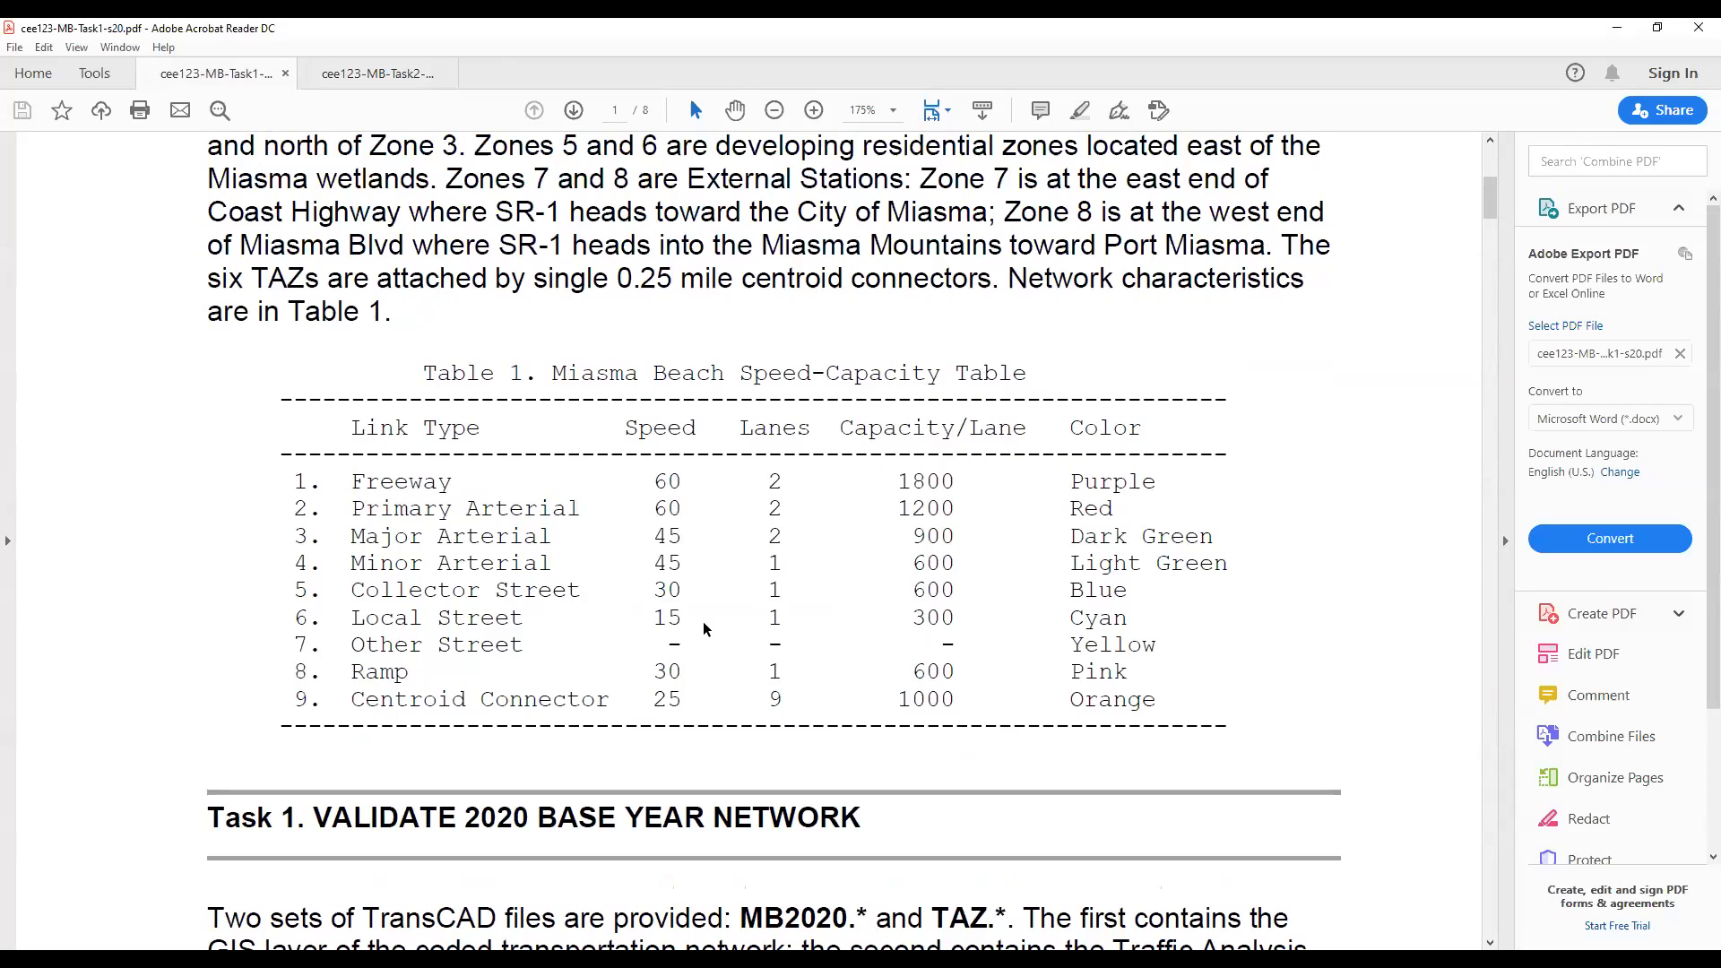
scroll(702, 622, down, 5)
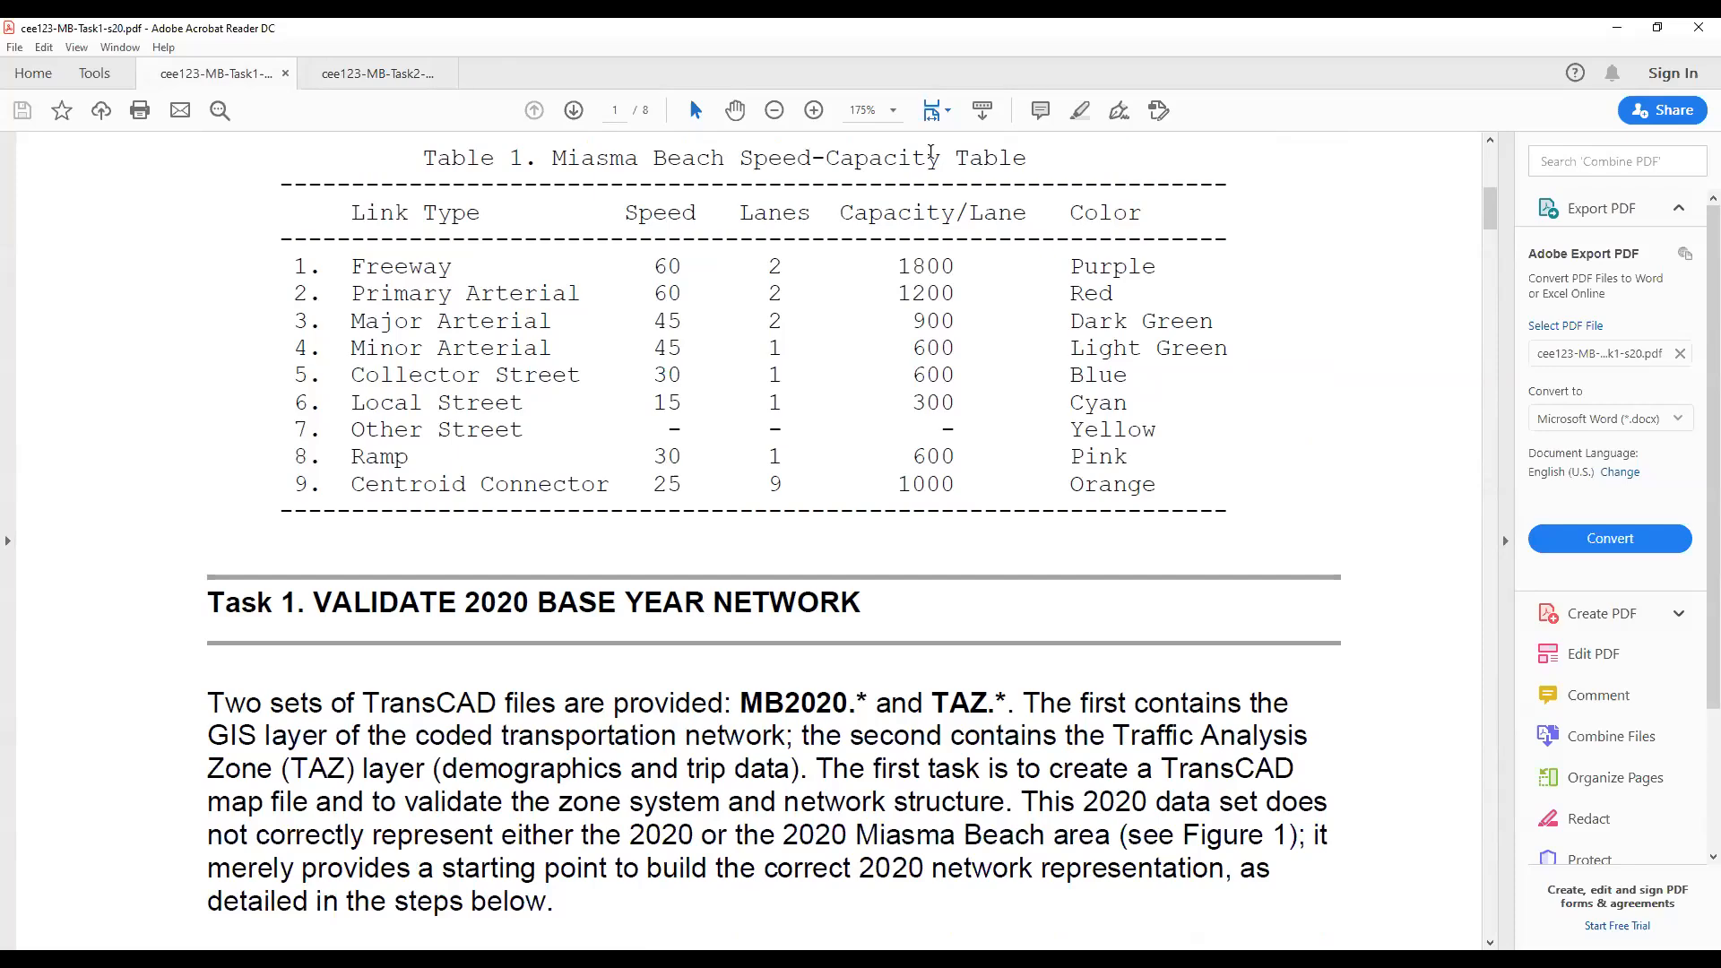
- In the Task 2 PDF, review the Find Skim Tree and 2.2.2 sections and open the linked video on editing skim tables
click(424, 84)
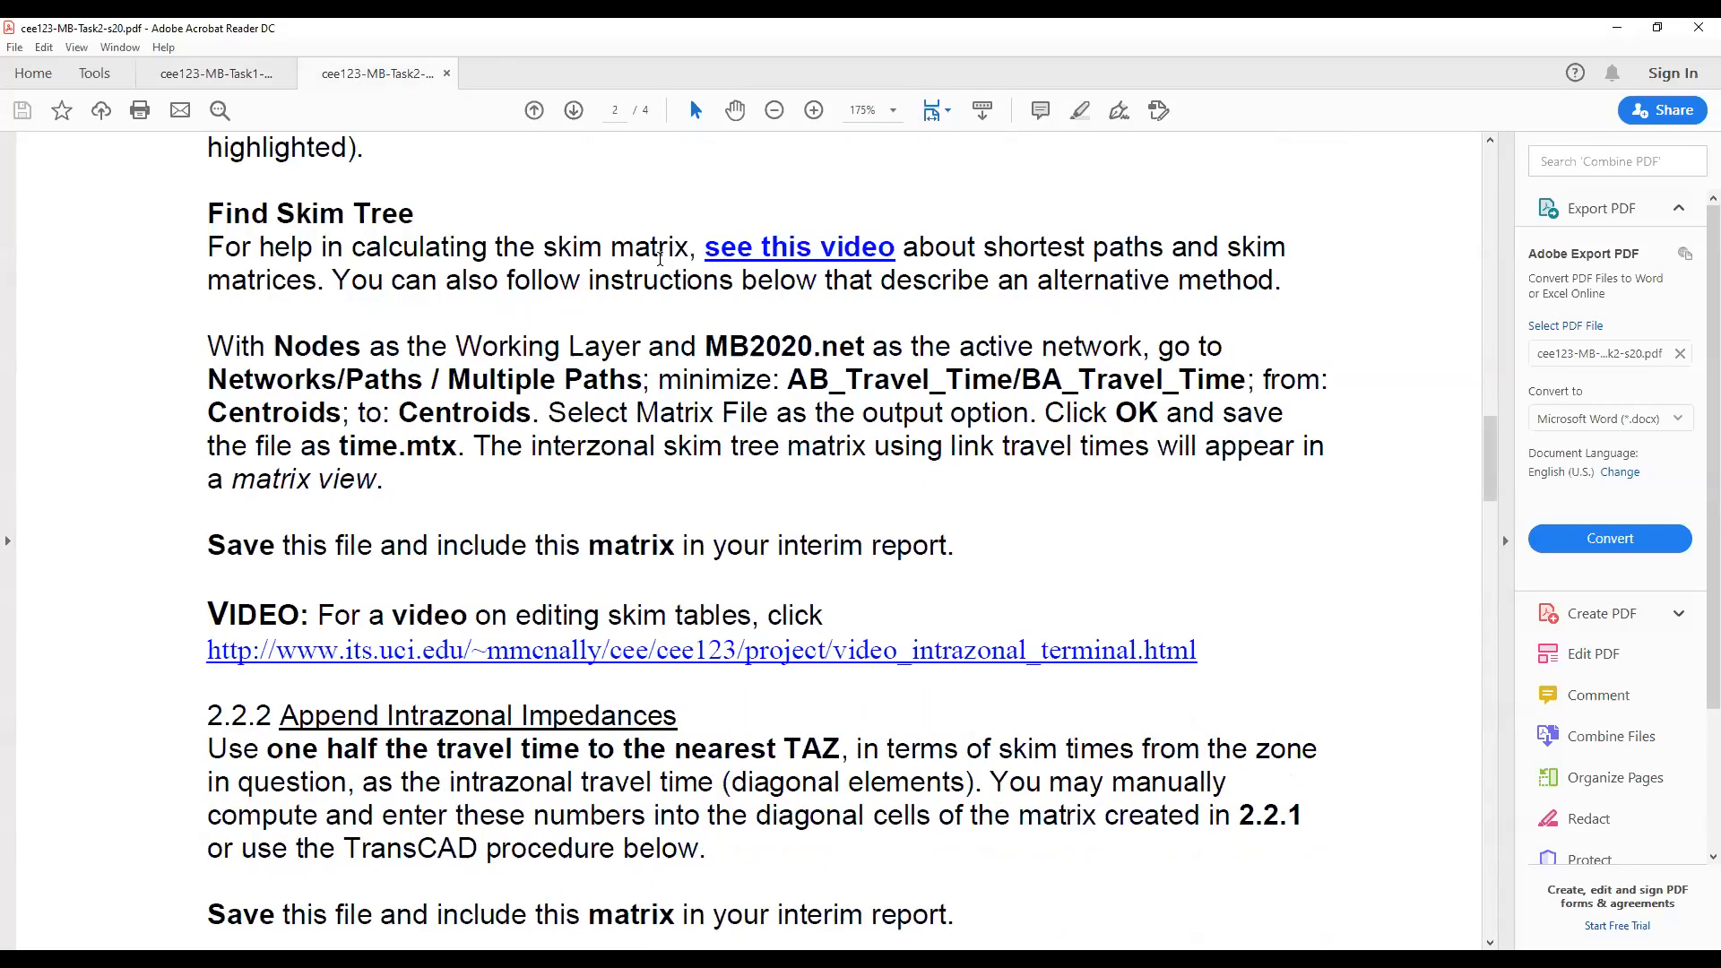
scroll(825, 533, down, 5)
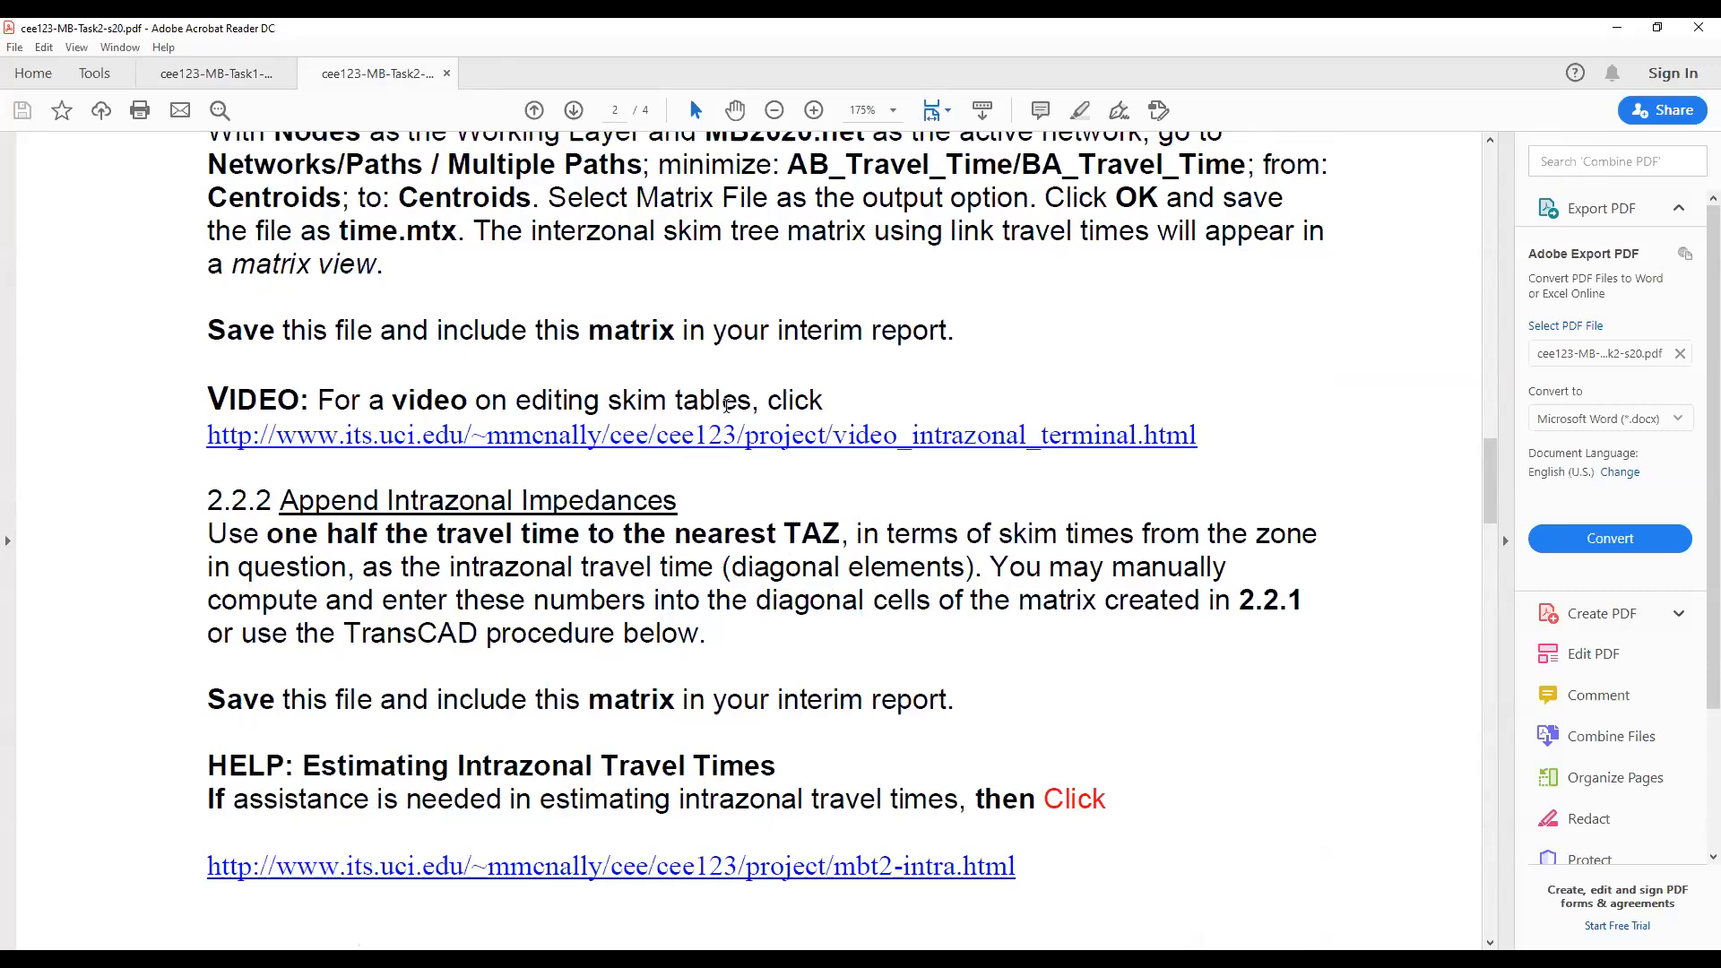
click(665, 436)
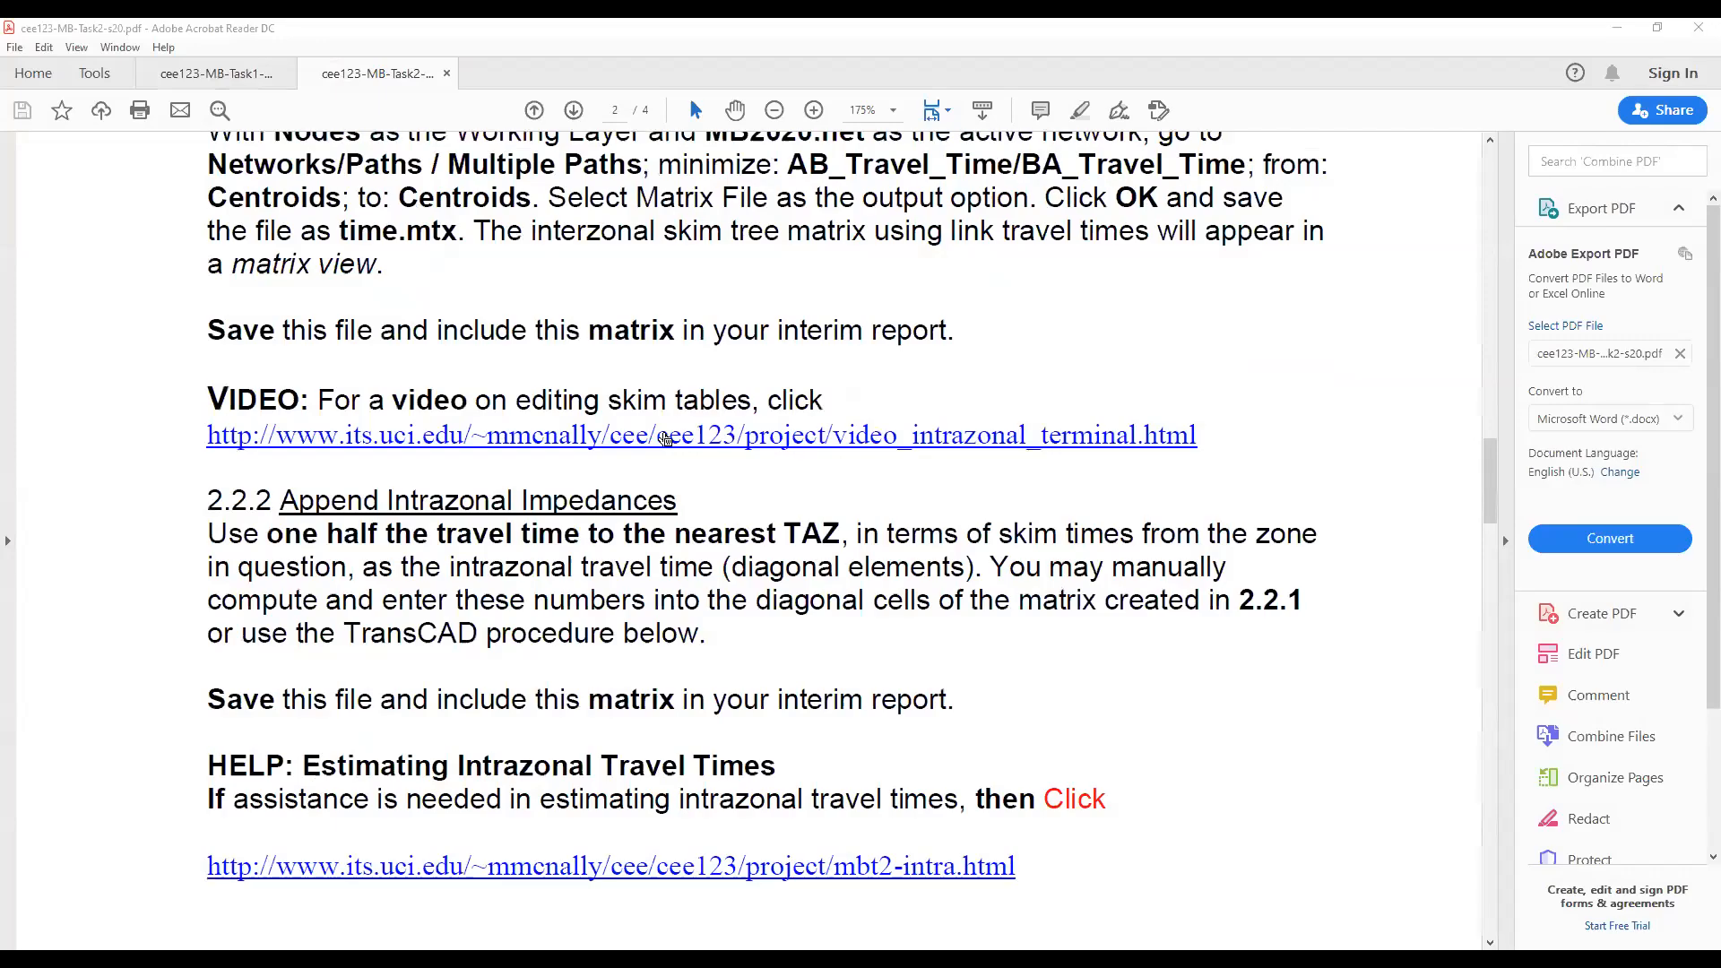
- Review the Task 2 PDF from the Find Skim Tree section back to section 2.1 Create TransCAD Network File
scroll(789, 411, up, 5)
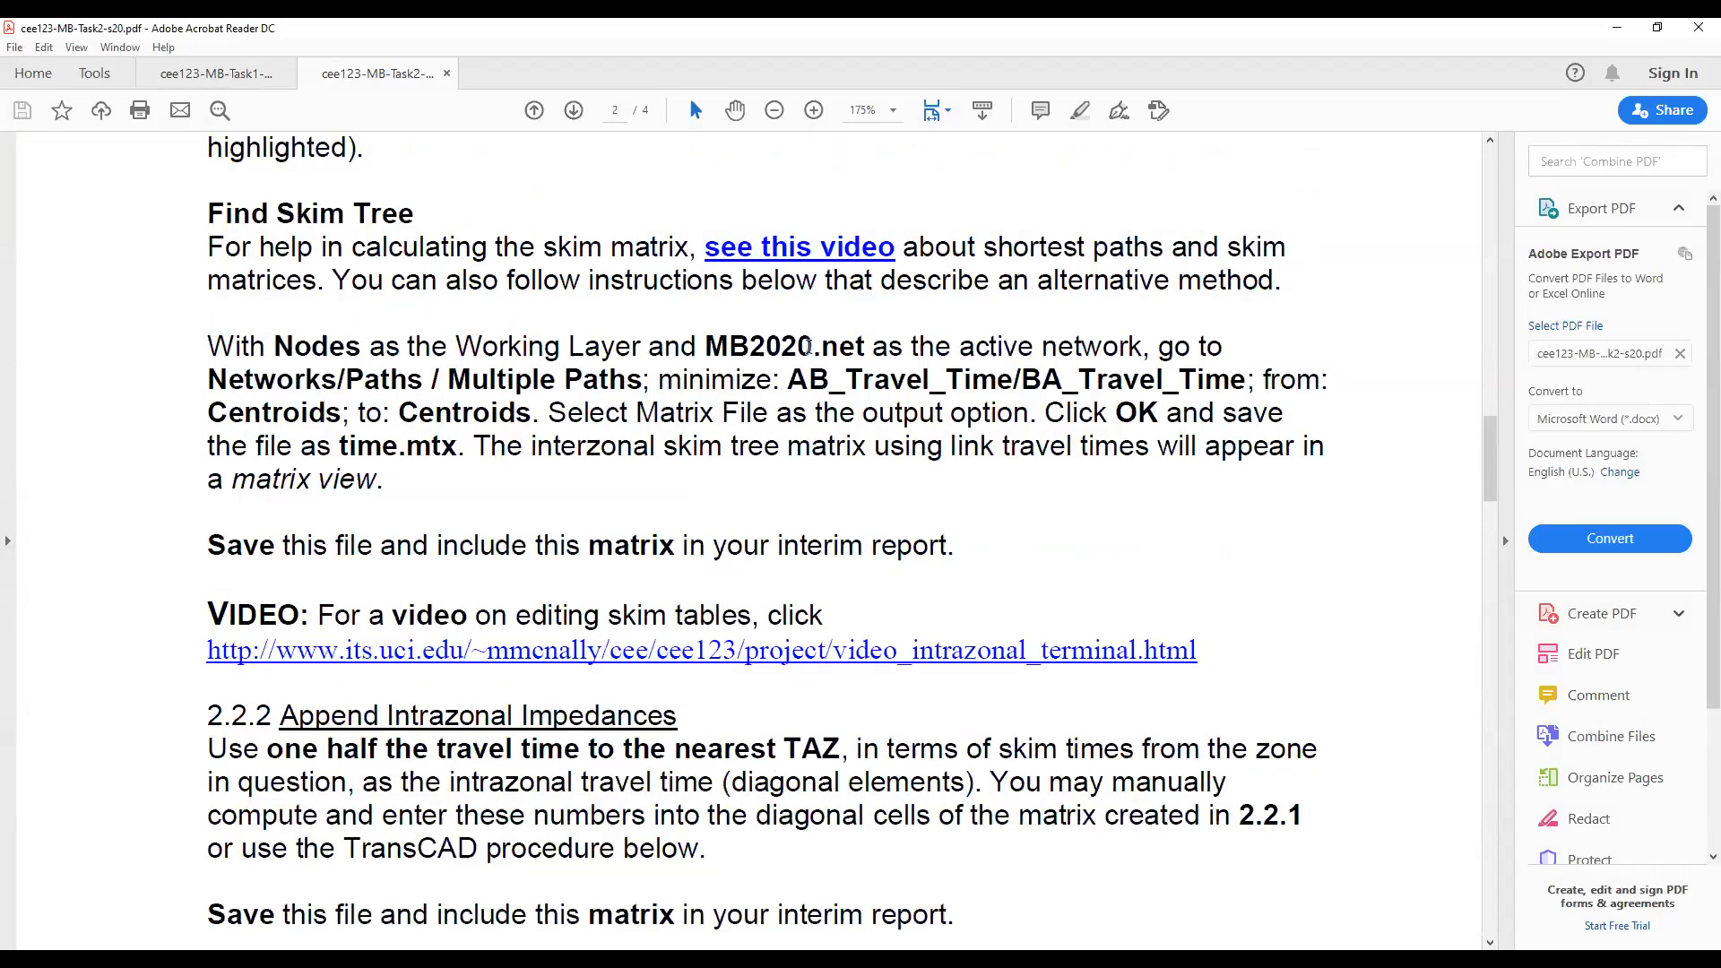
scroll(760, 486, up, 1)
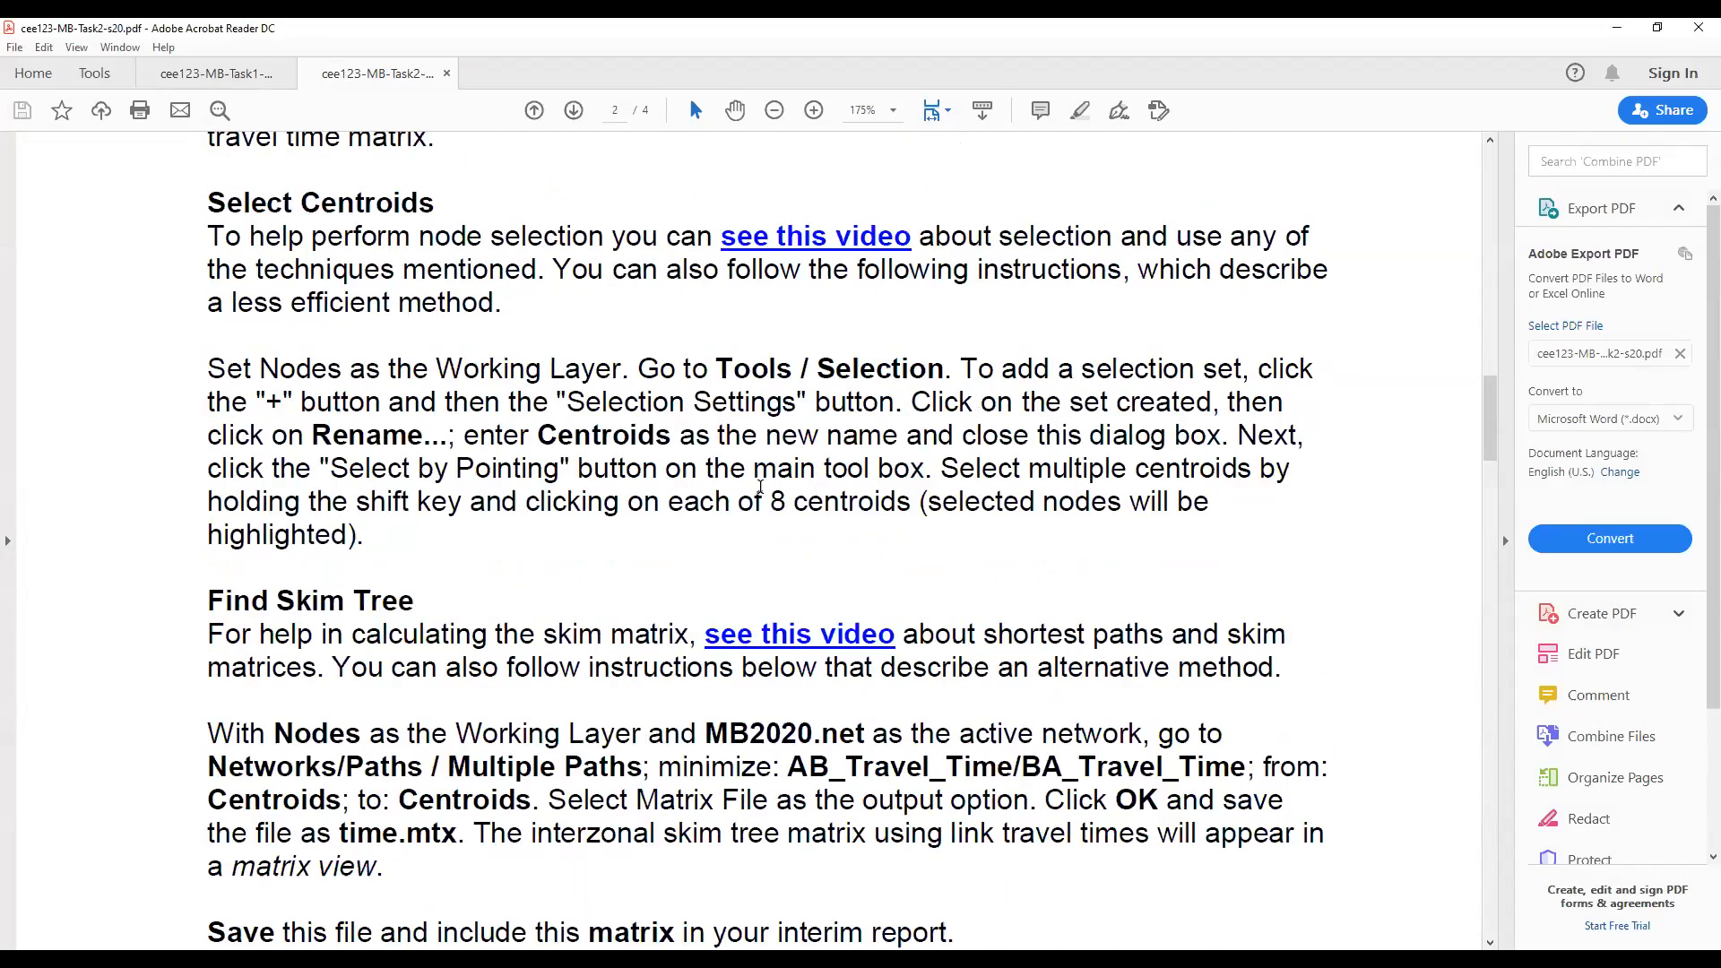
scroll(826, 436, up, 4)
scroll(826, 435, up, 5)
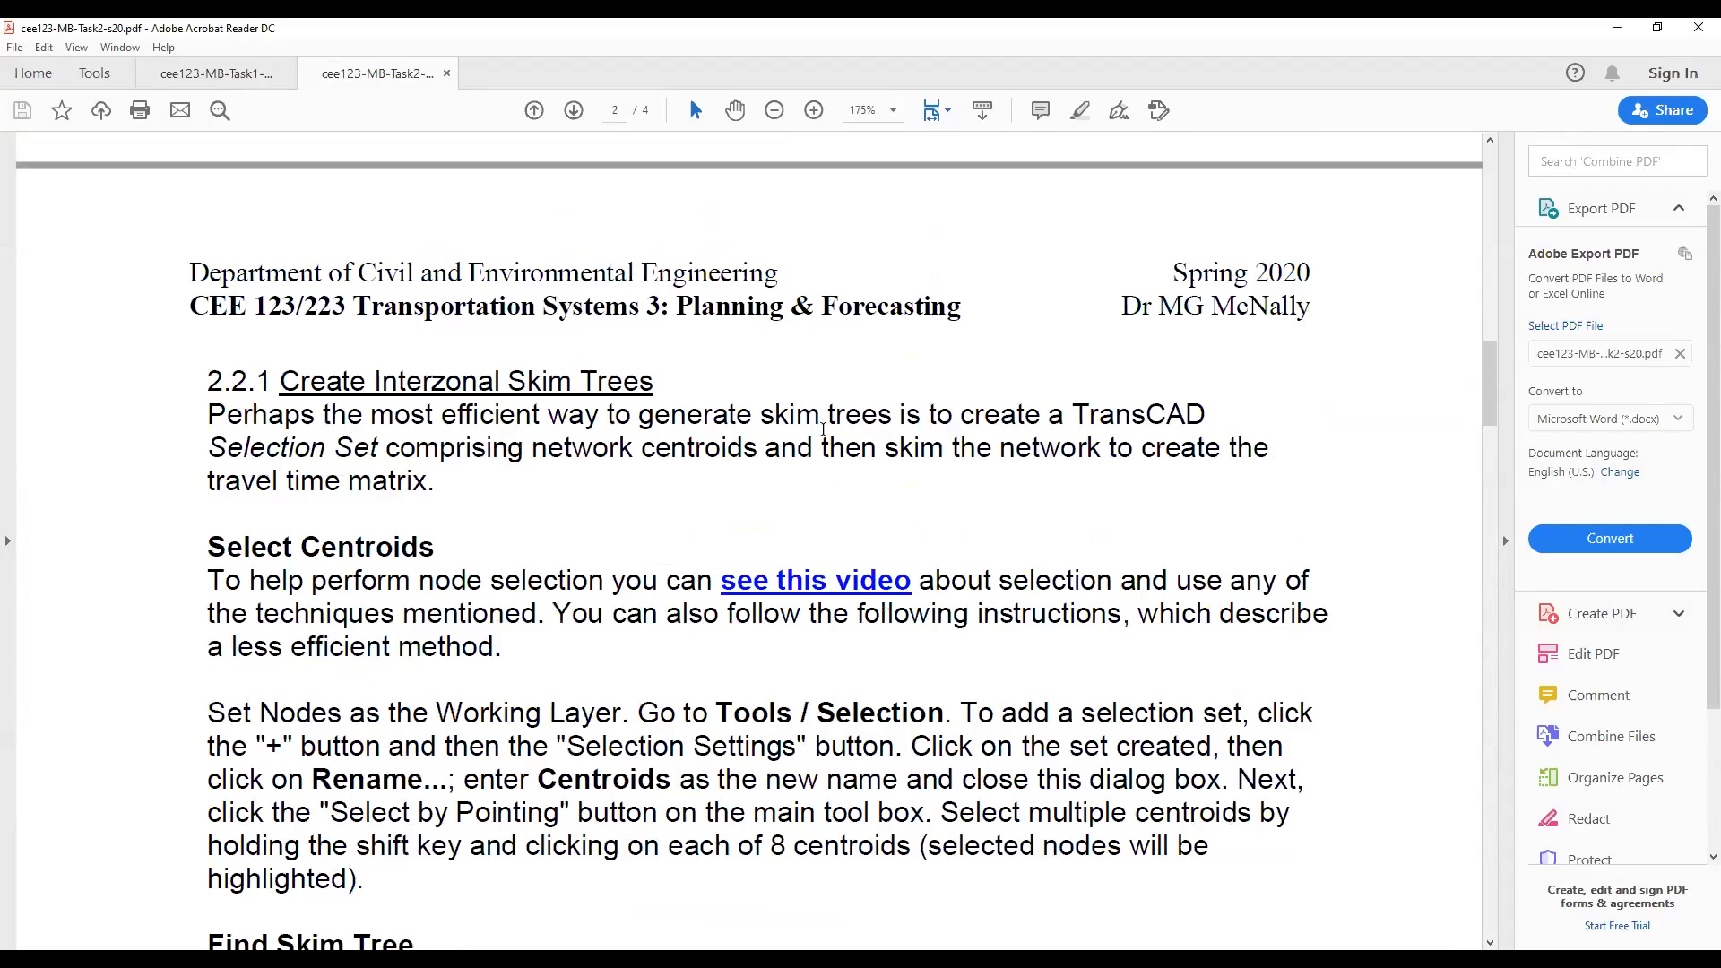
scroll(597, 731, up, 8)
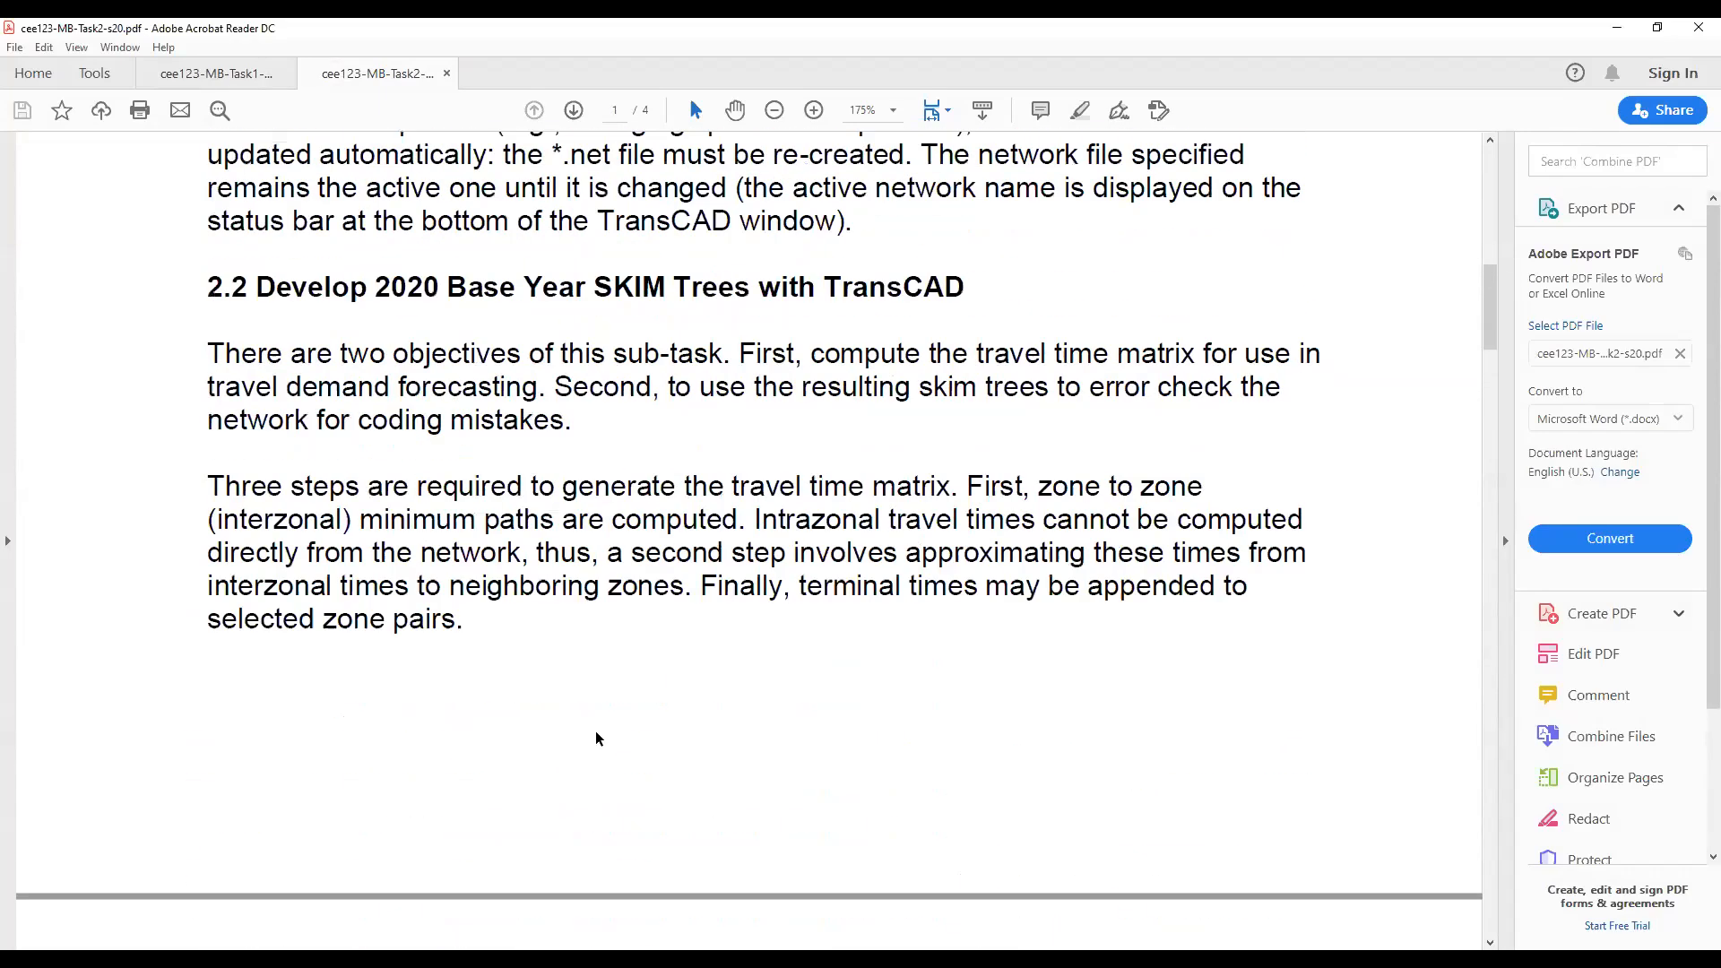
scroll(998, 657, up, 4)
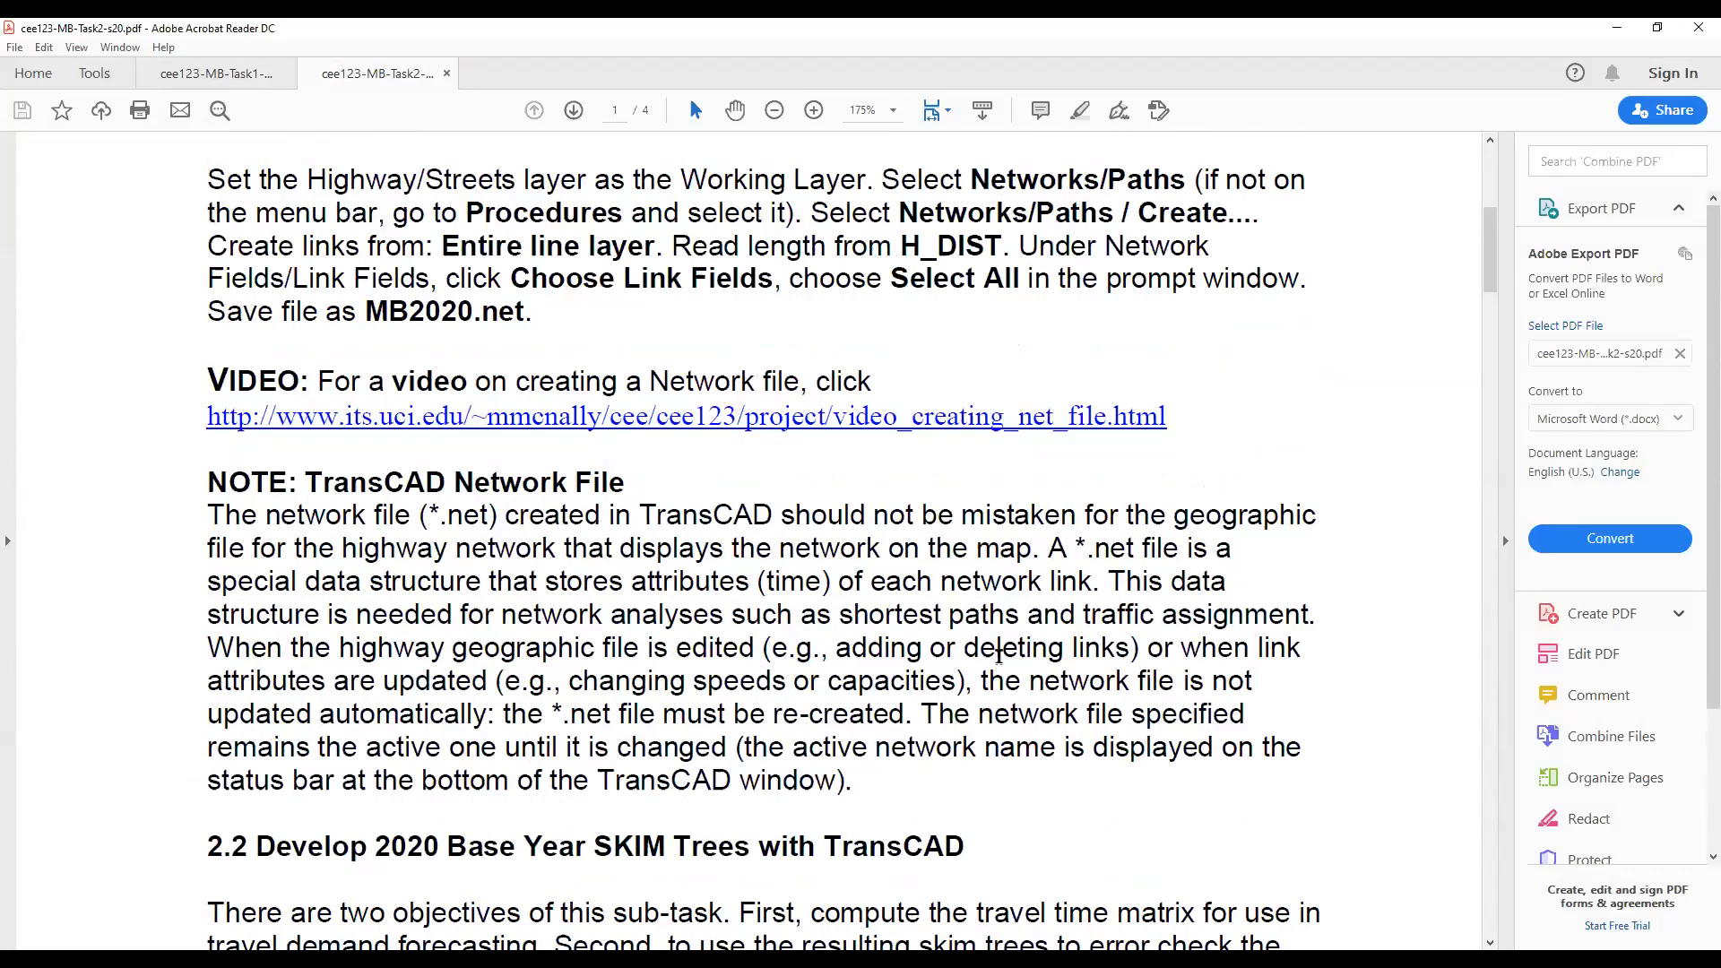
scroll(903, 650, up, 5)
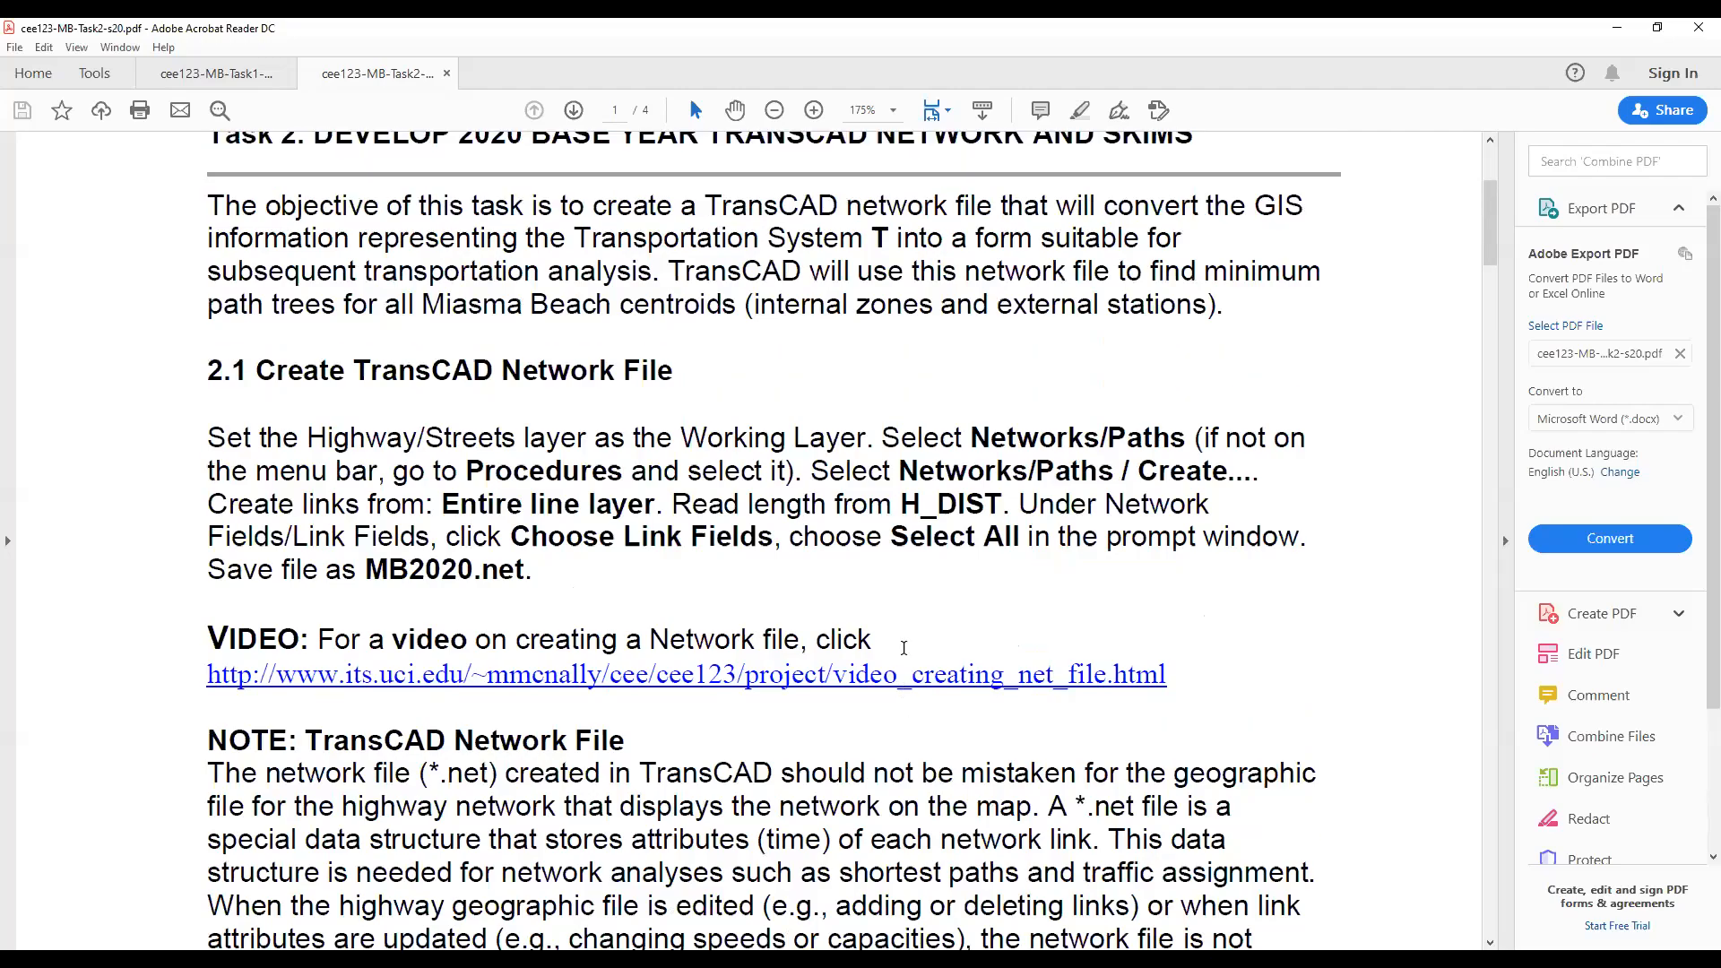
- Revisit the Find Skim Tree instructions in the Task 2 PDF, and cancel the open formula entry in TransCAD
scroll(1038, 643, down, 20)
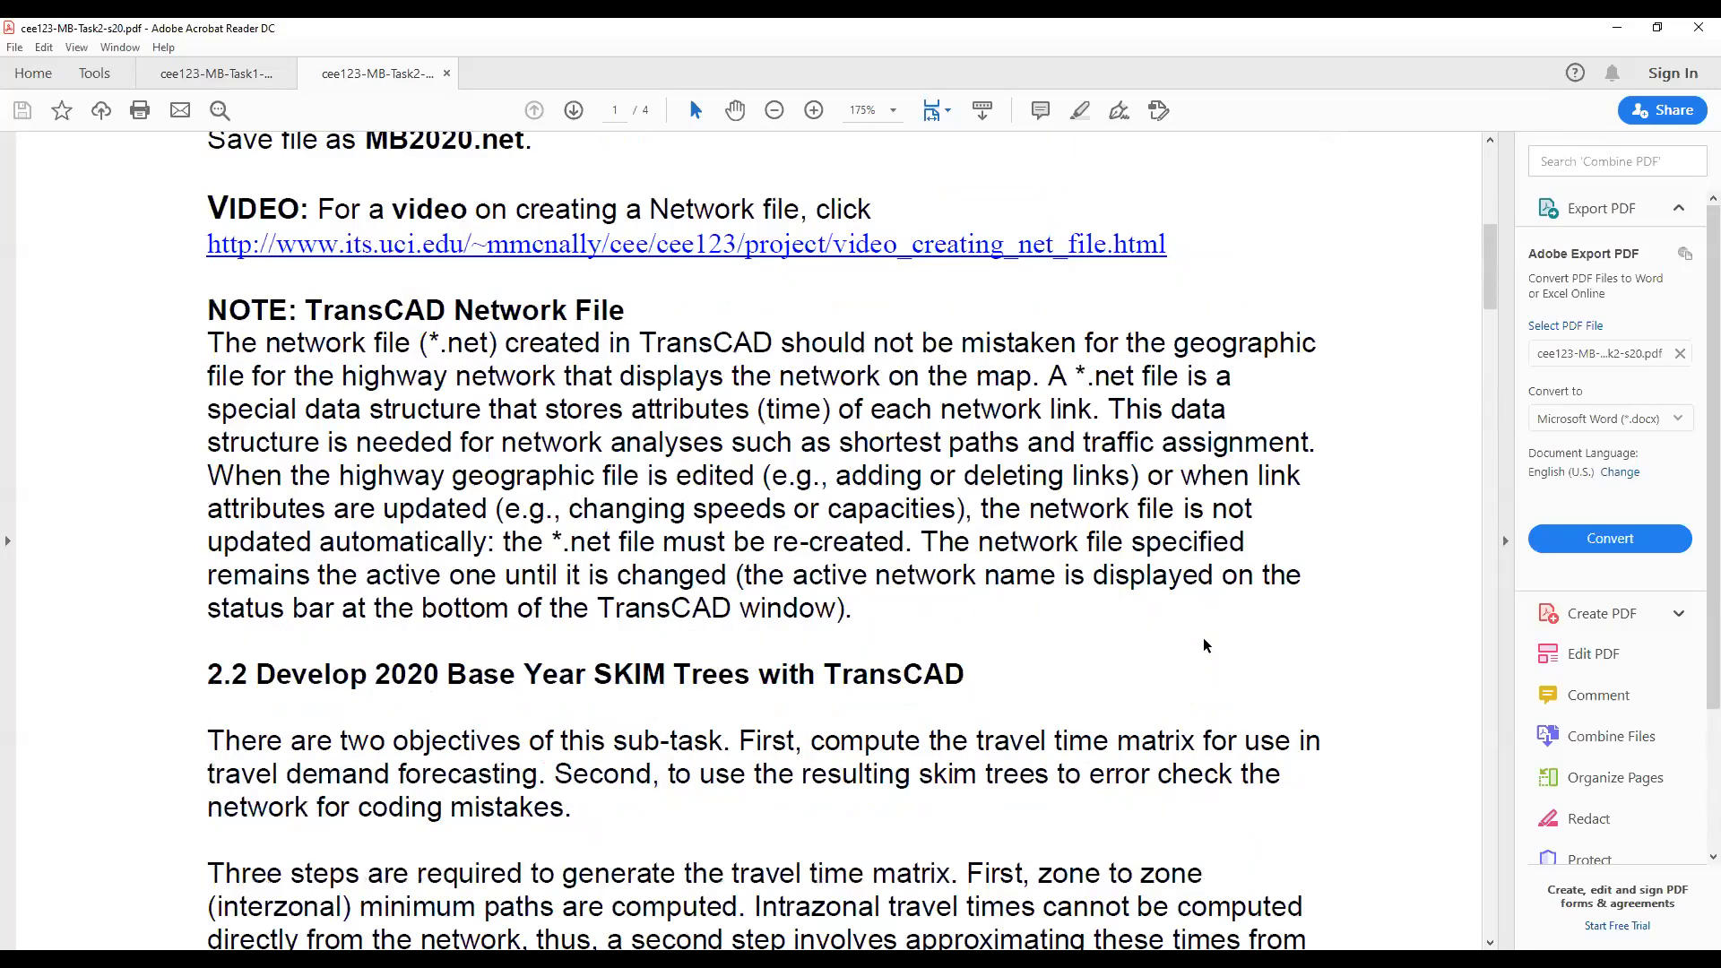
scroll(1202, 638, down, 3)
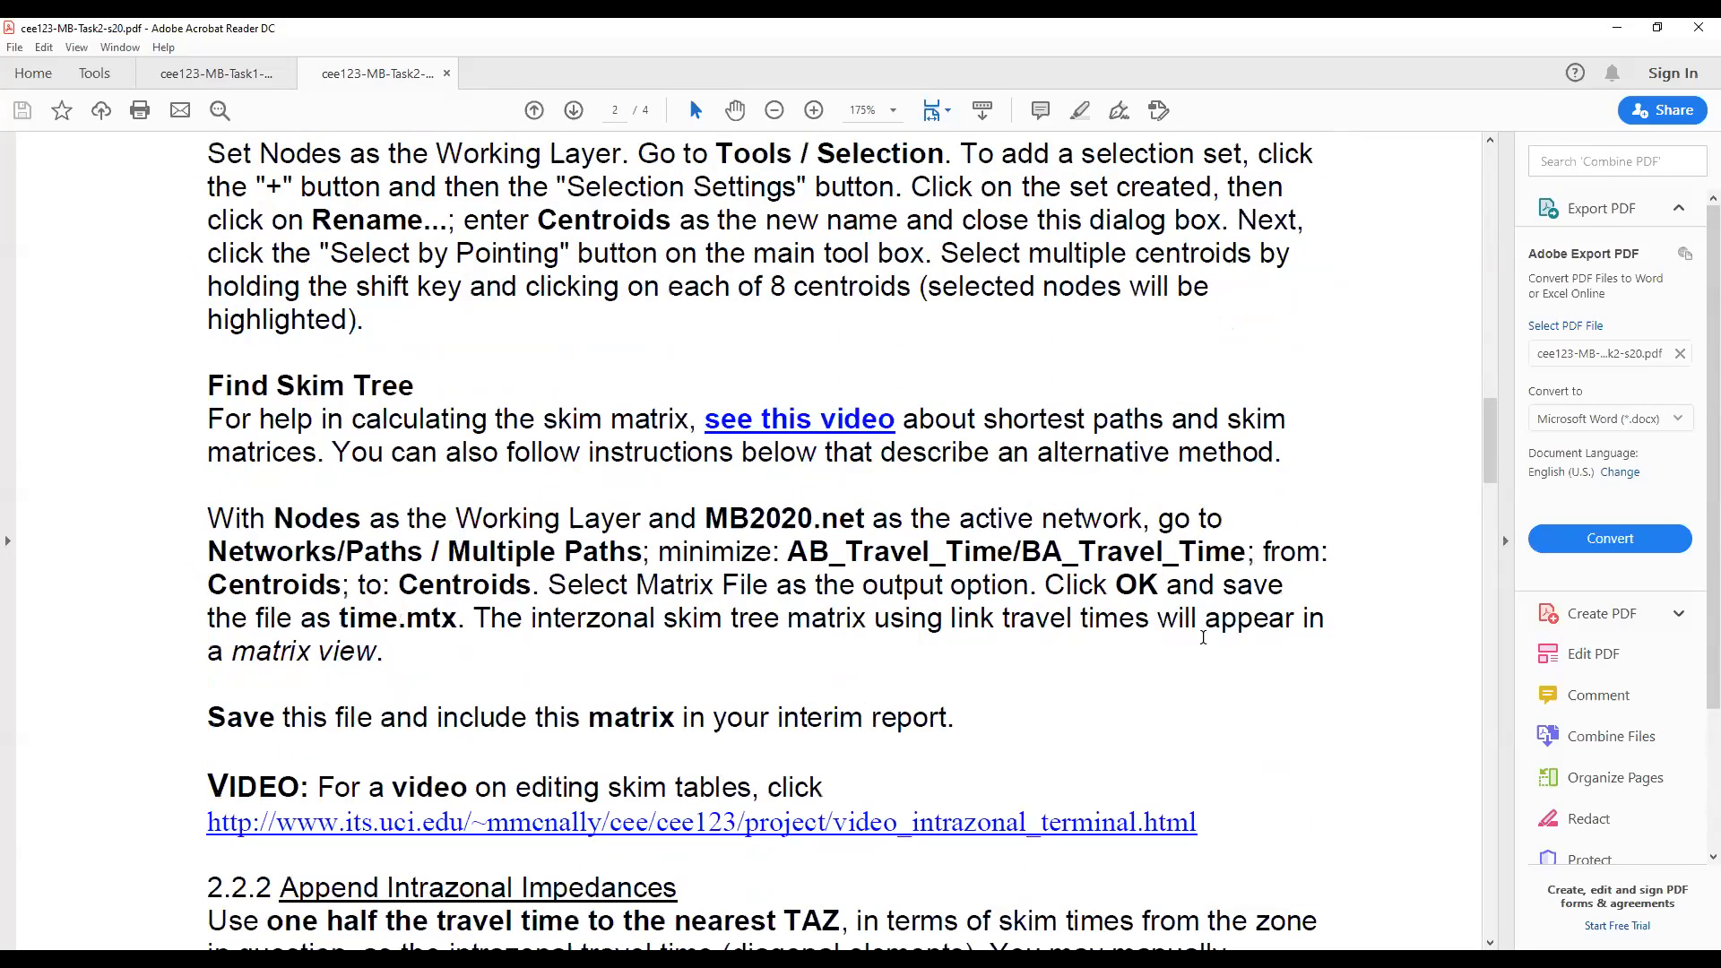
scroll(812, 687, down, 4)
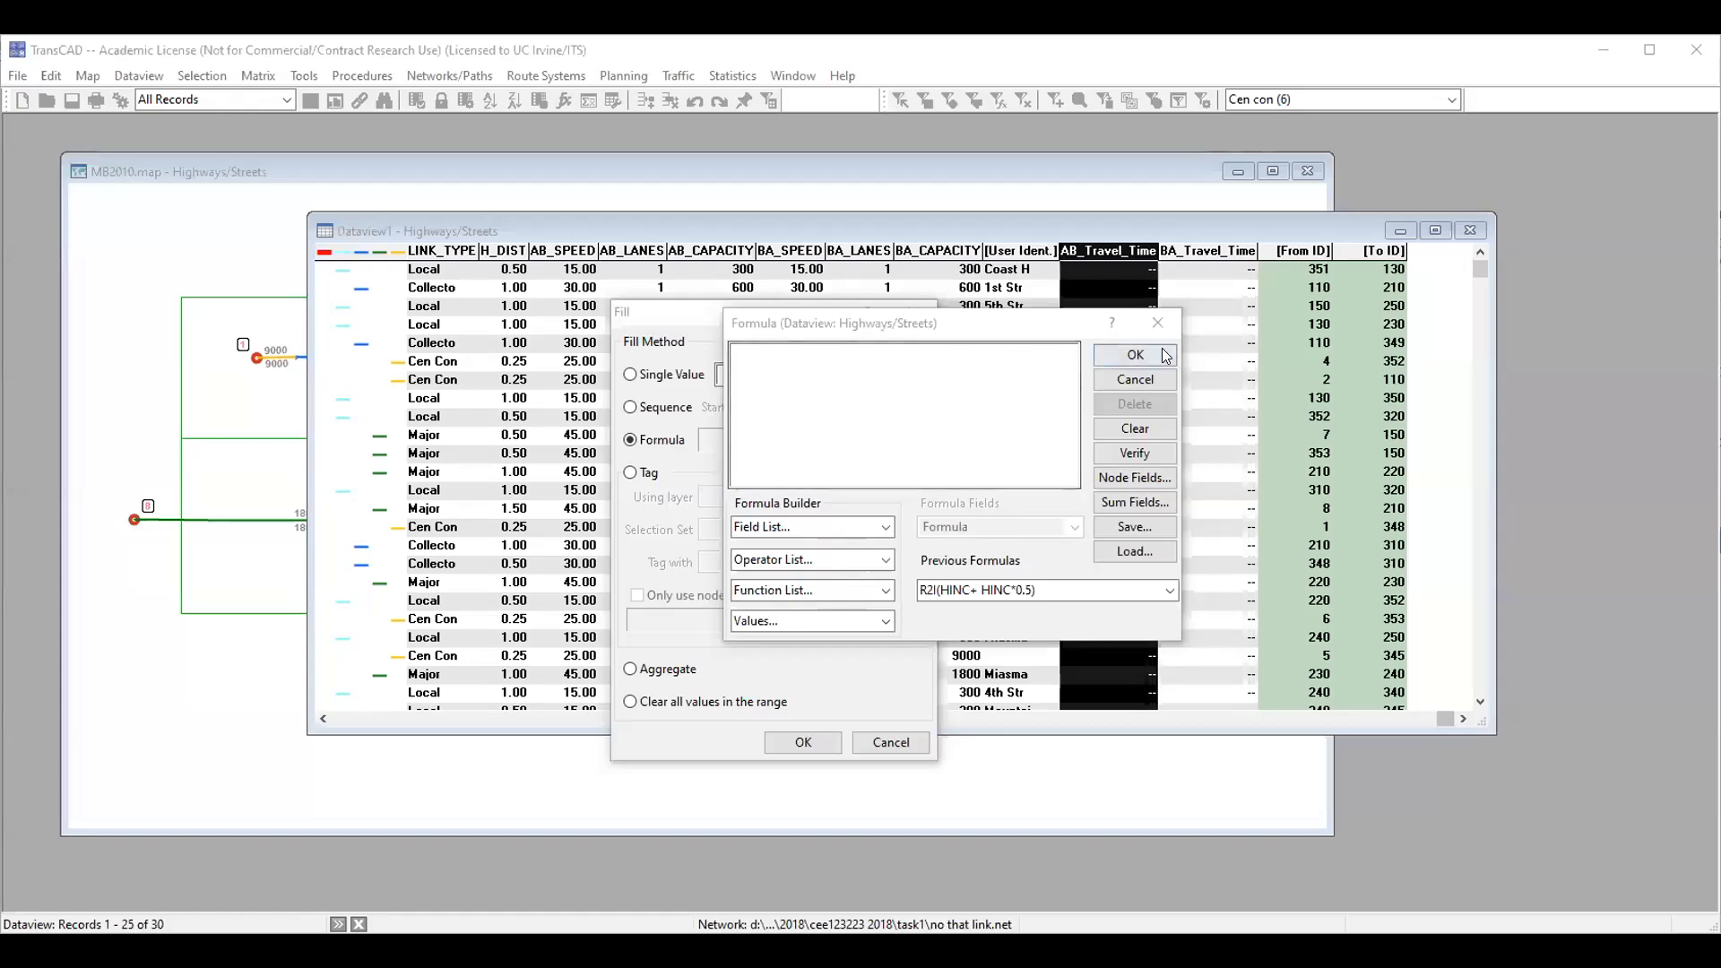
click(1156, 323)
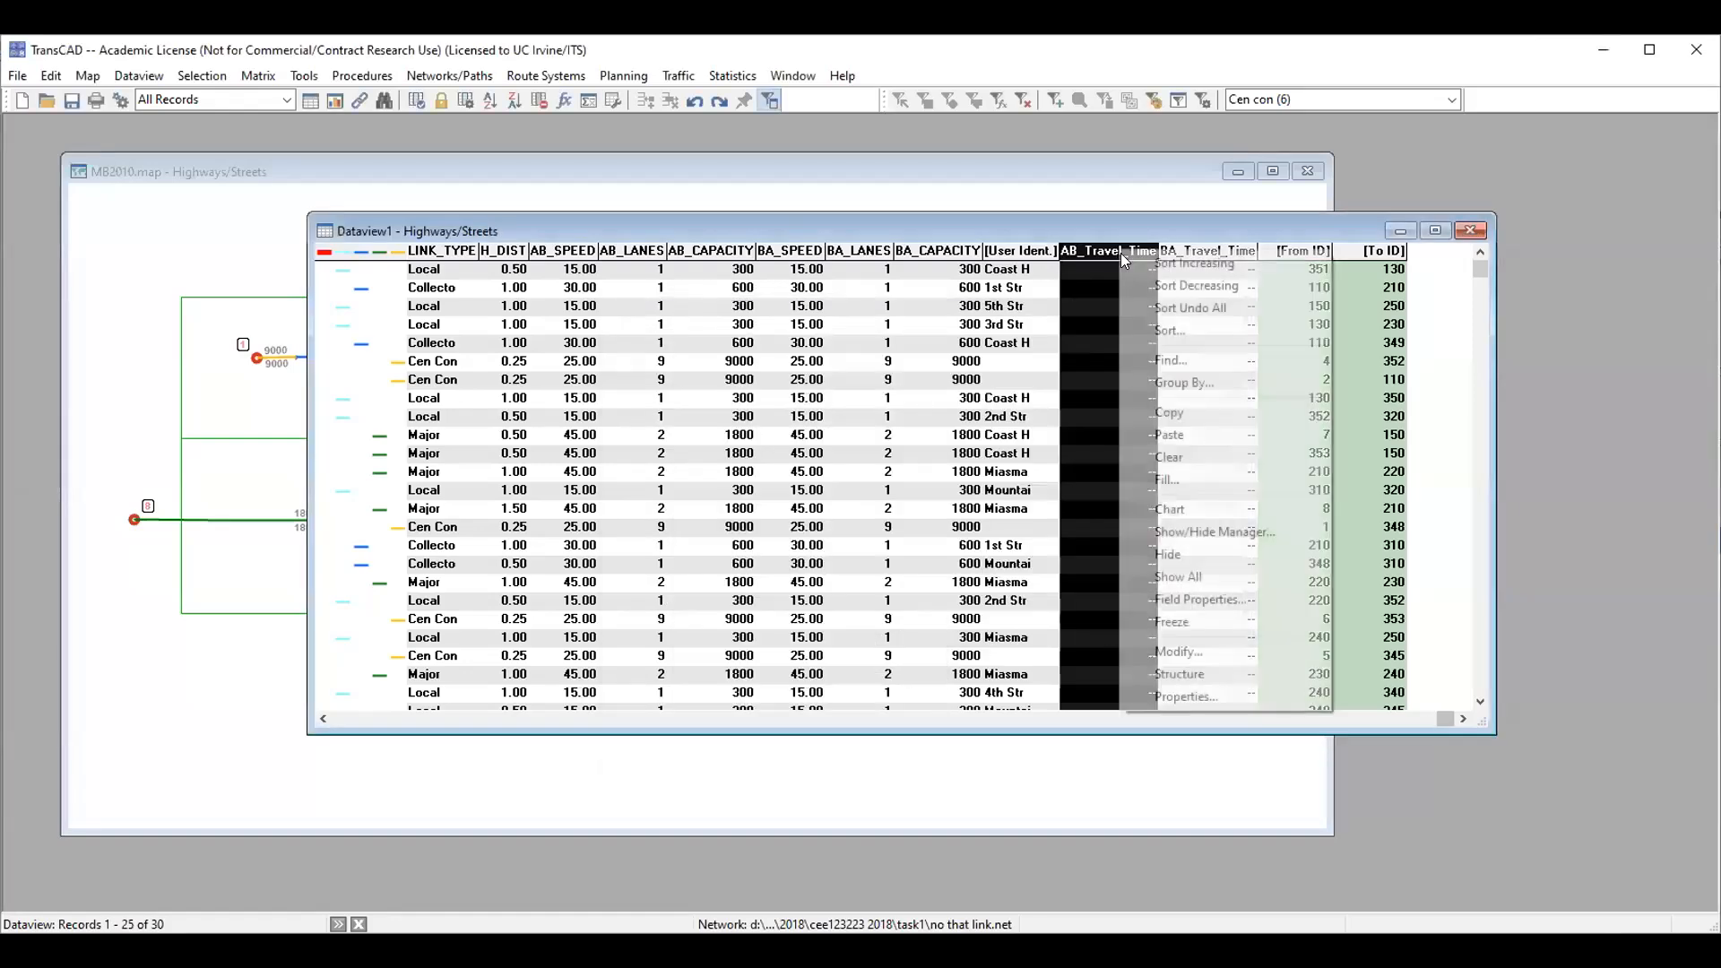
- Fill the AB_Travel_Time column with the formula (H_DIST/ BA_SPEED)*60
right_click(1120, 253)
click(1161, 477)
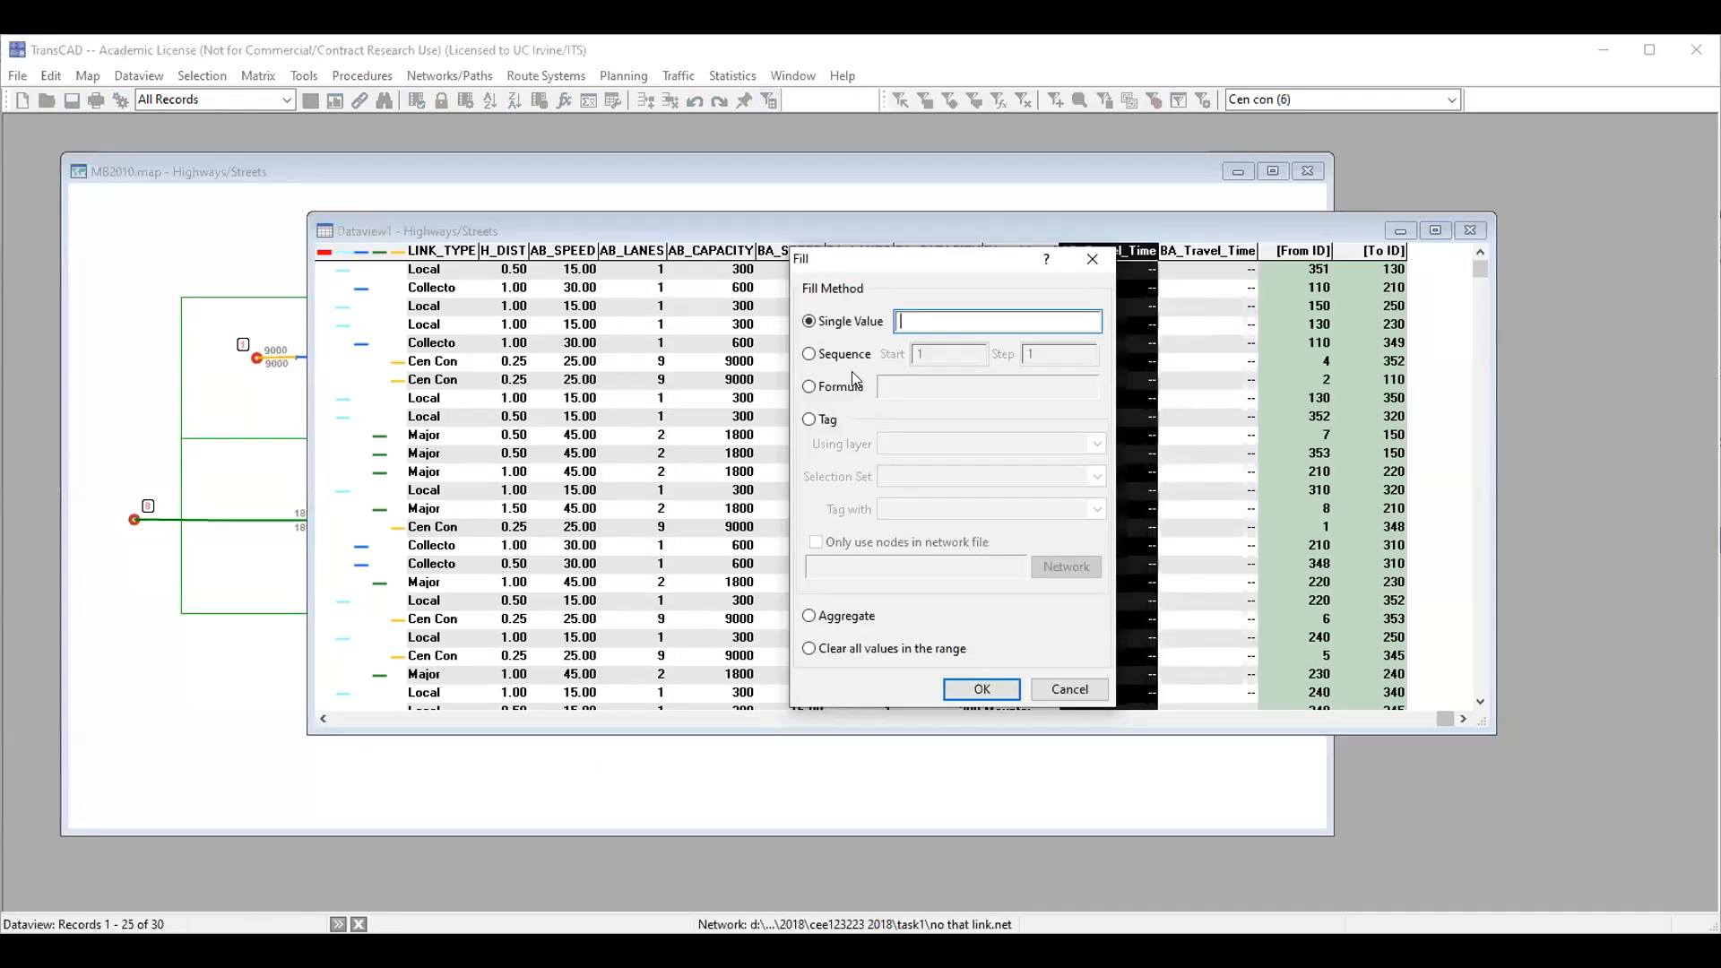
click(809, 386)
click(886, 526)
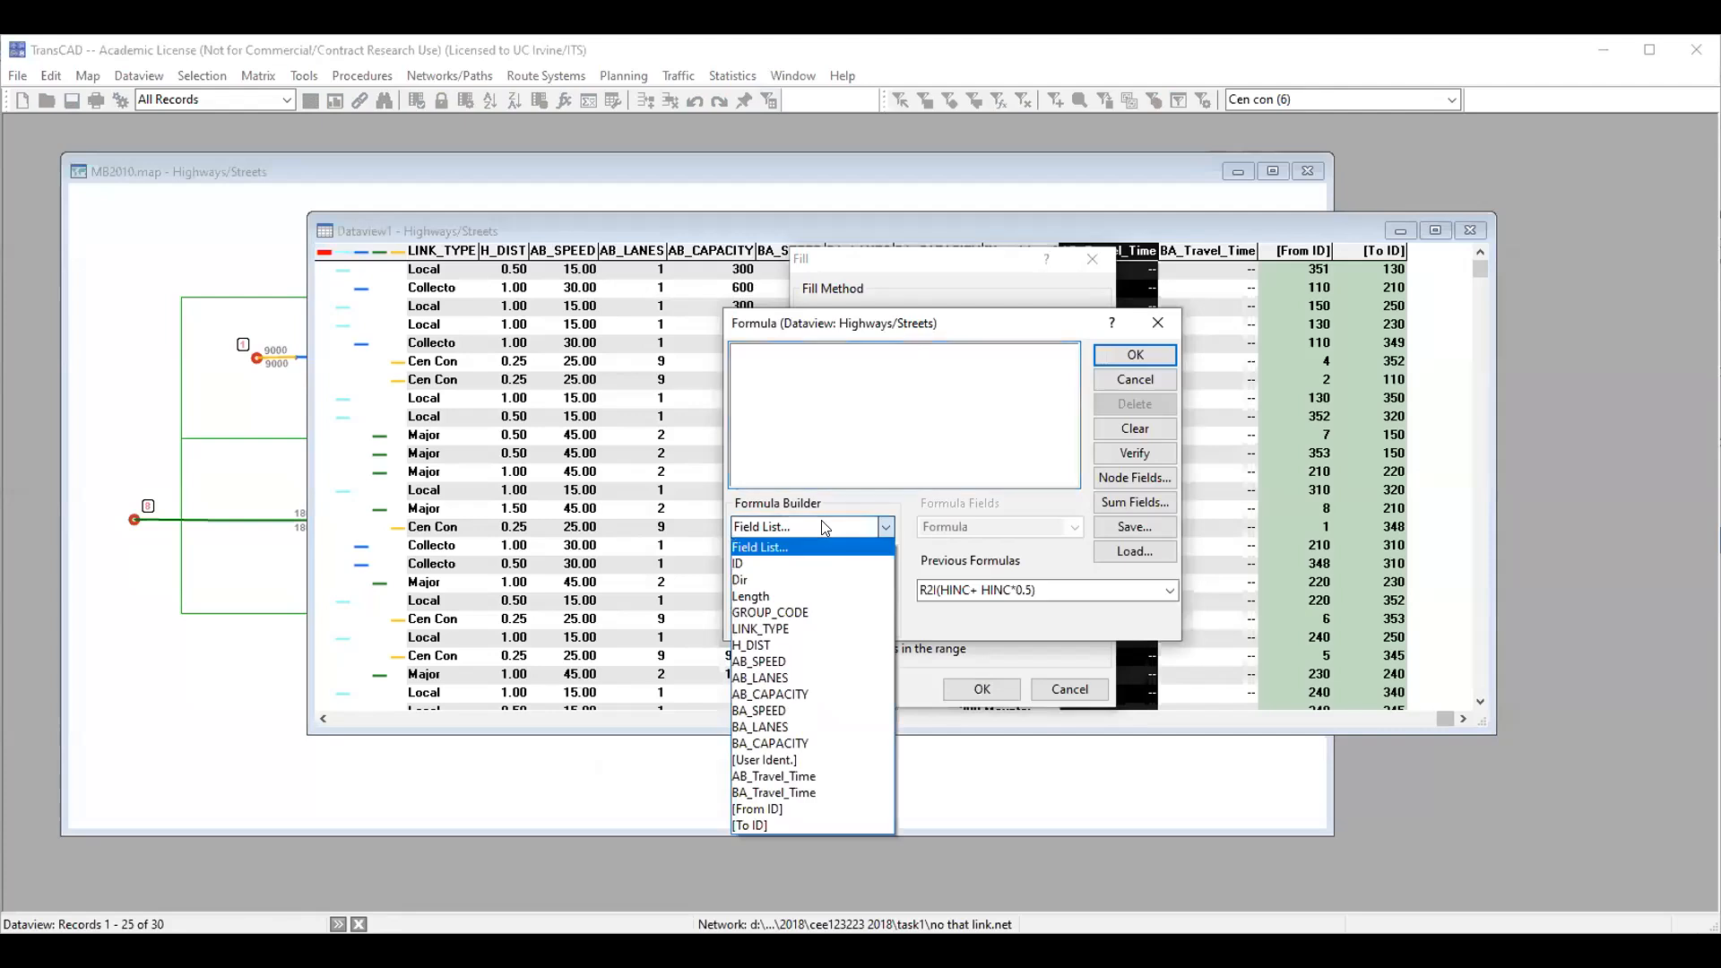
click(799, 646)
text(/)
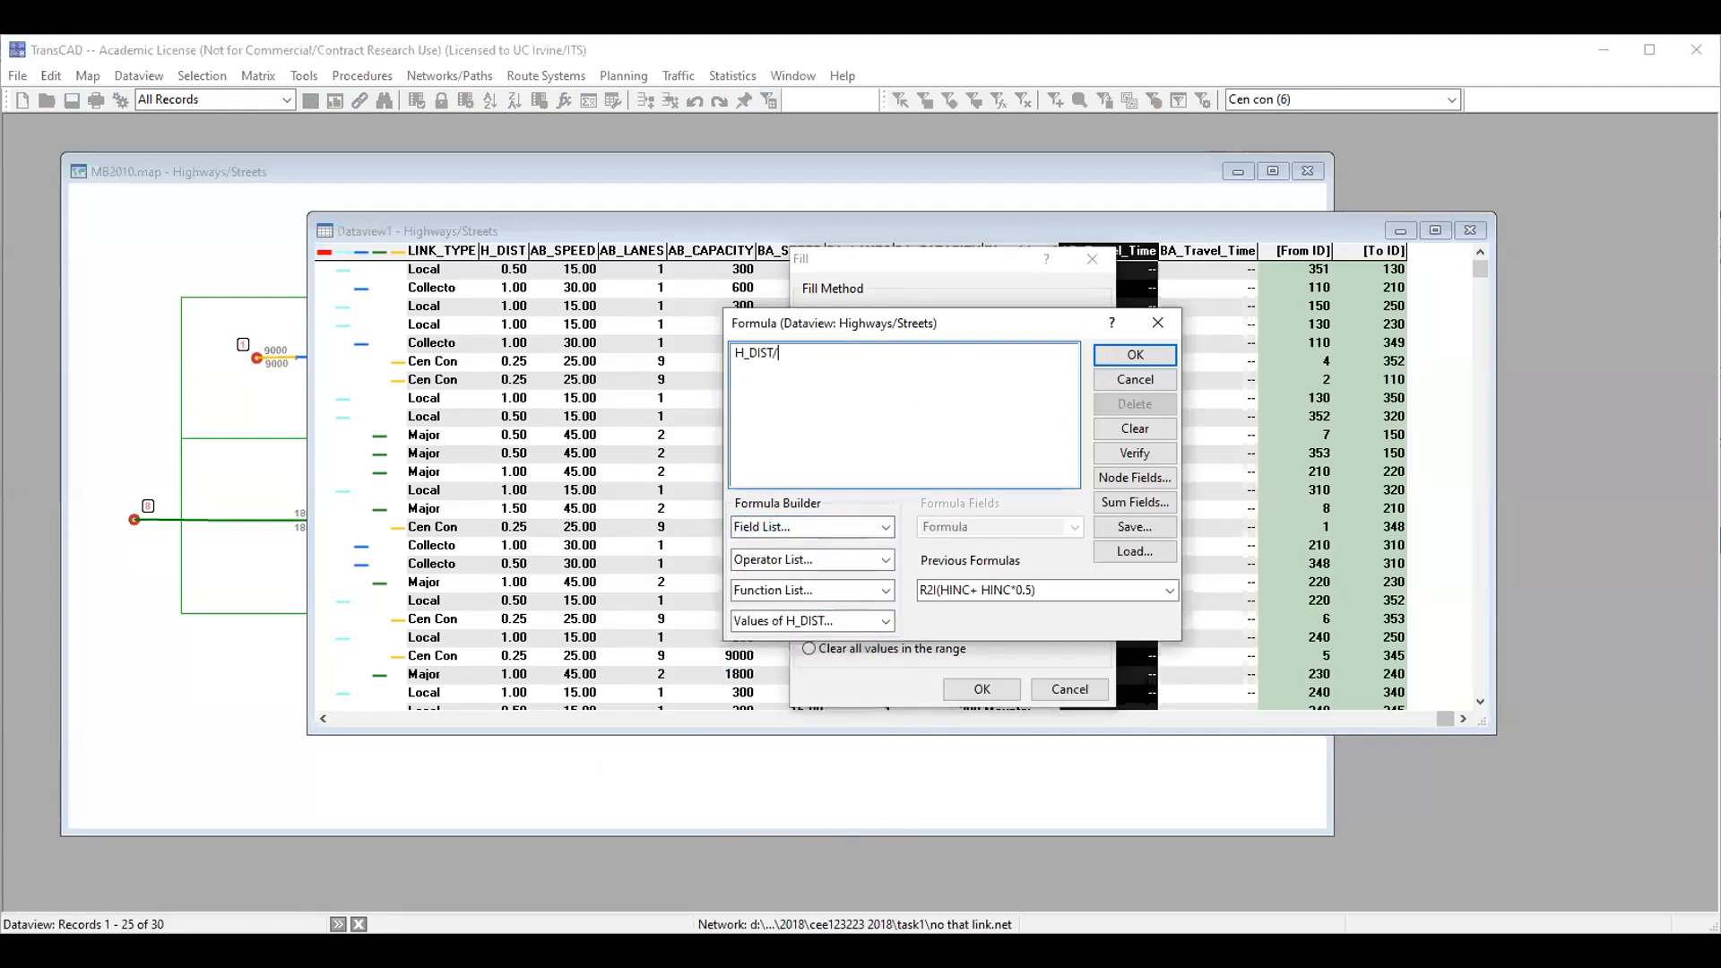
click(833, 527)
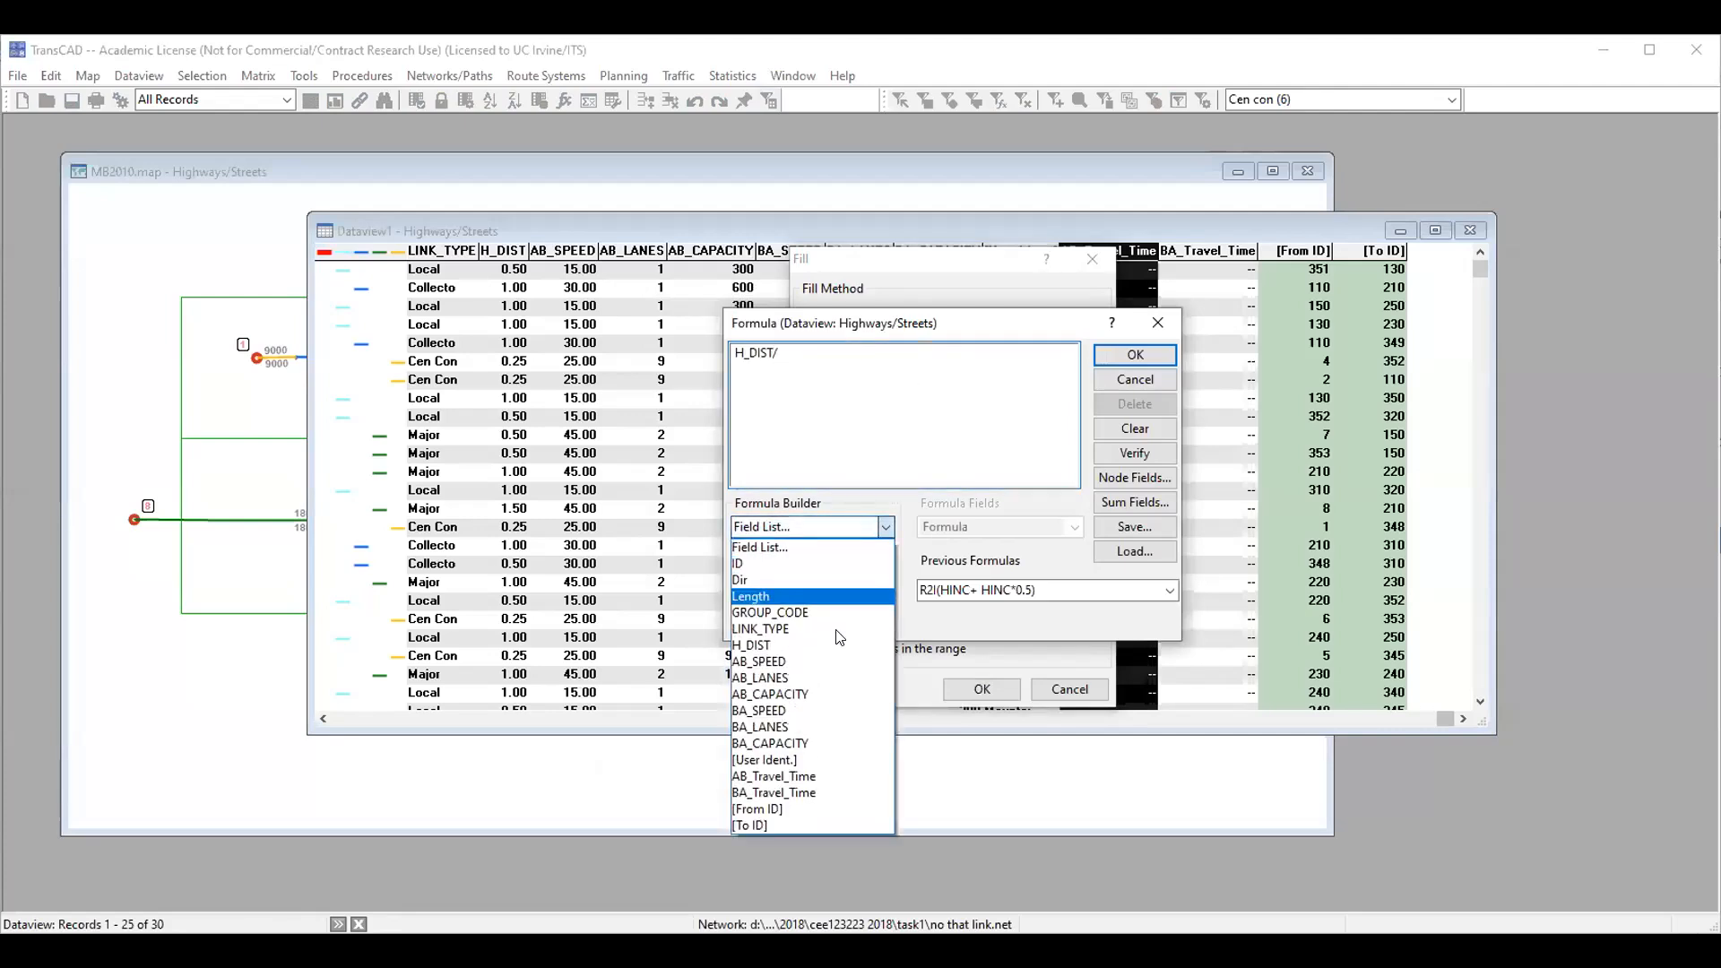
click(821, 712)
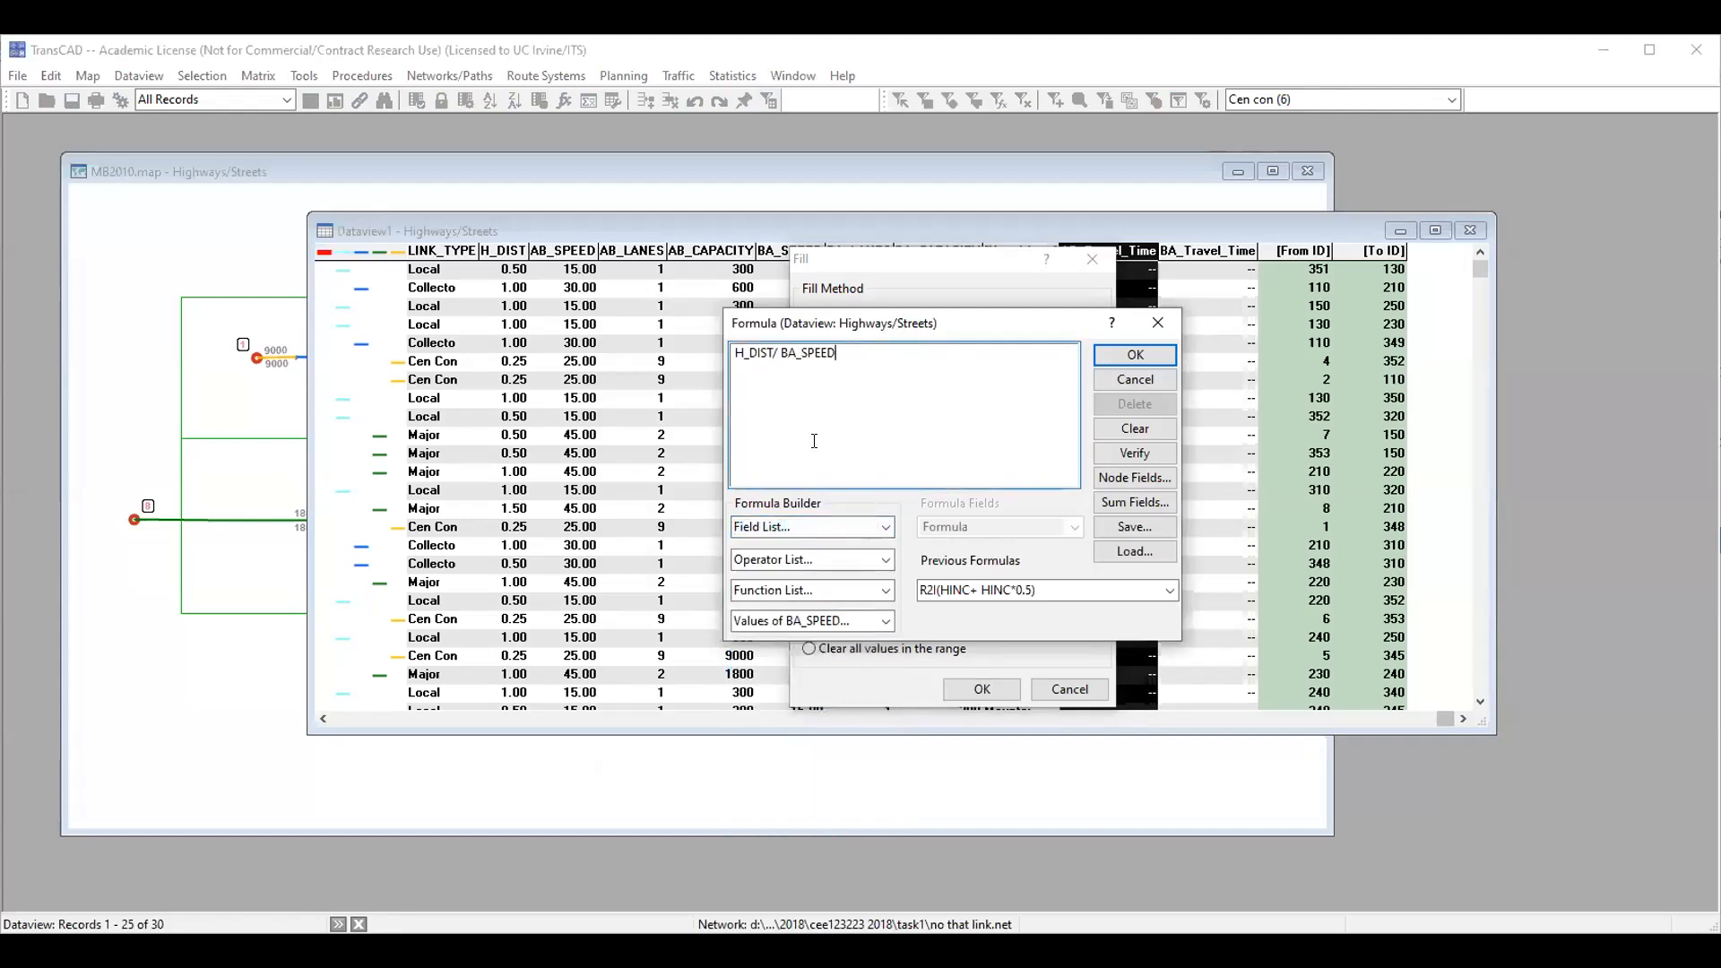
text(()
click(914, 358)
text()*60)
click(1133, 356)
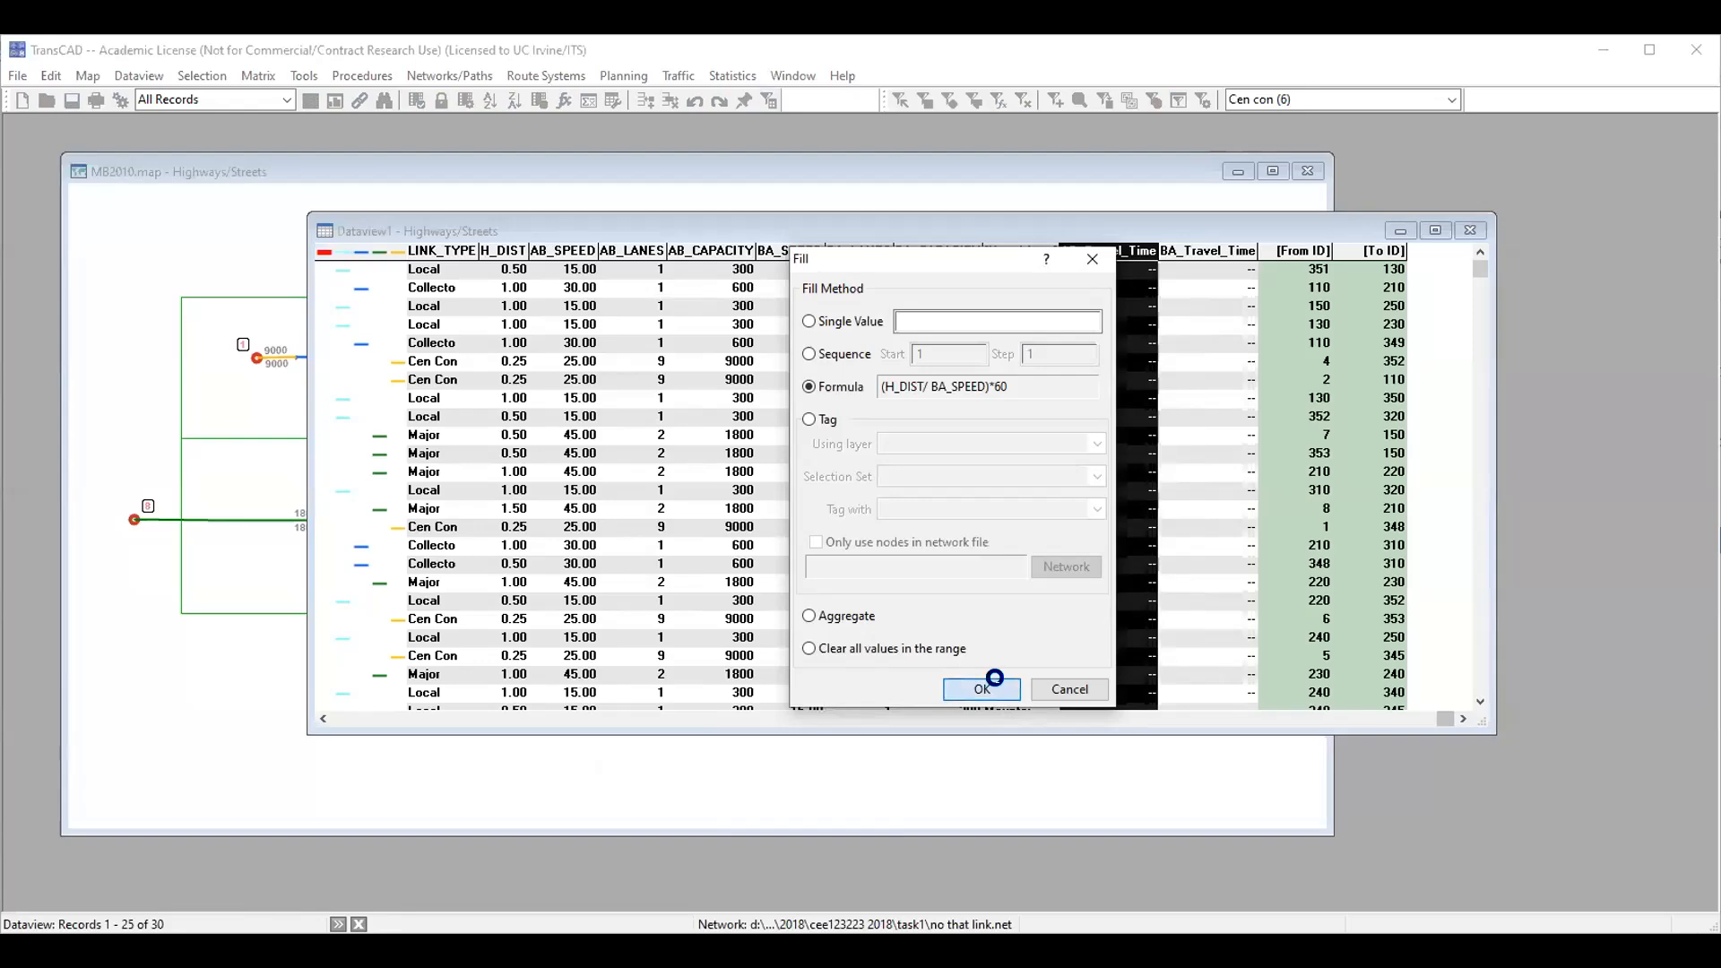
- Start a formula fill for the BA_Travel_Time column and check the list of previous formulas
click(1206, 251)
right_click(1210, 253)
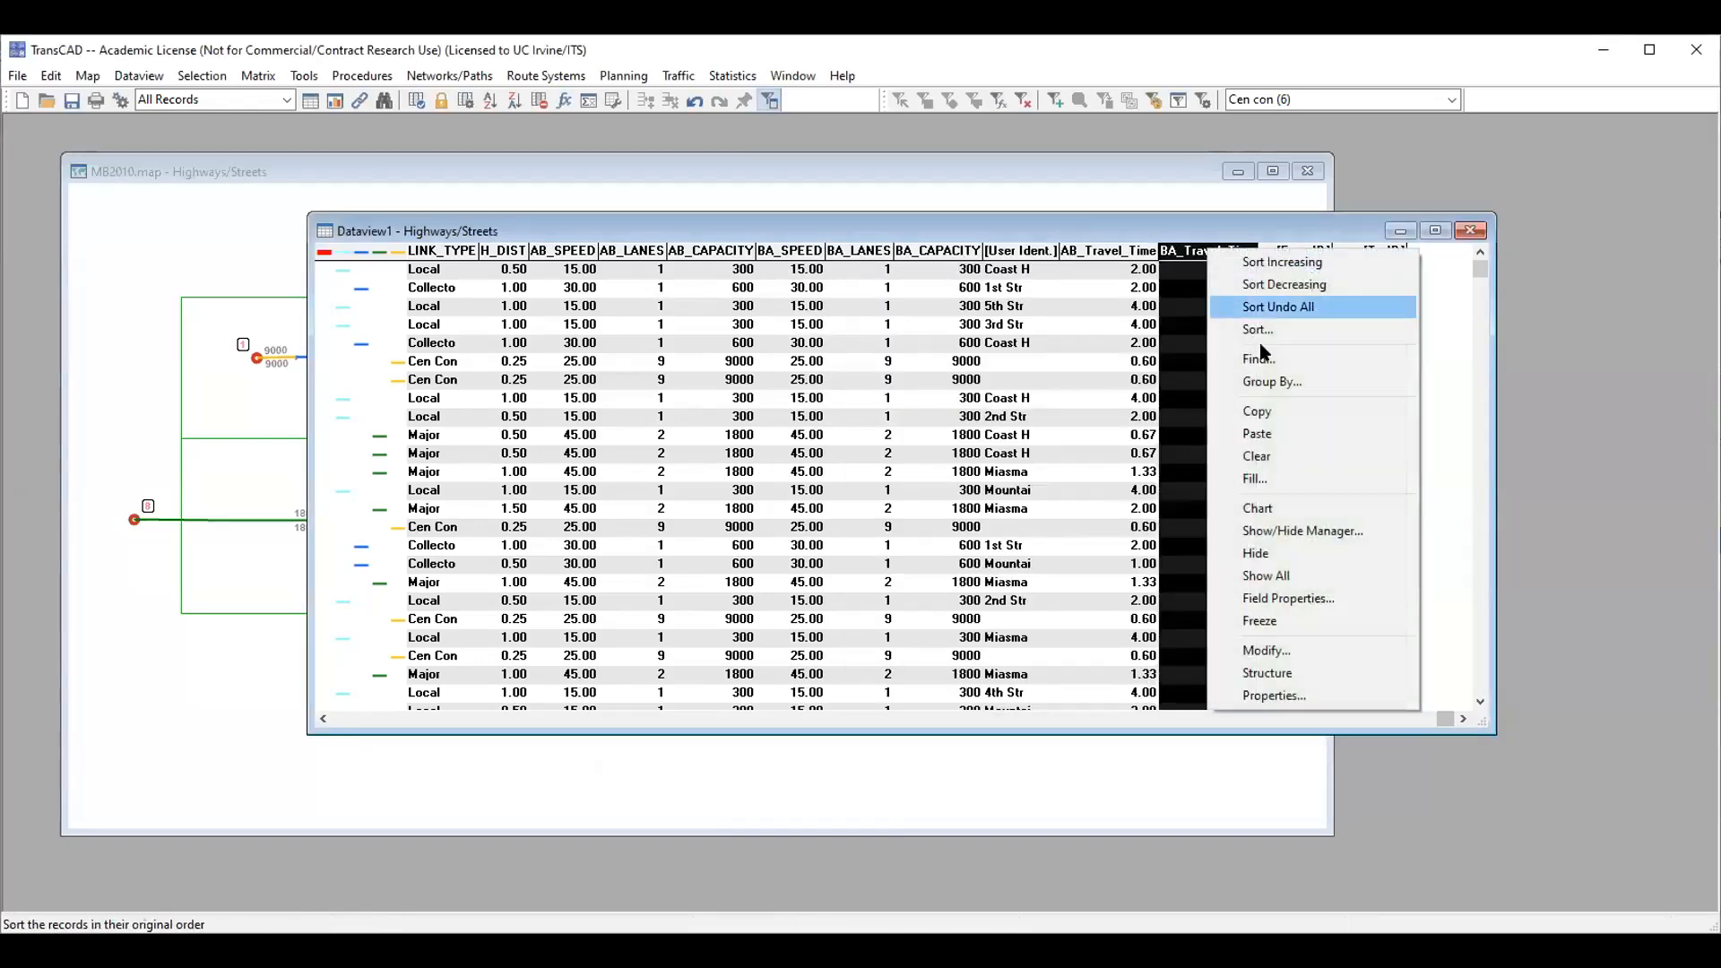
click(1255, 478)
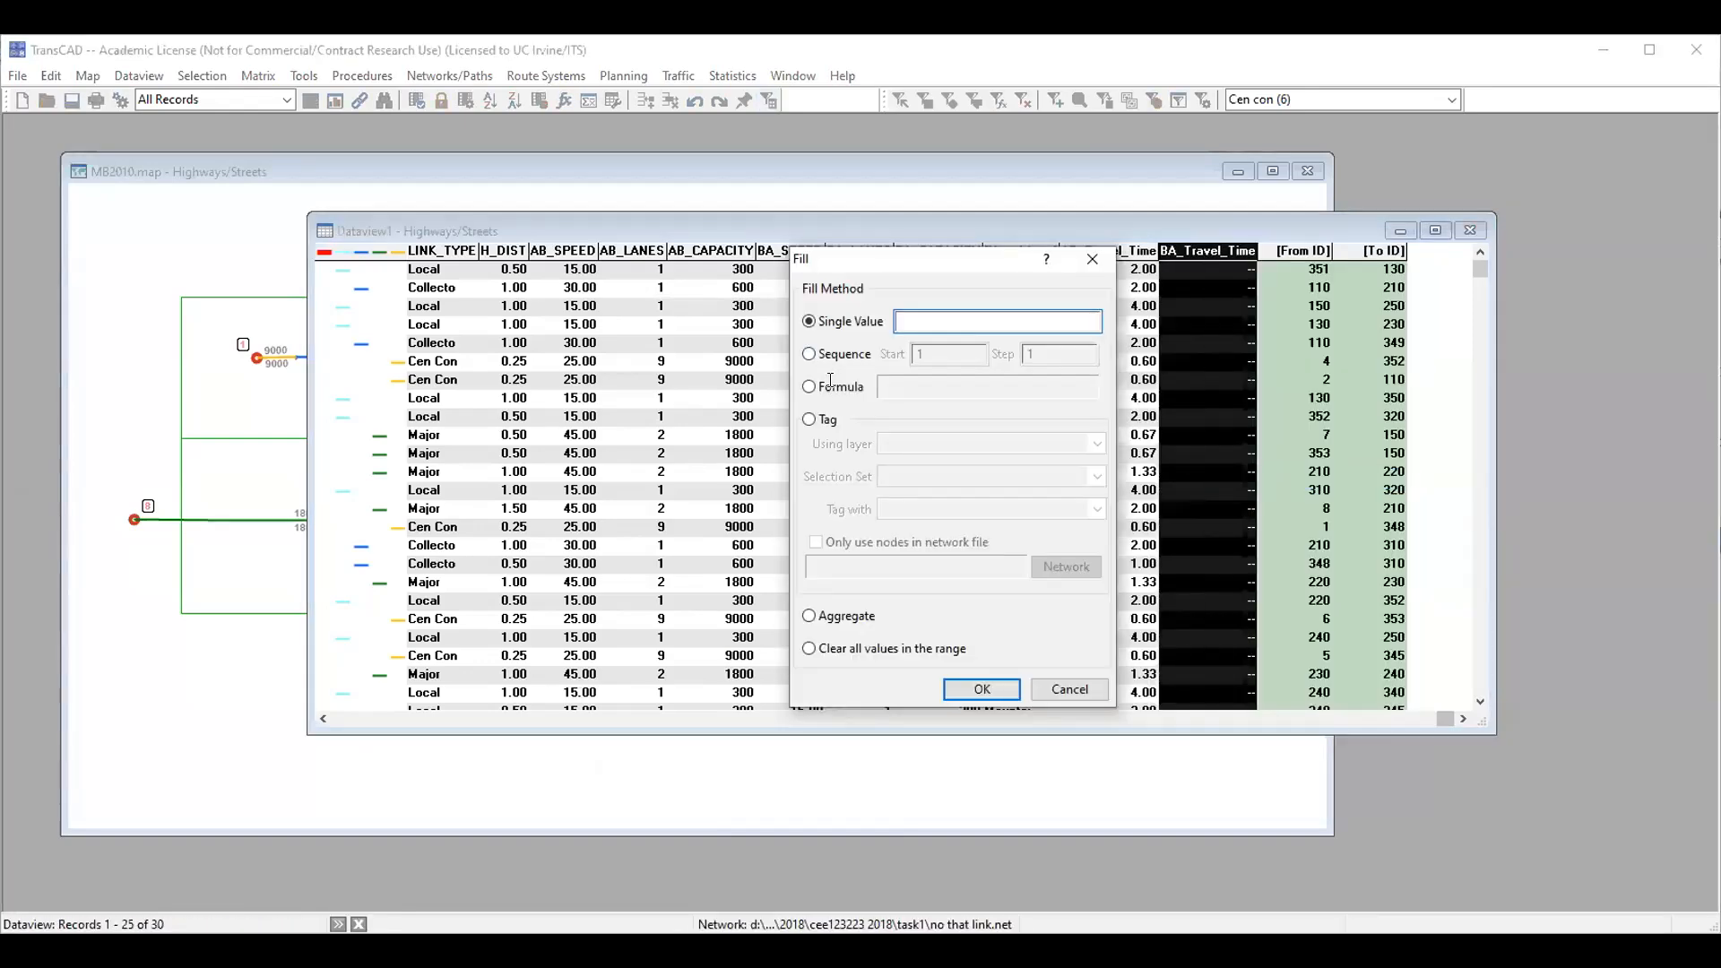
click(832, 387)
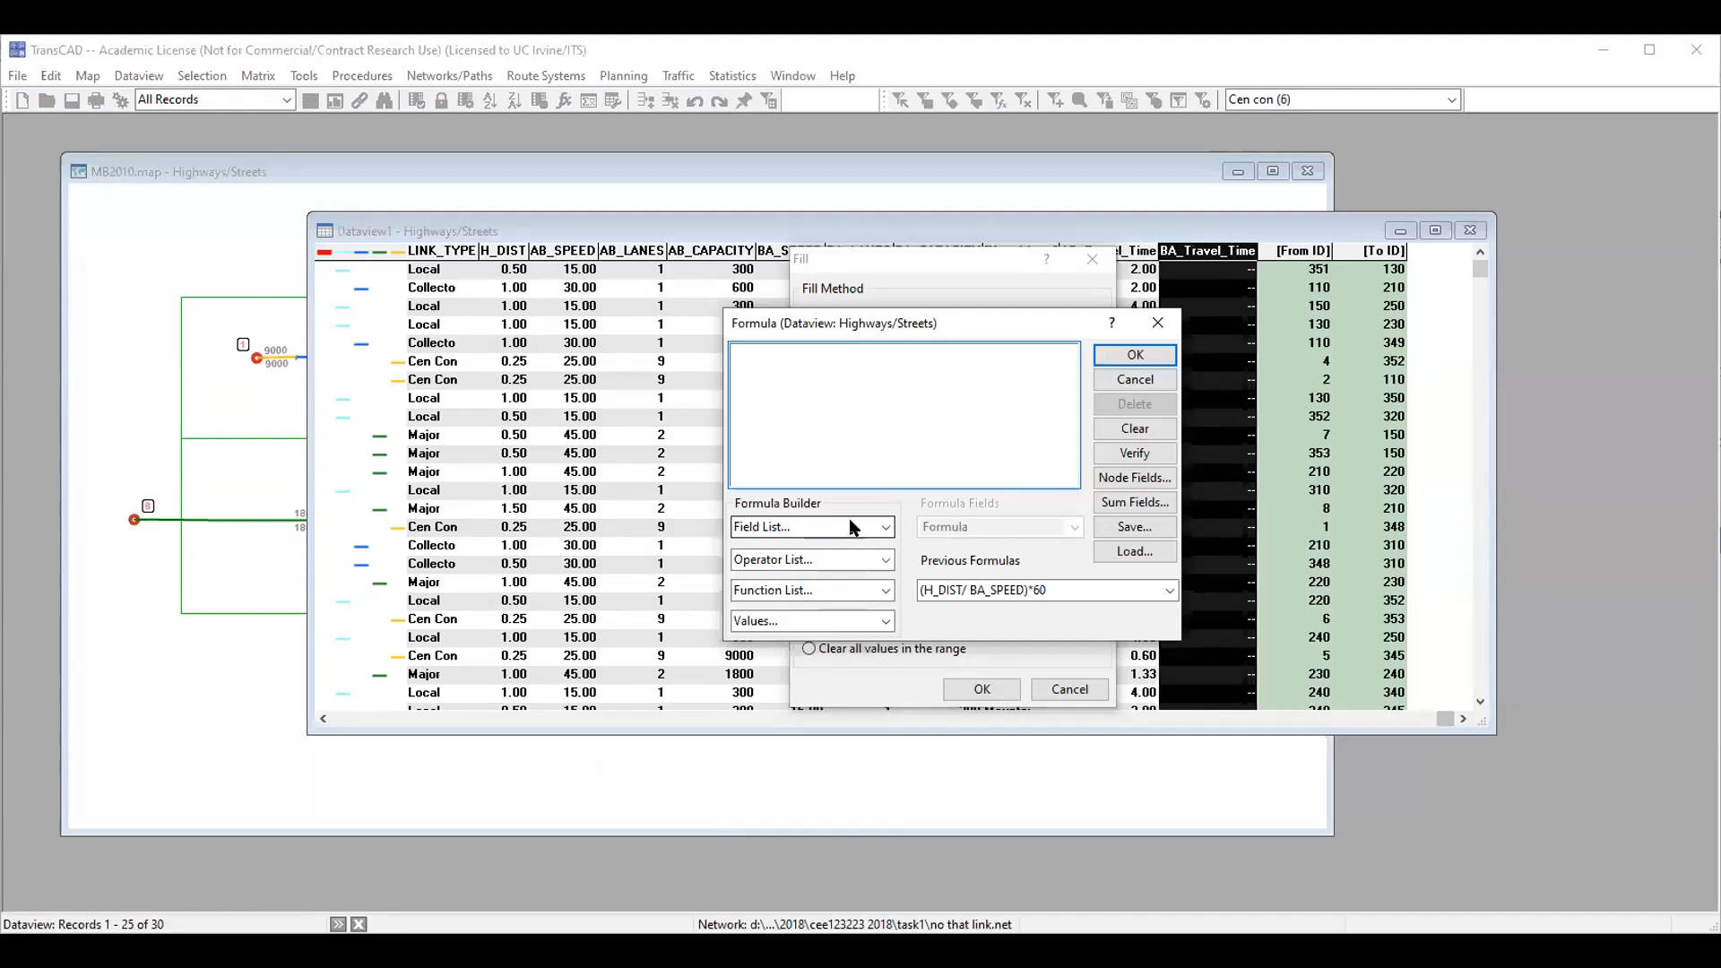
click(950, 592)
click(950, 592)
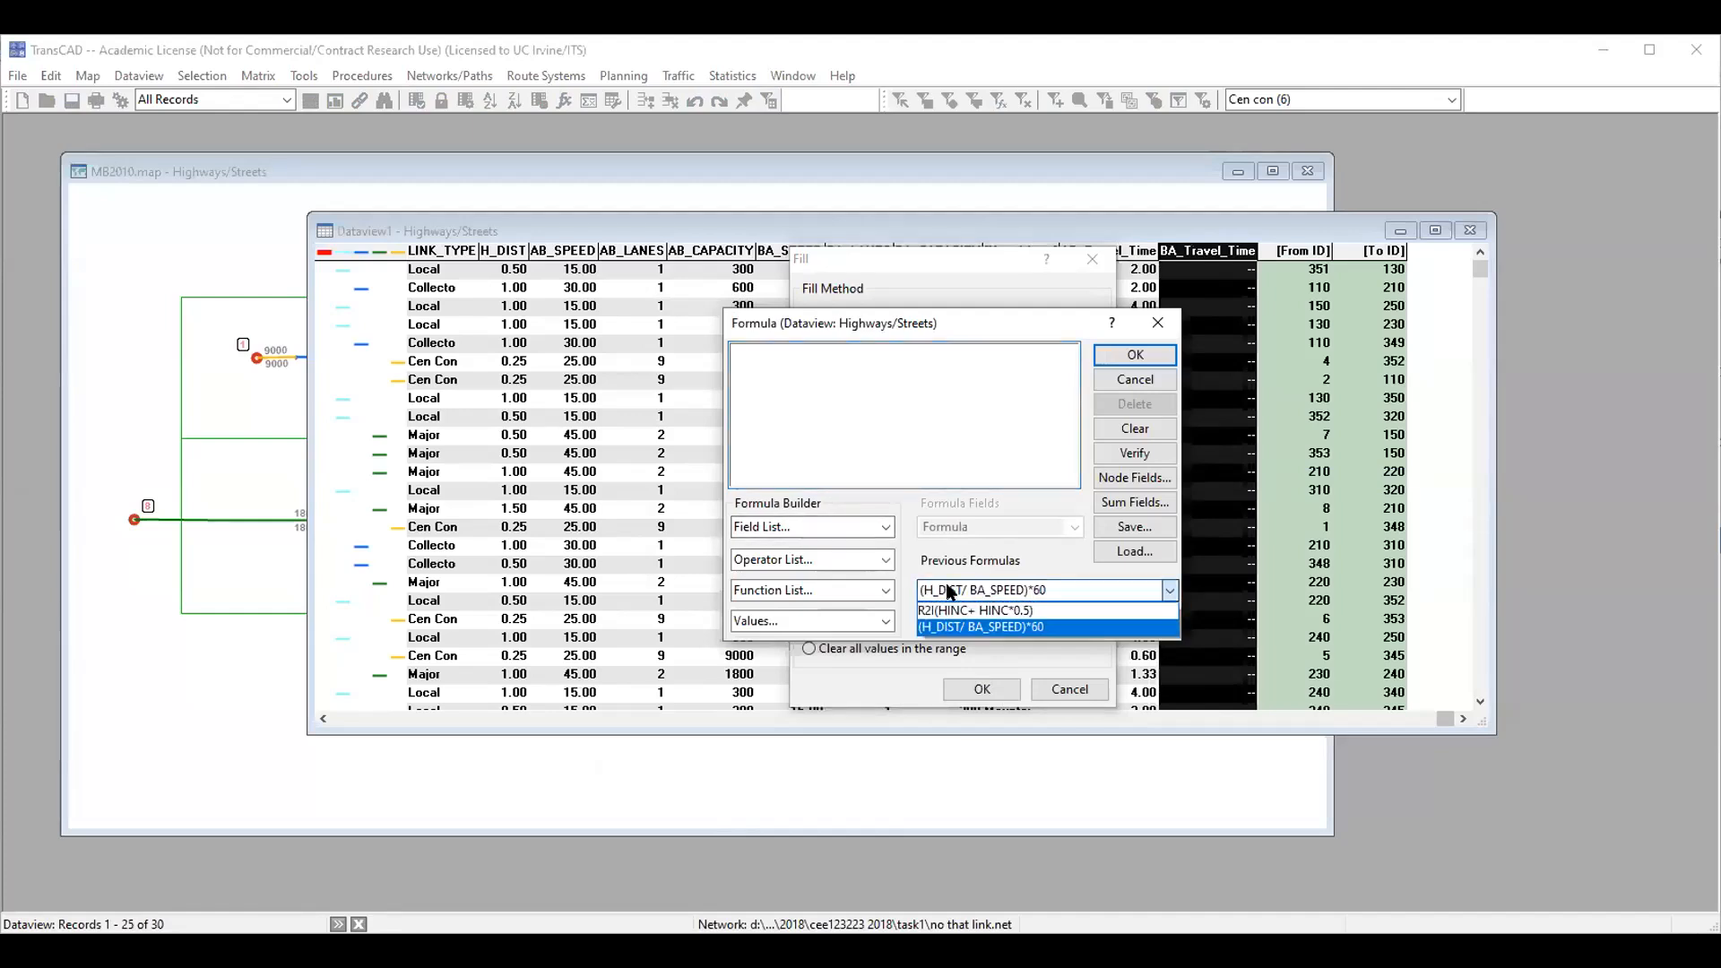
click(848, 522)
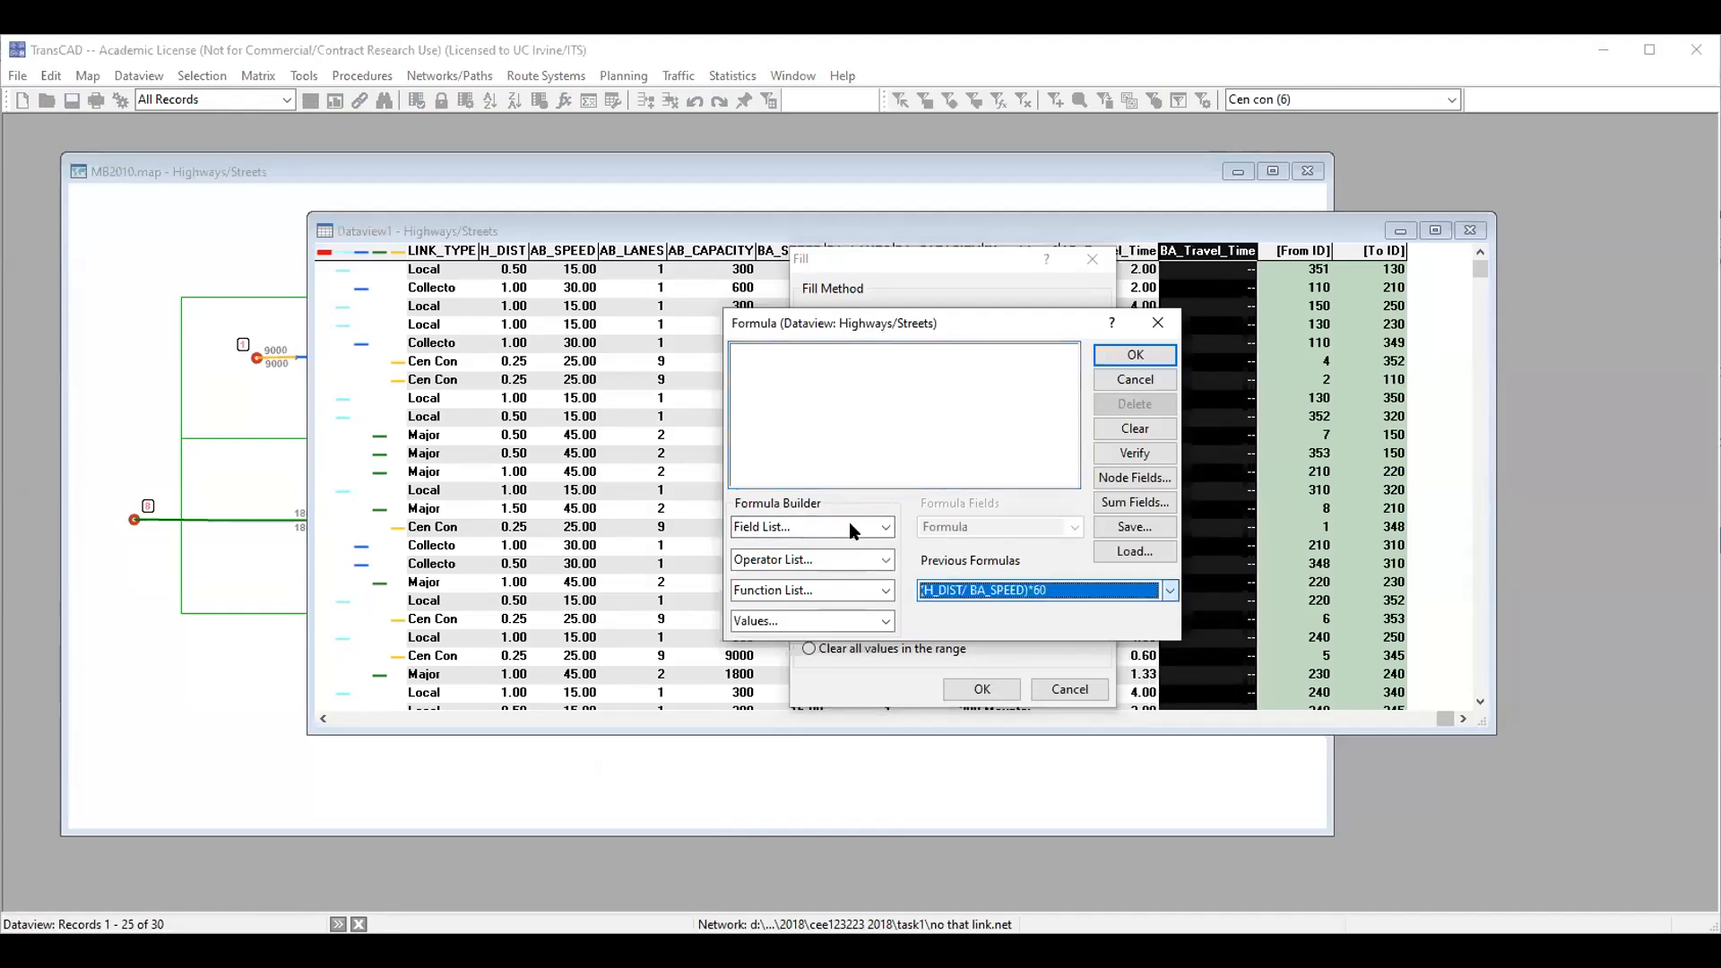
- Build the formula (H_DIST/ BA_SPEED)*60 from the link fields and fill BA_Travel_Time with it
click(851, 413)
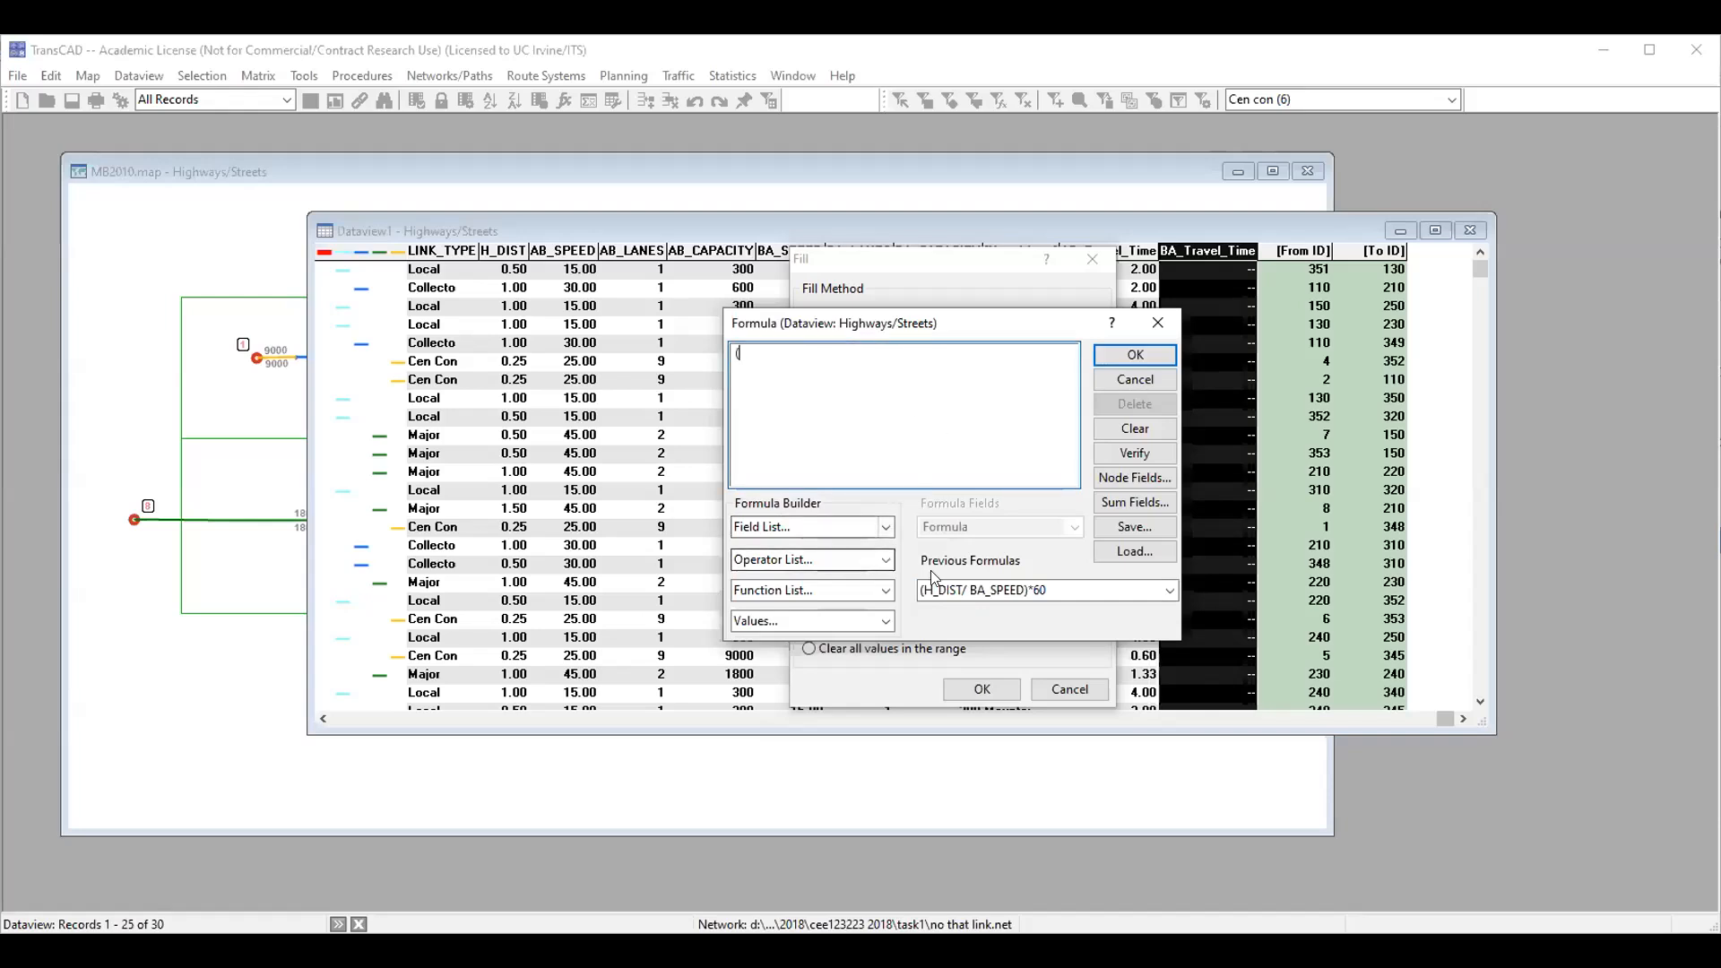
click(823, 527)
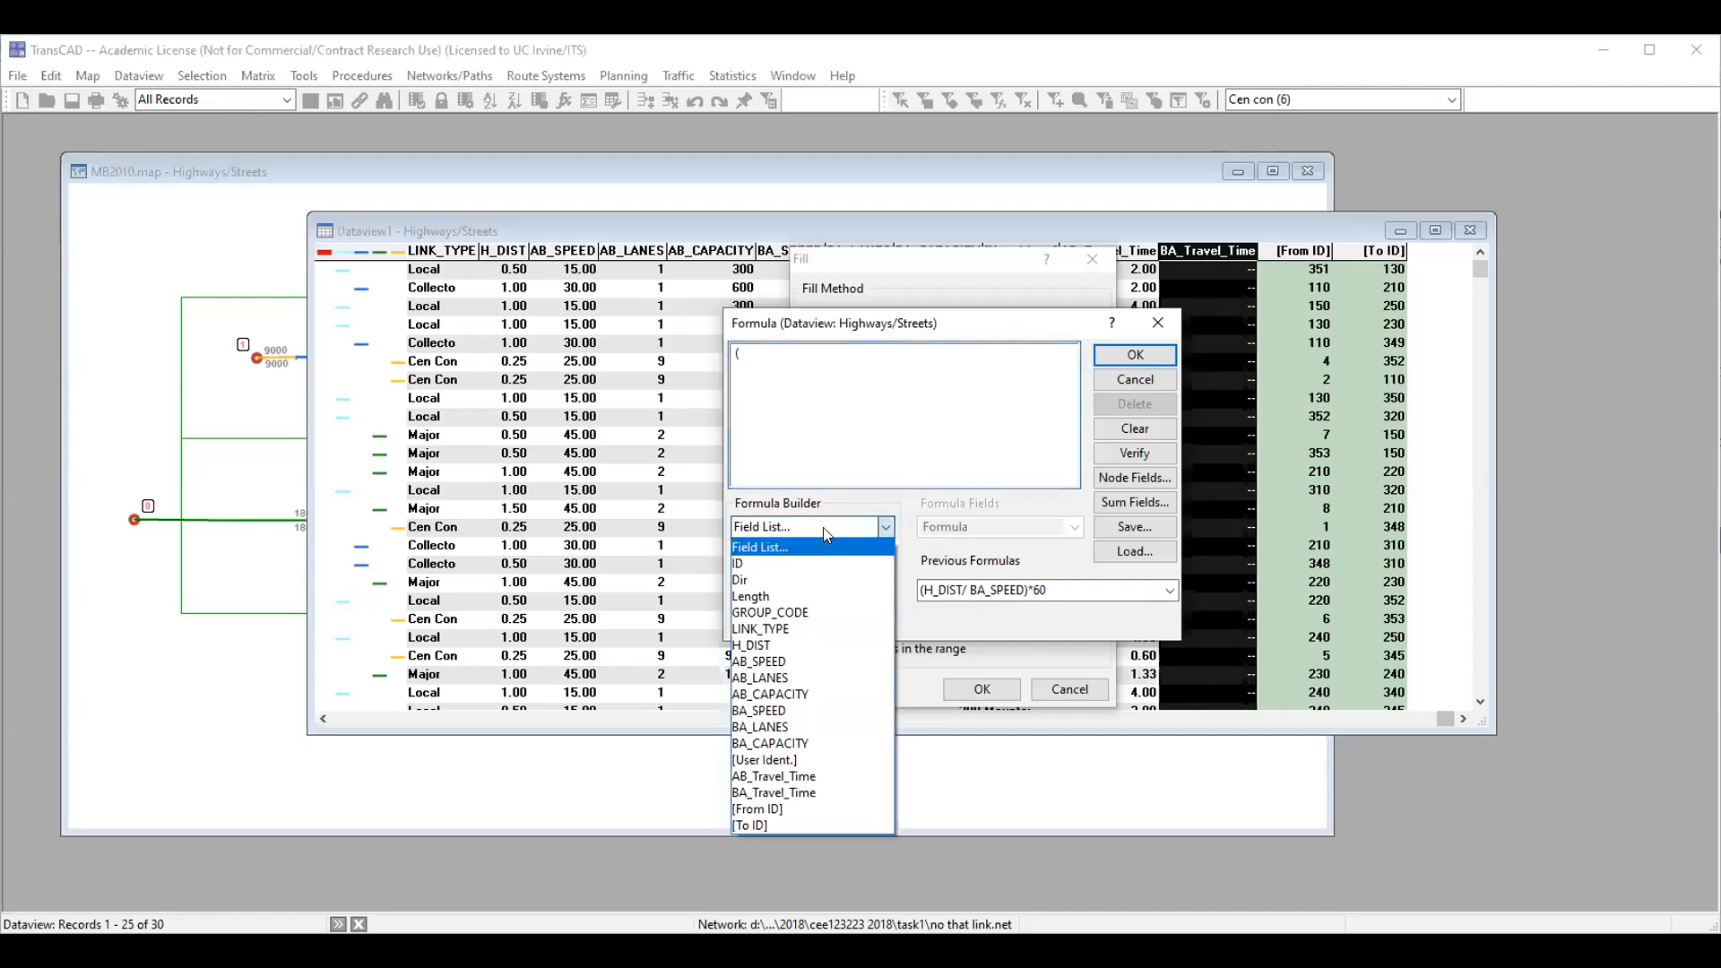
click(796, 645)
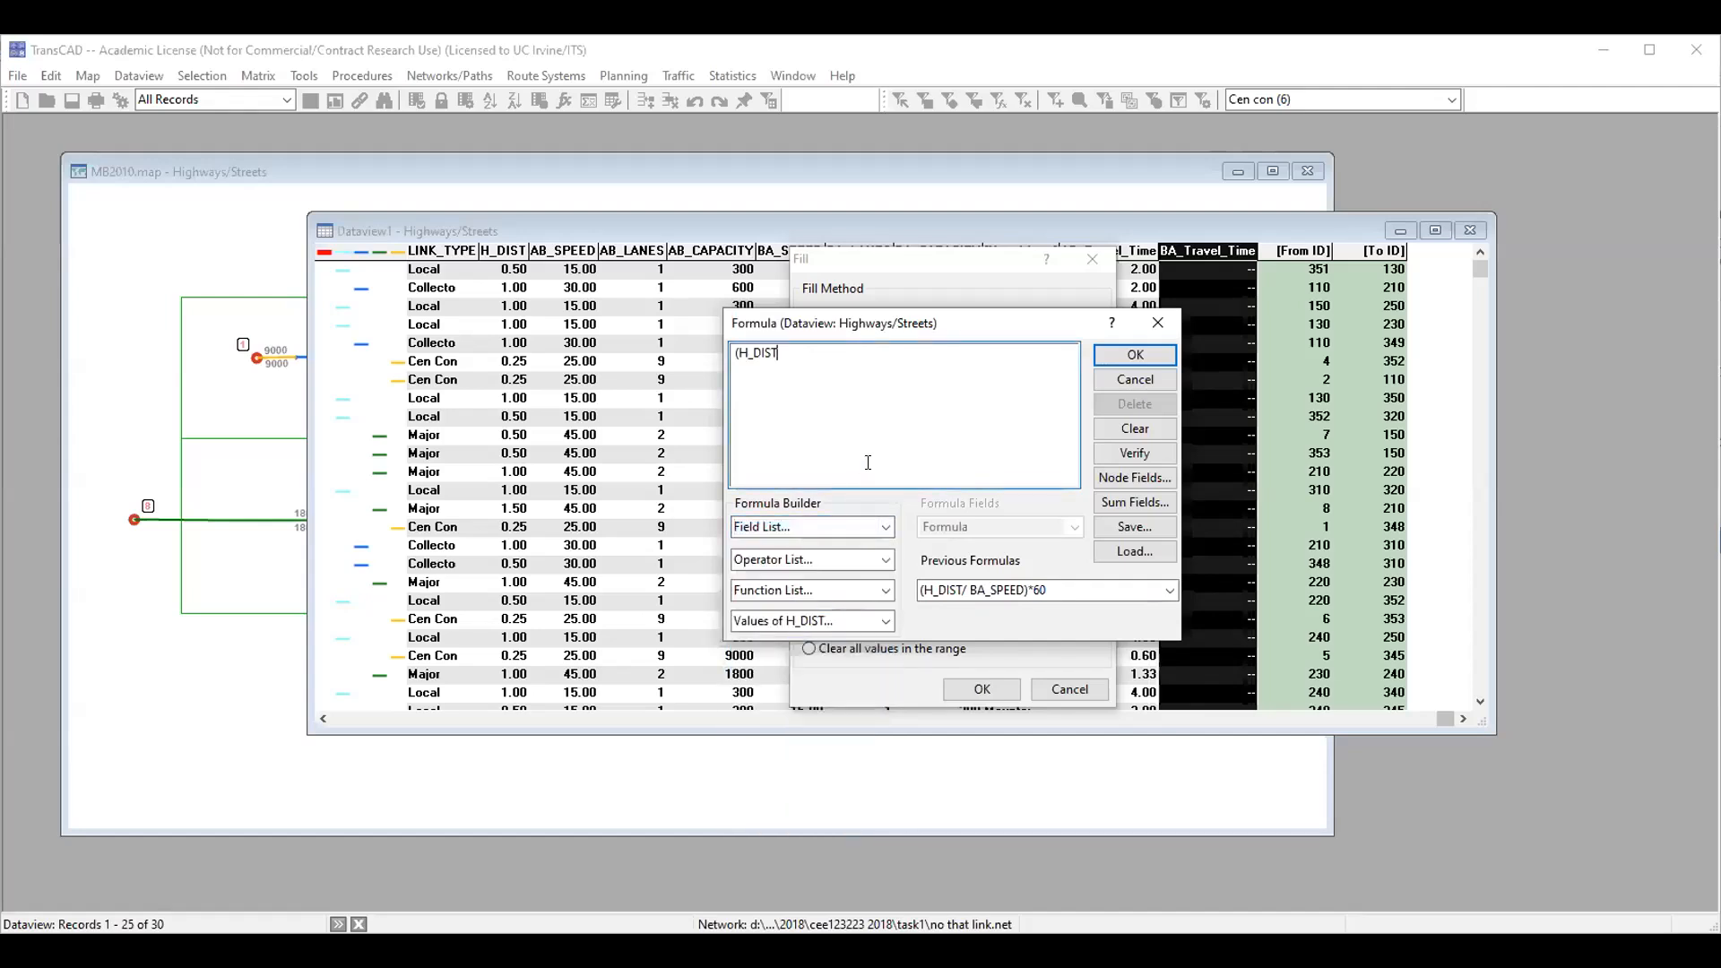
text(/)
click(884, 529)
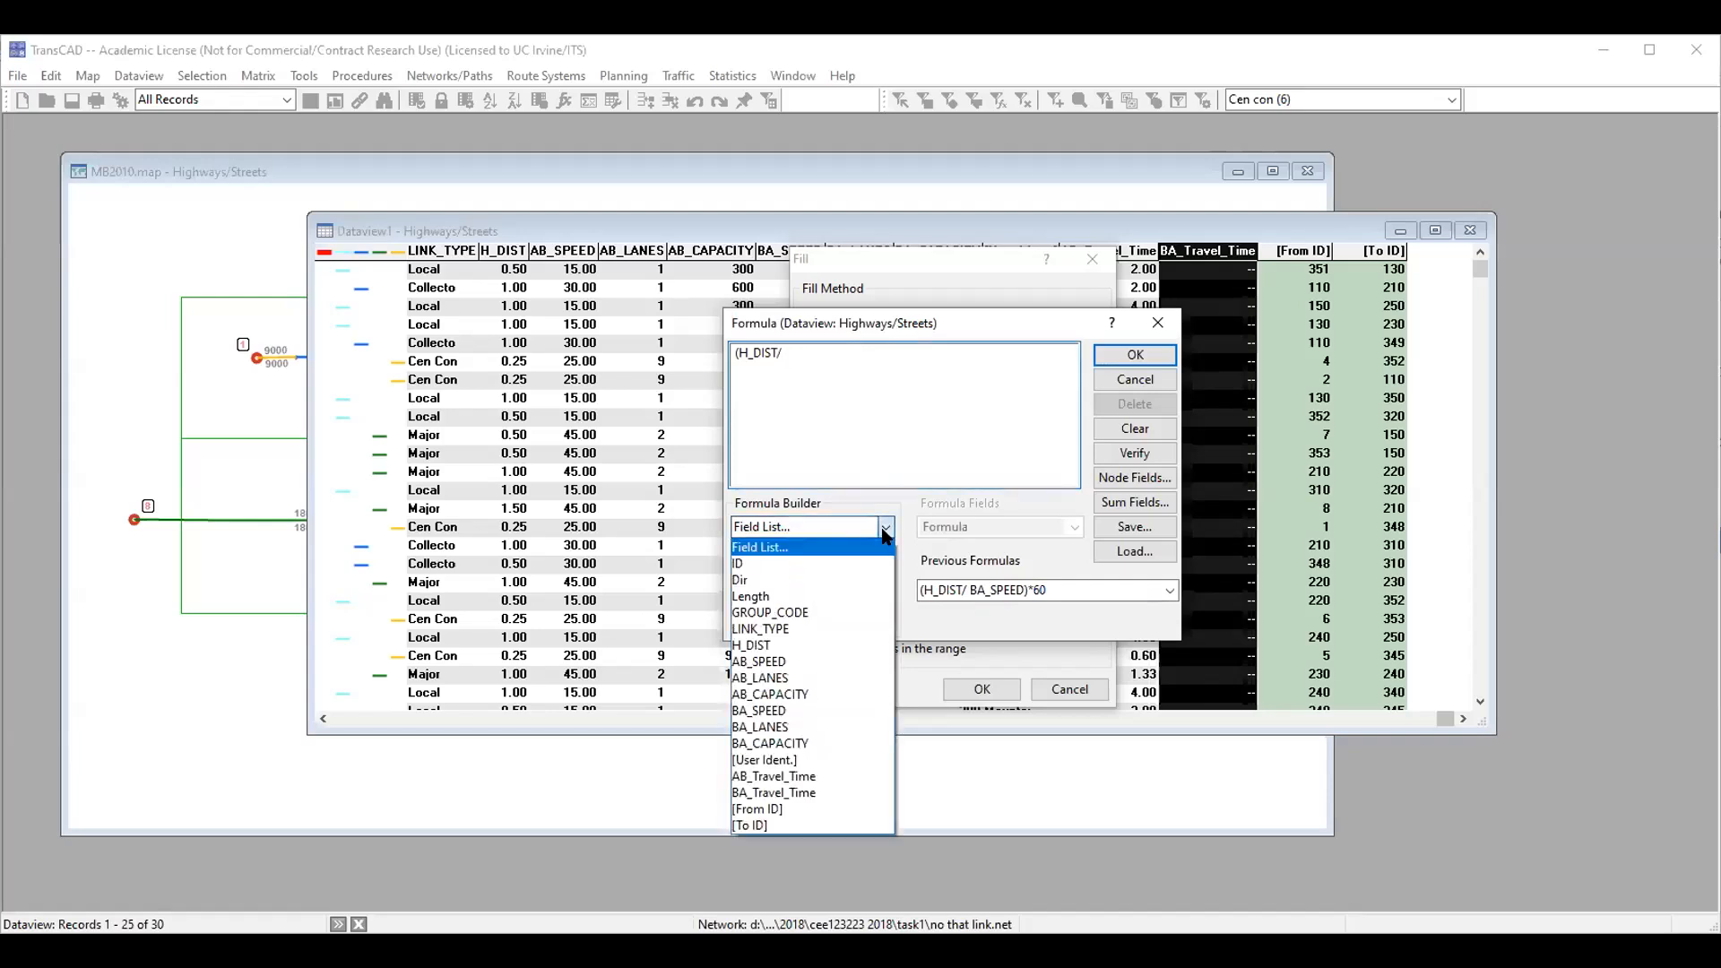
click(833, 712)
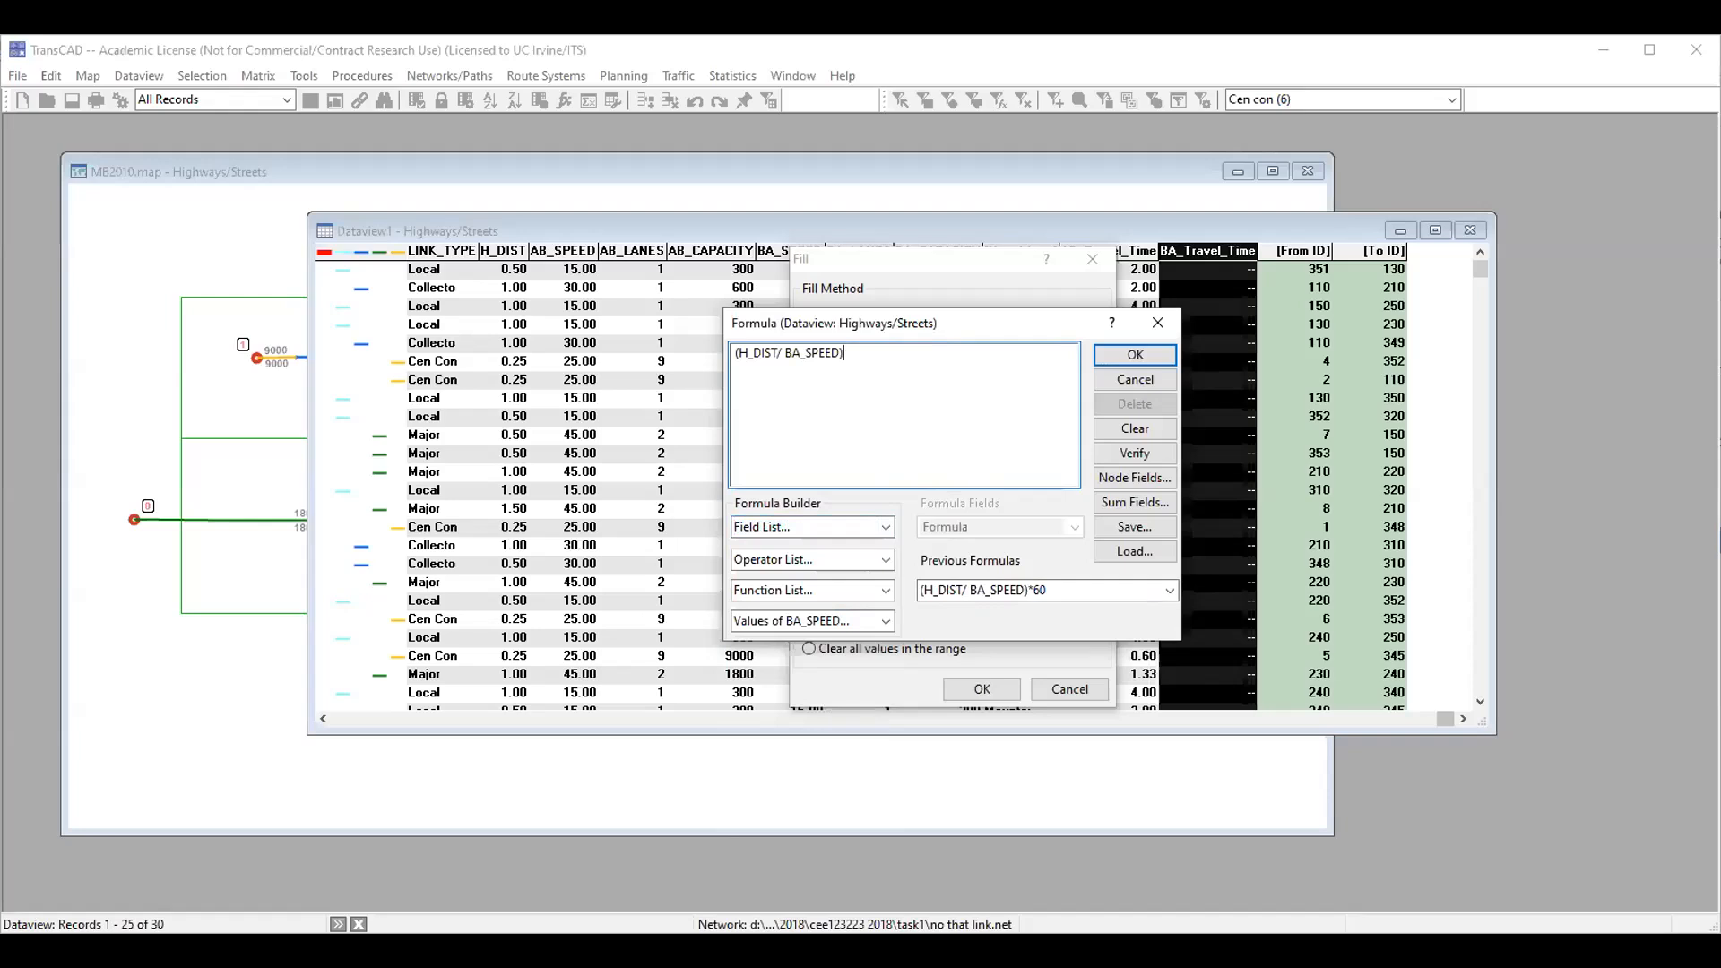
text()*0)
text(0)
click(1135, 355)
click(986, 686)
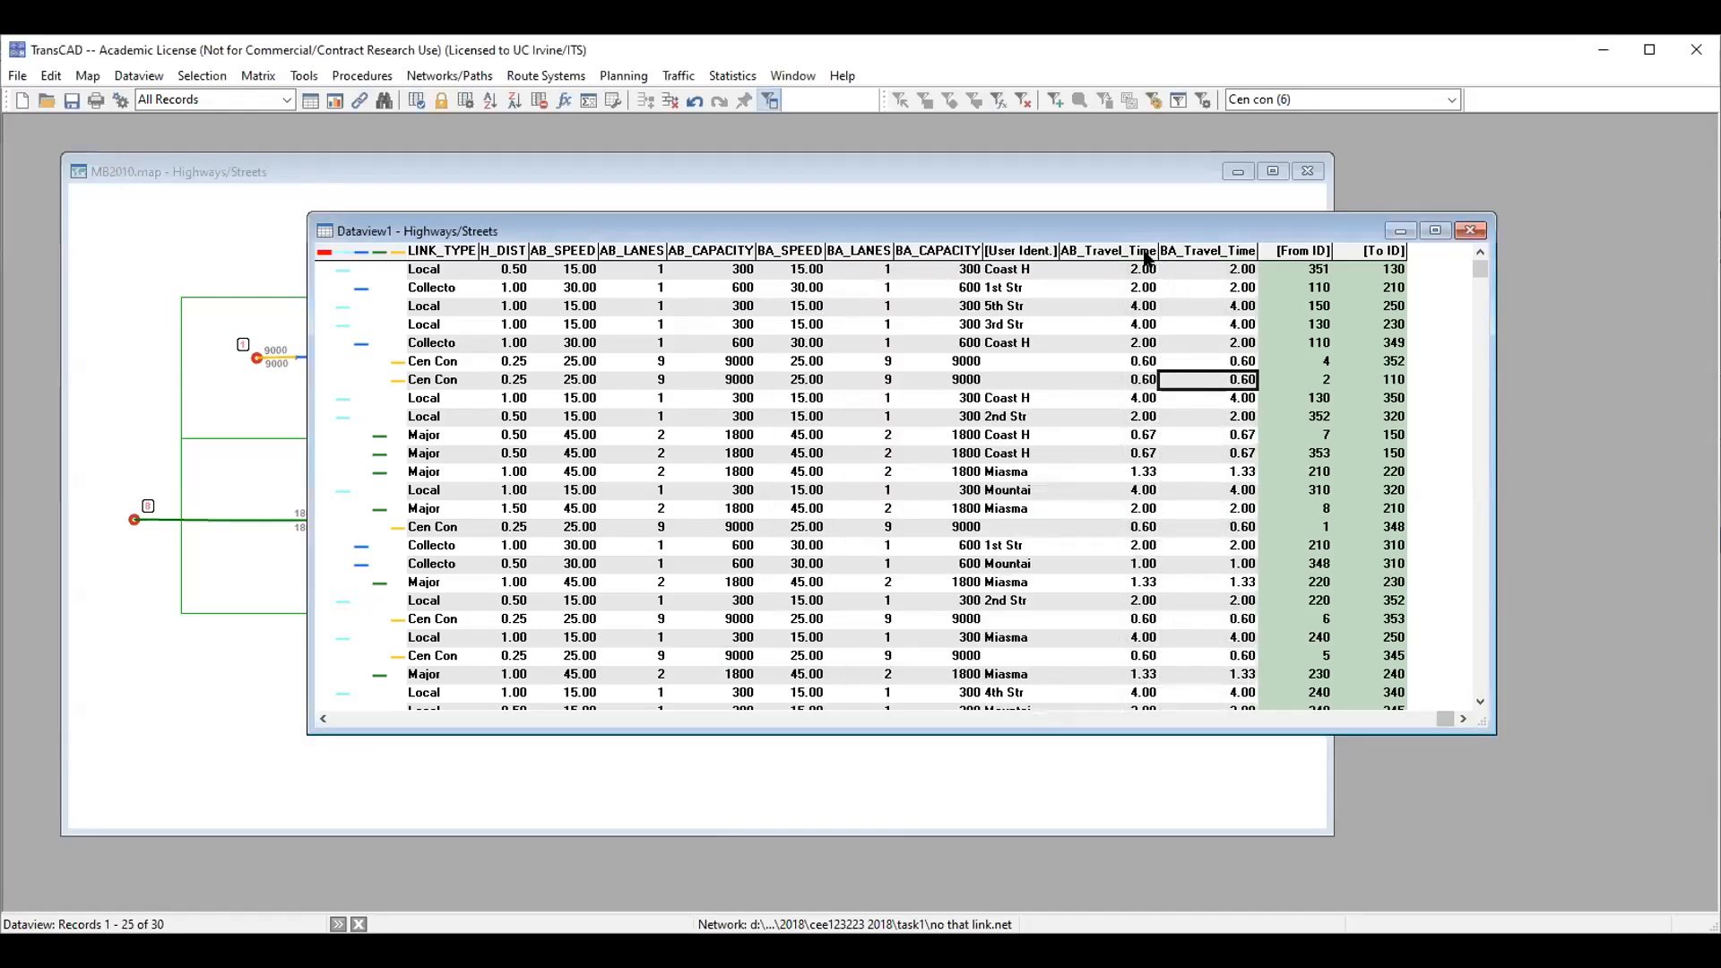
- Check the filled AB_Travel_Time and BA_Travel_Time columns down to the last record, and close the dataview
click(1150, 255)
click(1232, 255)
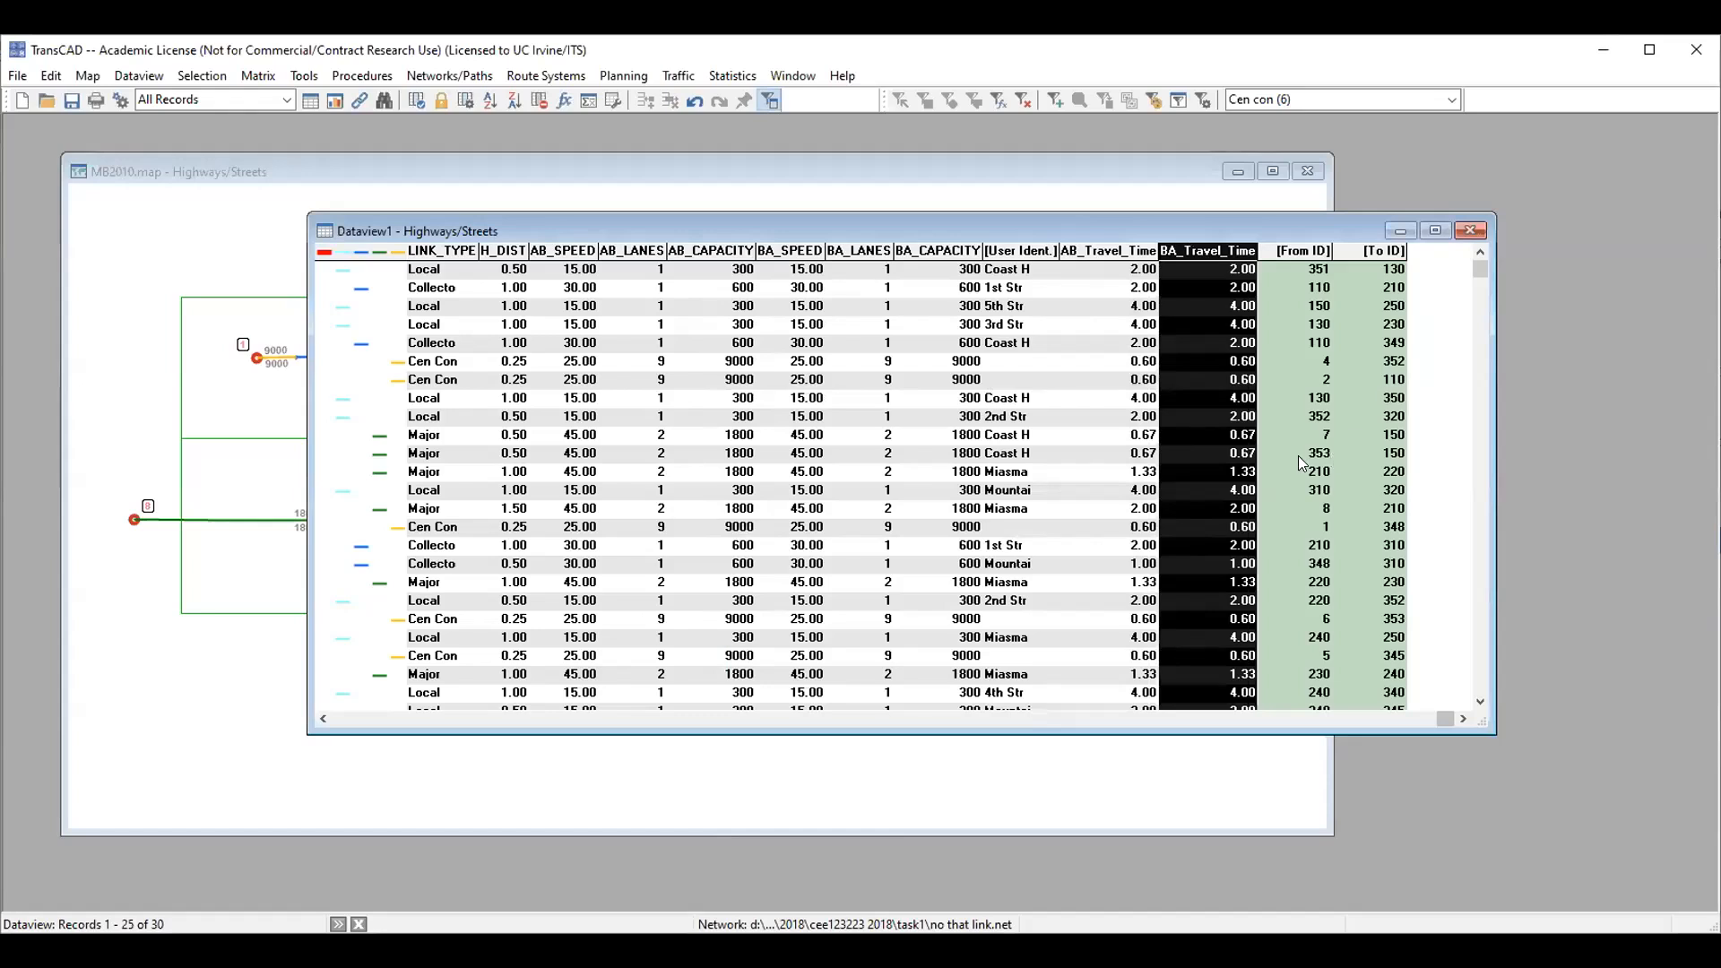
scroll(1297, 455, down, 2)
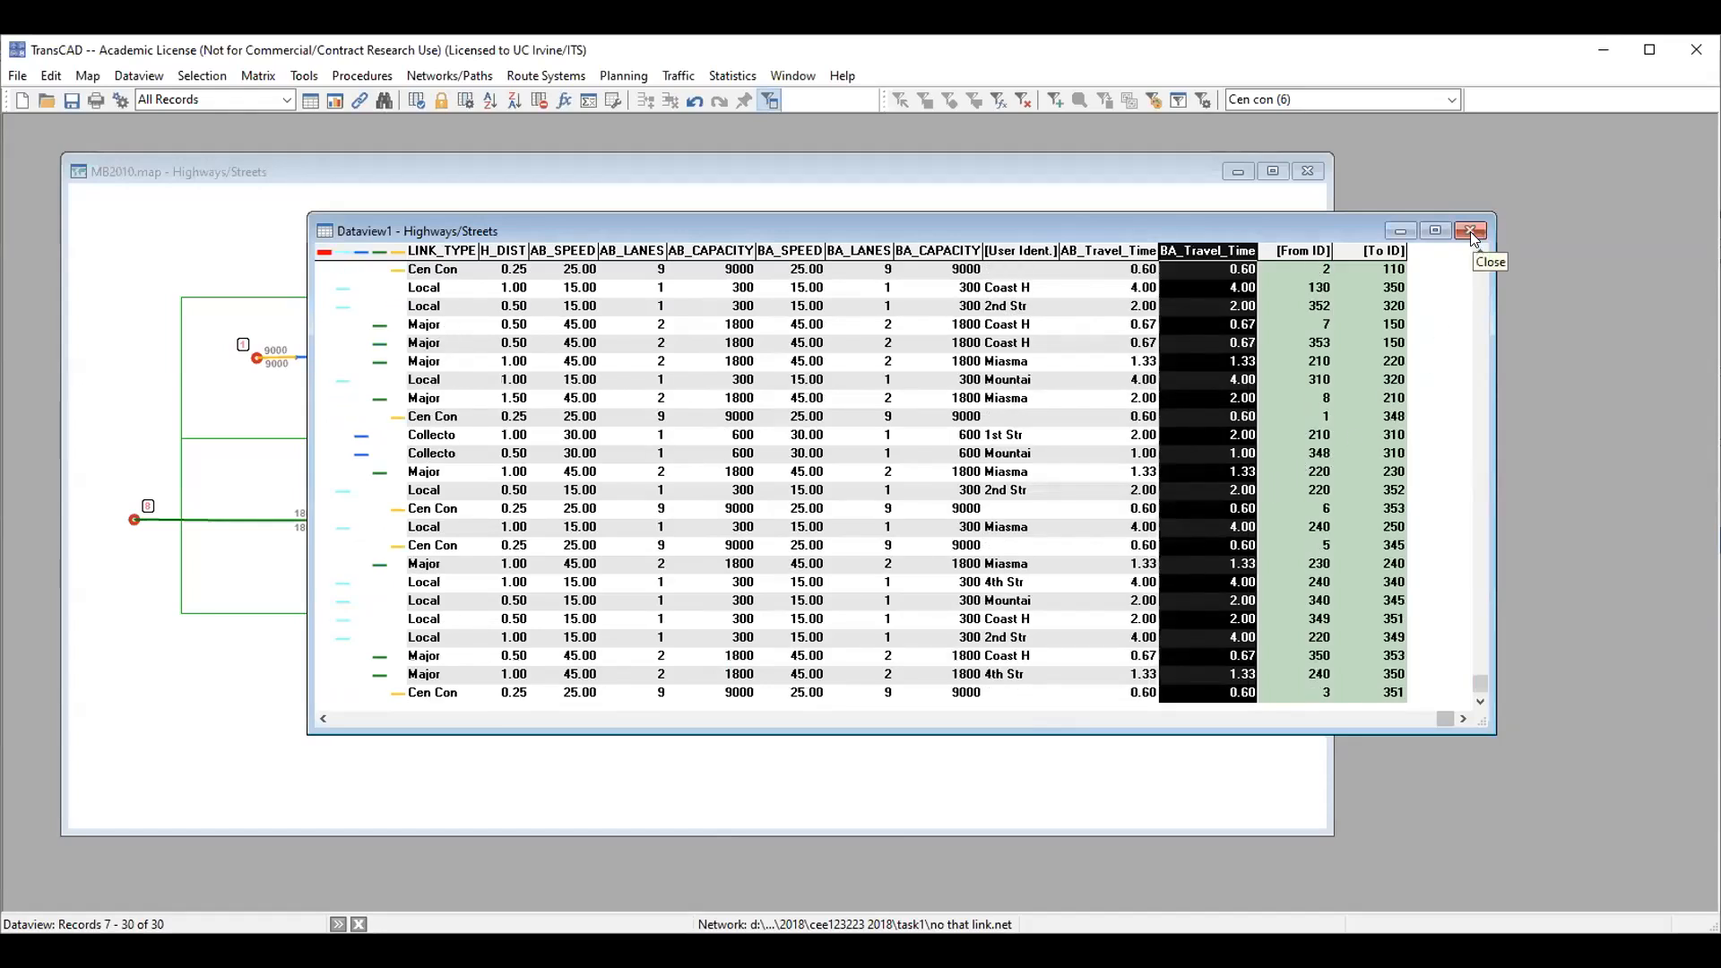
click(1184, 265)
click(1117, 252)
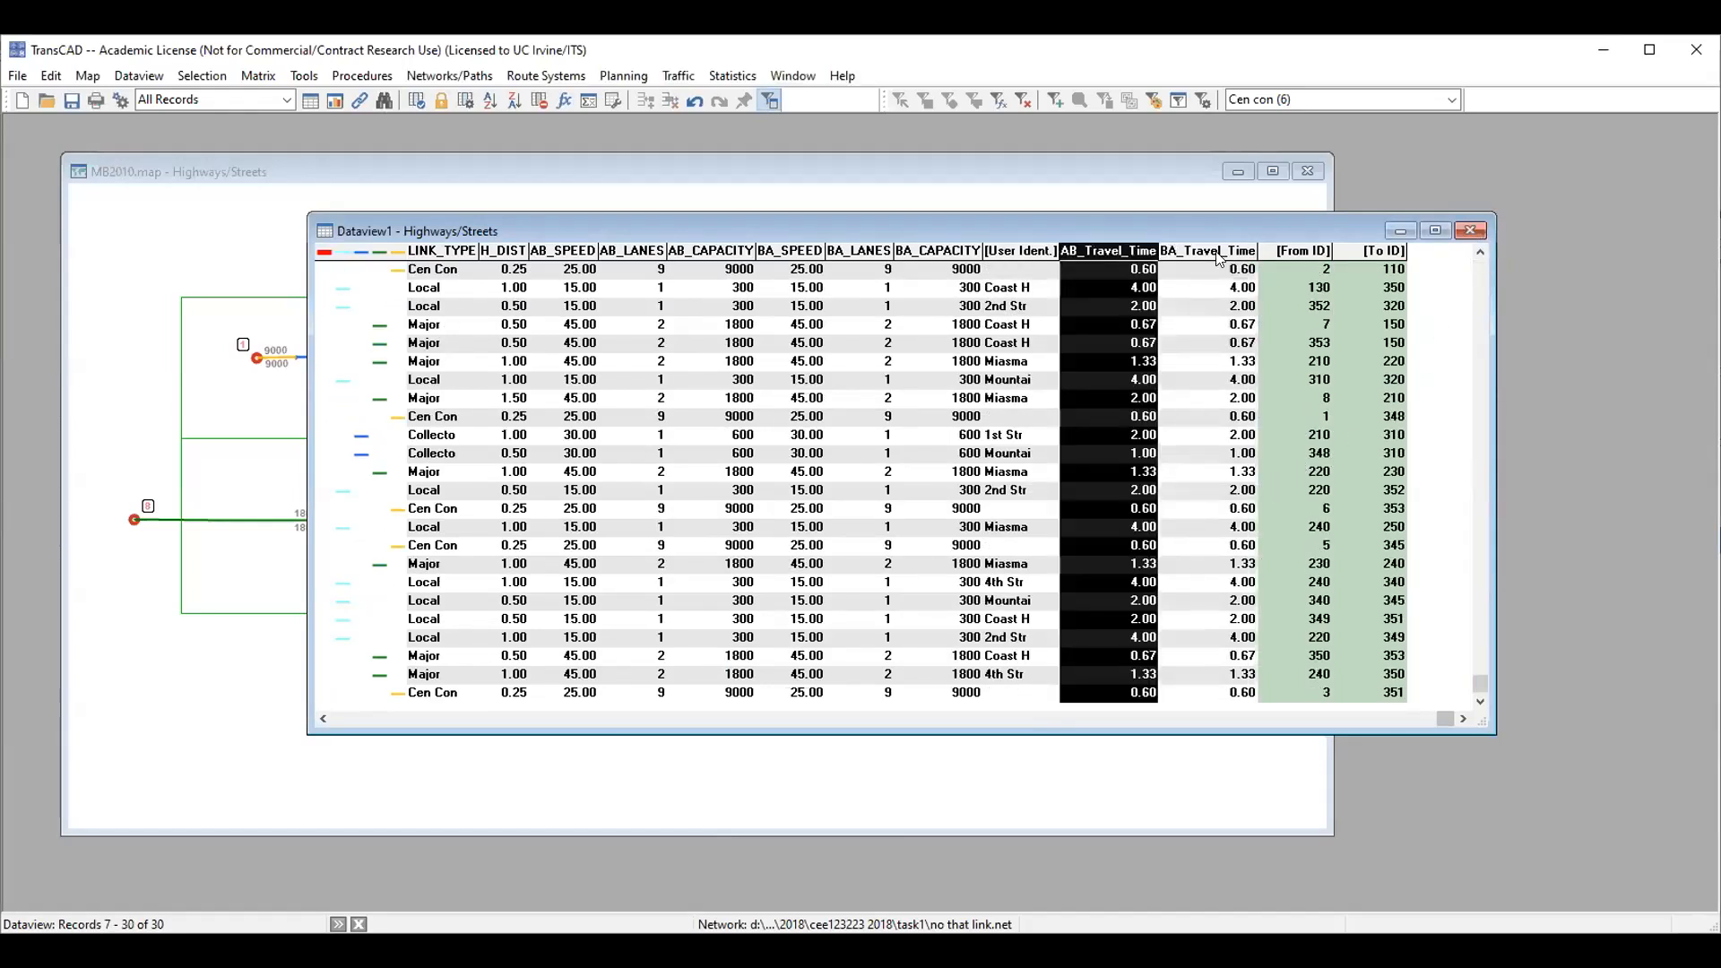
click(1468, 231)
- Choose to save the dataview as a Dataview File named Streets and check the options for that file type
click(859, 536)
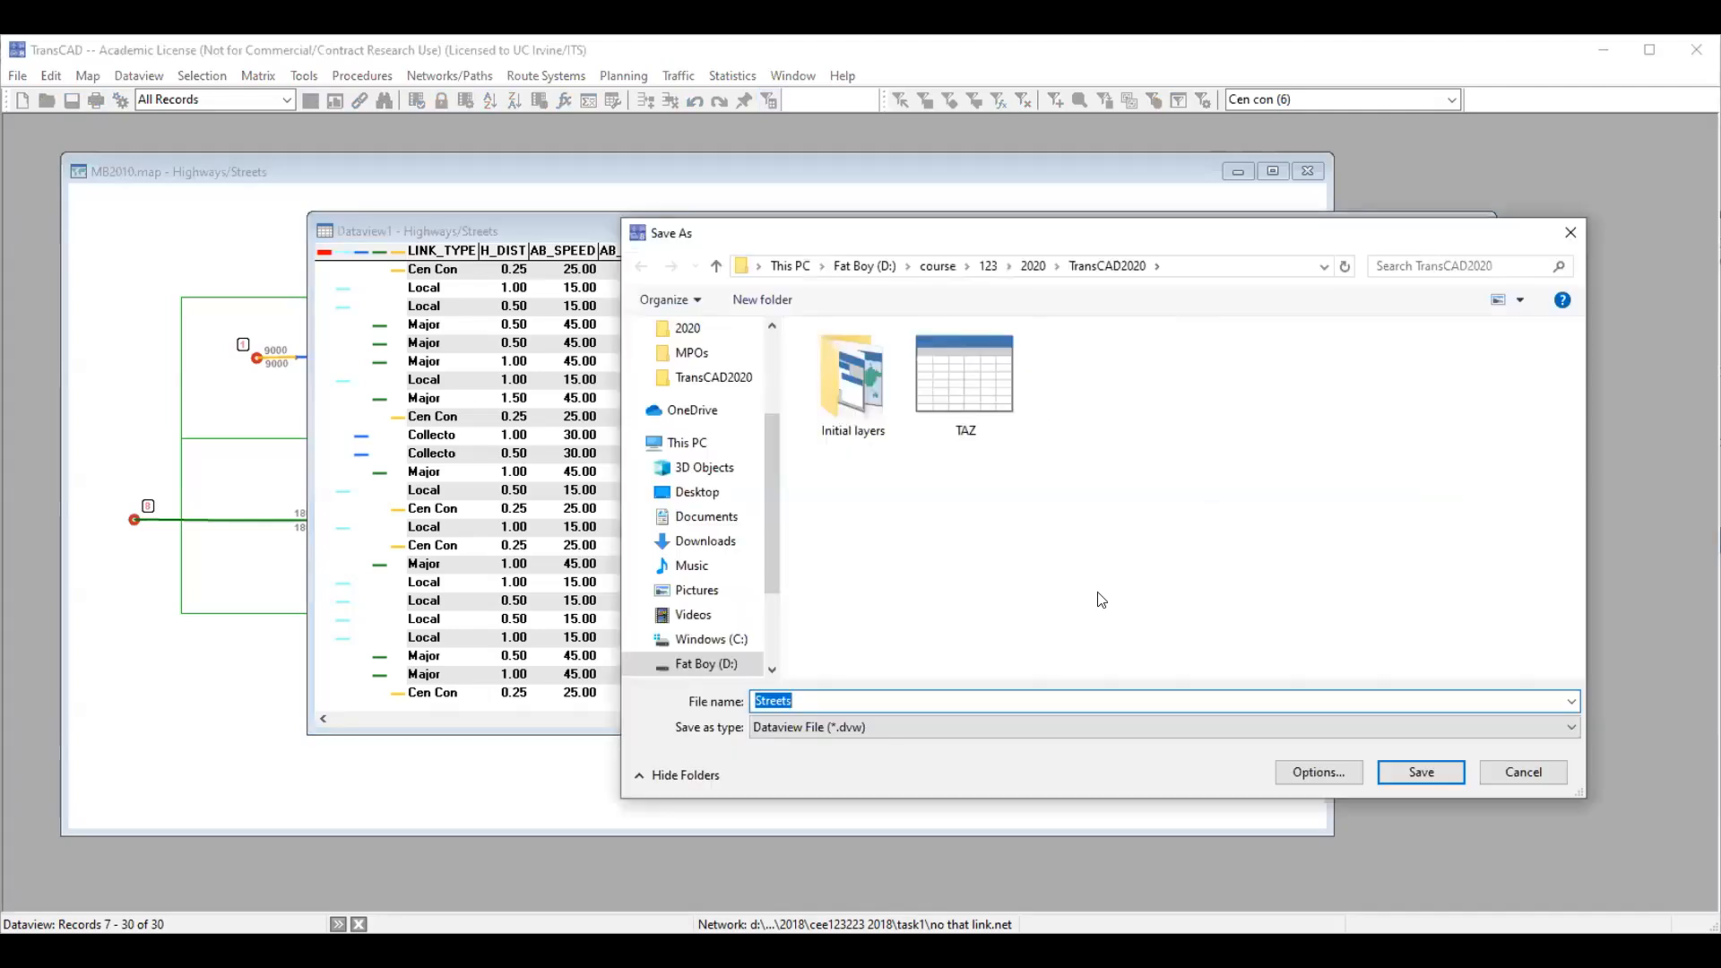
click(1318, 772)
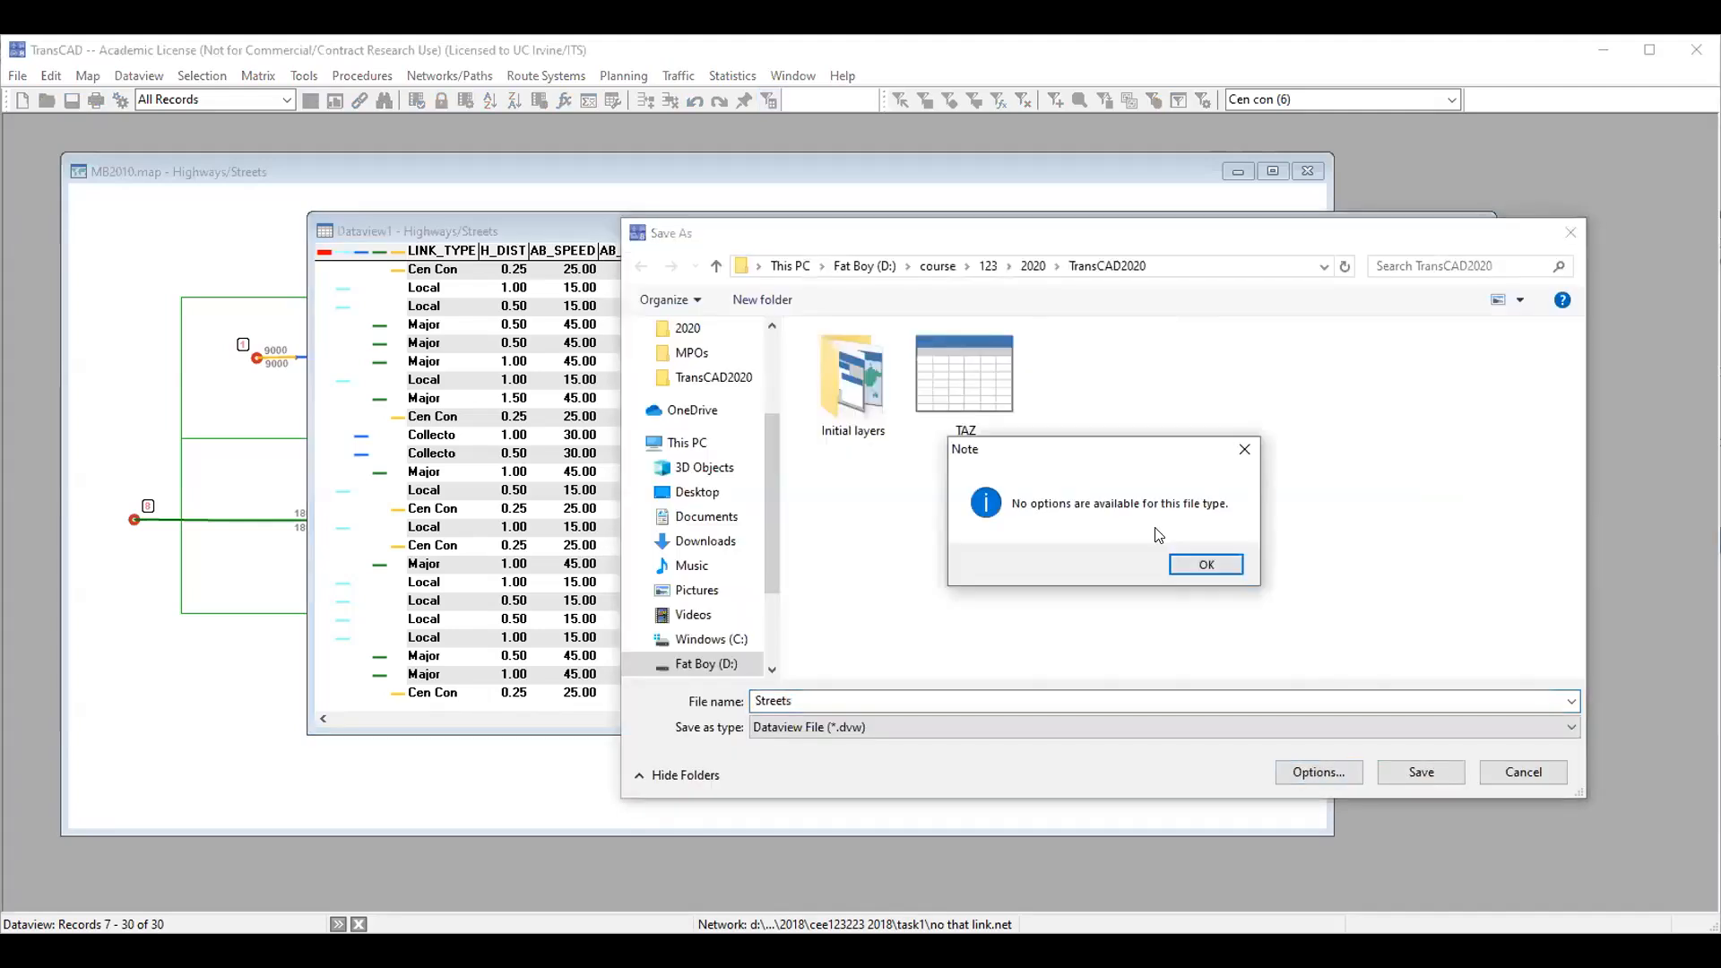
click(1192, 559)
click(1333, 766)
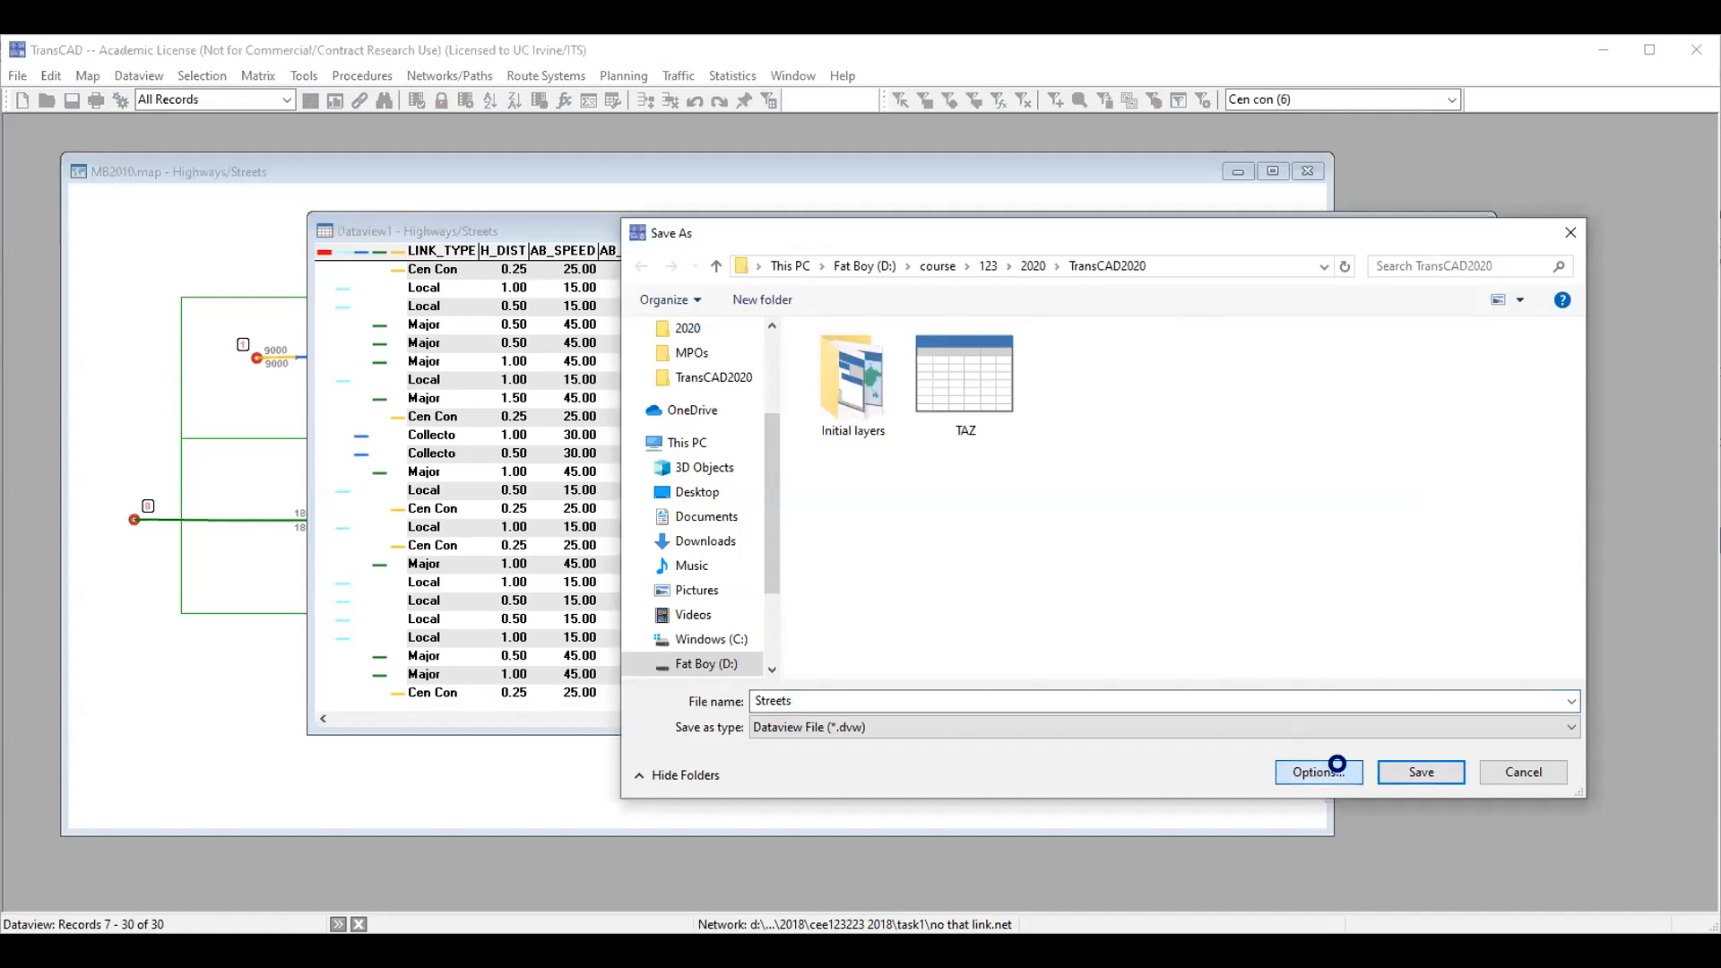
click(1207, 567)
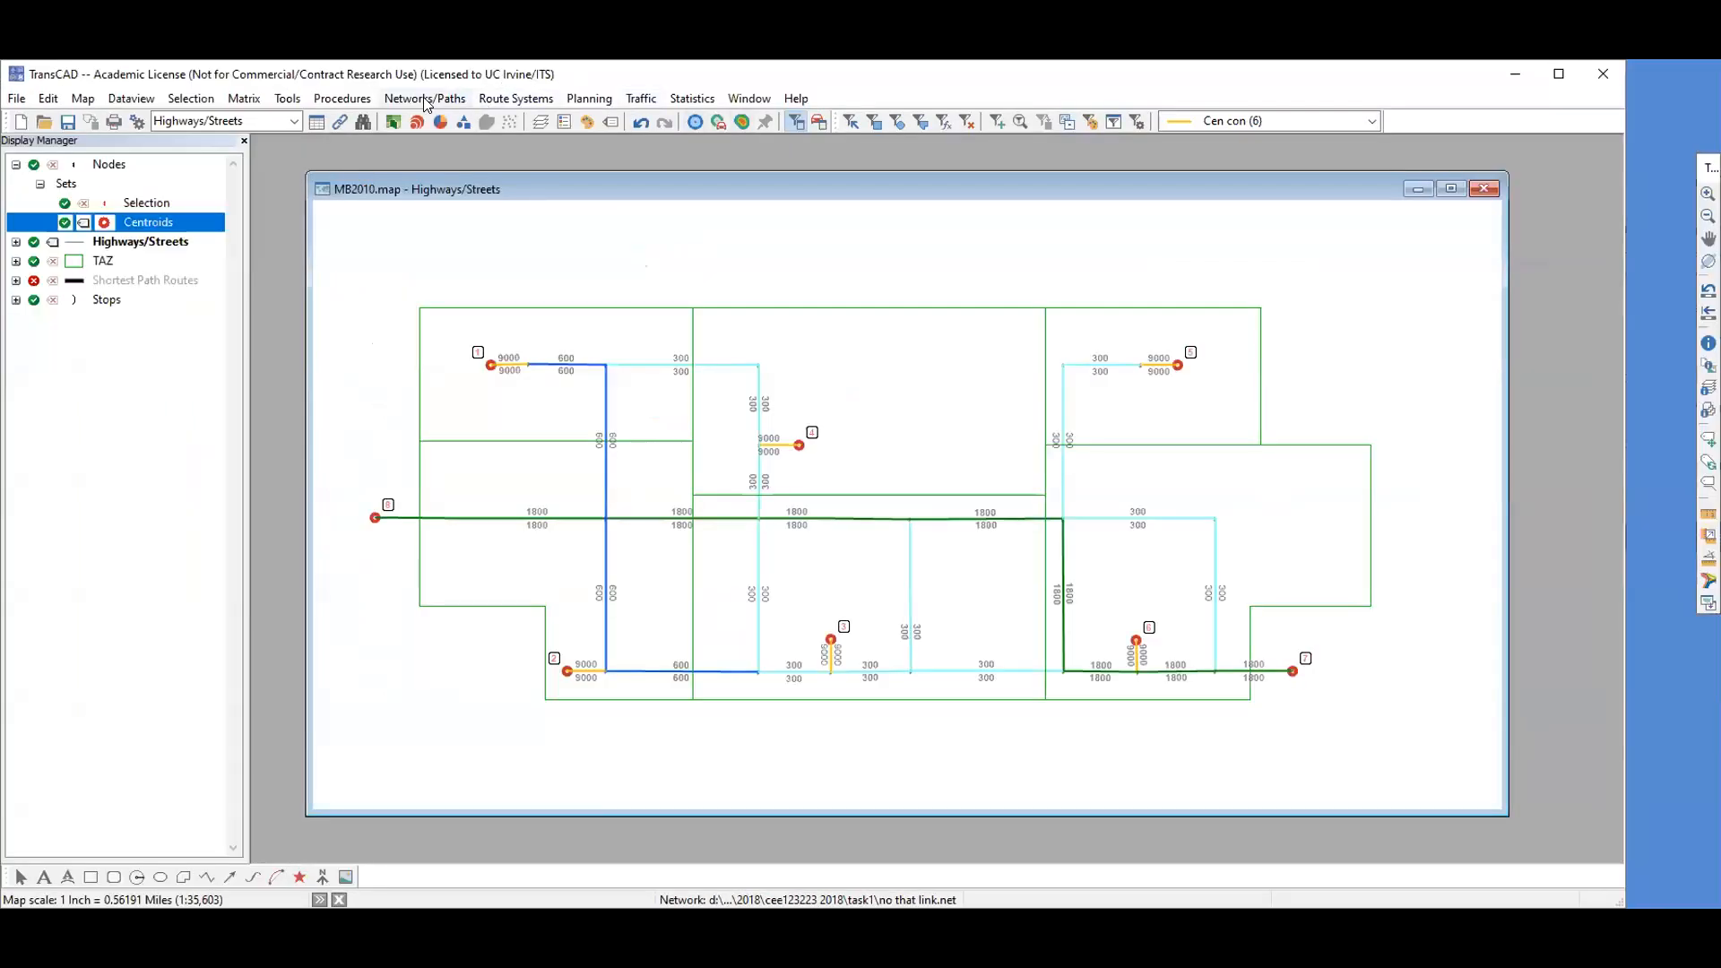
- Set up a new network from the entire Highways/Streets line layer with H_DIST as the length field
click(424, 99)
click(431, 121)
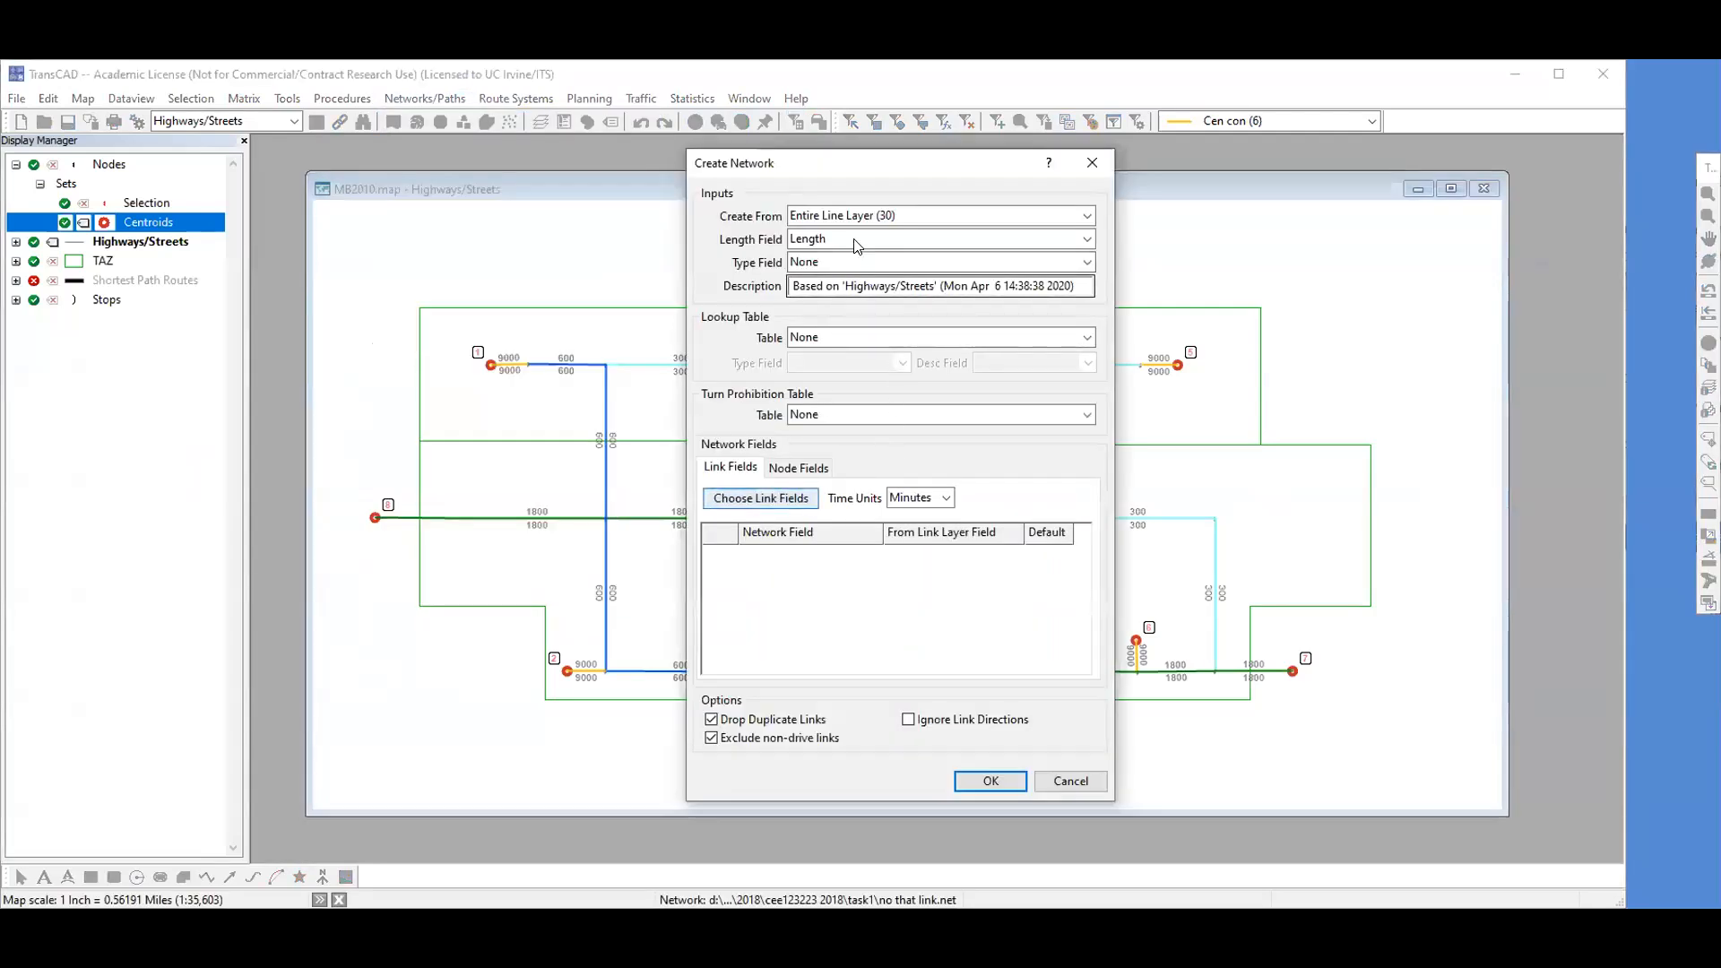
click(807, 238)
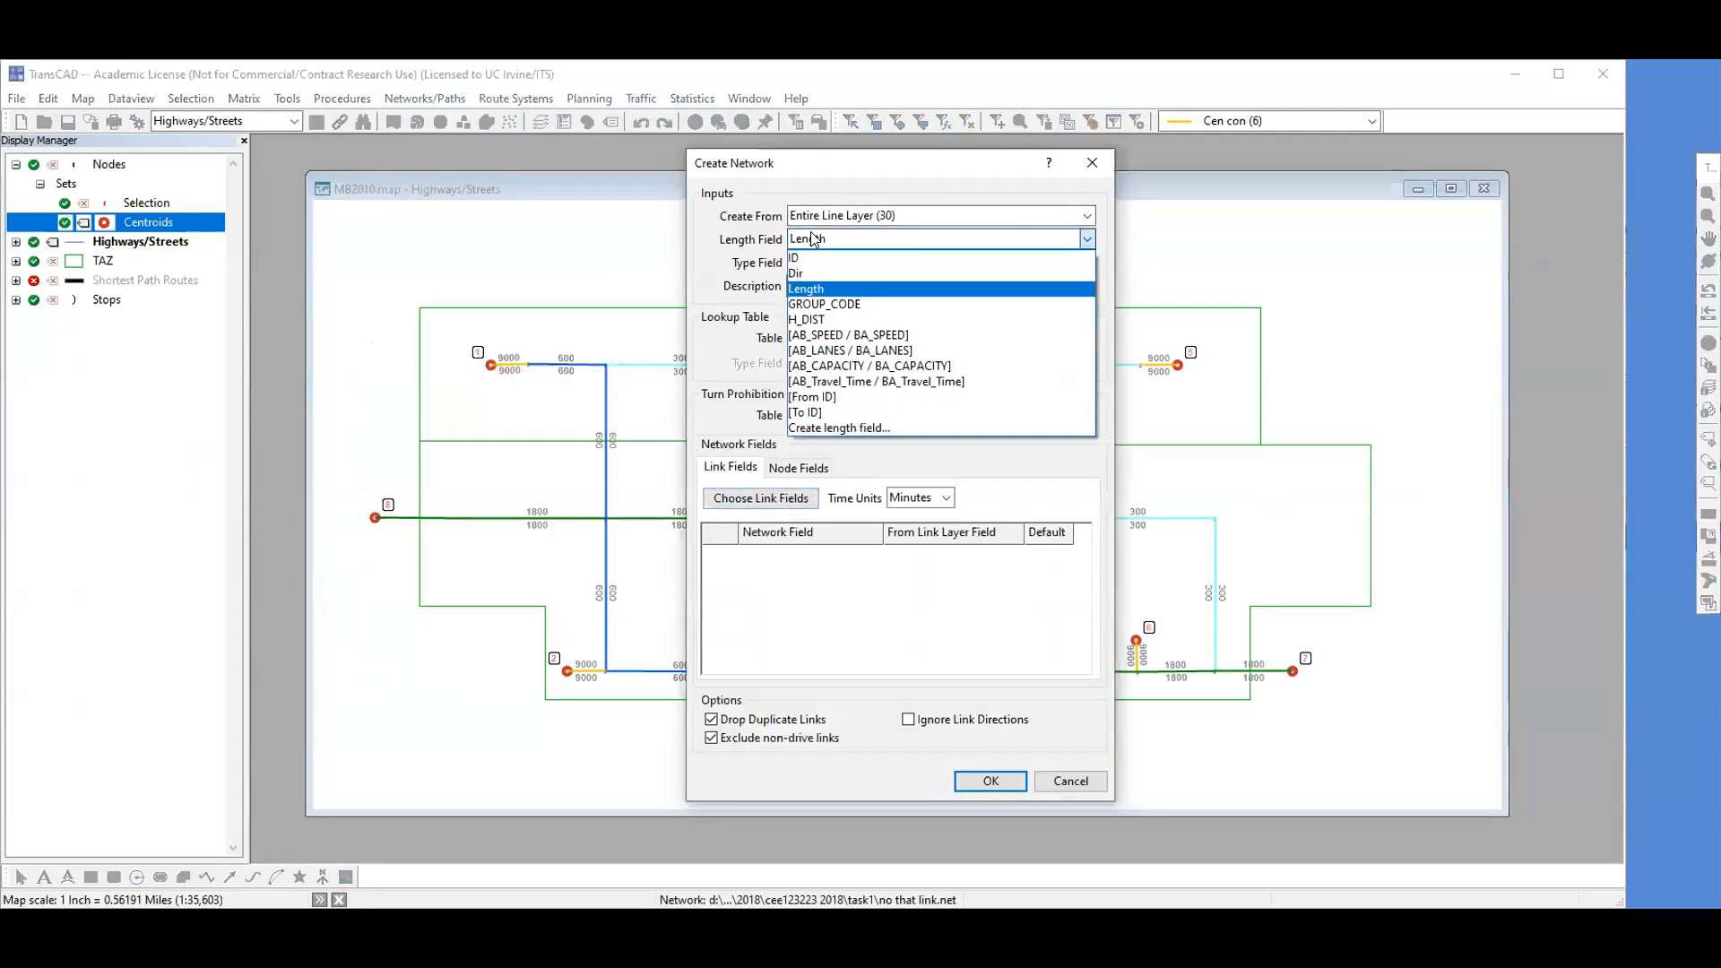
click(816, 319)
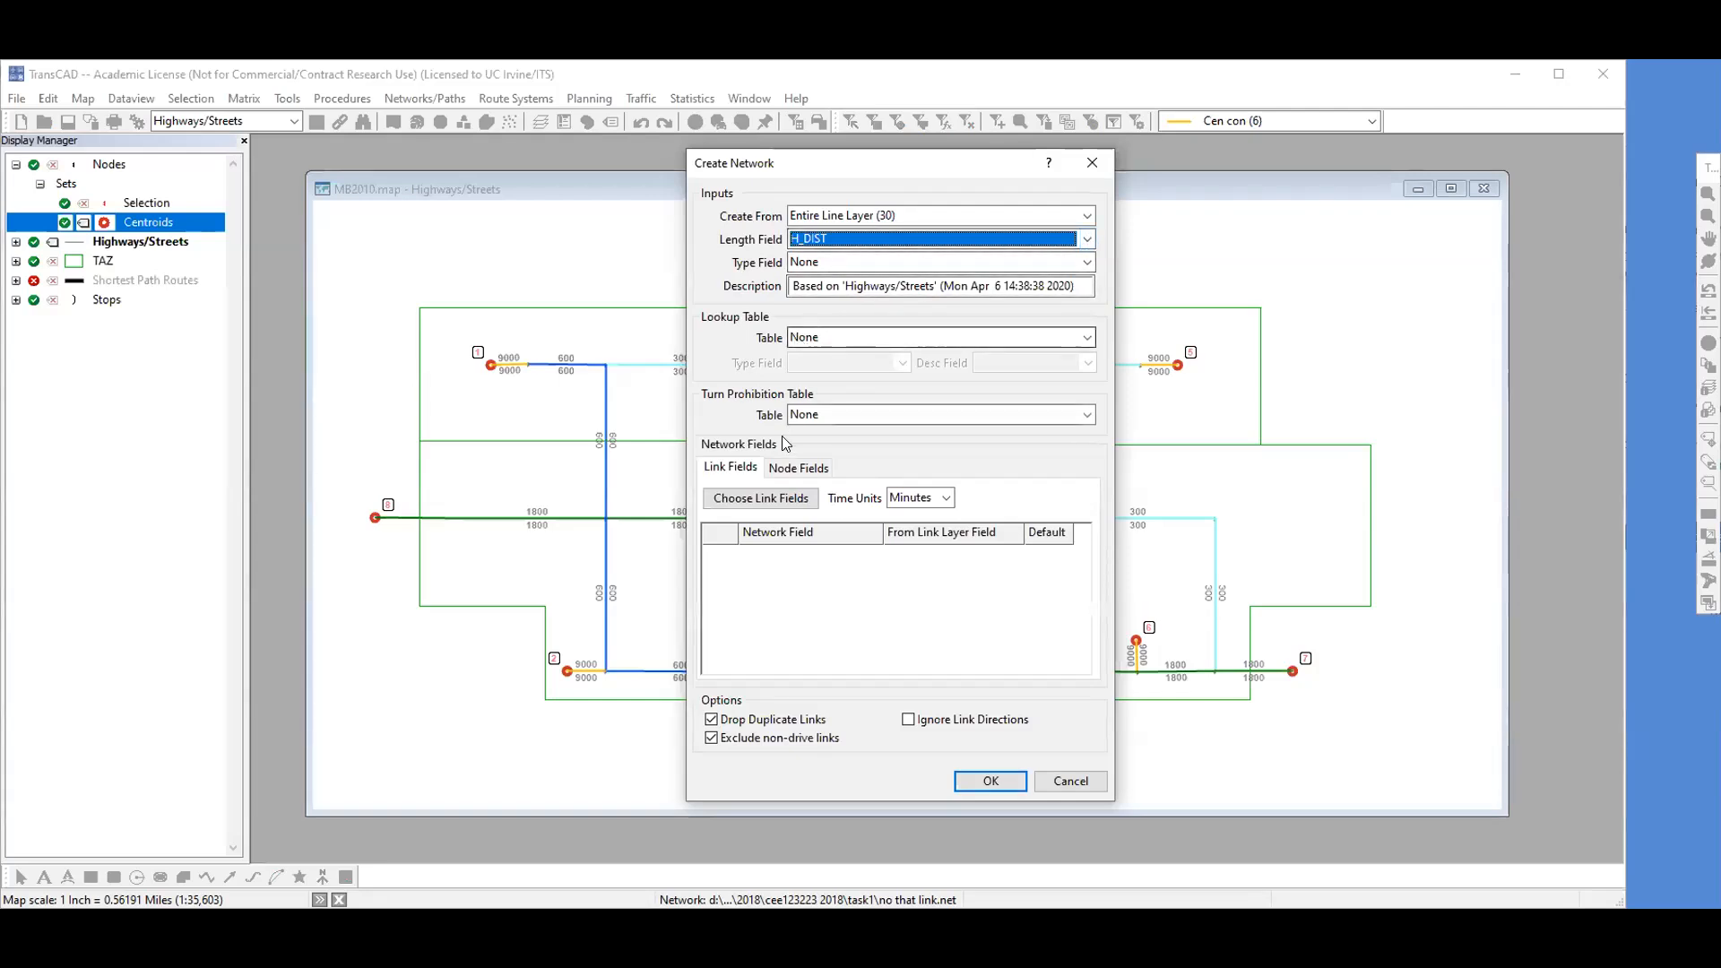
- Add all available link fields to the new network and mark Travel_Time as a time-based field
click(744, 499)
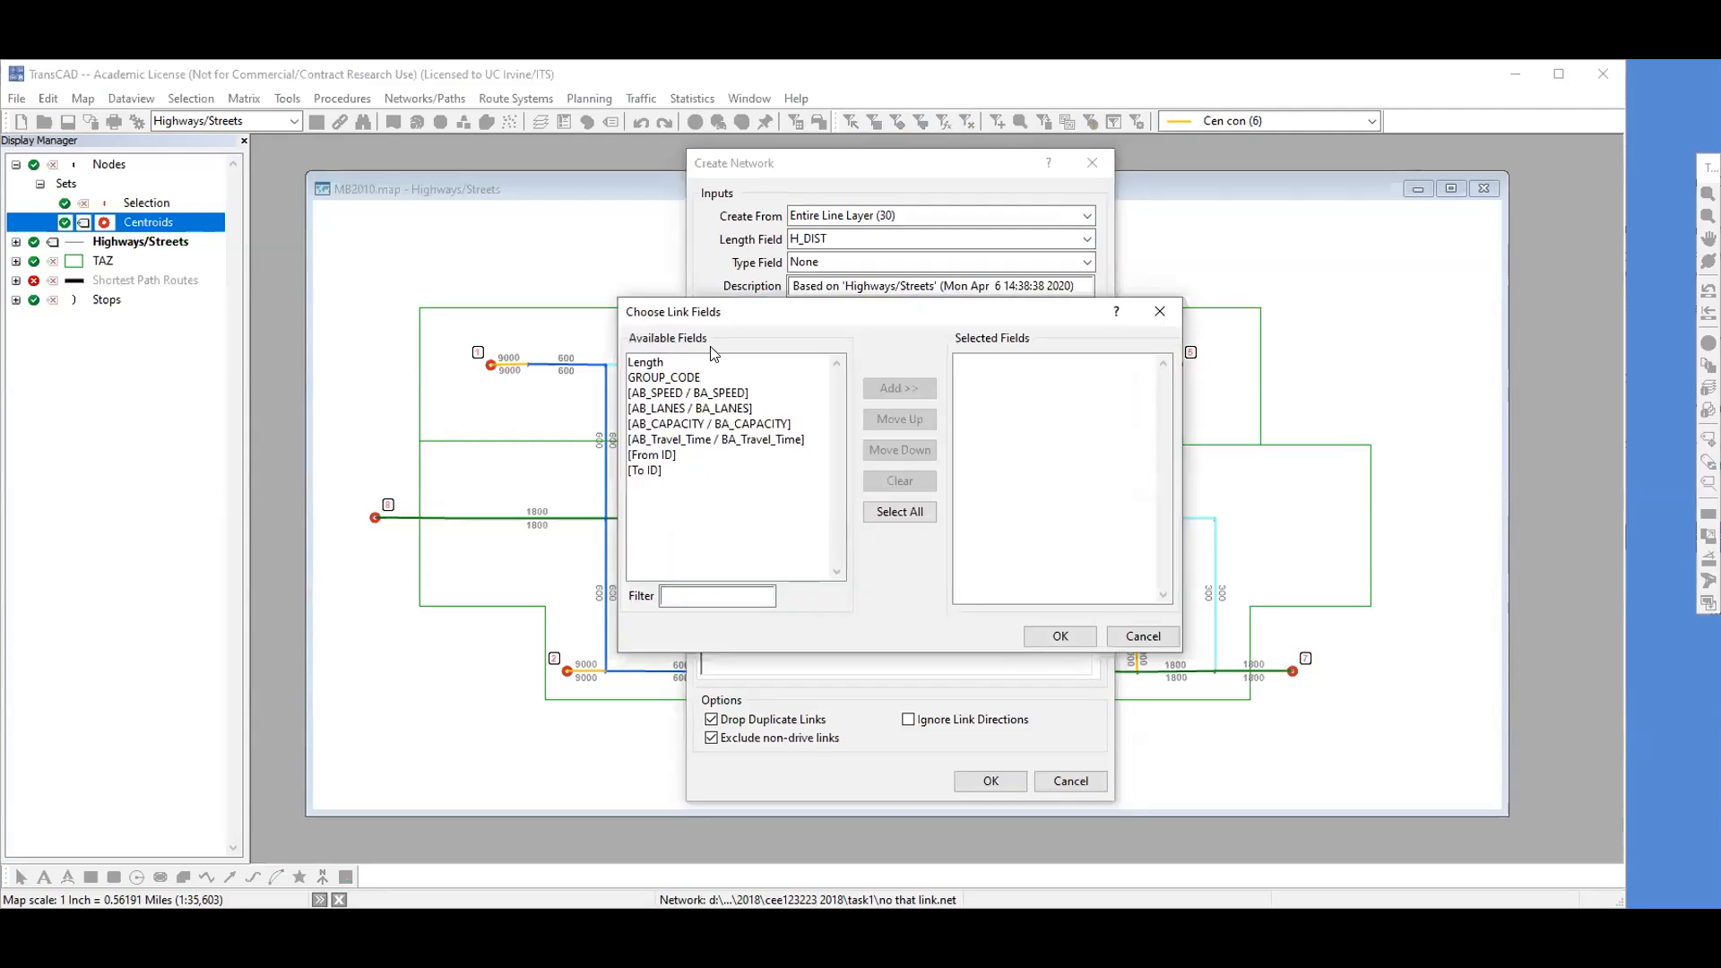
click(899, 511)
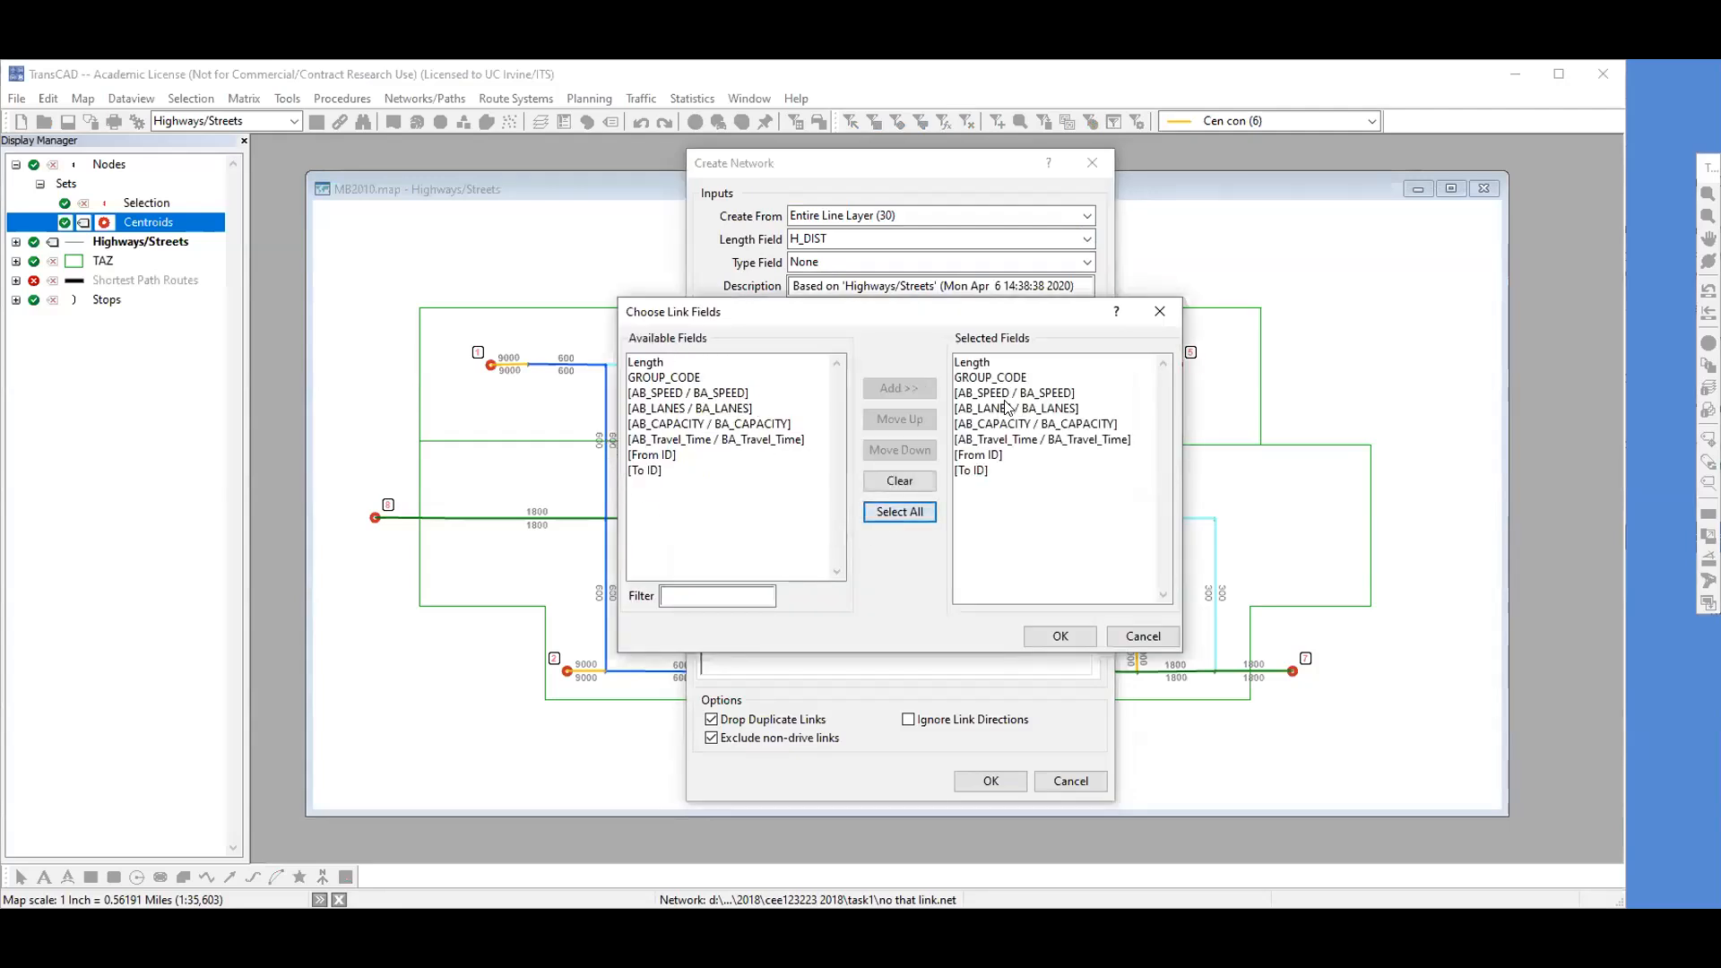
click(1059, 636)
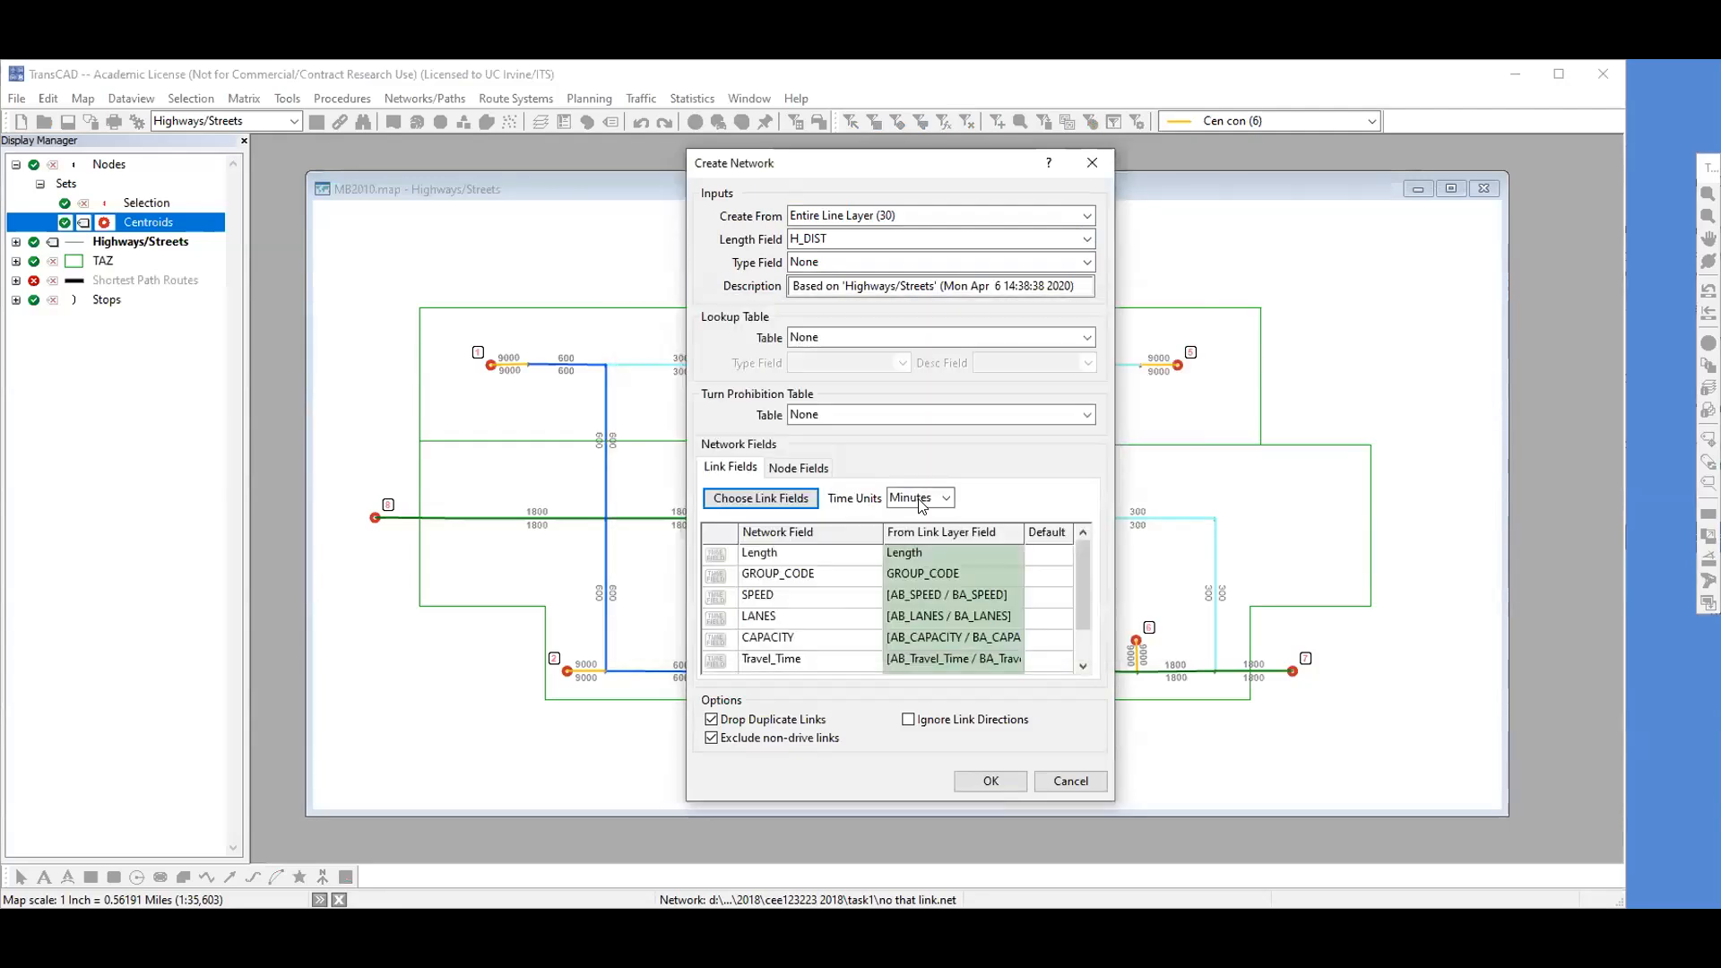
scroll(735, 614, down, 1)
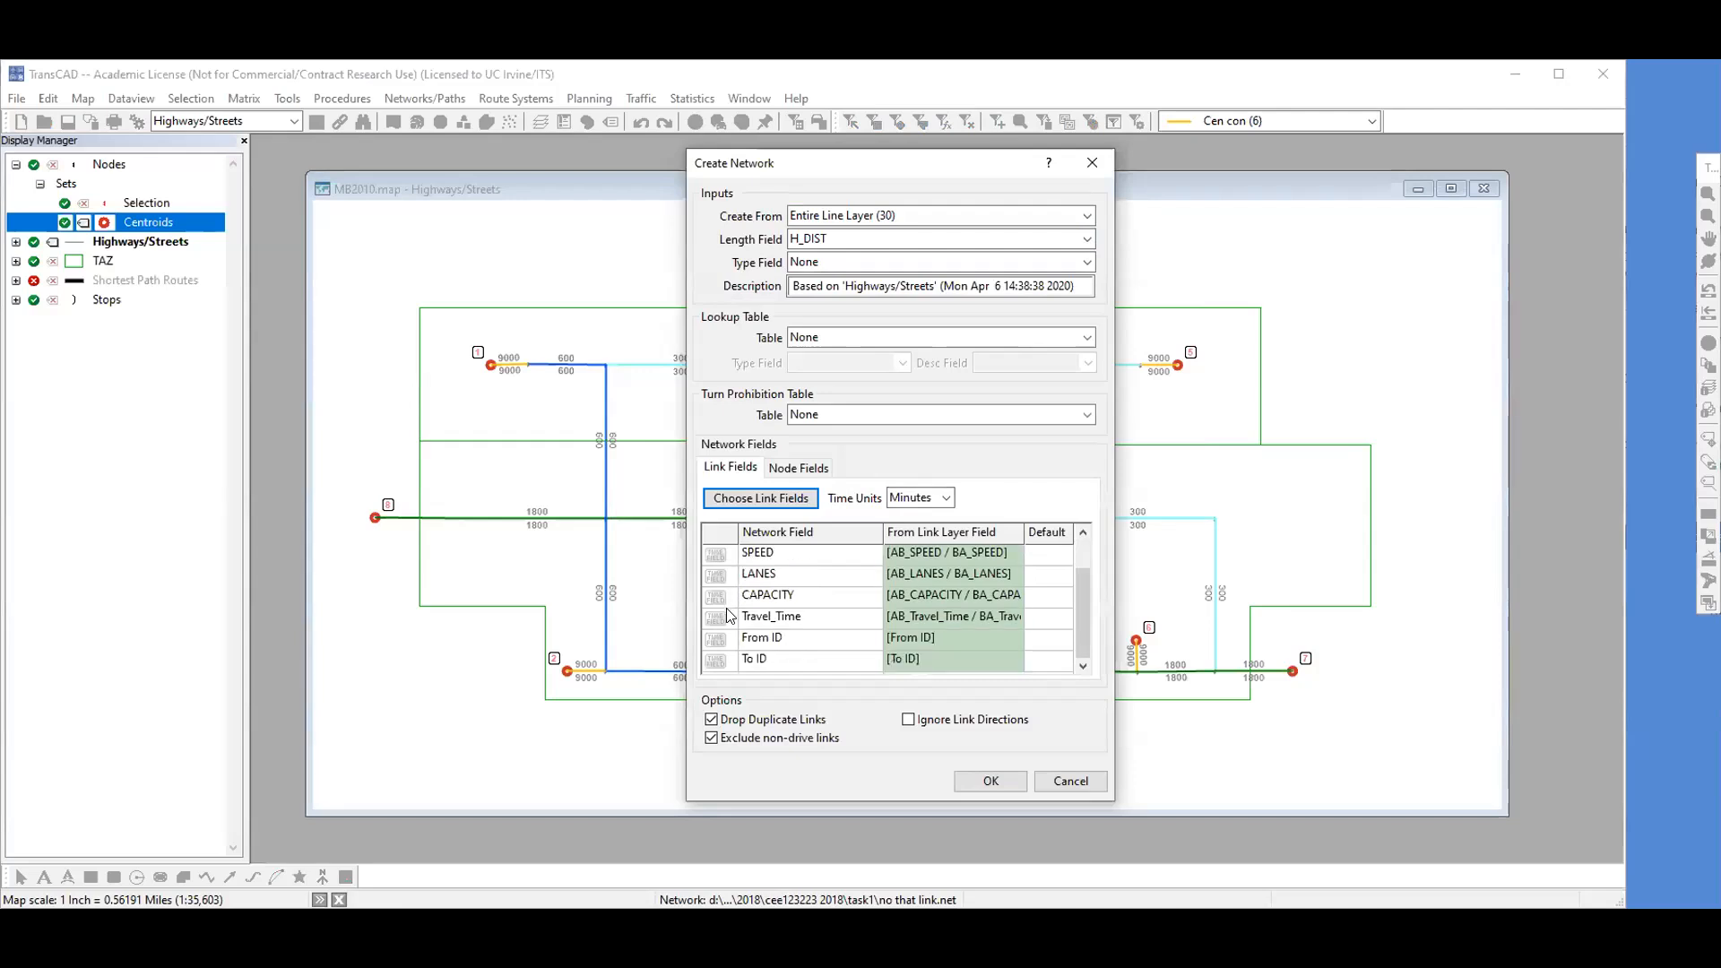
click(719, 617)
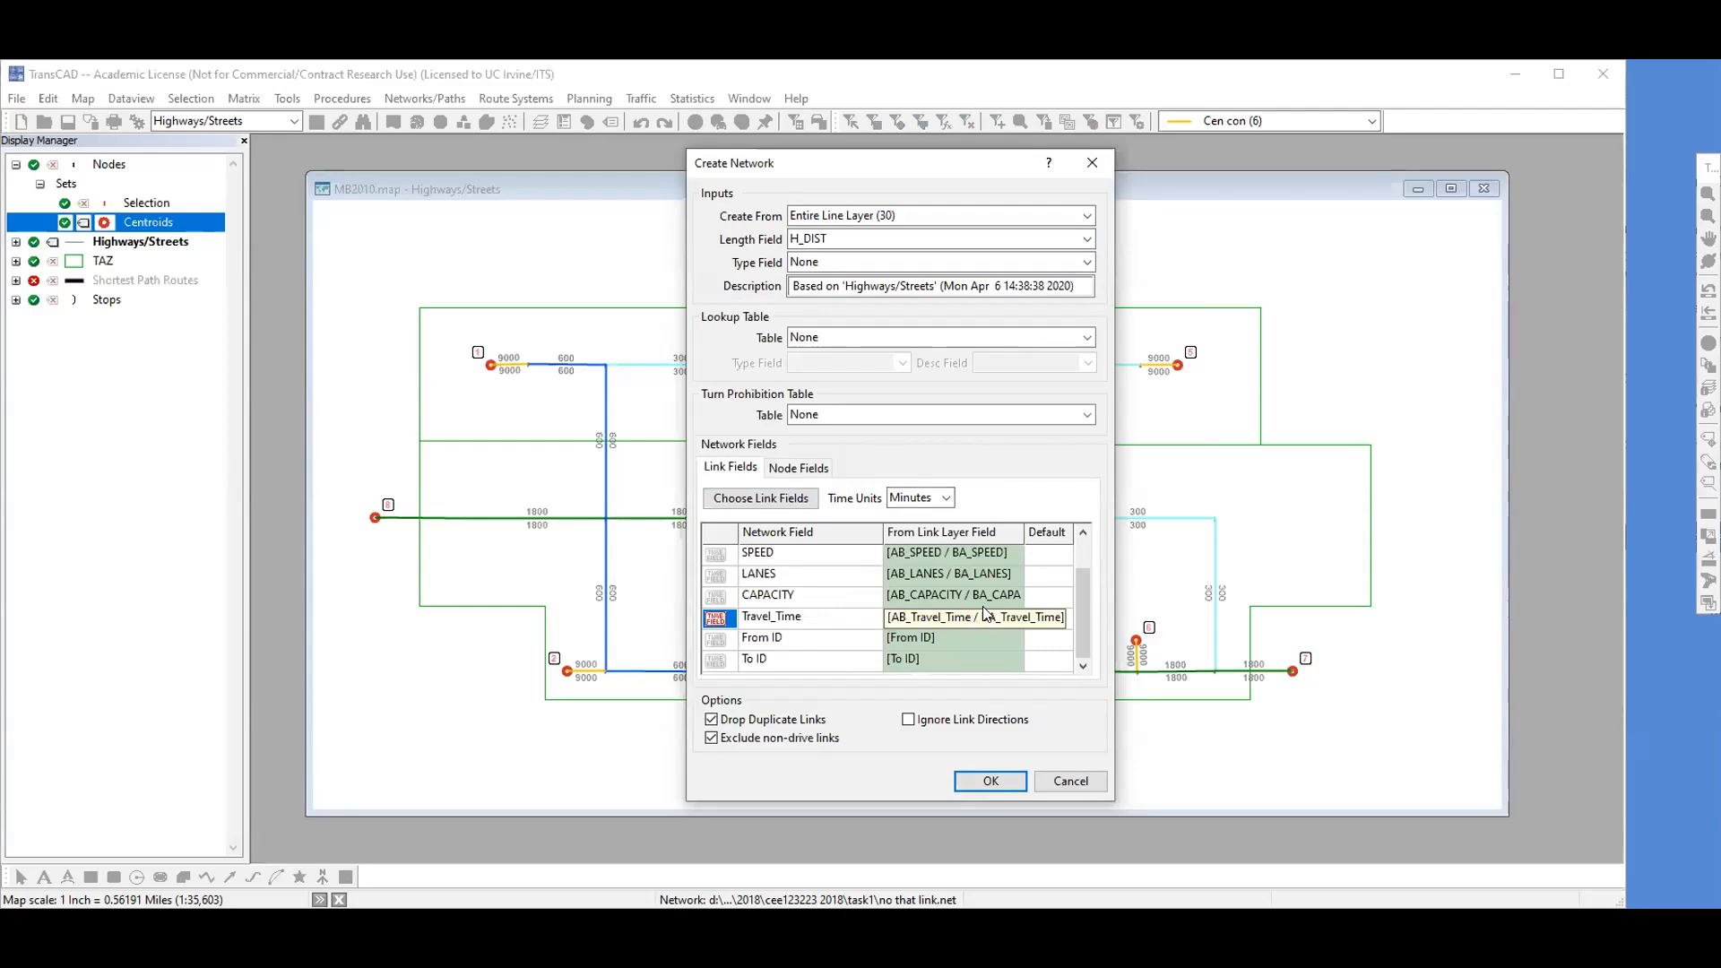
- Create the network with these settings and save it as a network file named MB2020 in the TransCAD2020 folder
click(990, 781)
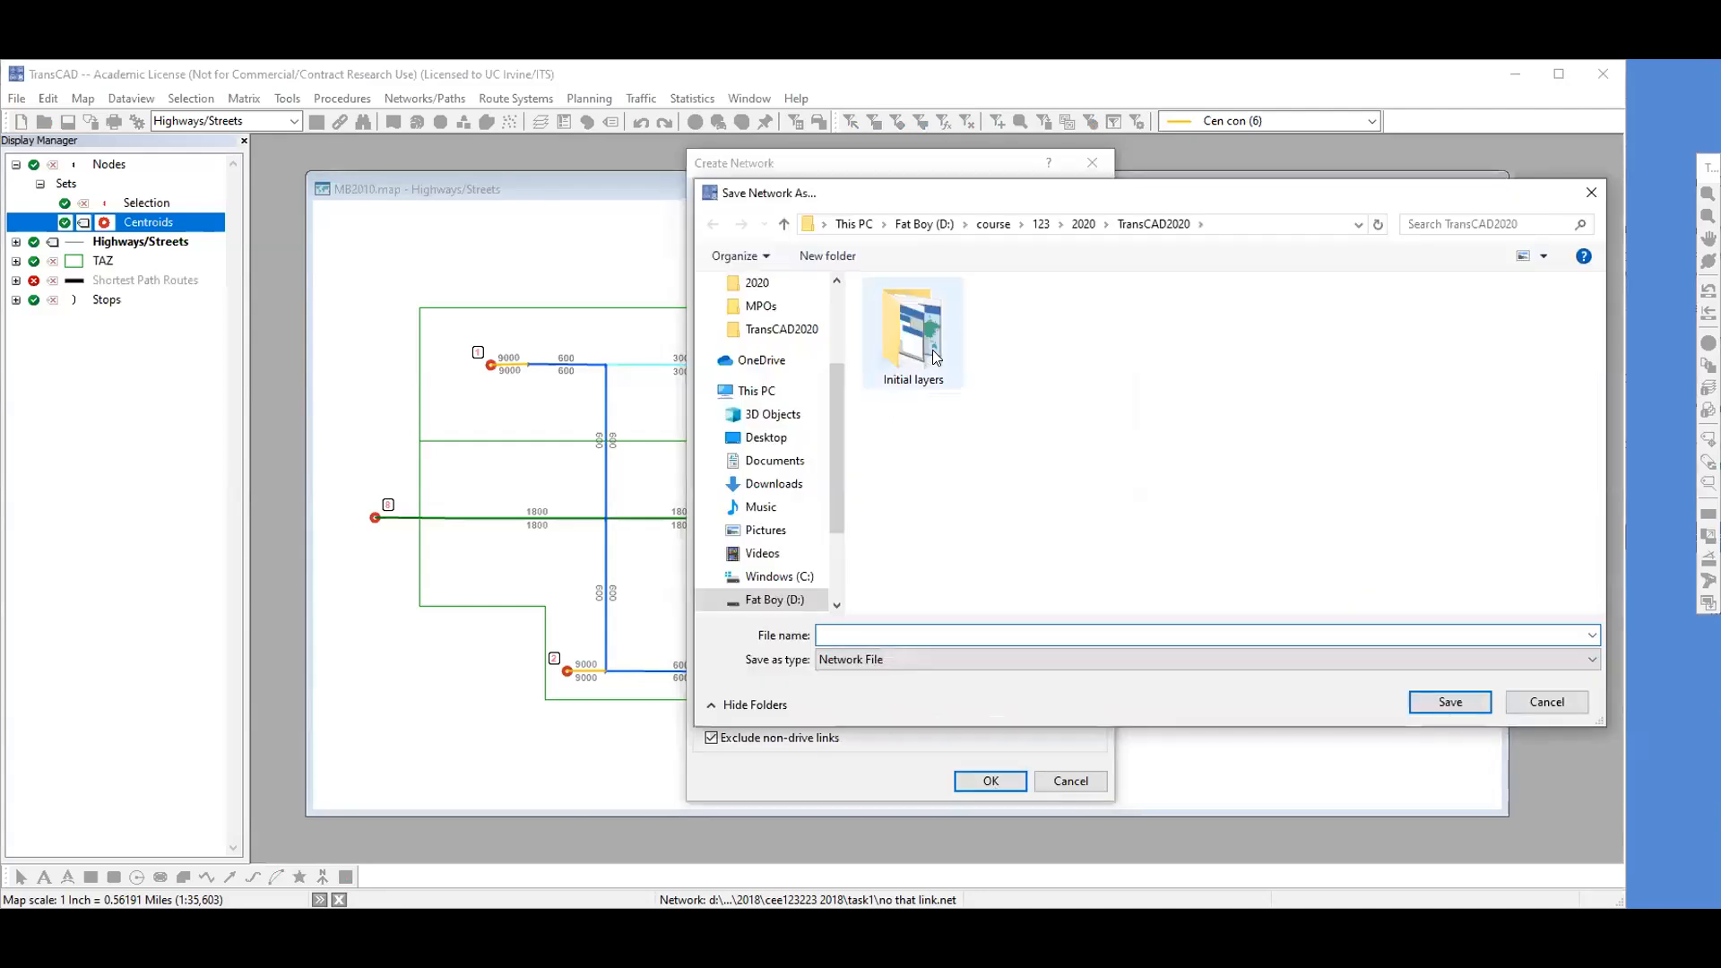
click(1437, 709)
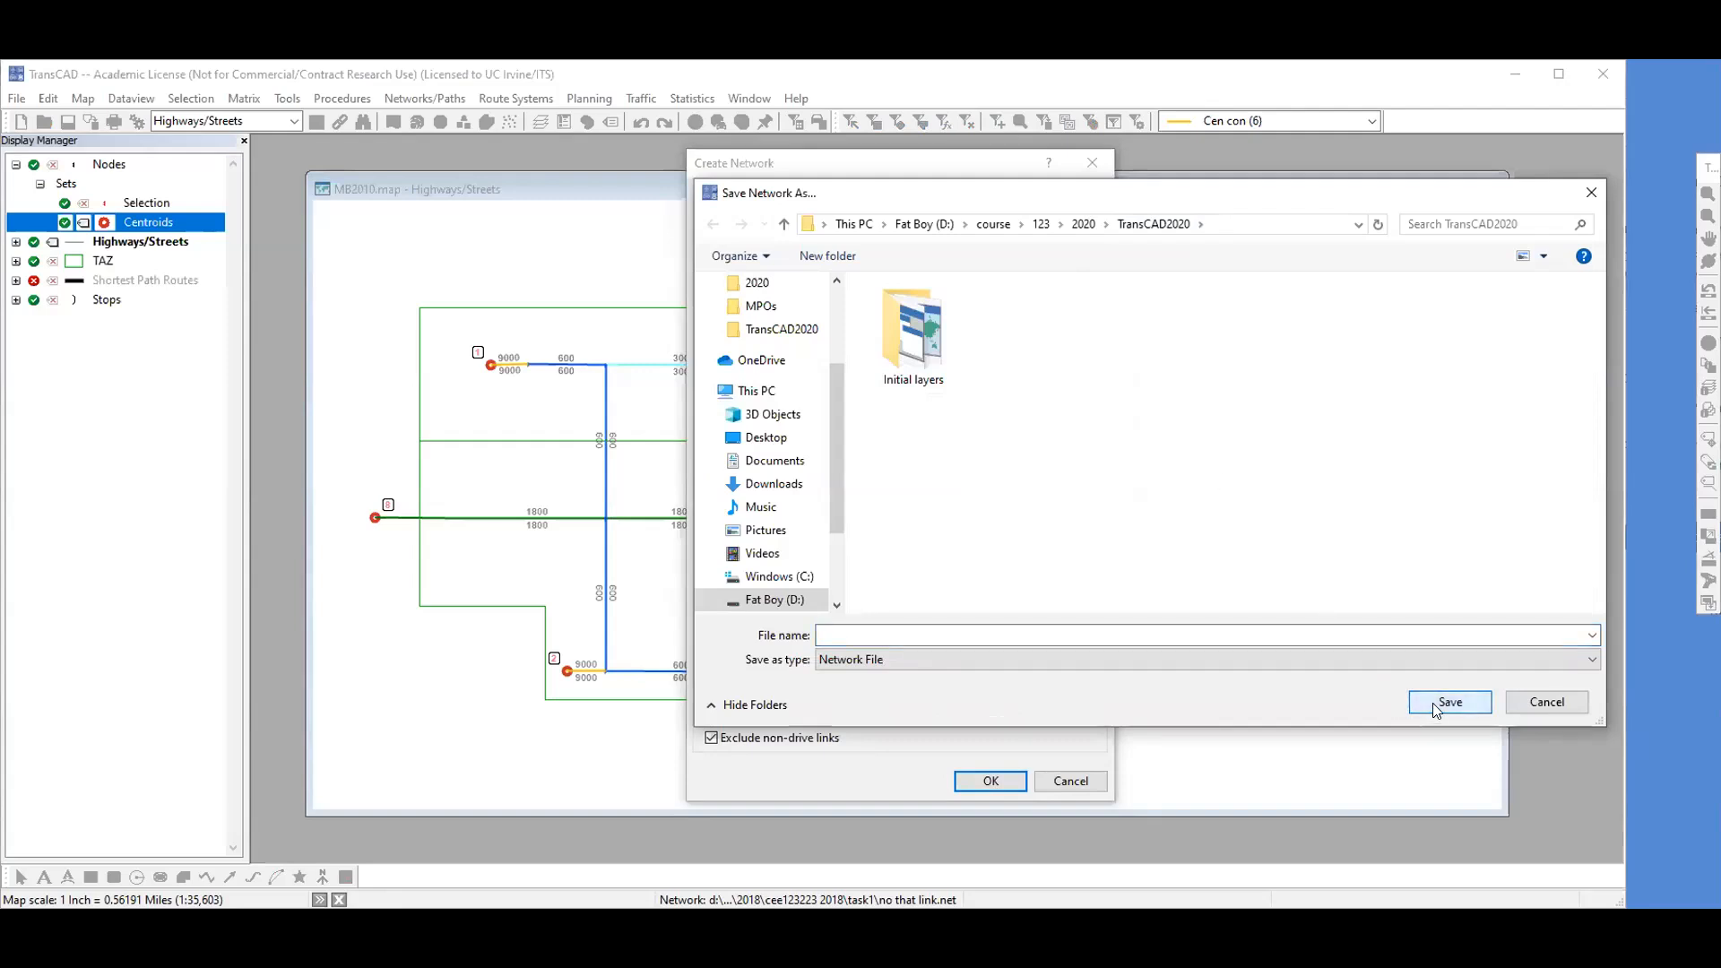
click(1284, 632)
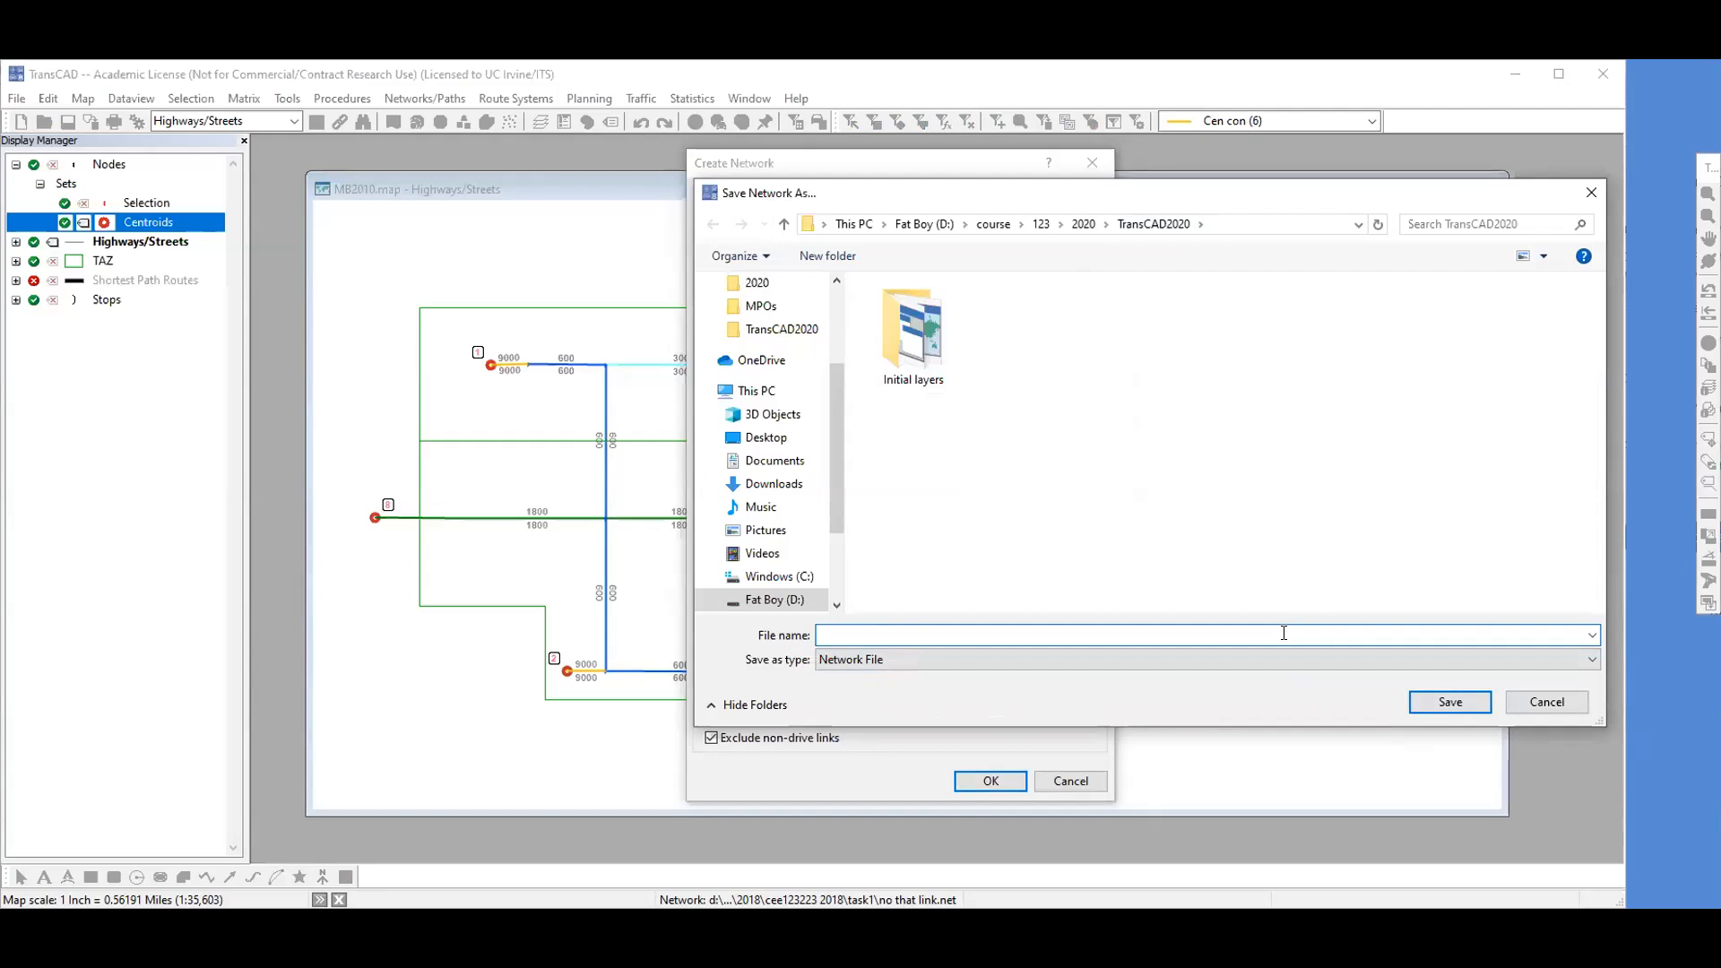
text(MB2020)
click(1417, 704)
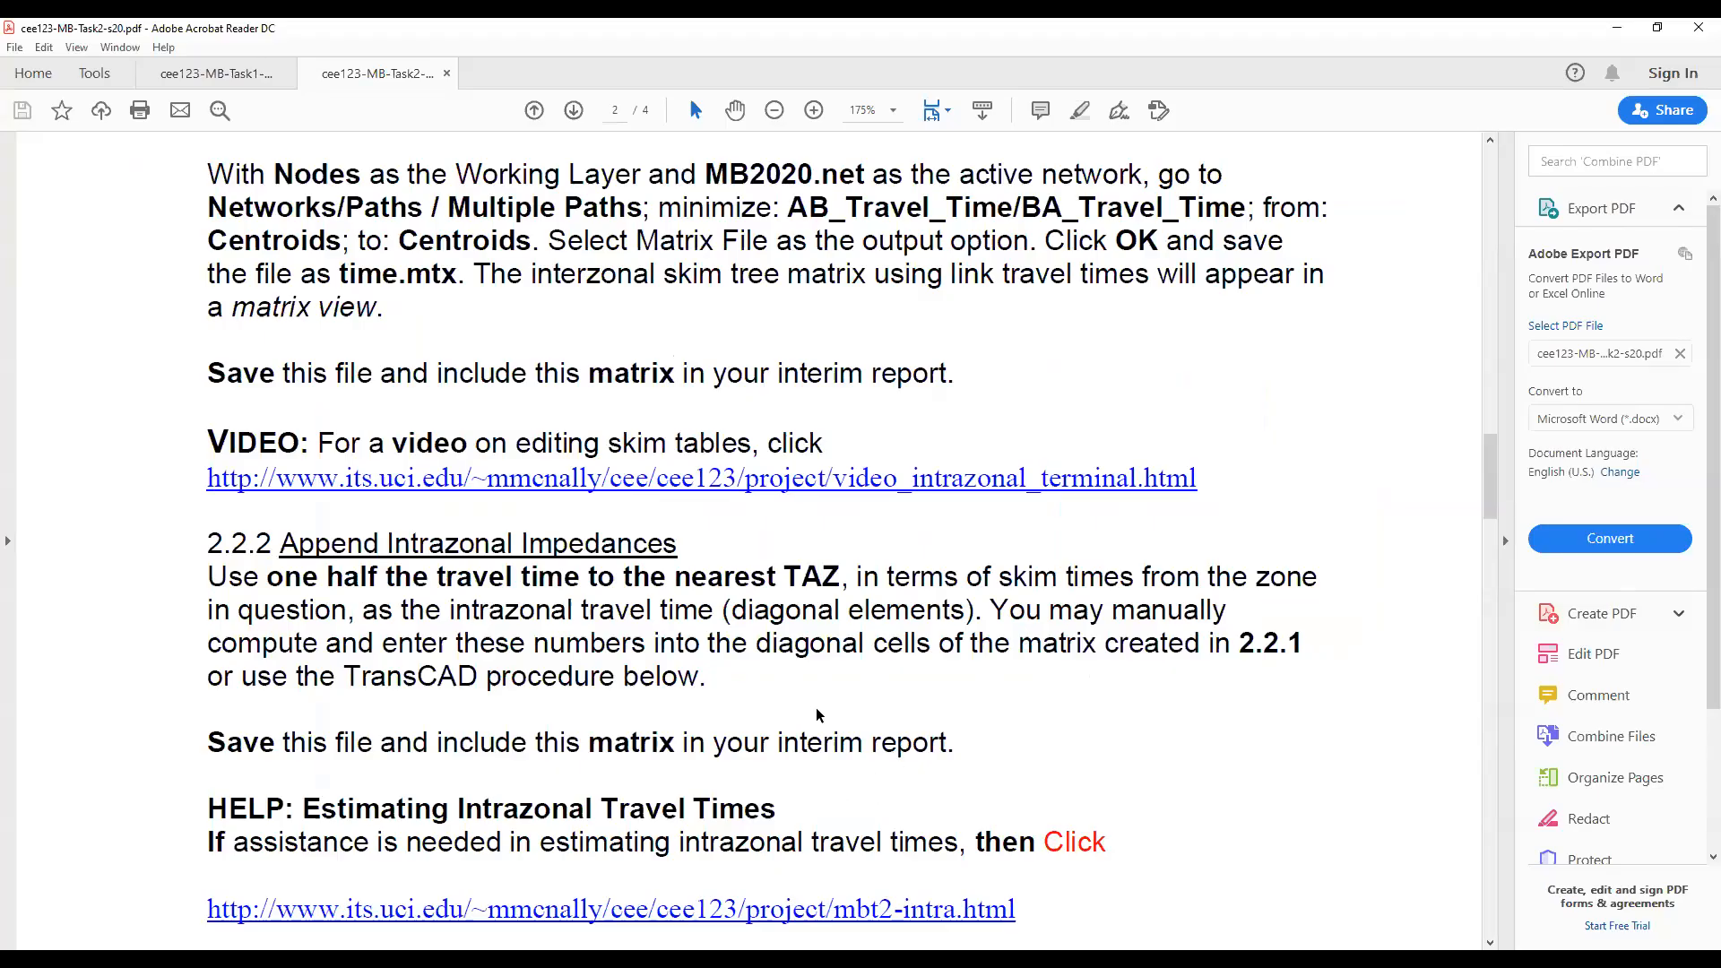
- Following the PDF instructions, set up Multiple Paths in TransCAD to minimize Travel_Time from Centroids to Centroids with Matrix File output
scroll(887, 574, down, 3)
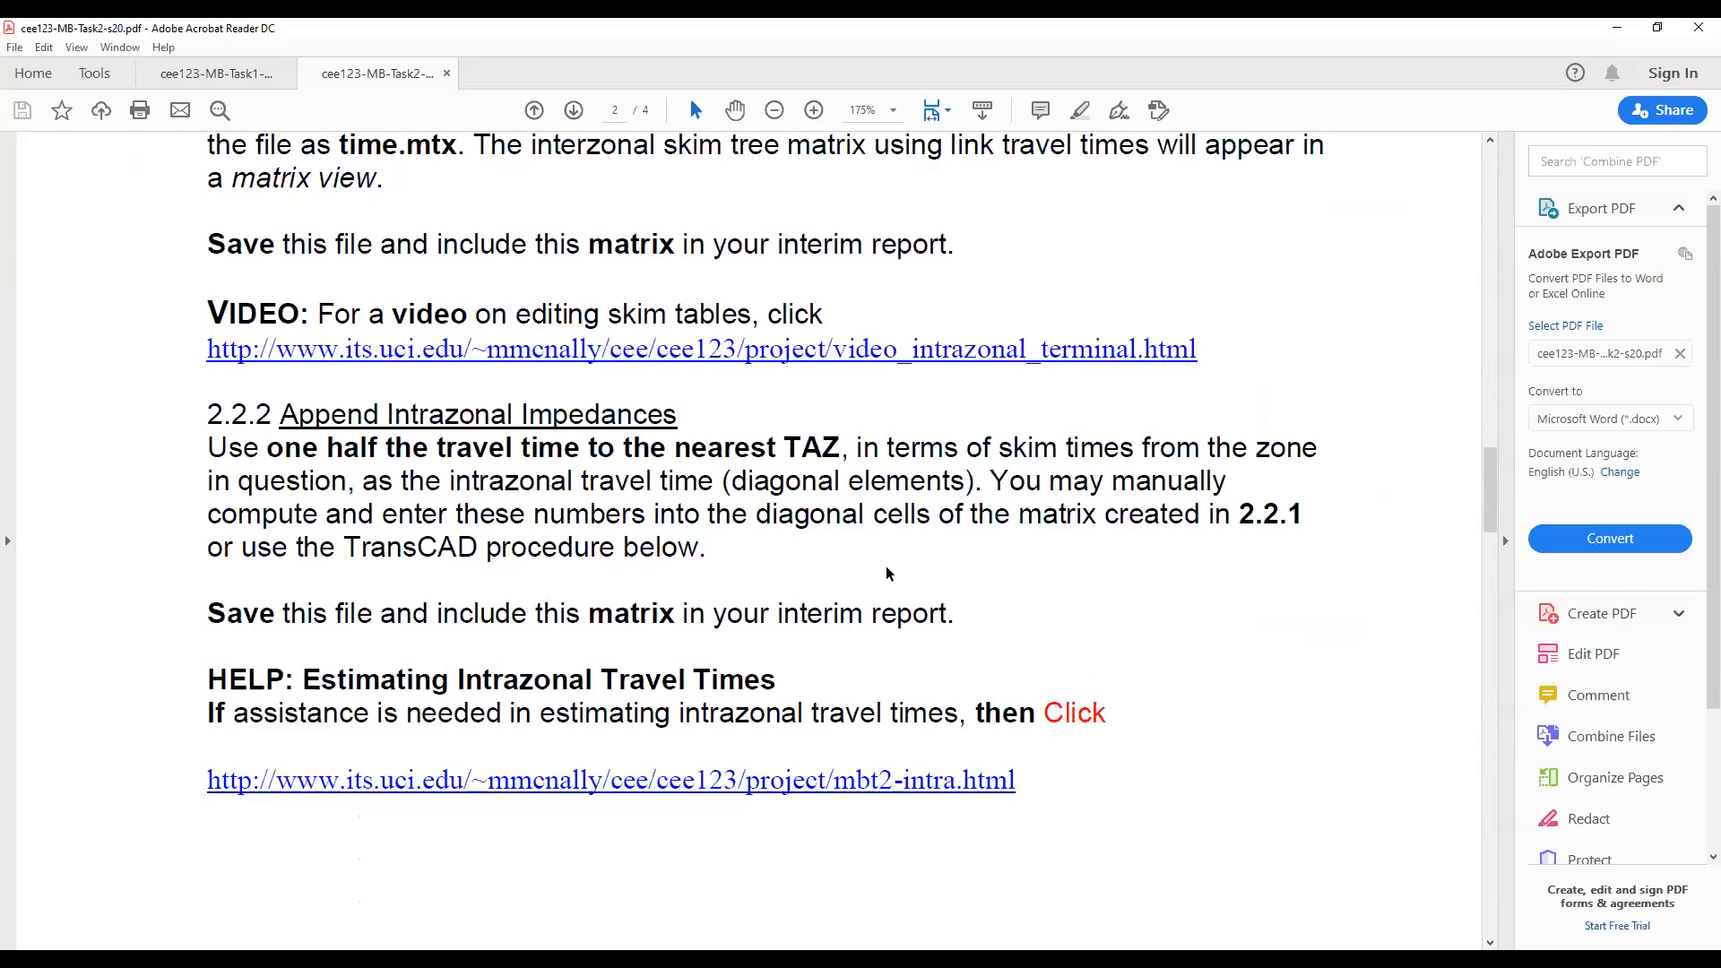
scroll(873, 466, up, 8)
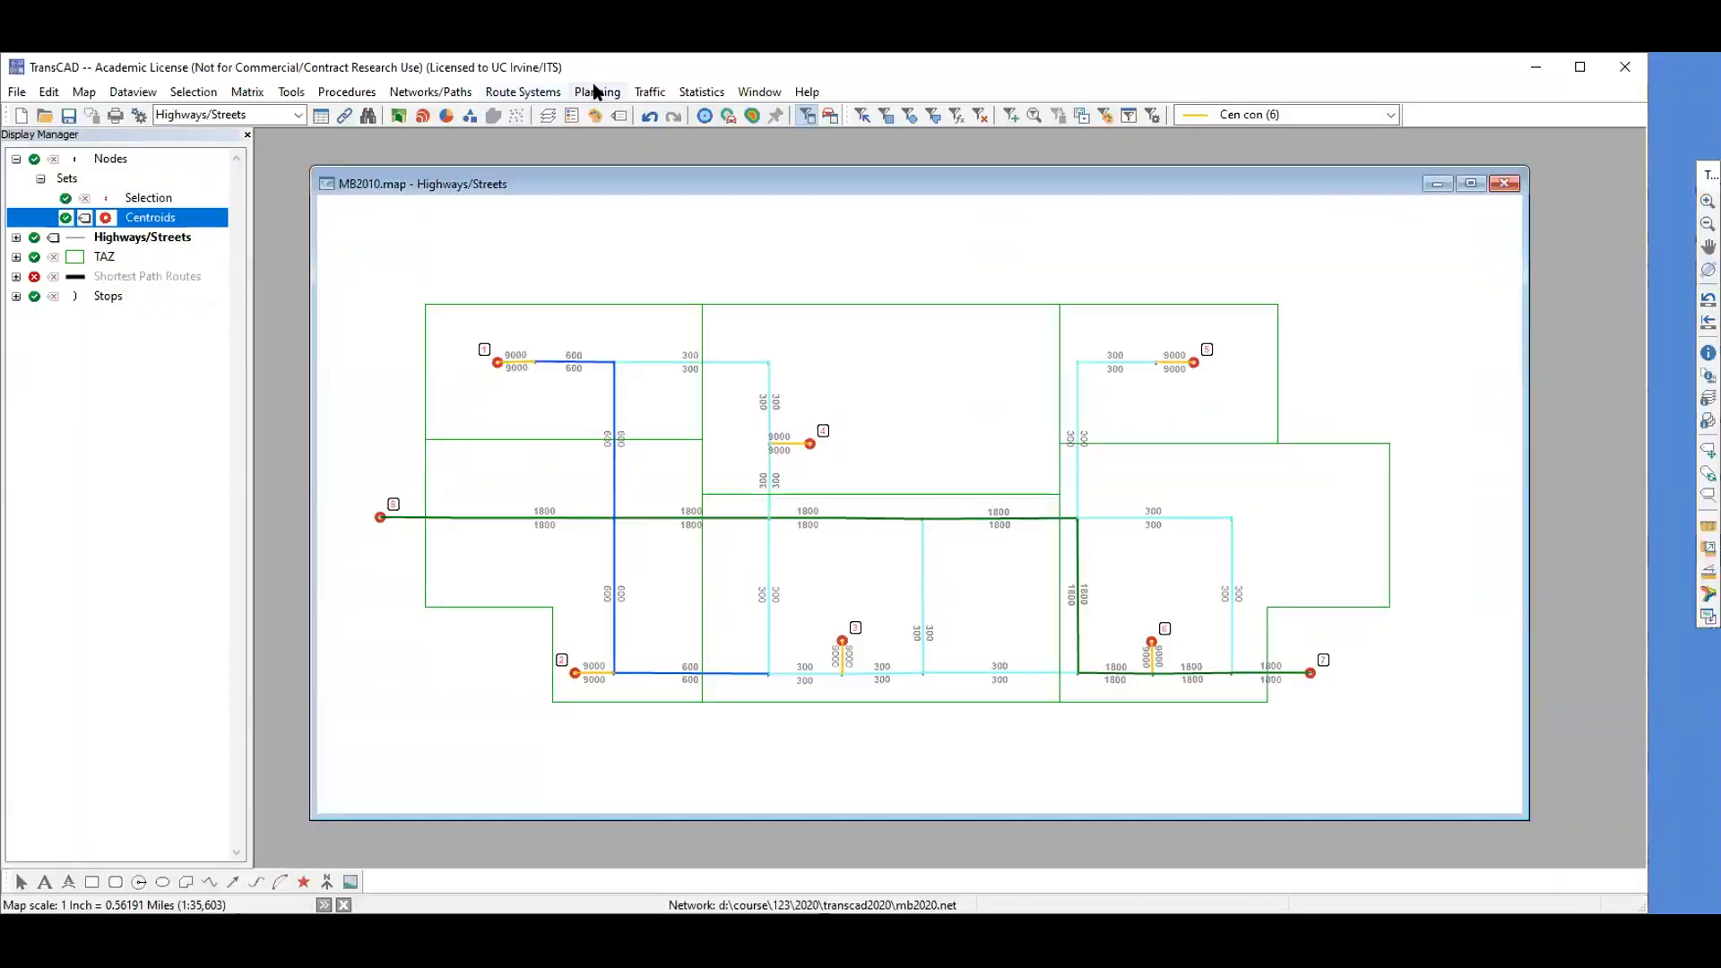
click(596, 92)
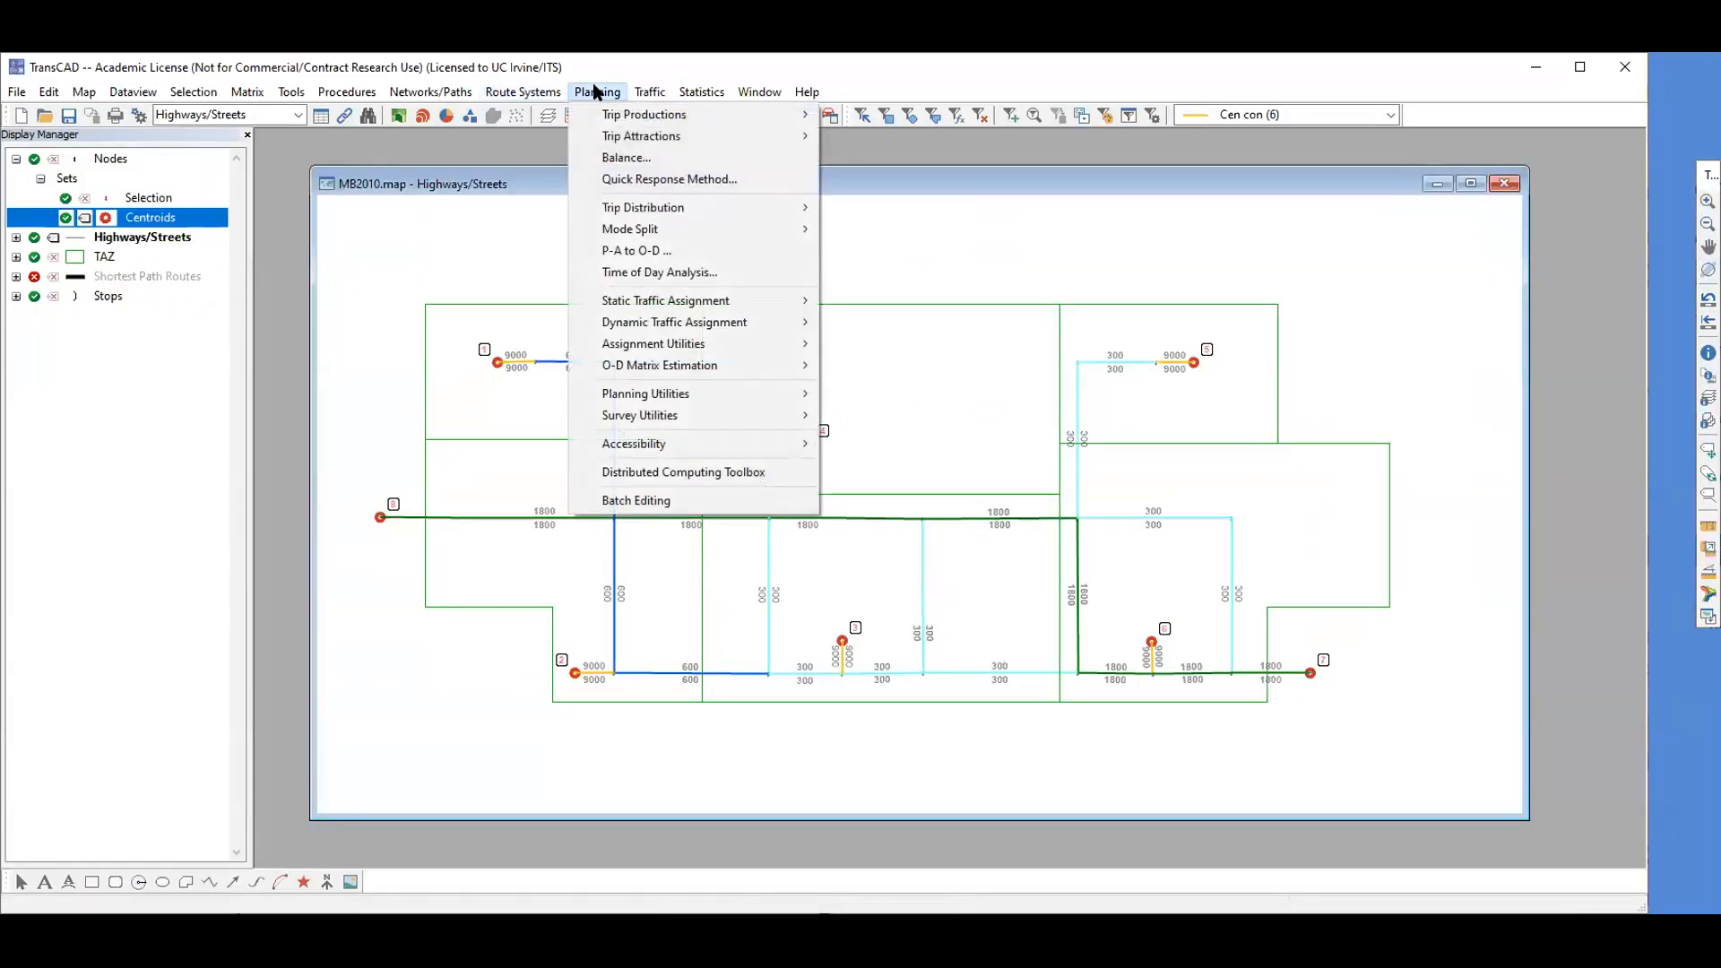
mouse_move(430, 93)
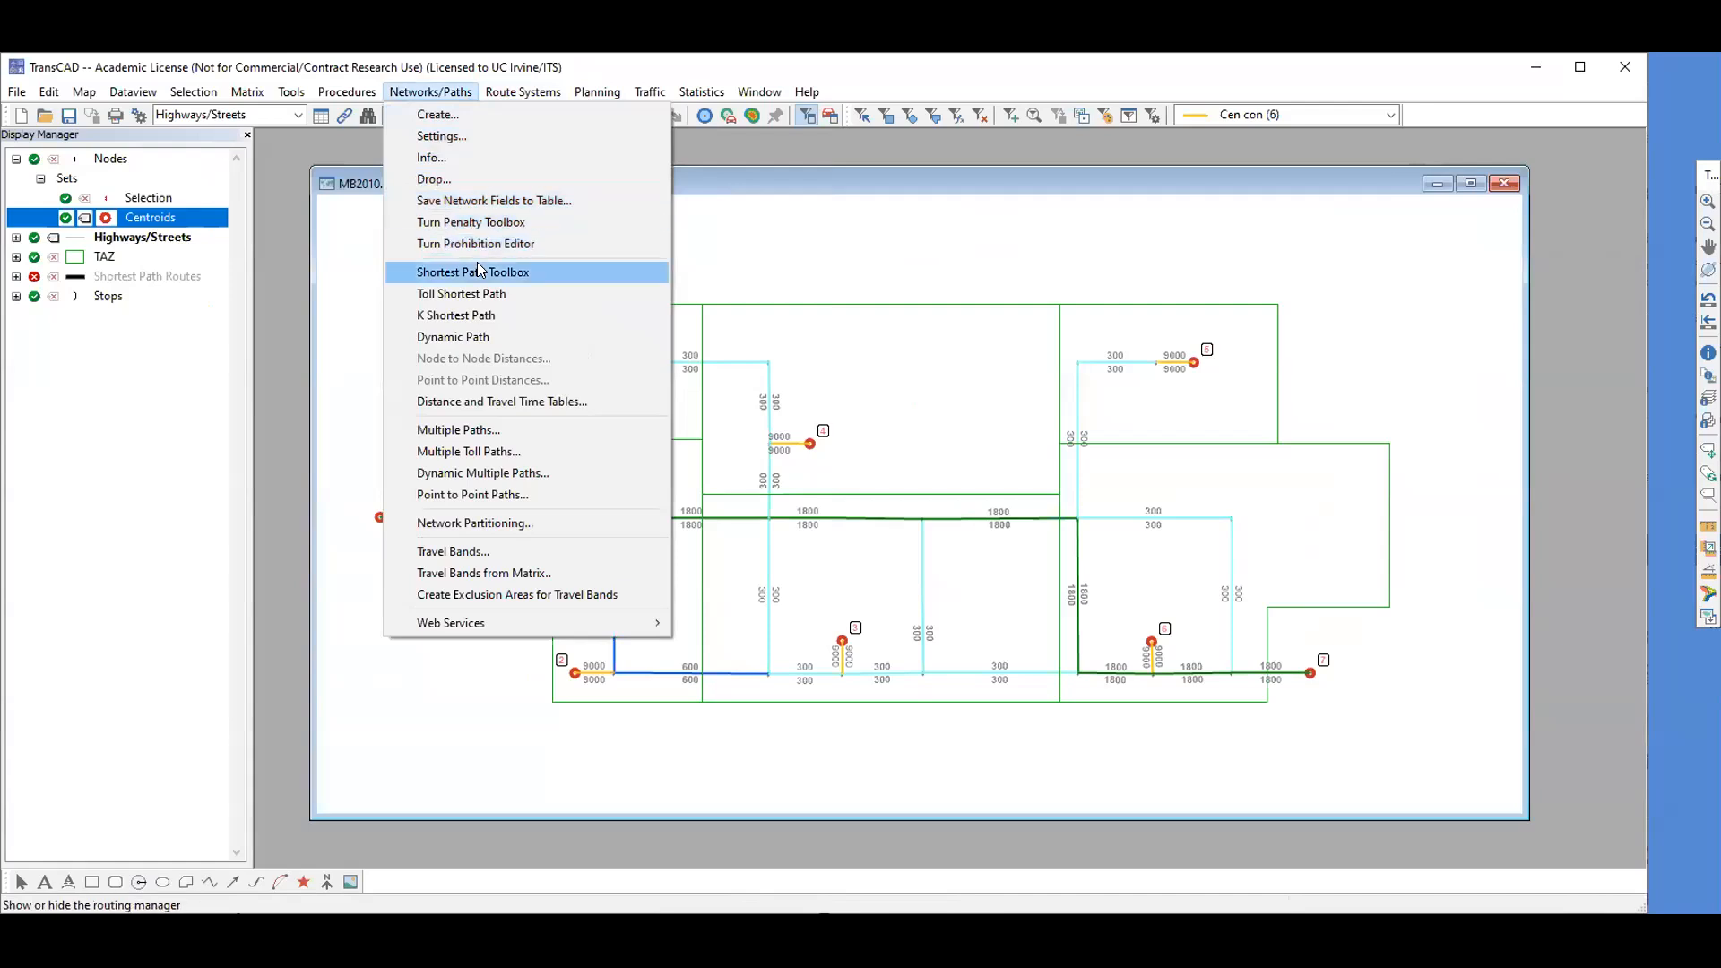
click(484, 430)
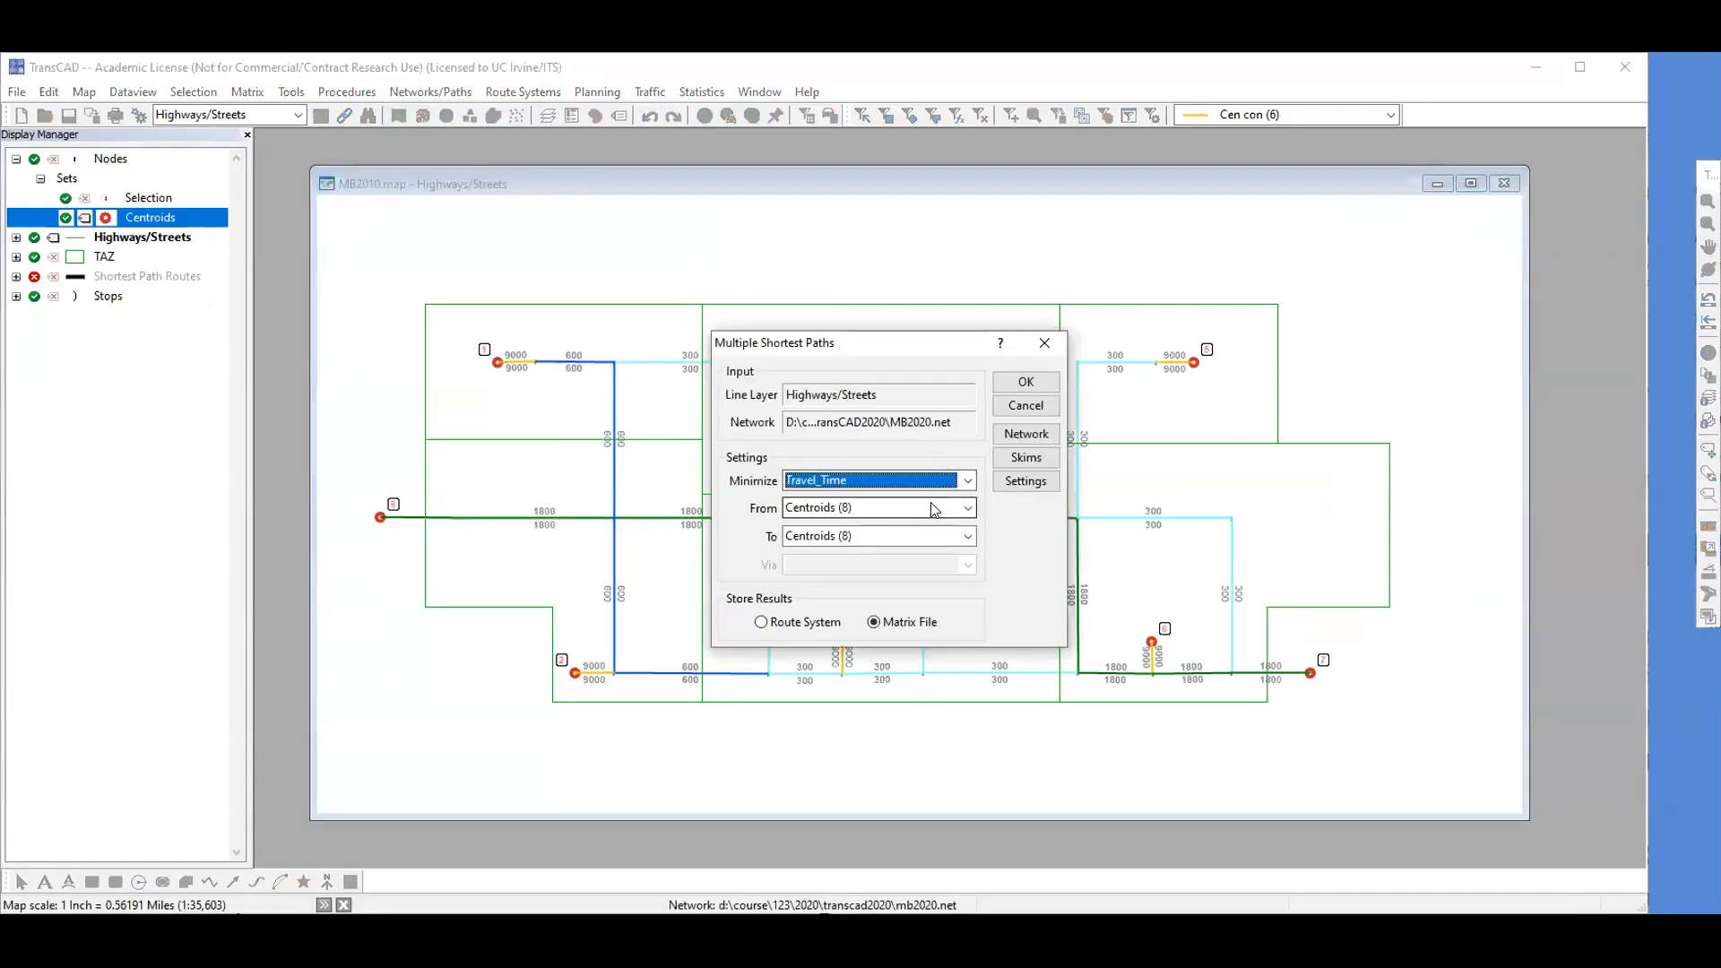
click(850, 514)
click(848, 525)
click(848, 482)
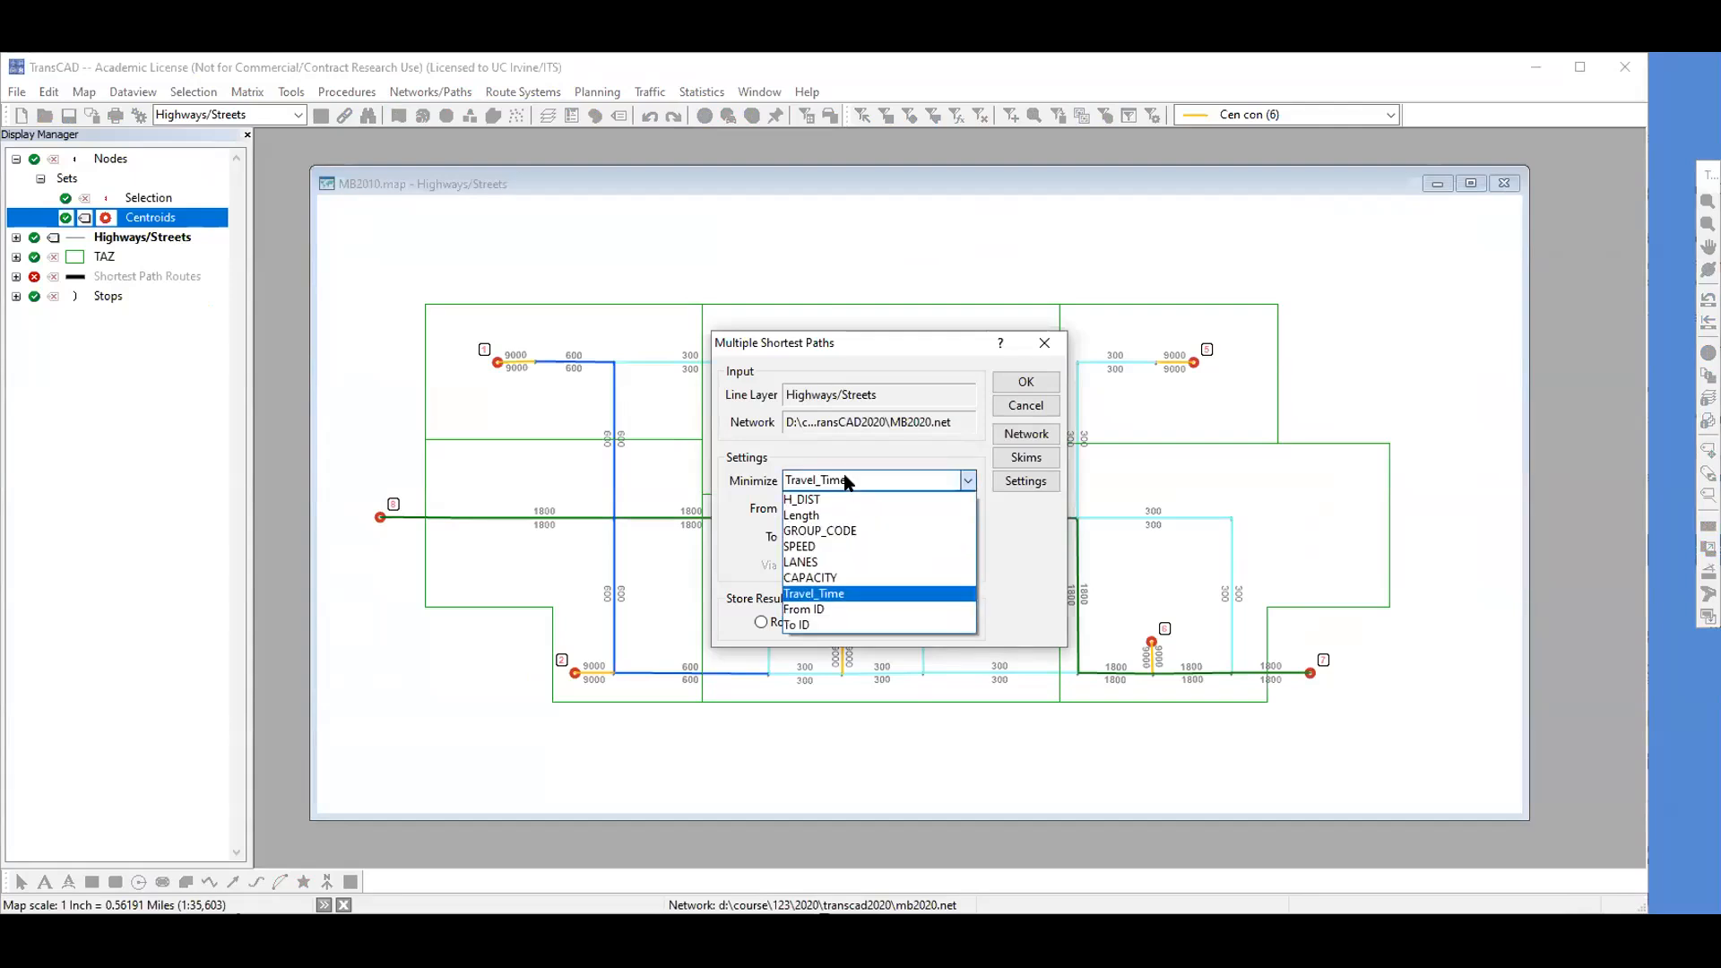
click(848, 483)
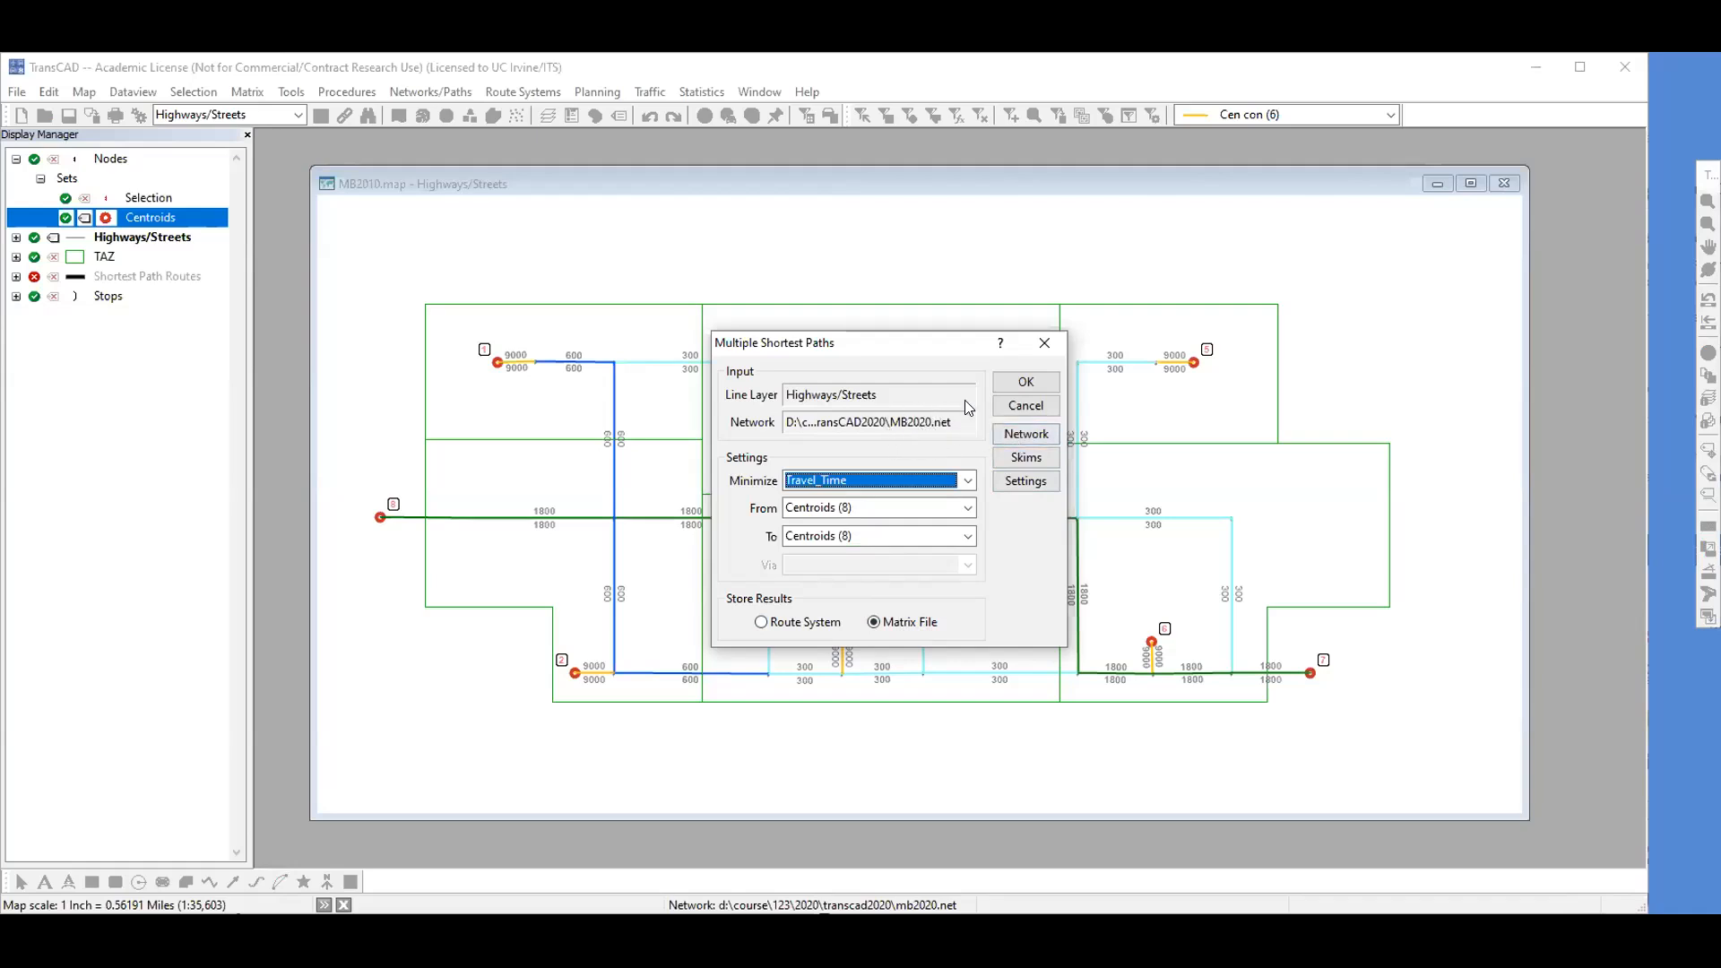
- Choose D:\course\123\2020\TransCAD2020 as the base folder for the ShortestPaths output matrix of the multiple shortest paths
click(1027, 386)
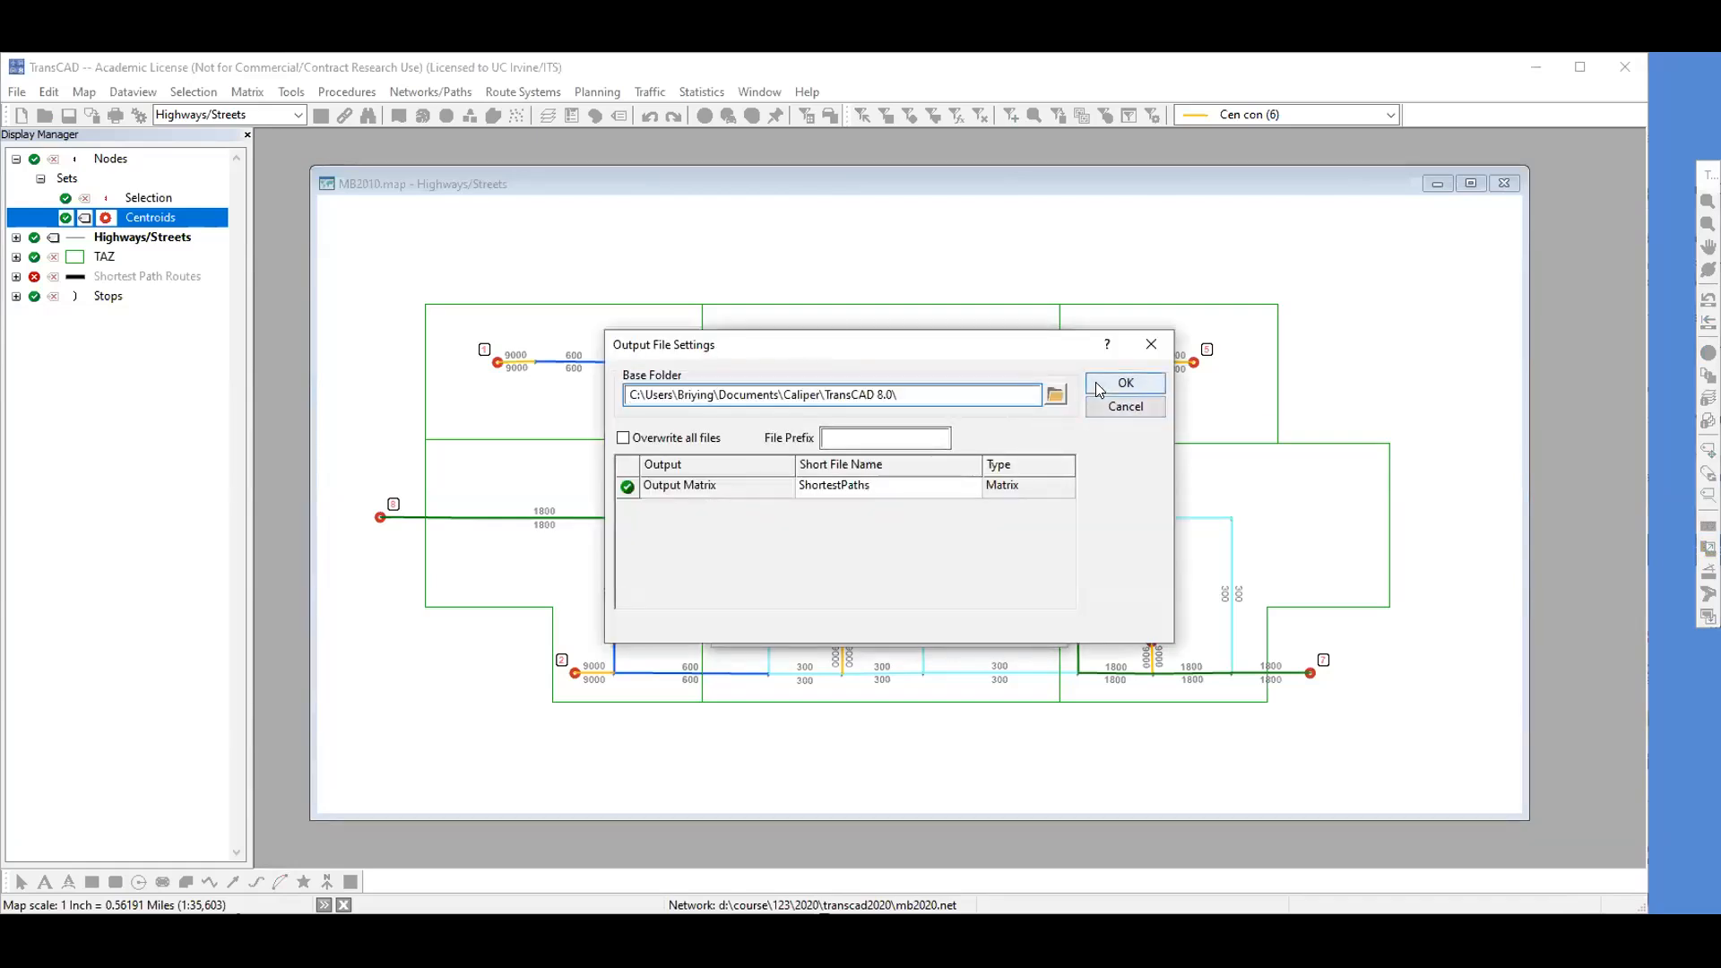
click(1055, 394)
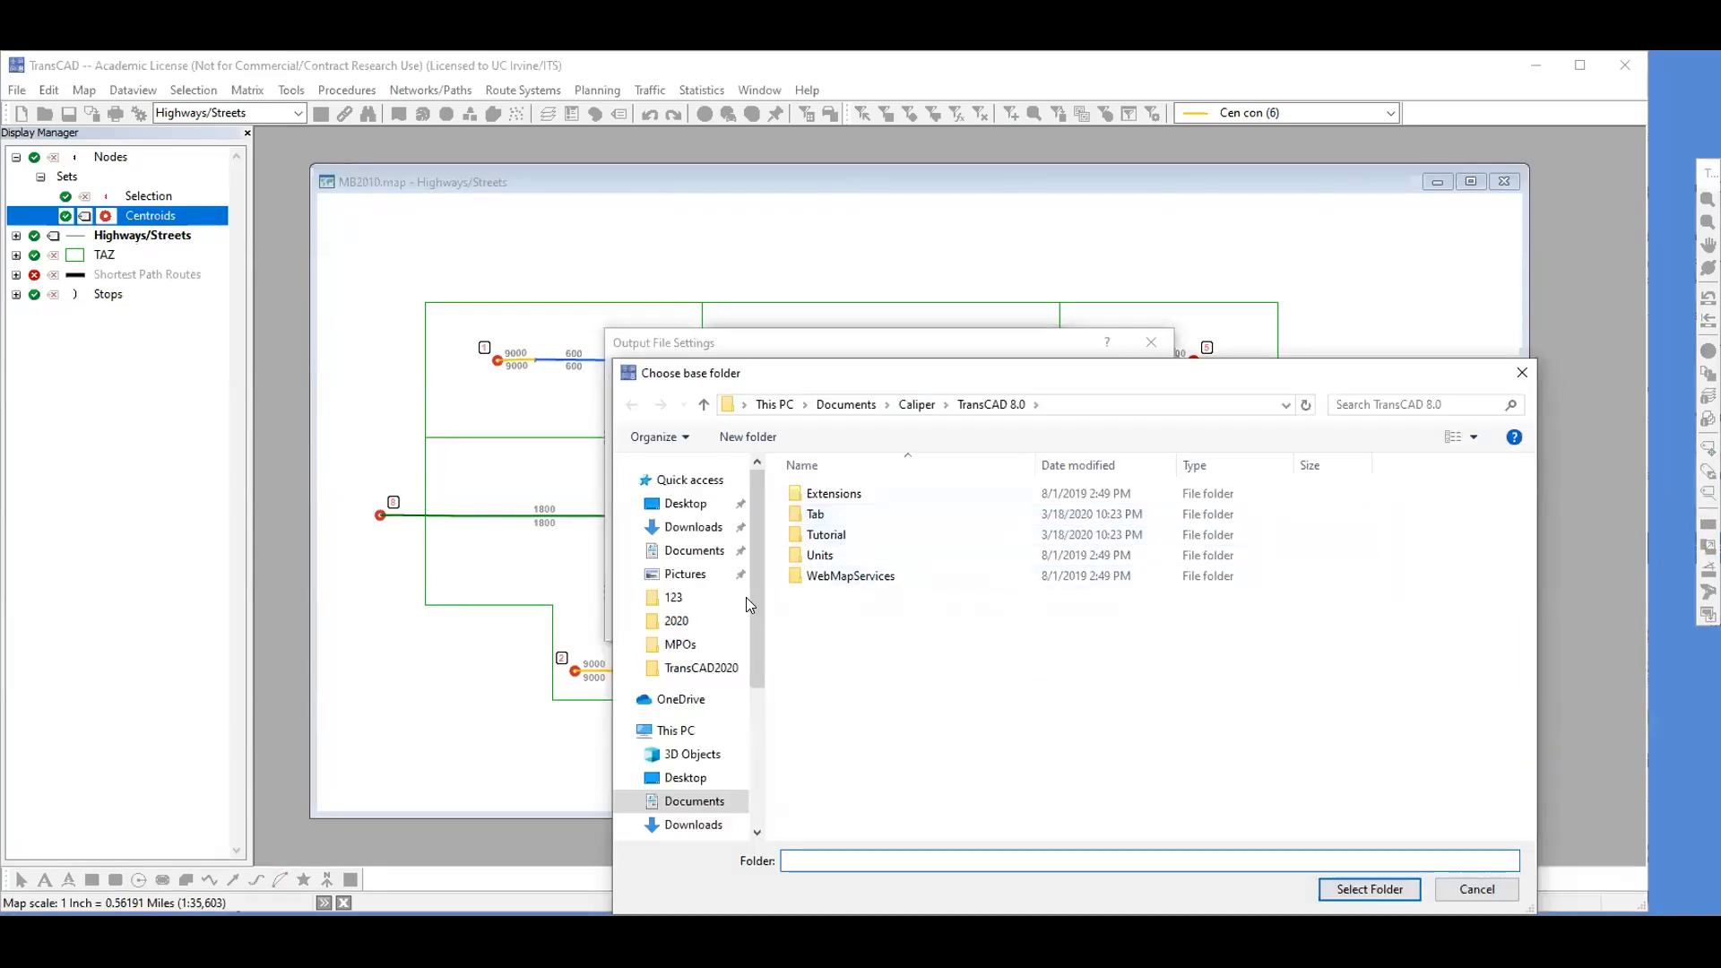
click(691, 614)
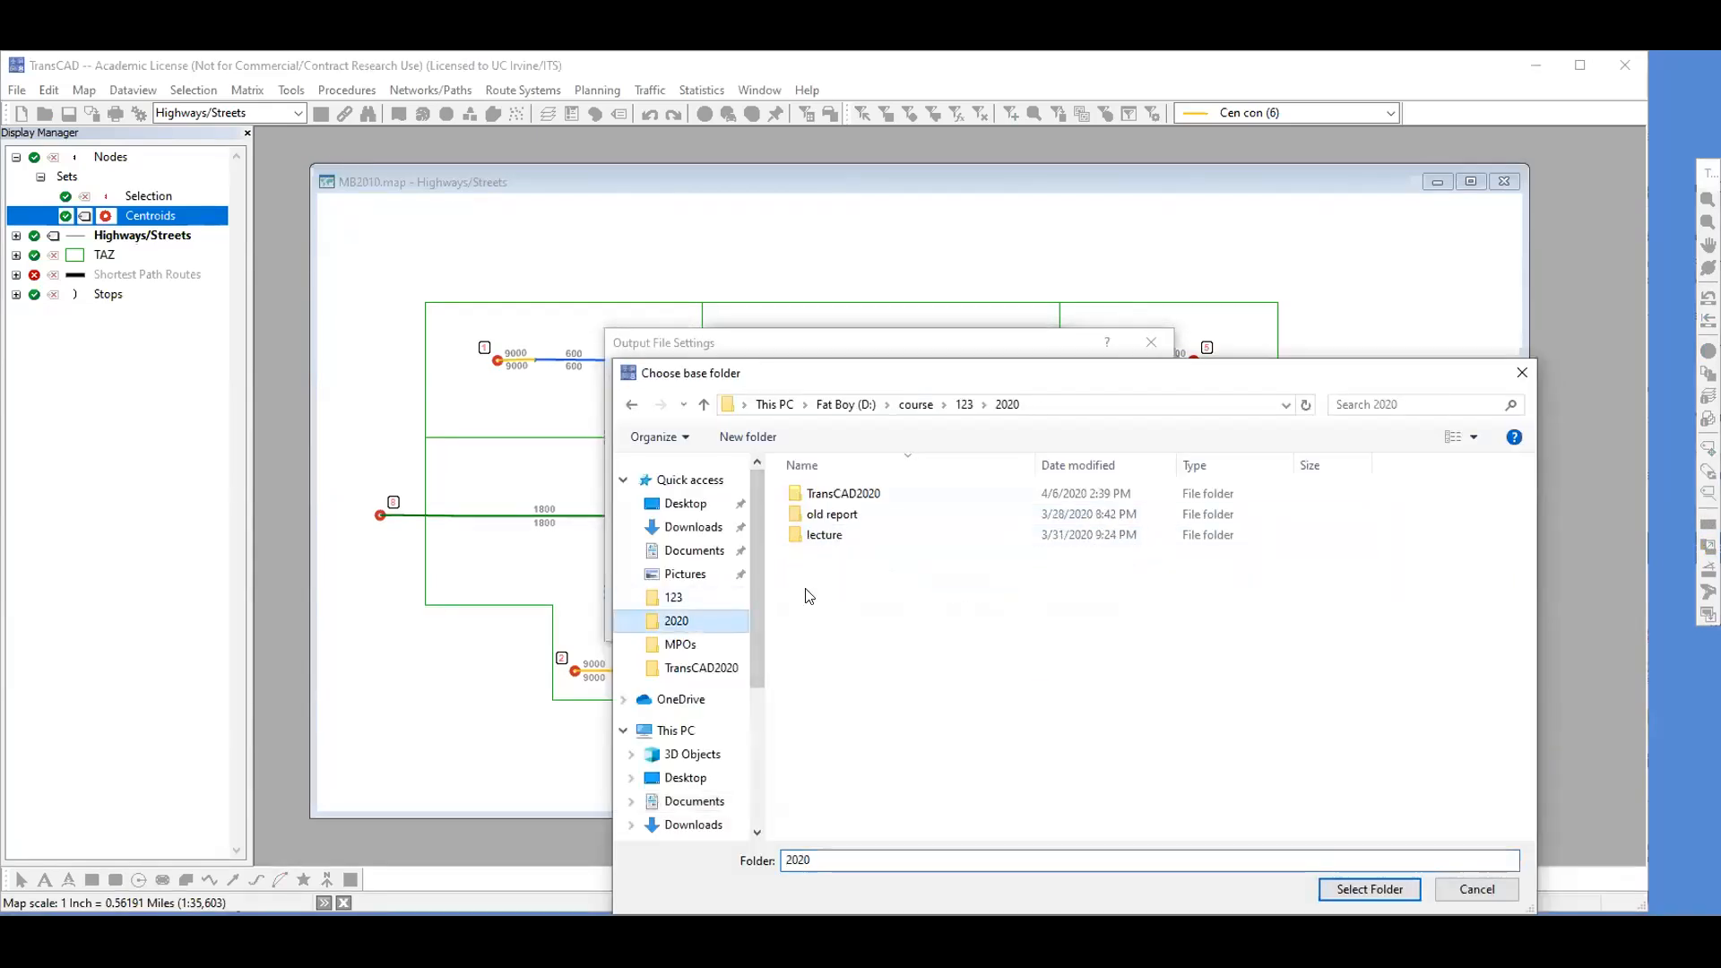
double_click(930, 491)
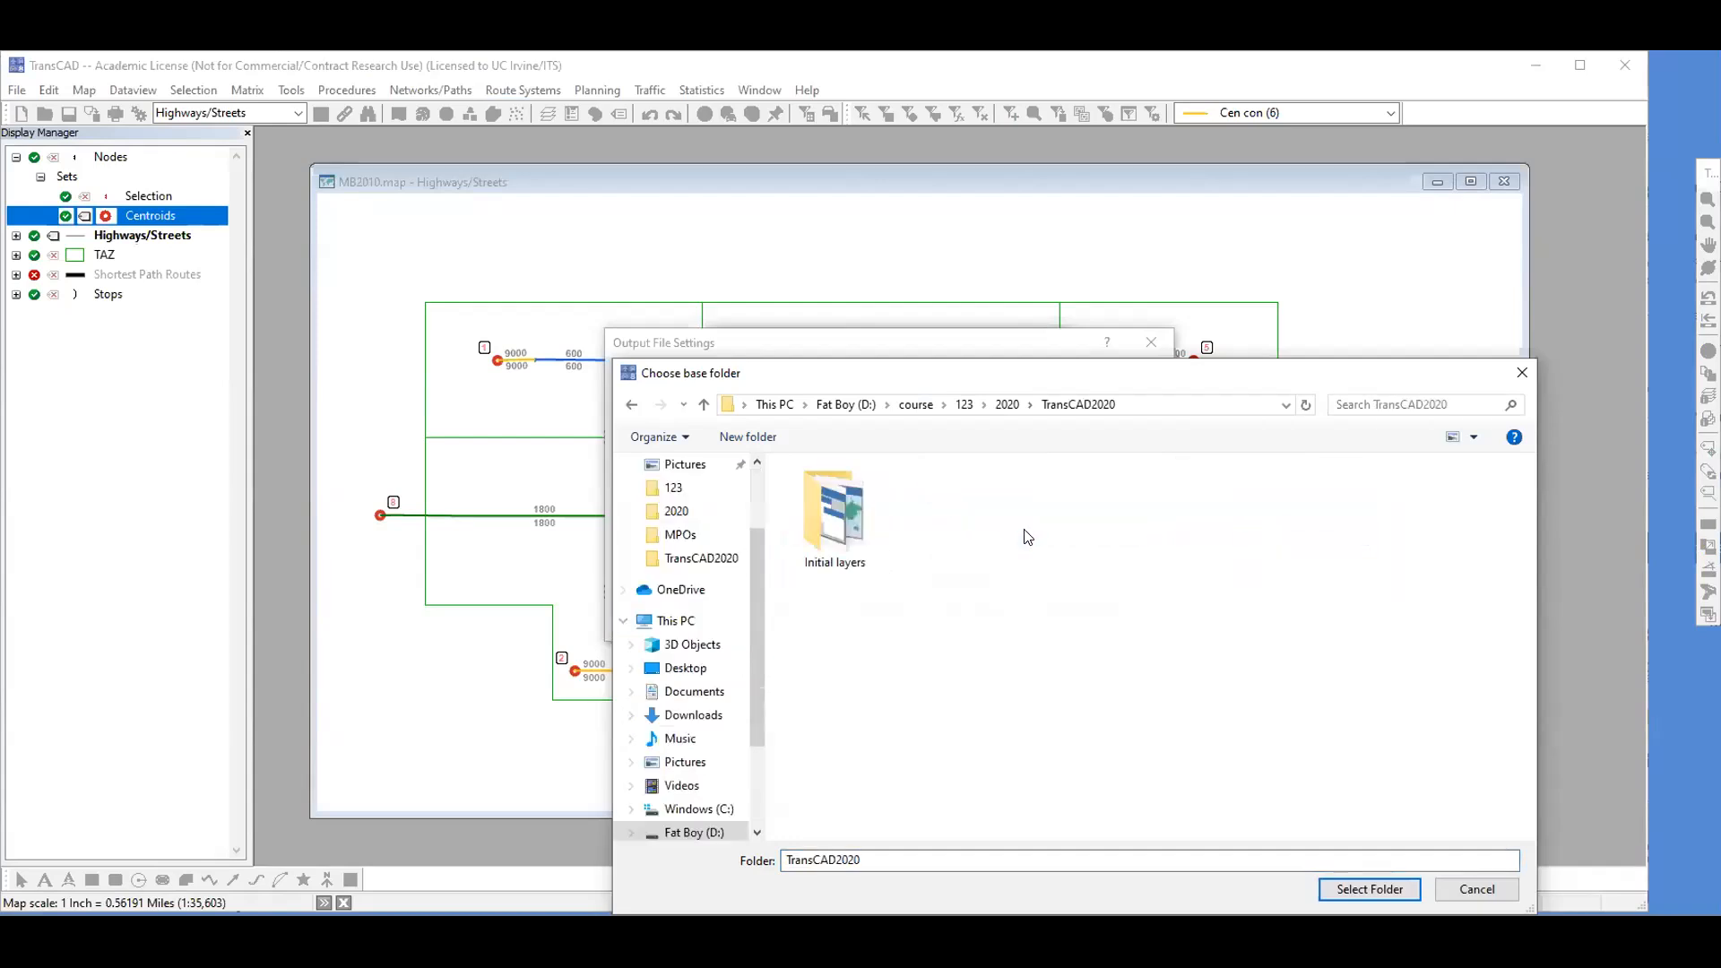
click(1385, 884)
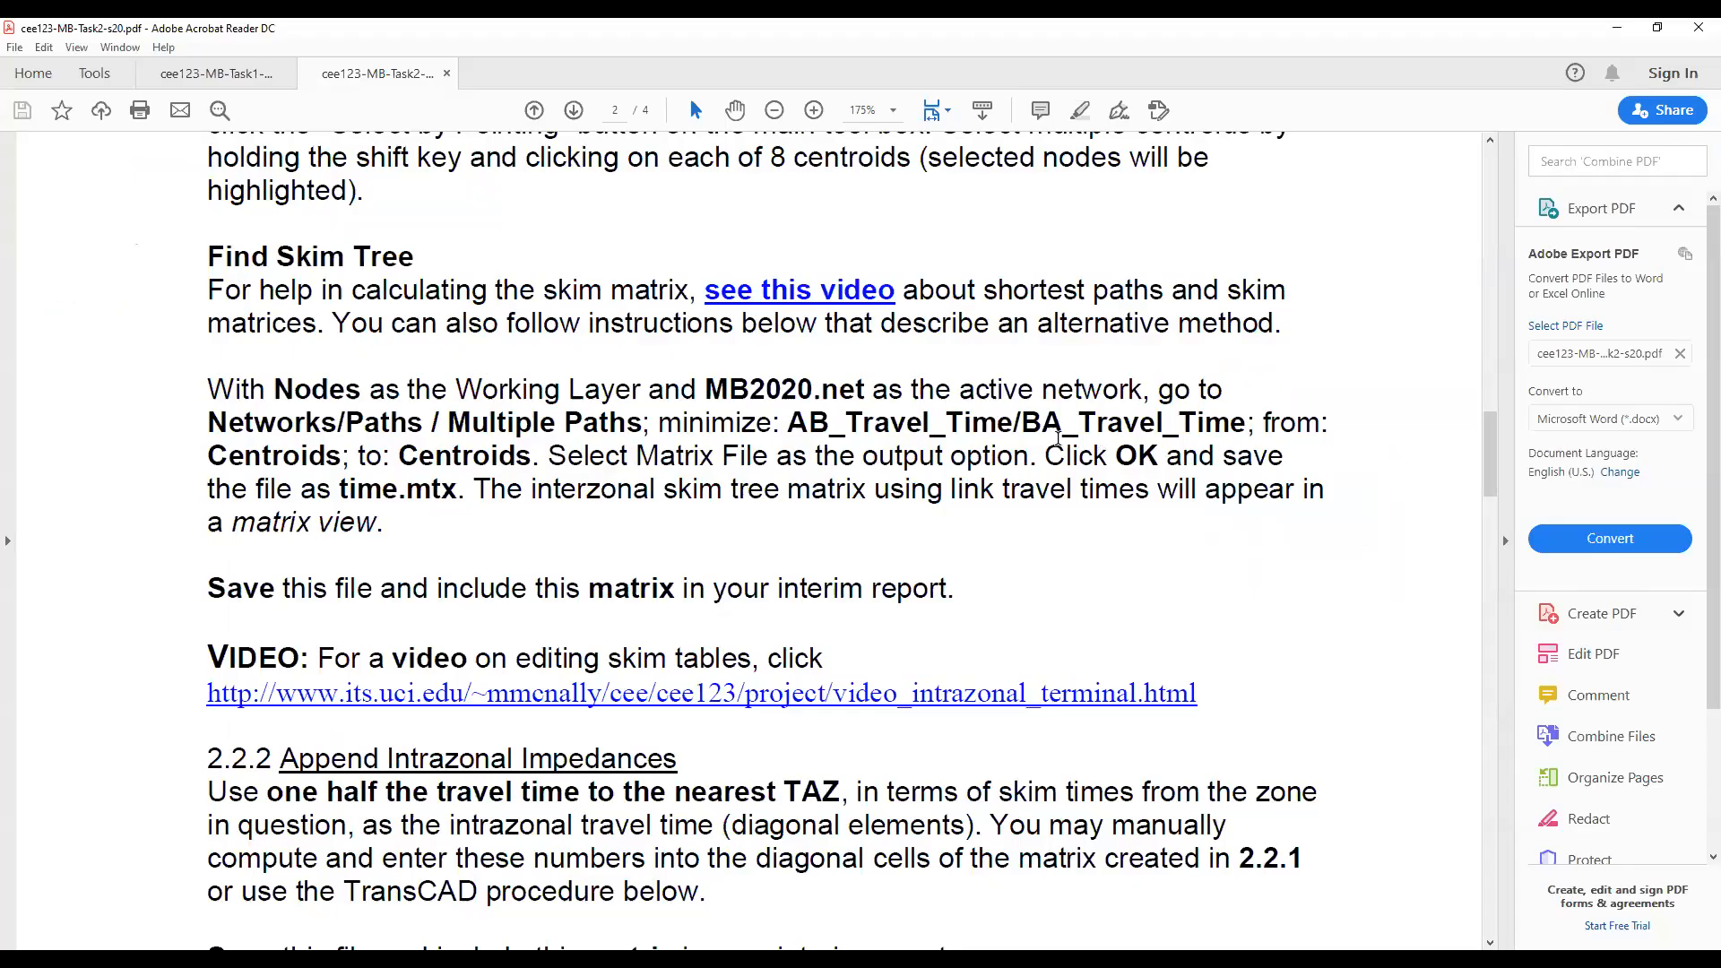
- Review the Find Skim Tree instructions in the PDF, close the results summary, and reposition the shortest path matrix to examine it
scroll(821, 630, down, 2)
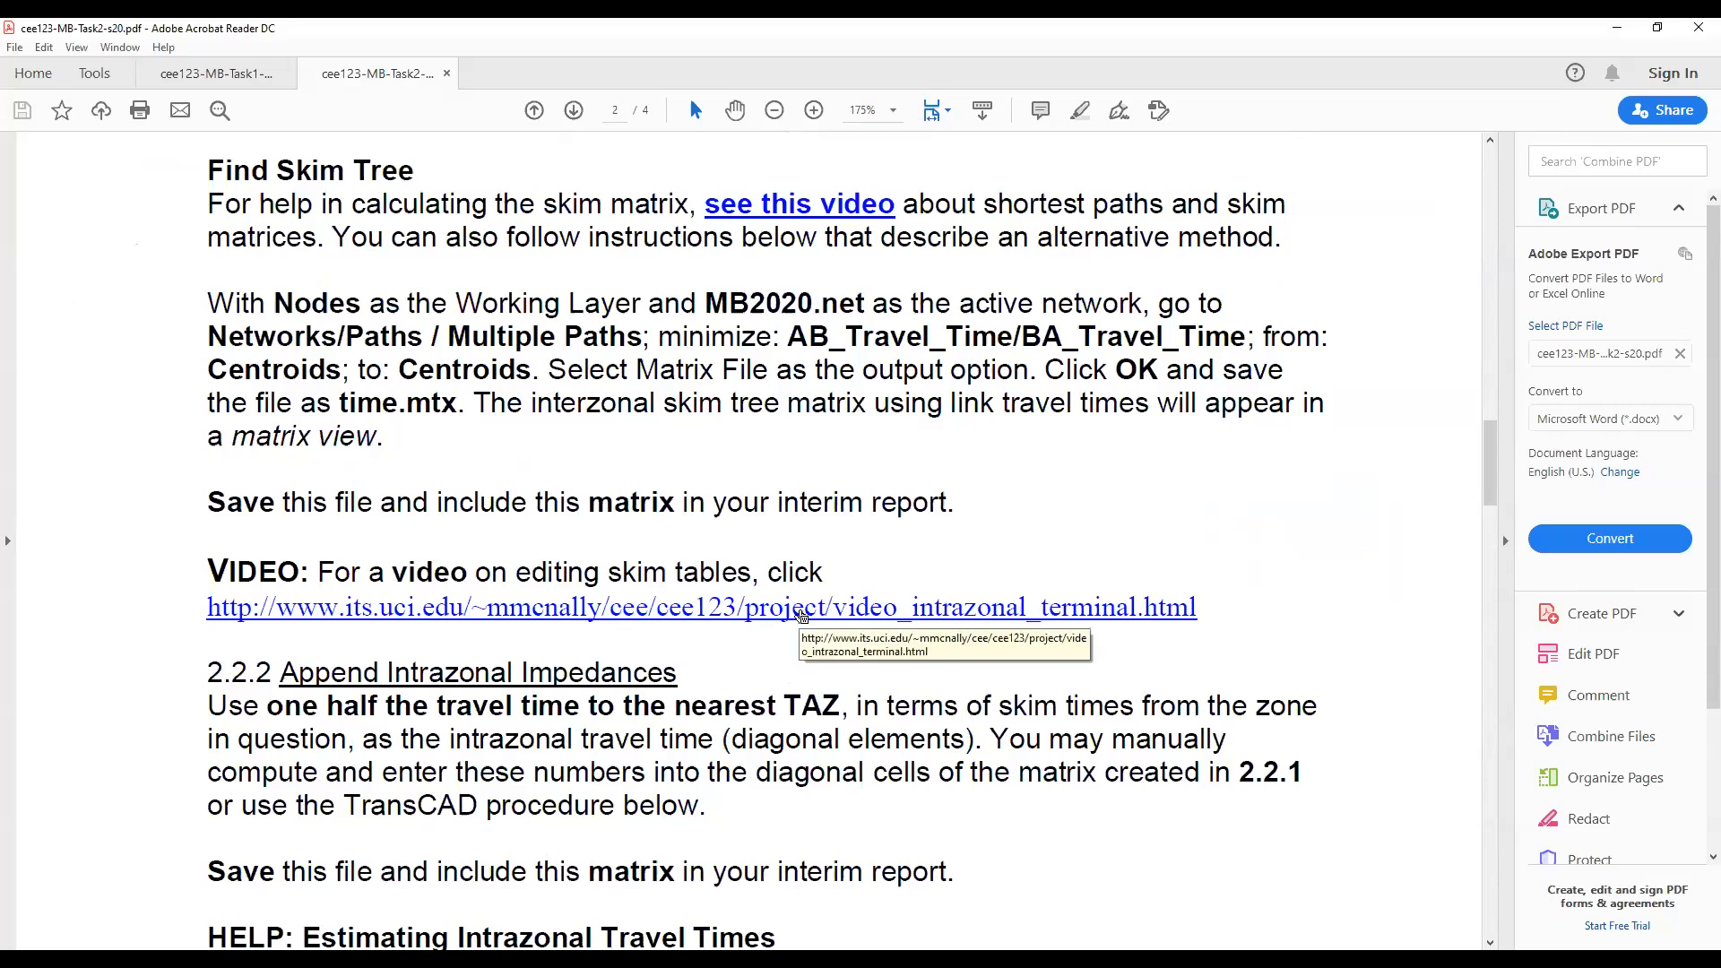
scroll(821, 630, up, 6)
scroll(800, 610, up, 2)
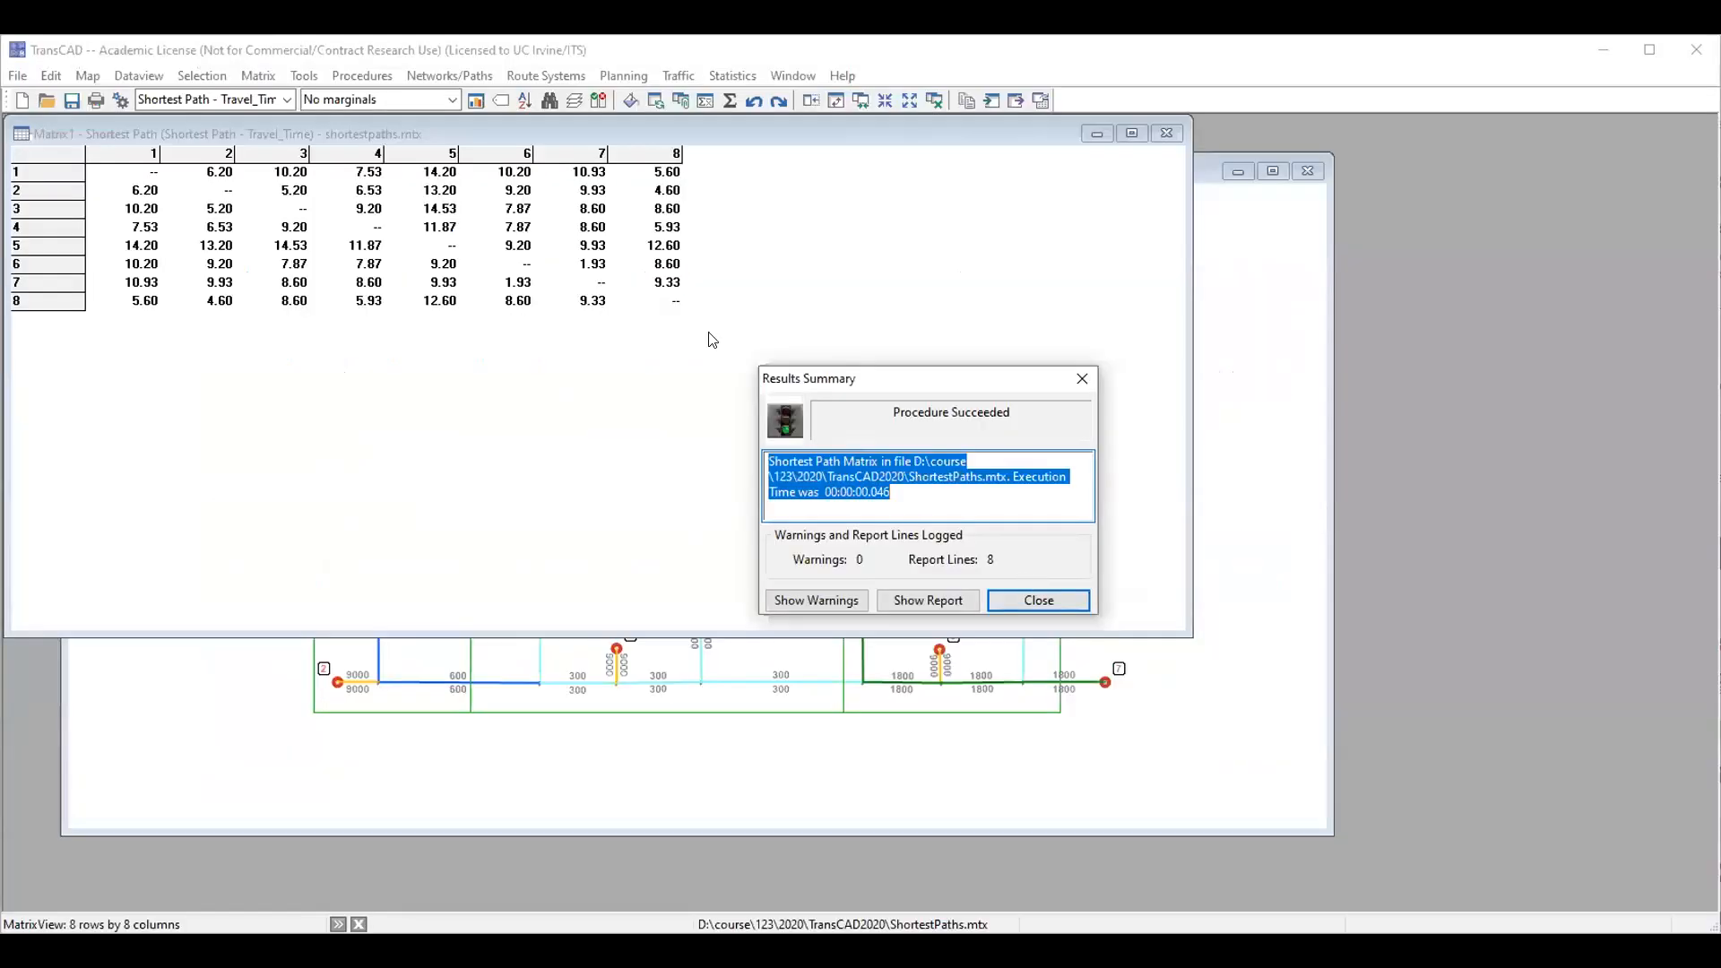
click(1040, 603)
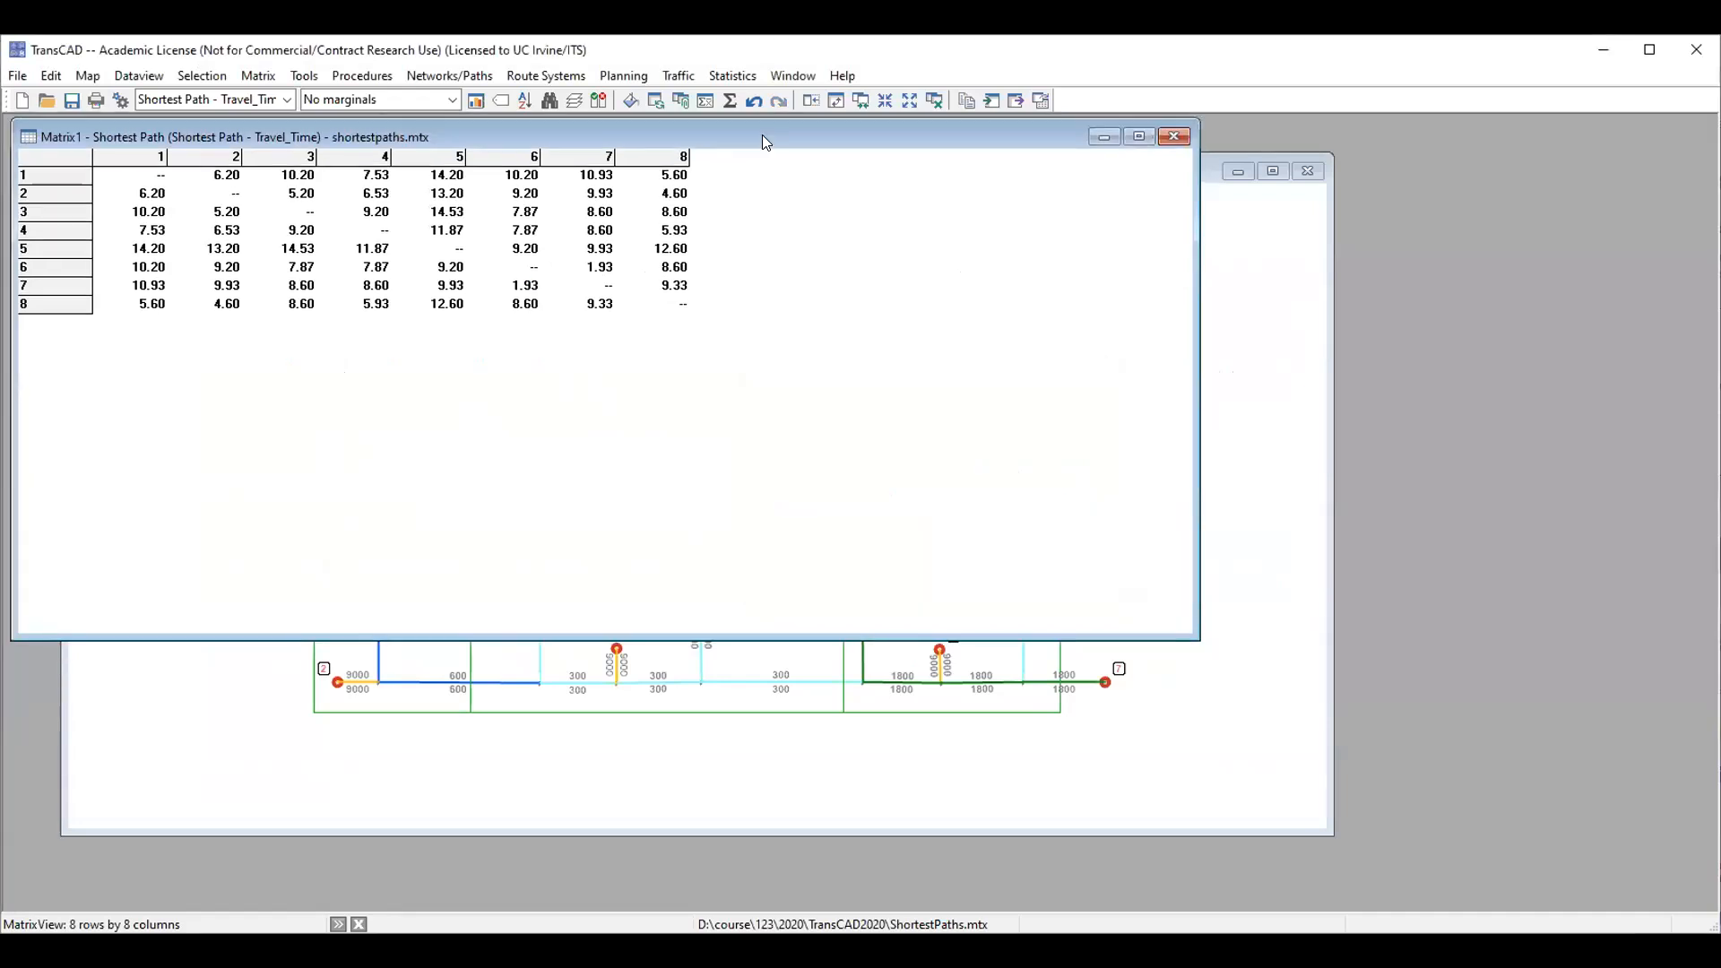
drag(761, 135, 1288, 260)
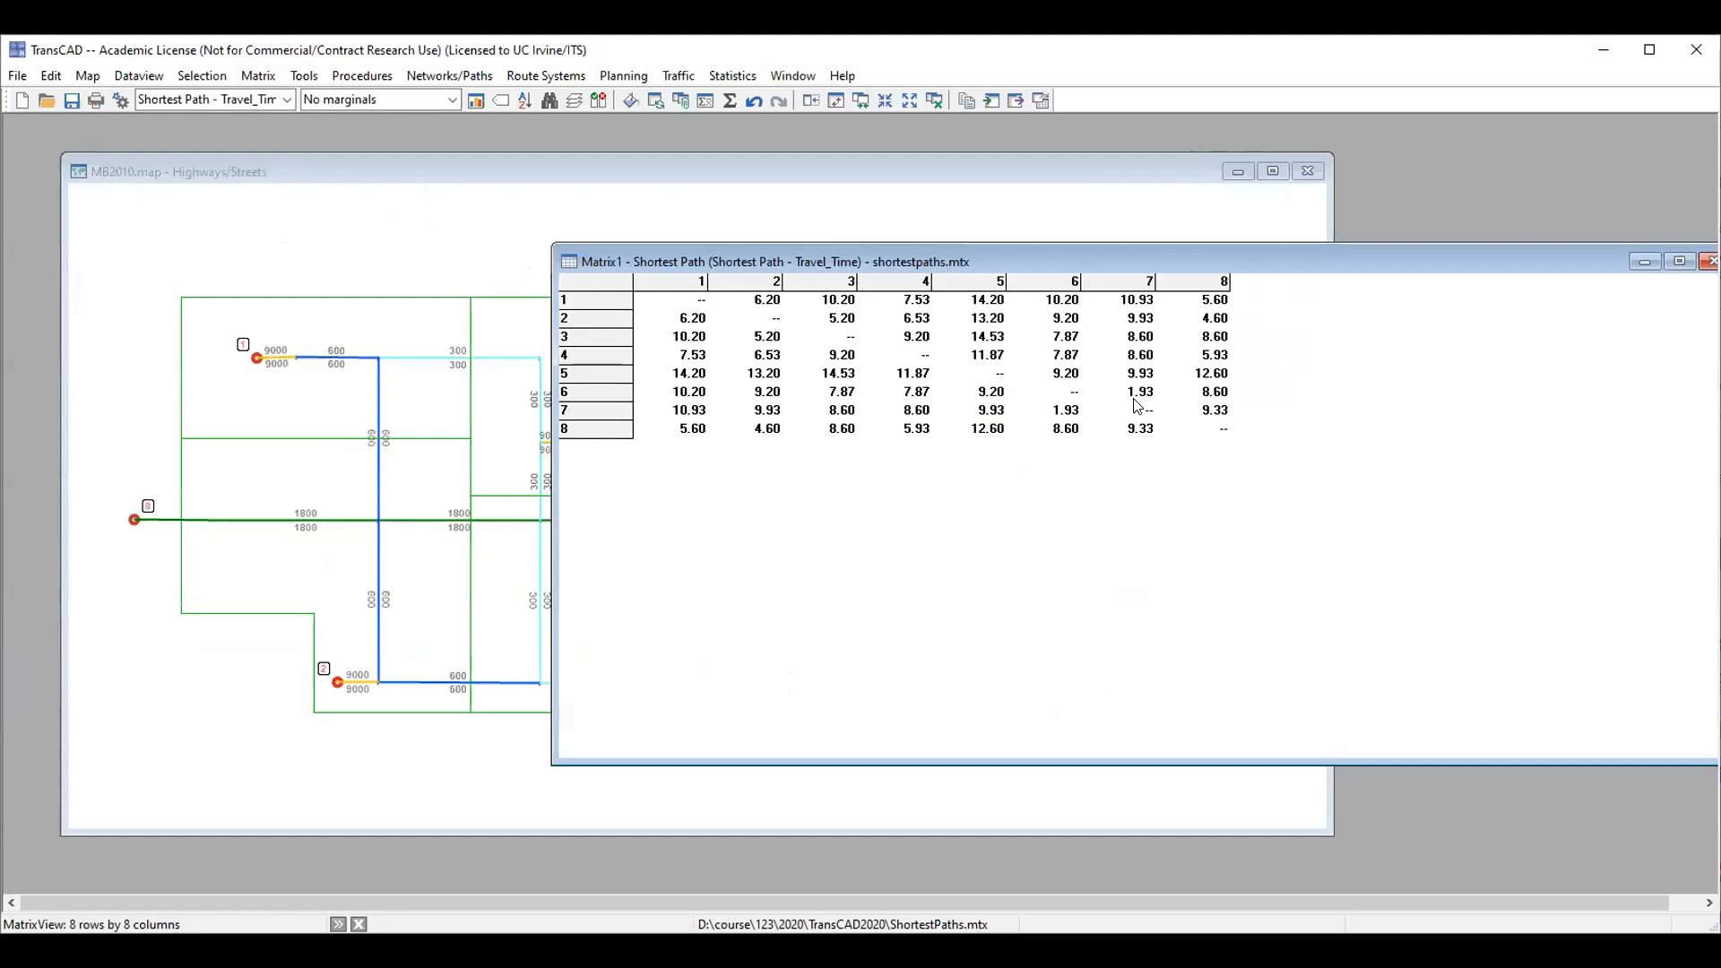
drag(710, 259, 635, 273)
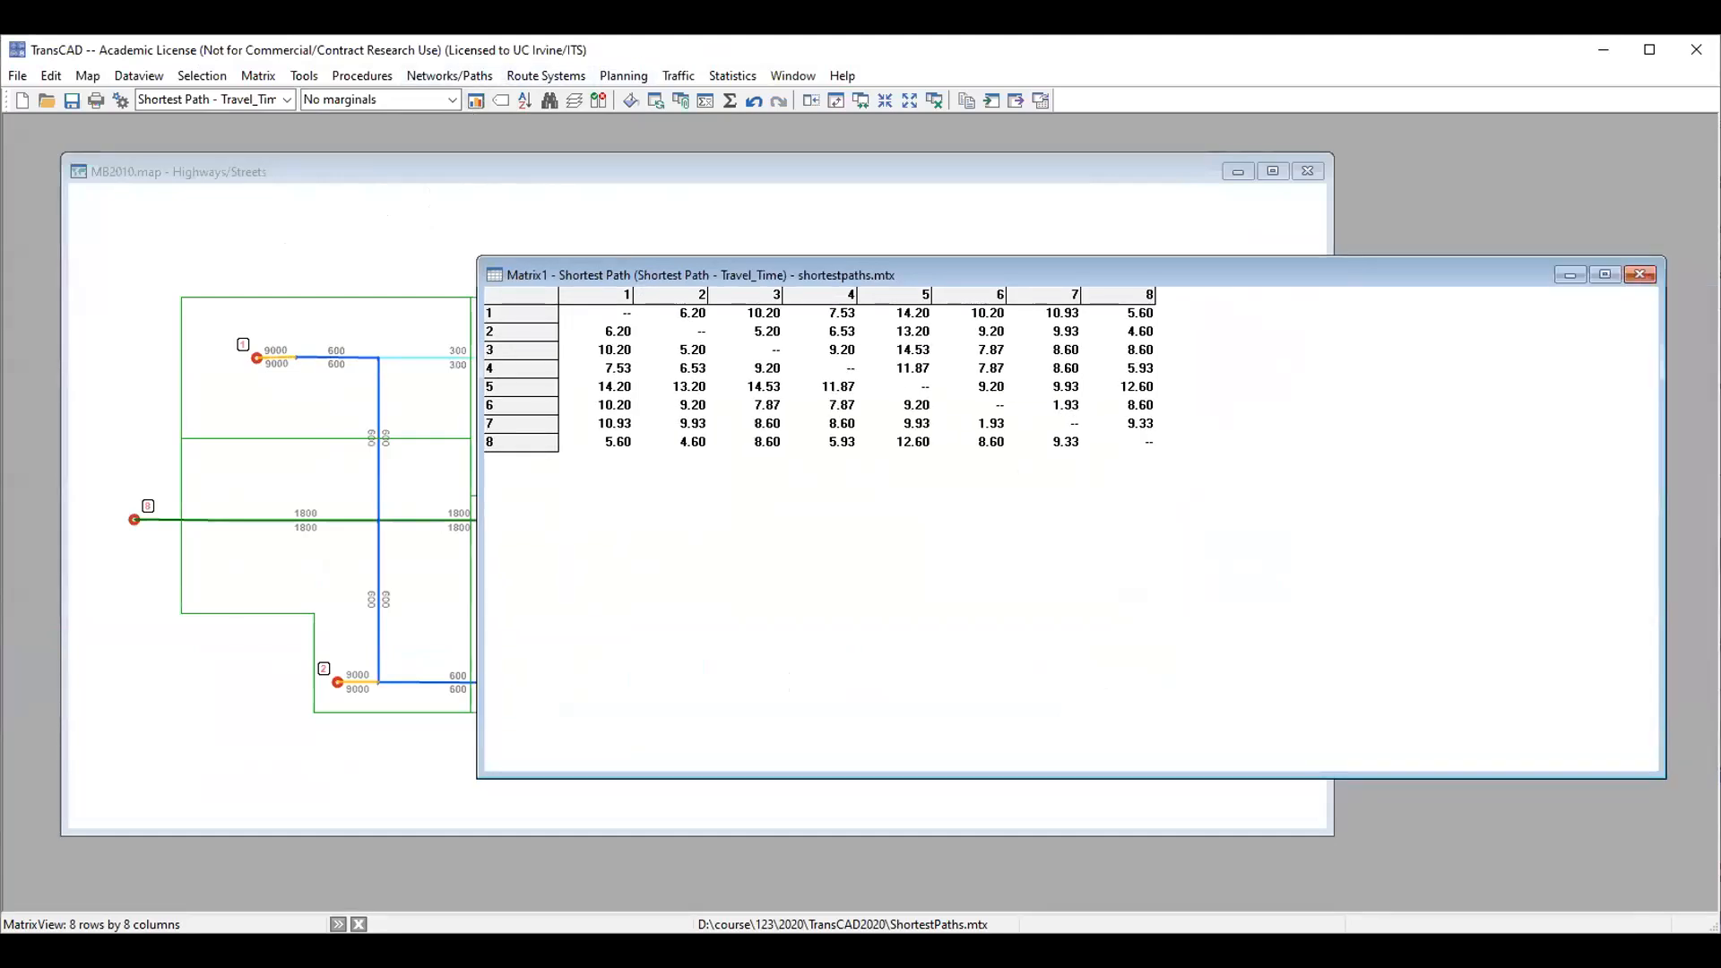
- Switch to Adobe Acrobat Reader, read section 2.2.2 on appending intrazonal impedances, and open the mbt2-intra.html help link
key(alt+Tab)
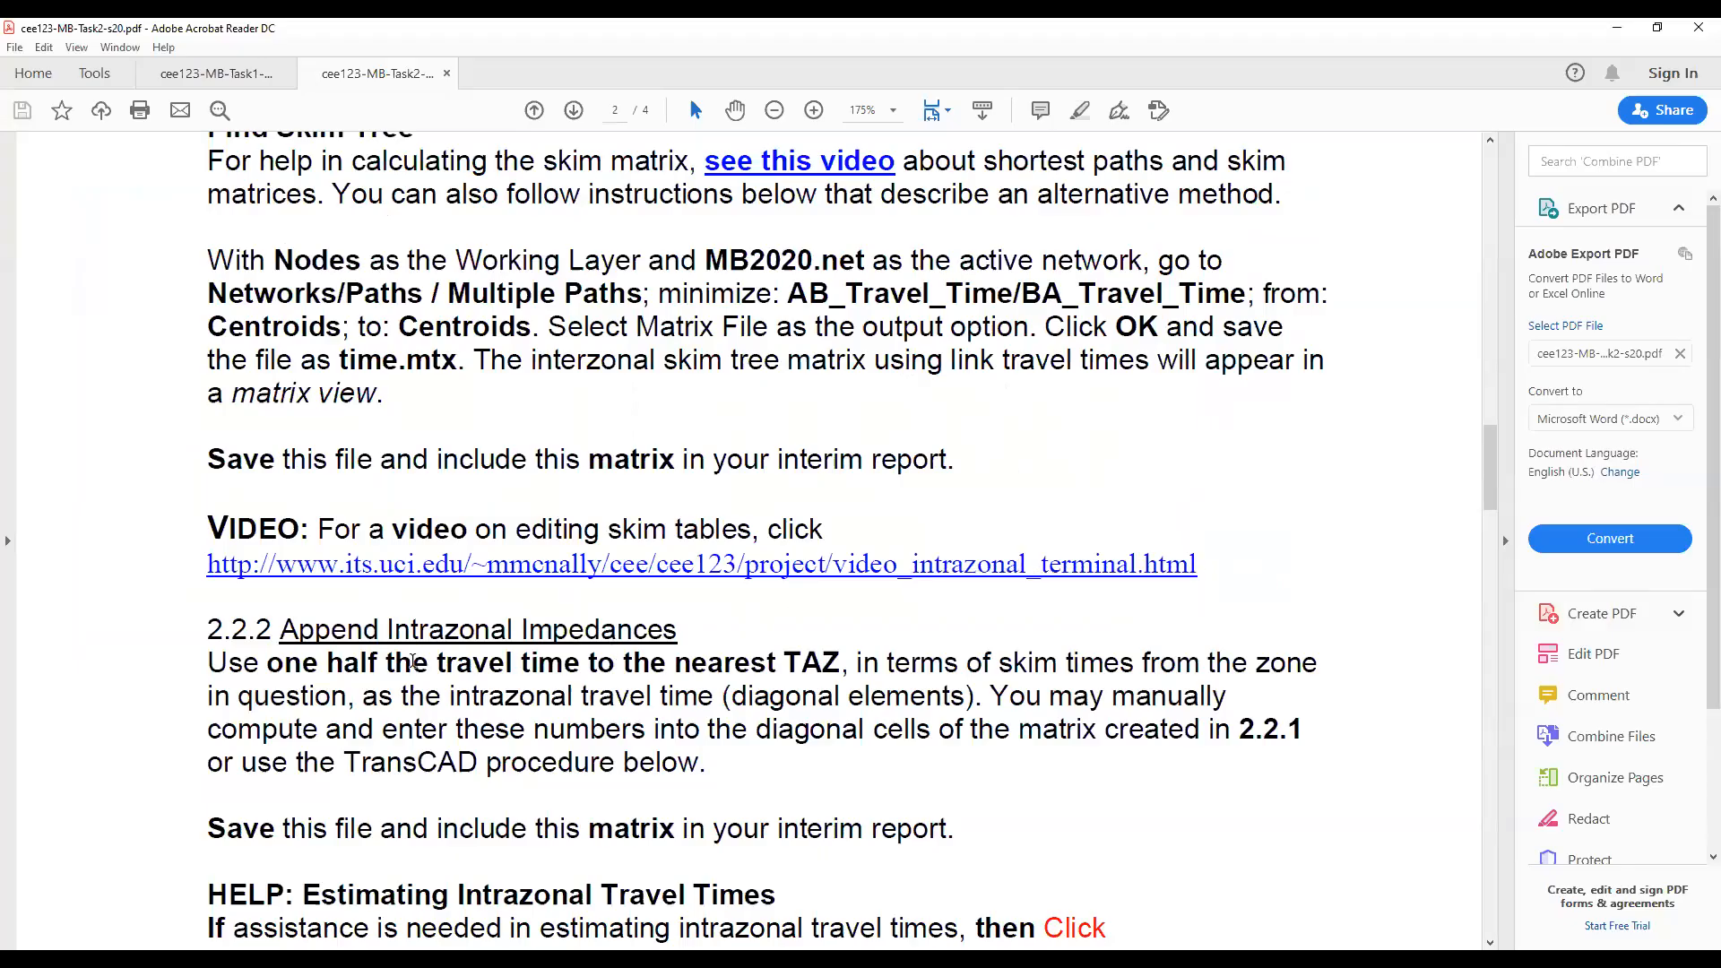
scroll(416, 471, down, 3)
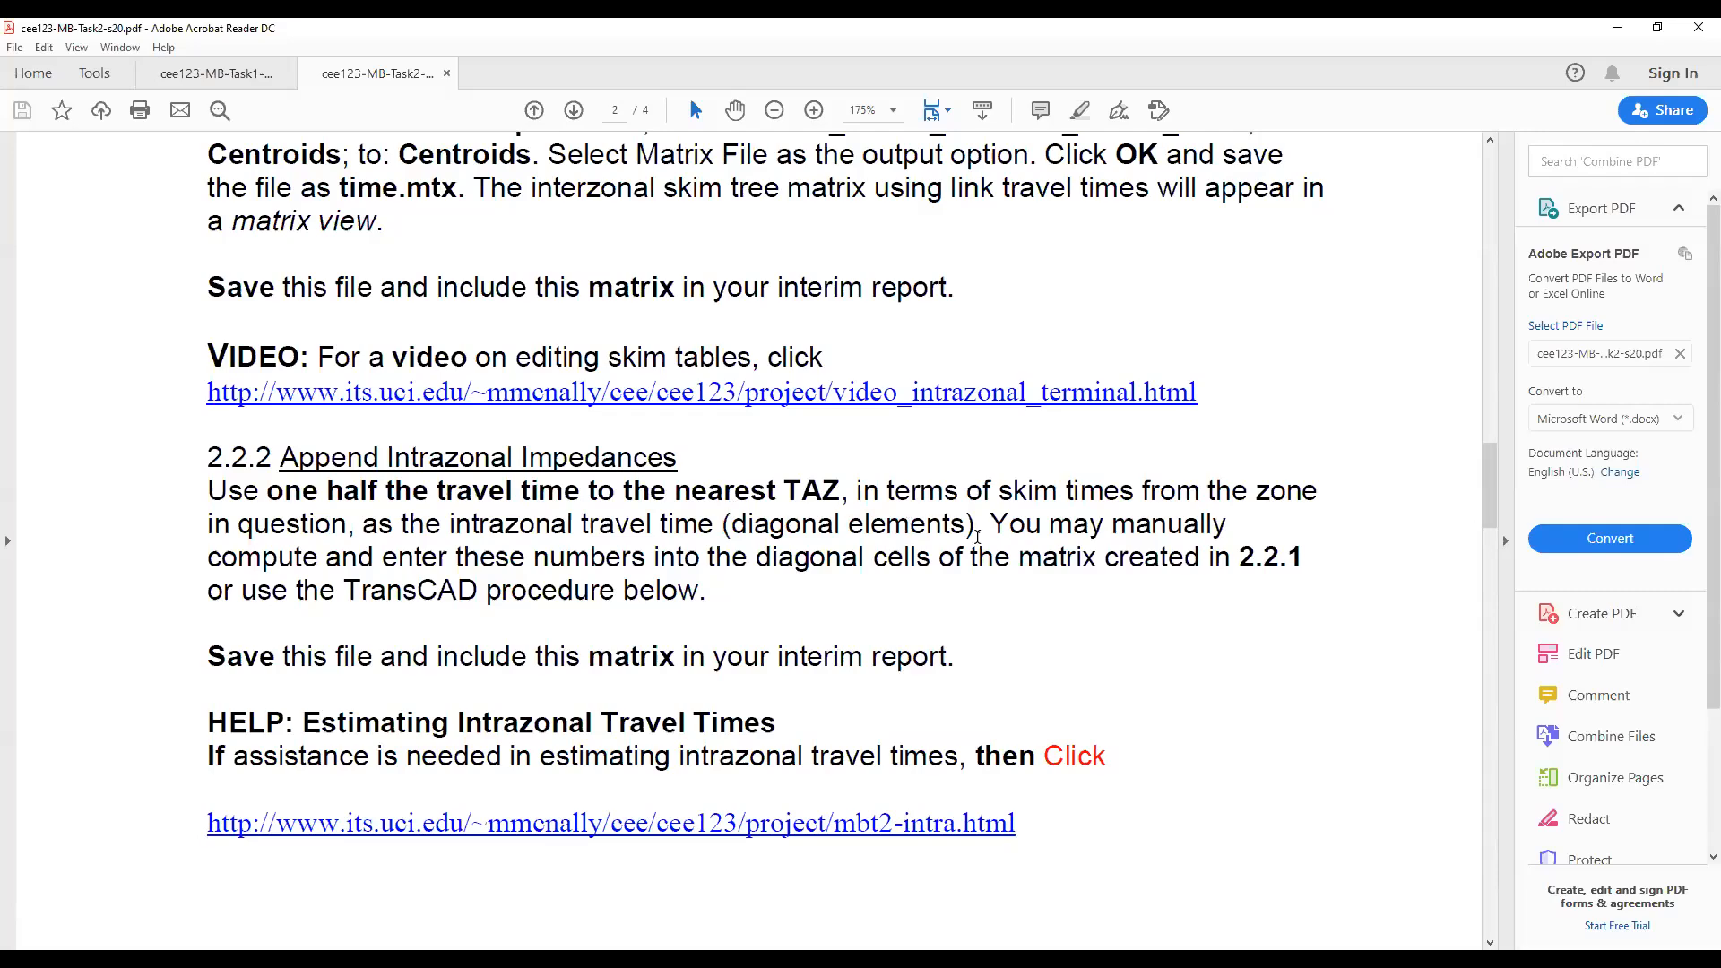
scroll(947, 634, down, 2)
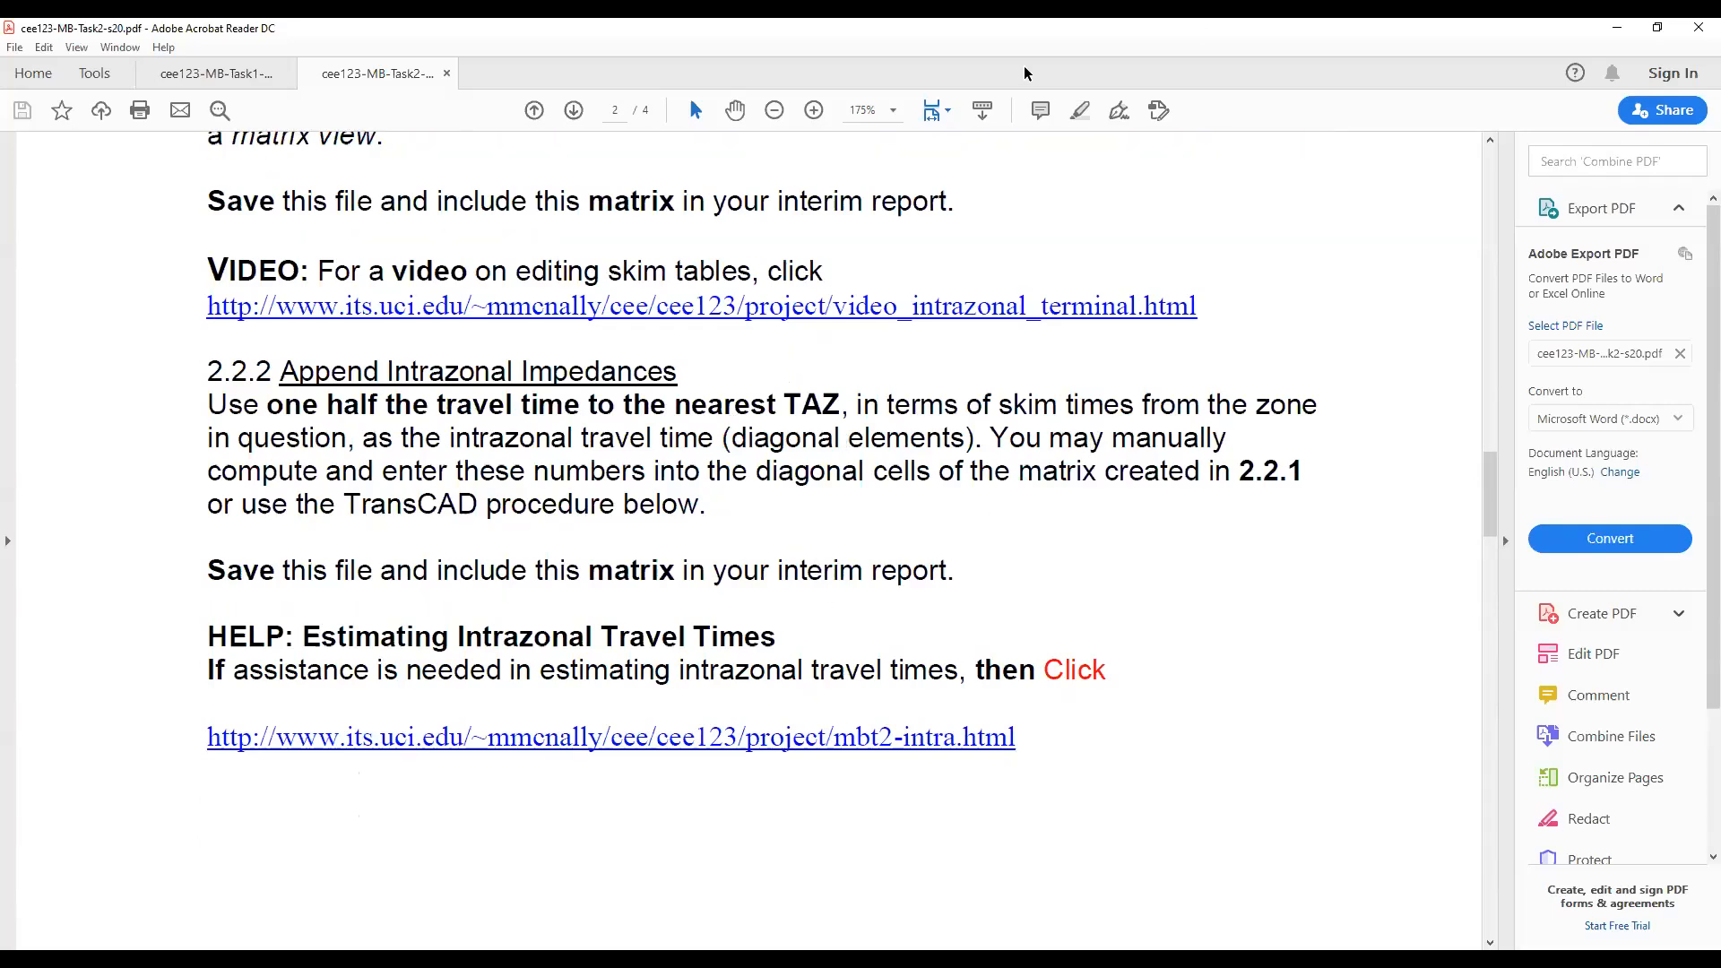
scroll(957, 166, down, 6)
scroll(841, 359, down, 1)
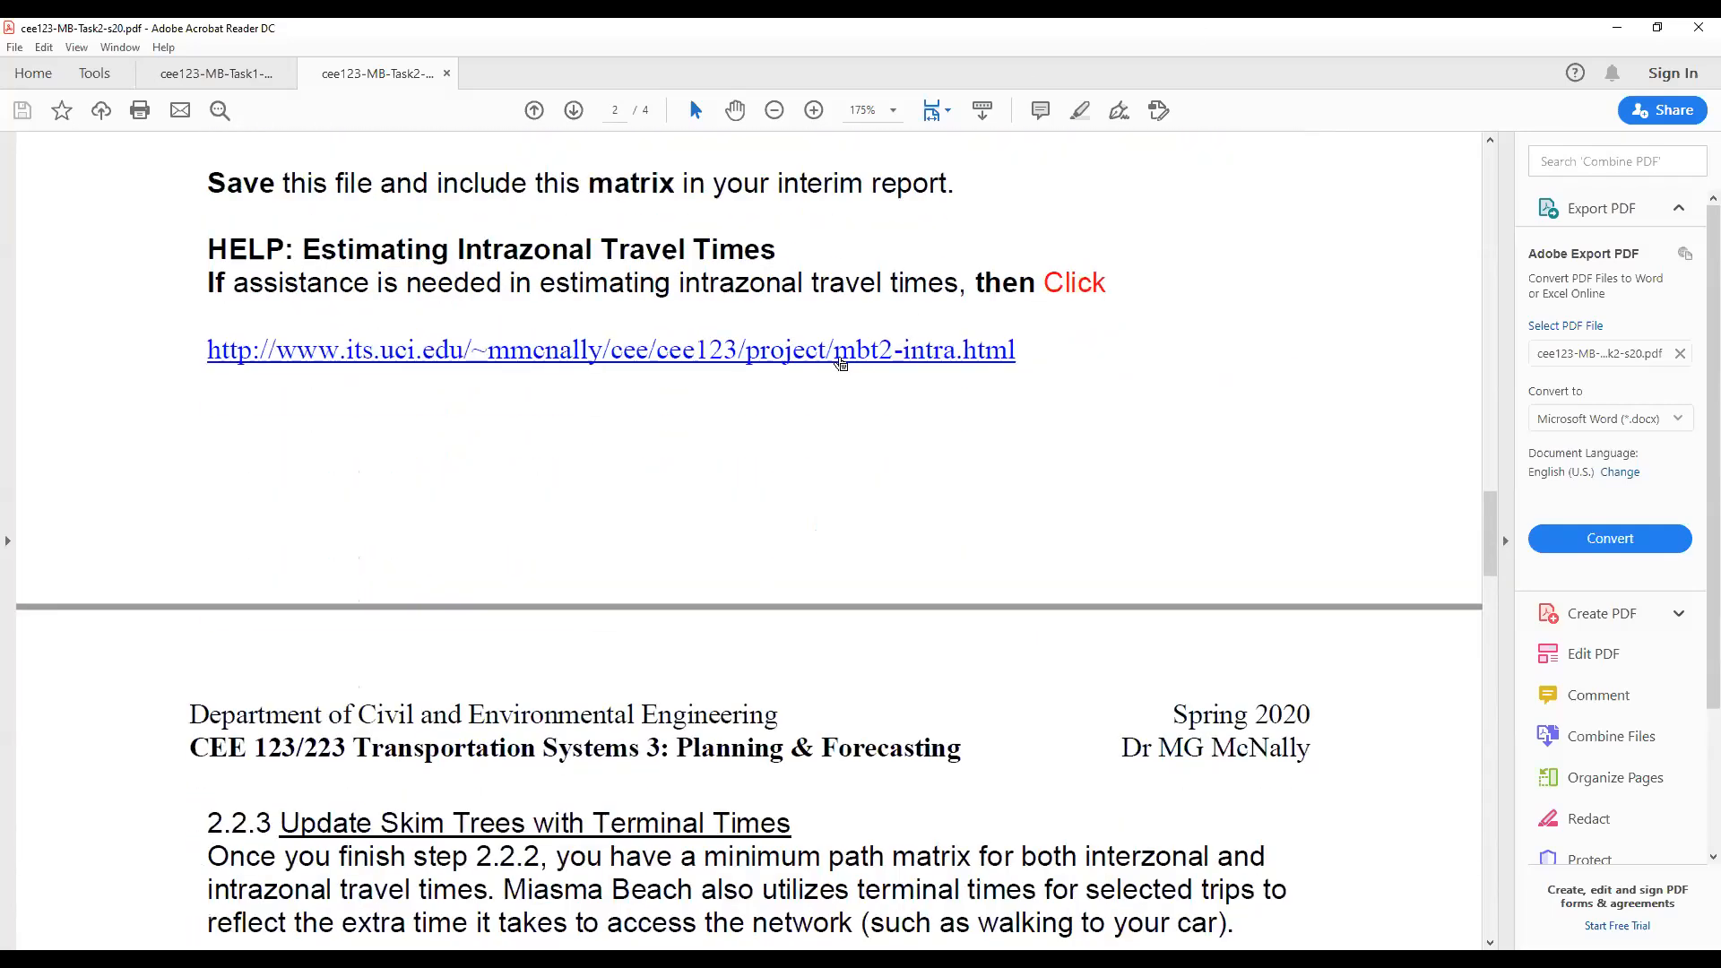
click(841, 354)
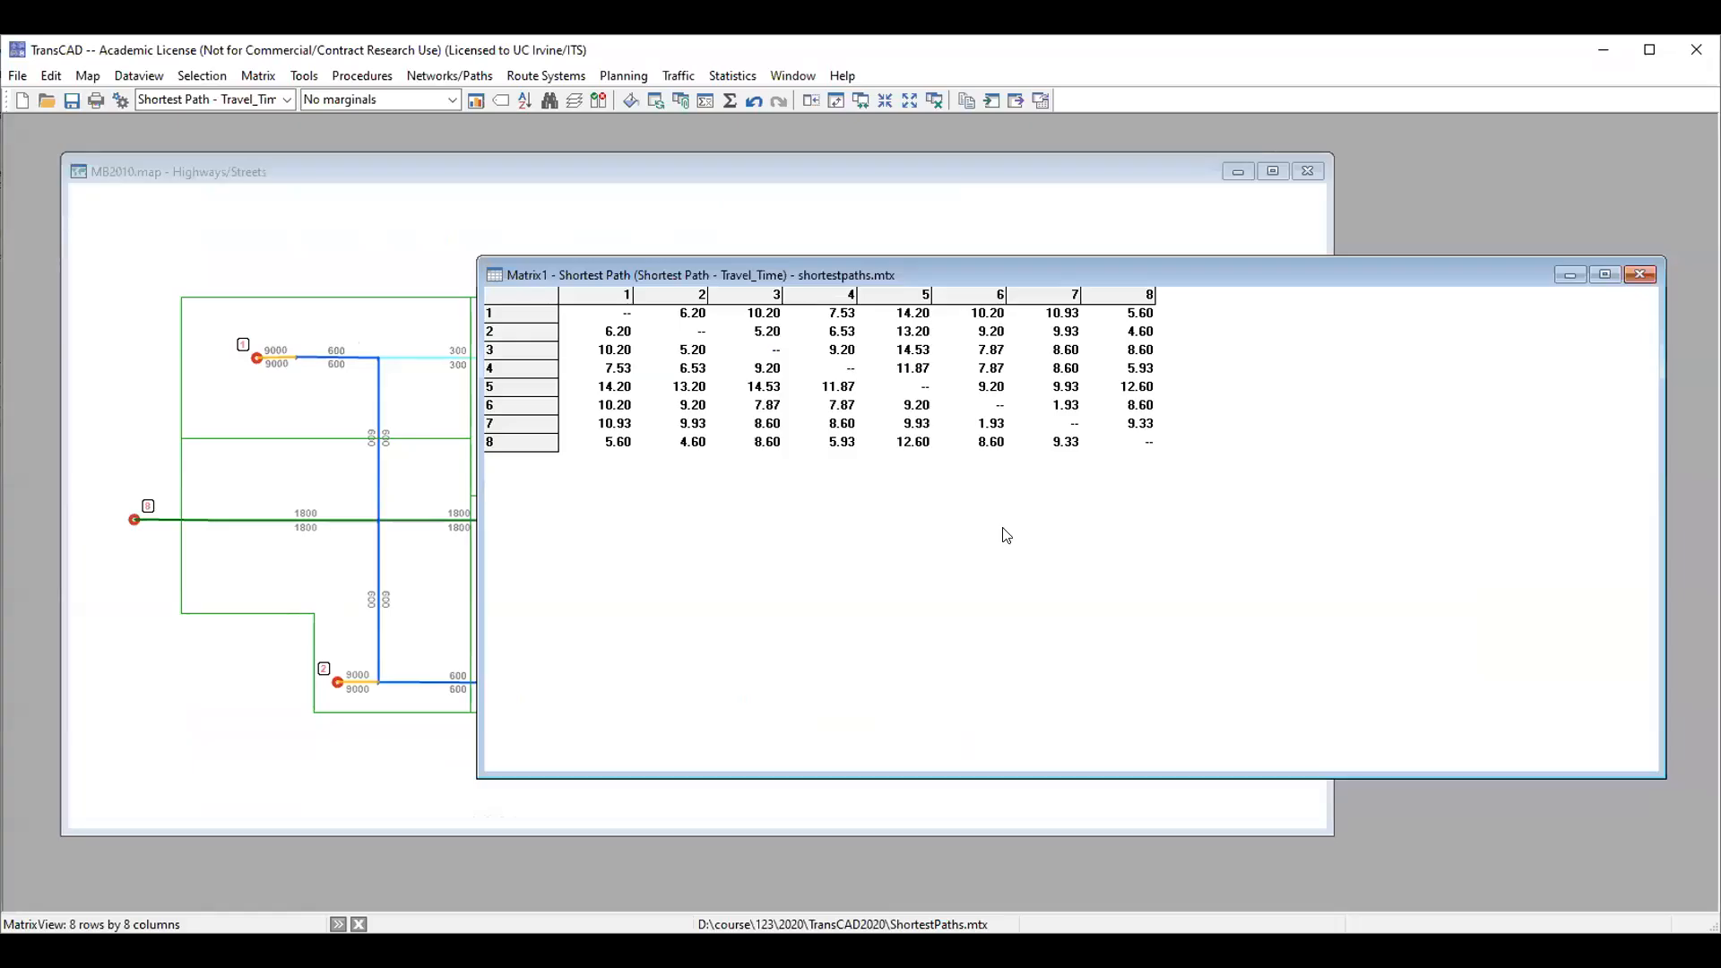
- Calculate intrazonal travel times in TransCAD for the Shortest Path - Travel_Time matrix, using a factor of 0.5, 2 adjacent zones and the Replace operation
click(608, 78)
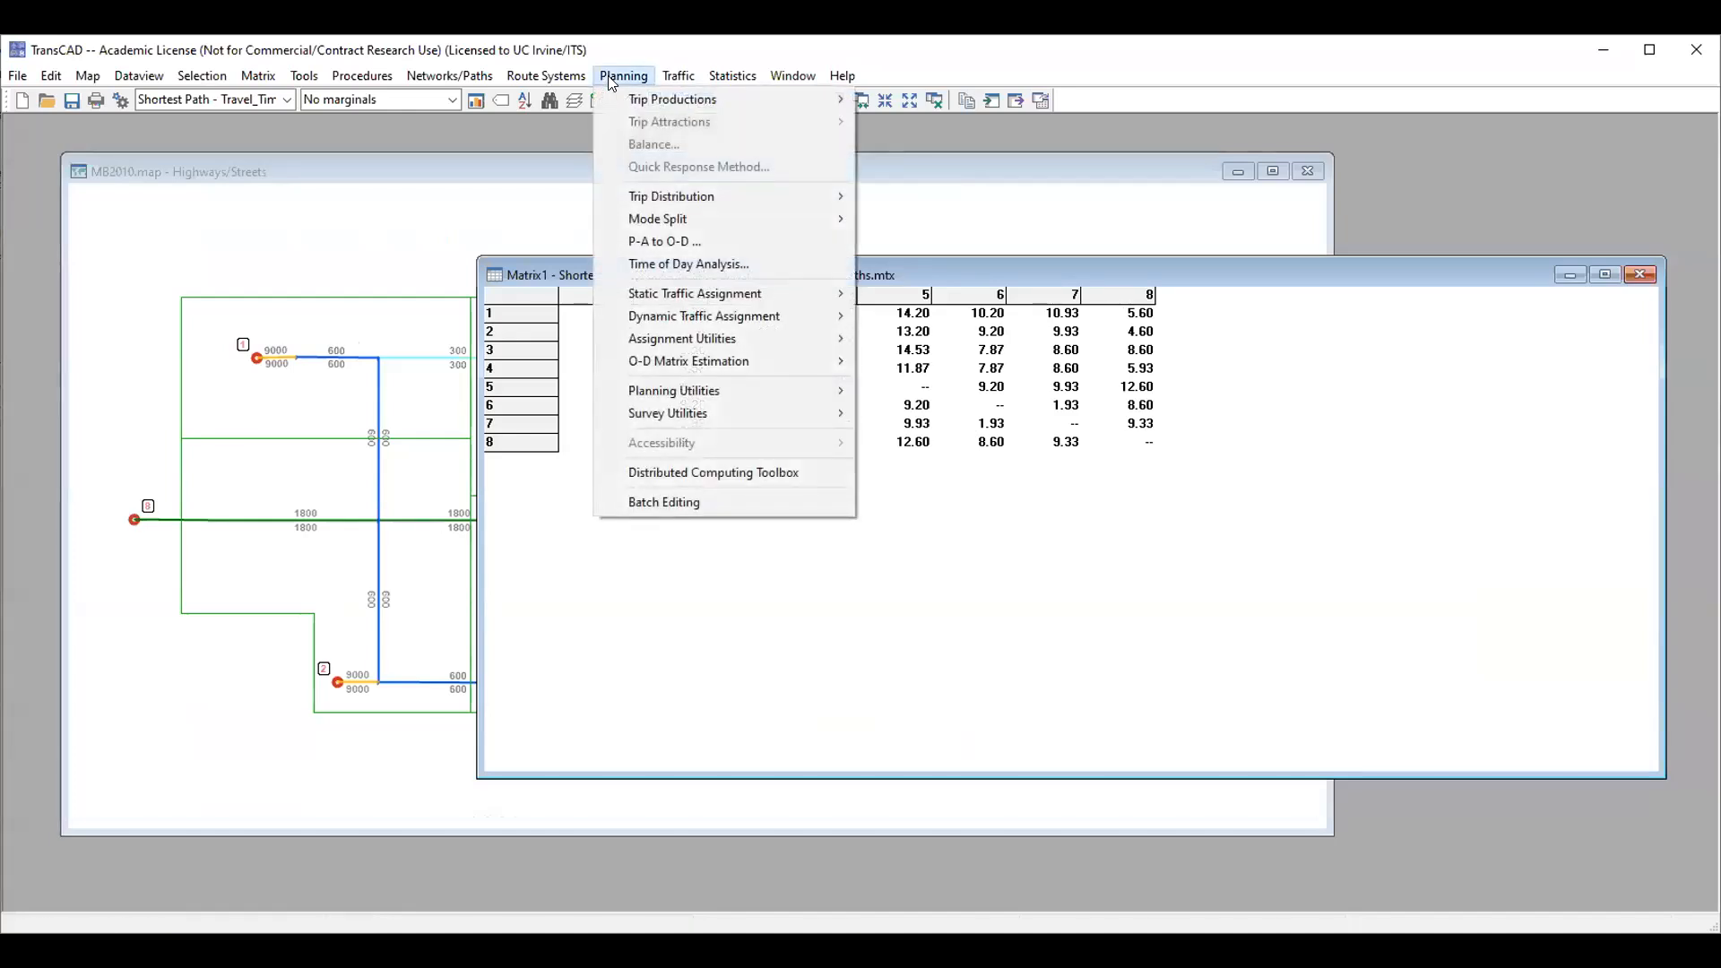
mouse_move(532, 81)
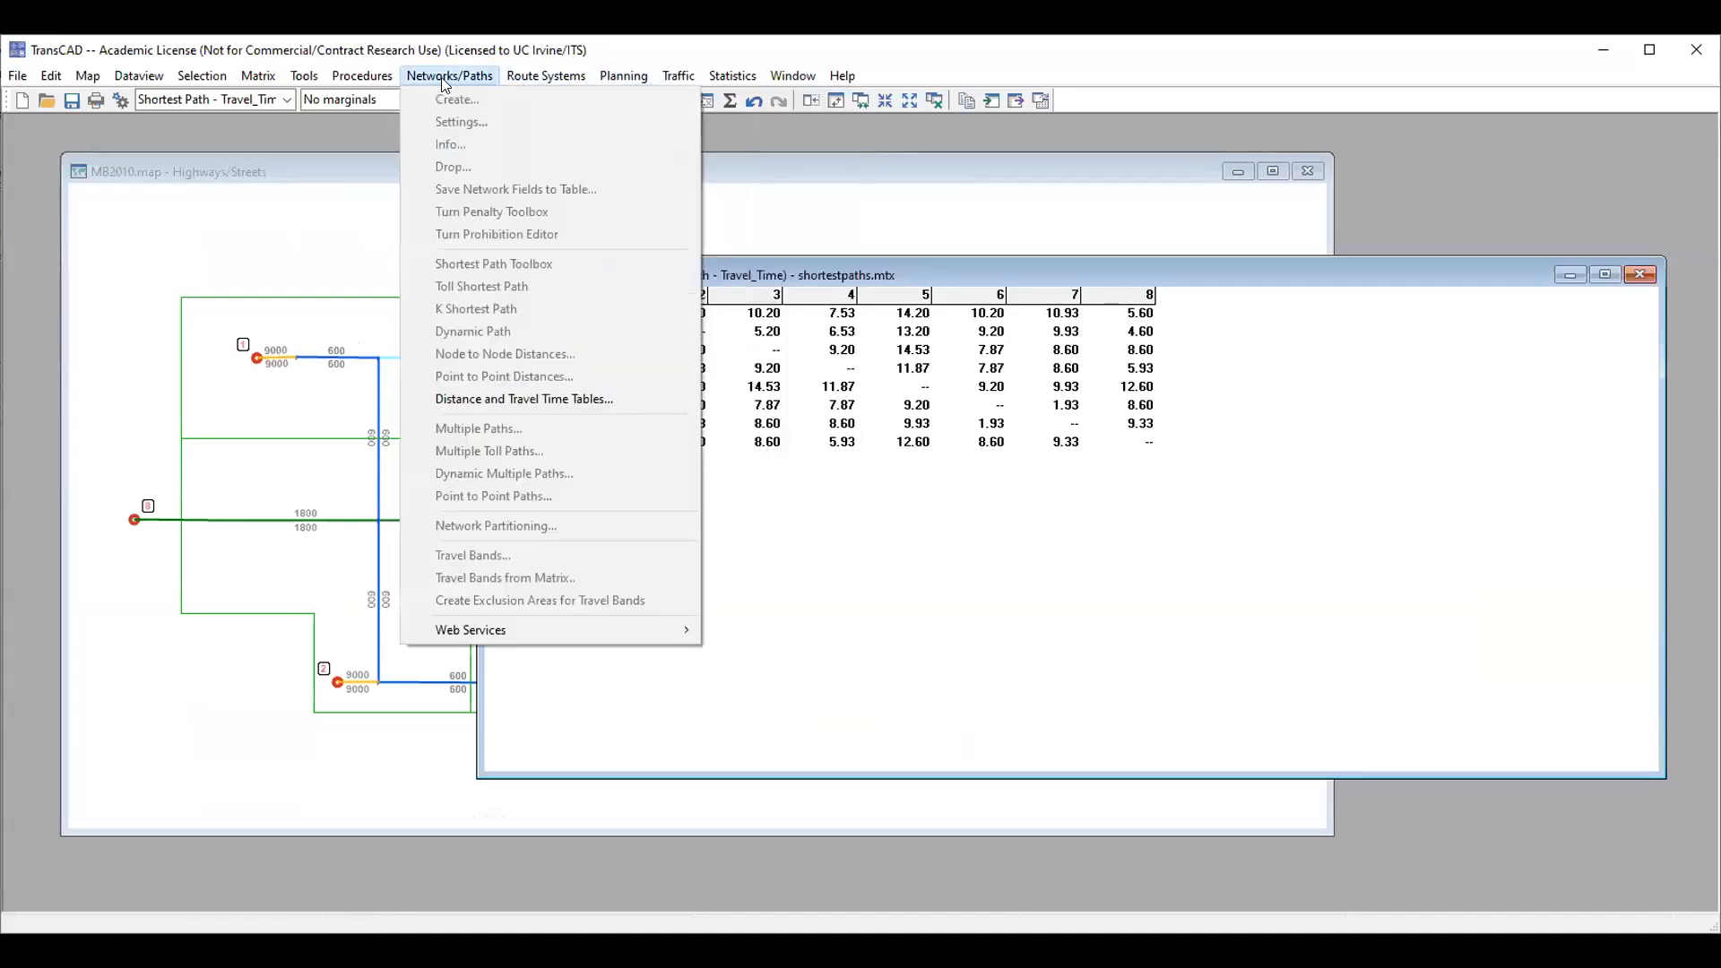
mouse_move(623, 76)
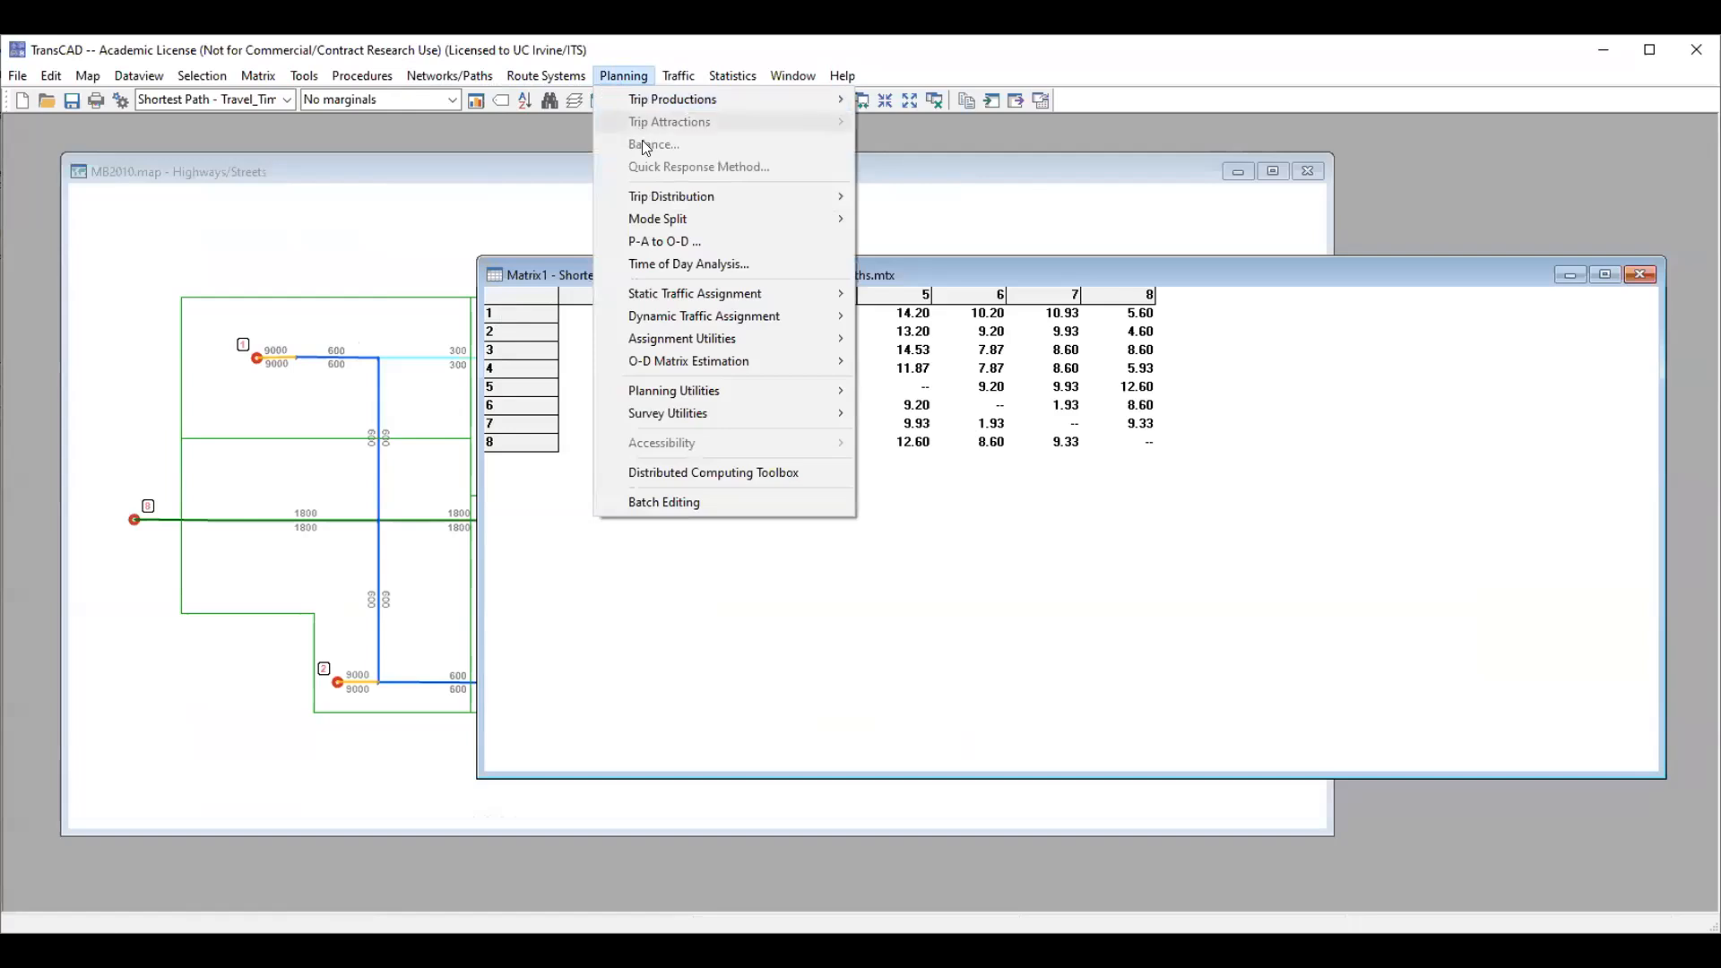
mouse_move(661, 194)
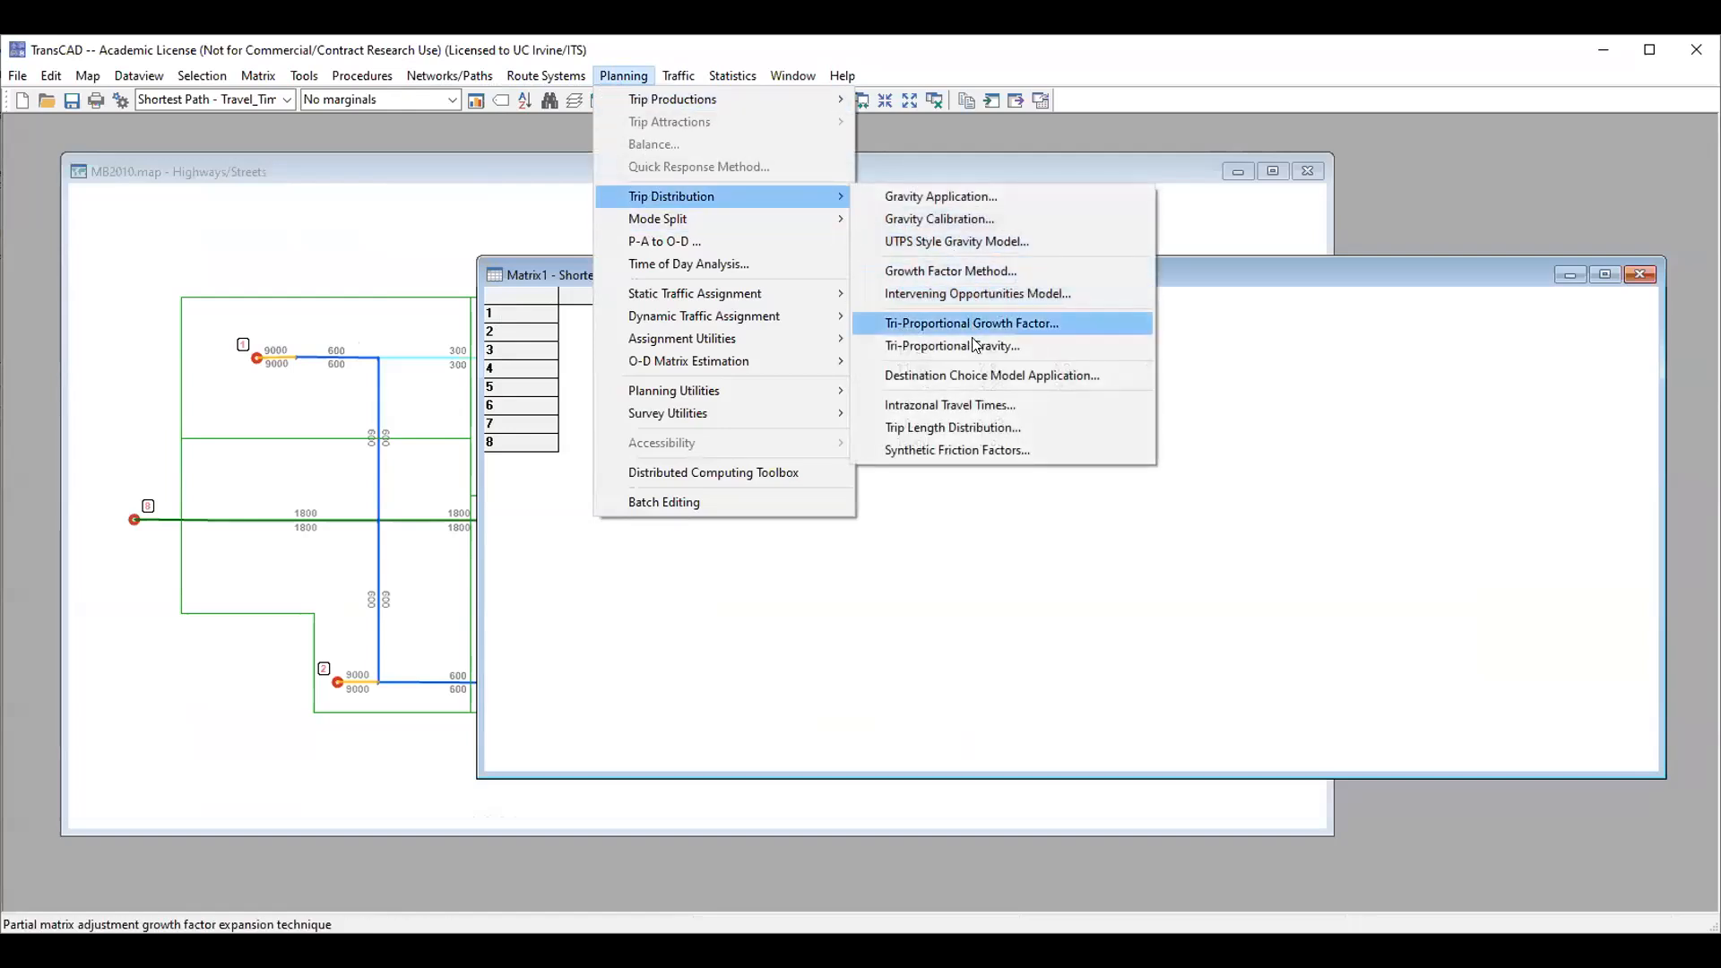
click(975, 405)
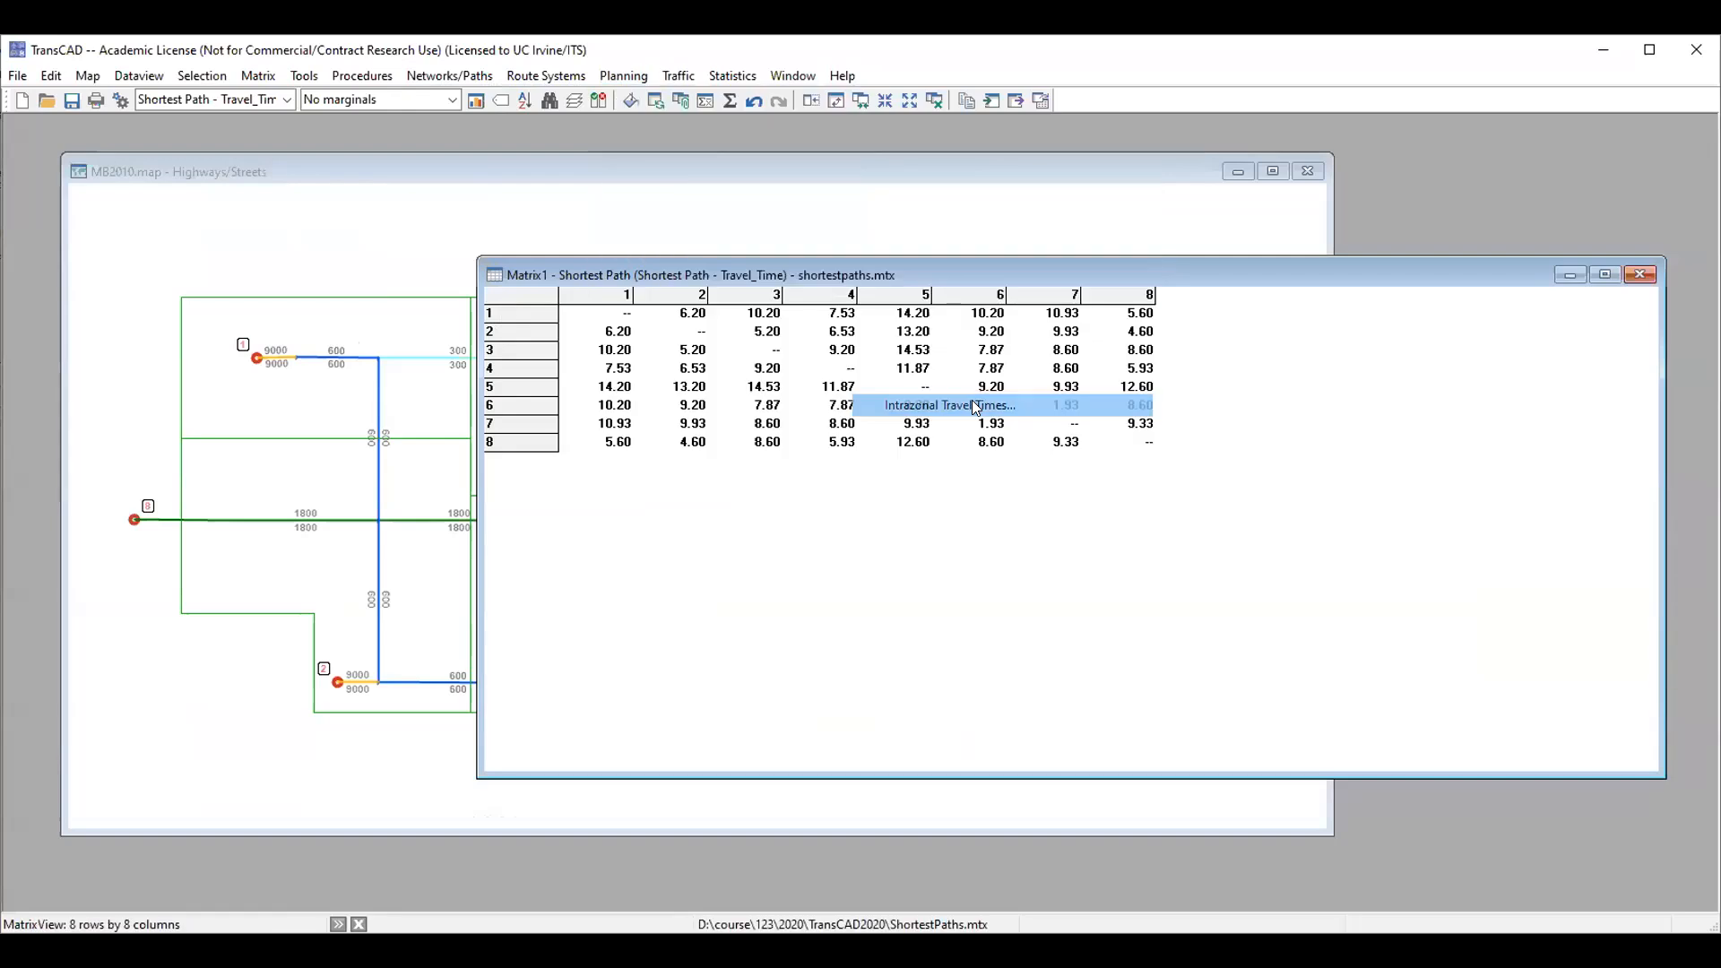
double_click(1001, 490)
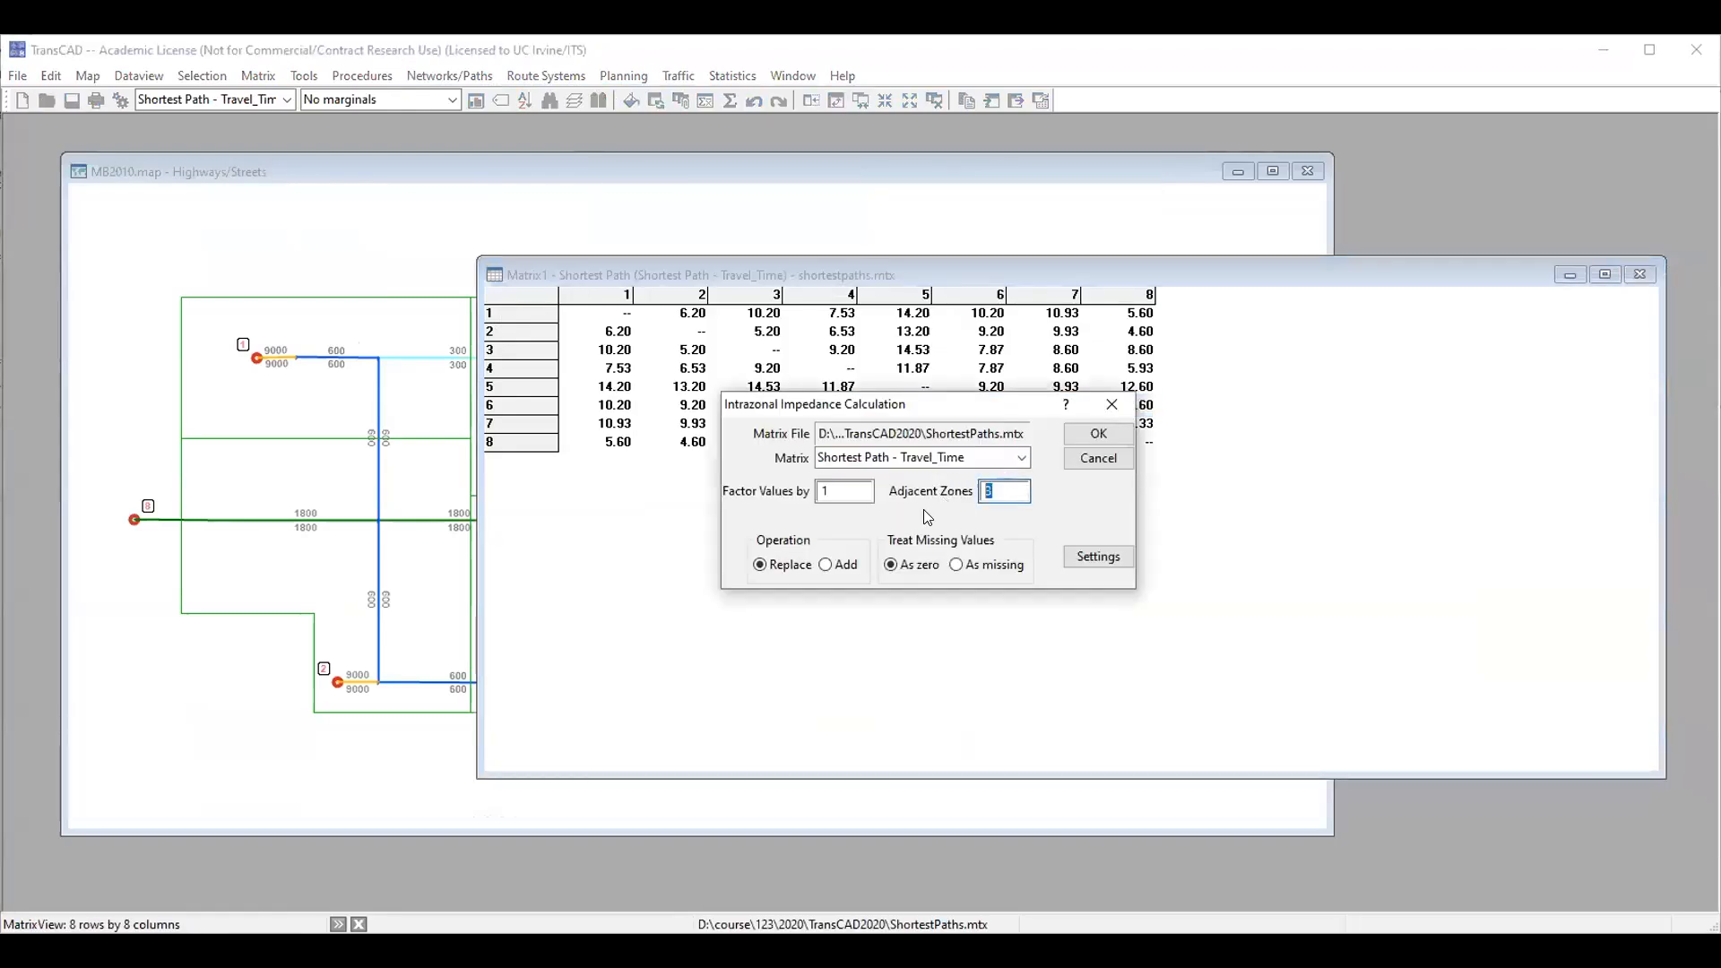
text(2)
key(shift+Tab)
text(0.5)
click(1120, 441)
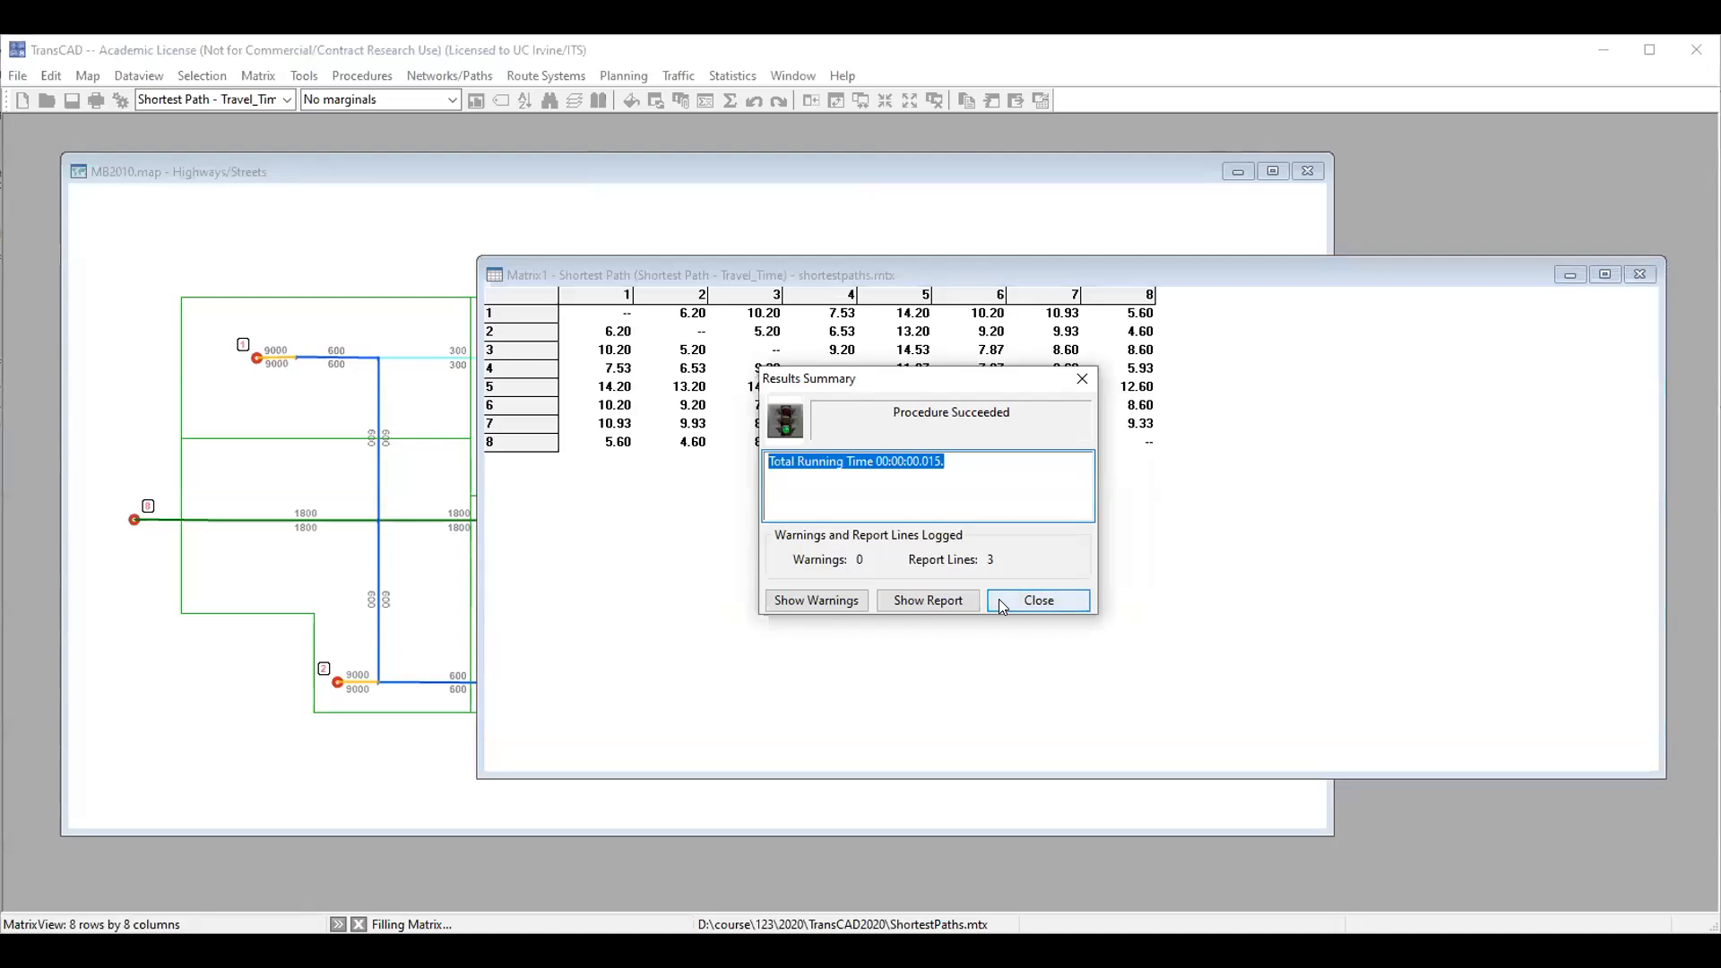
click(999, 599)
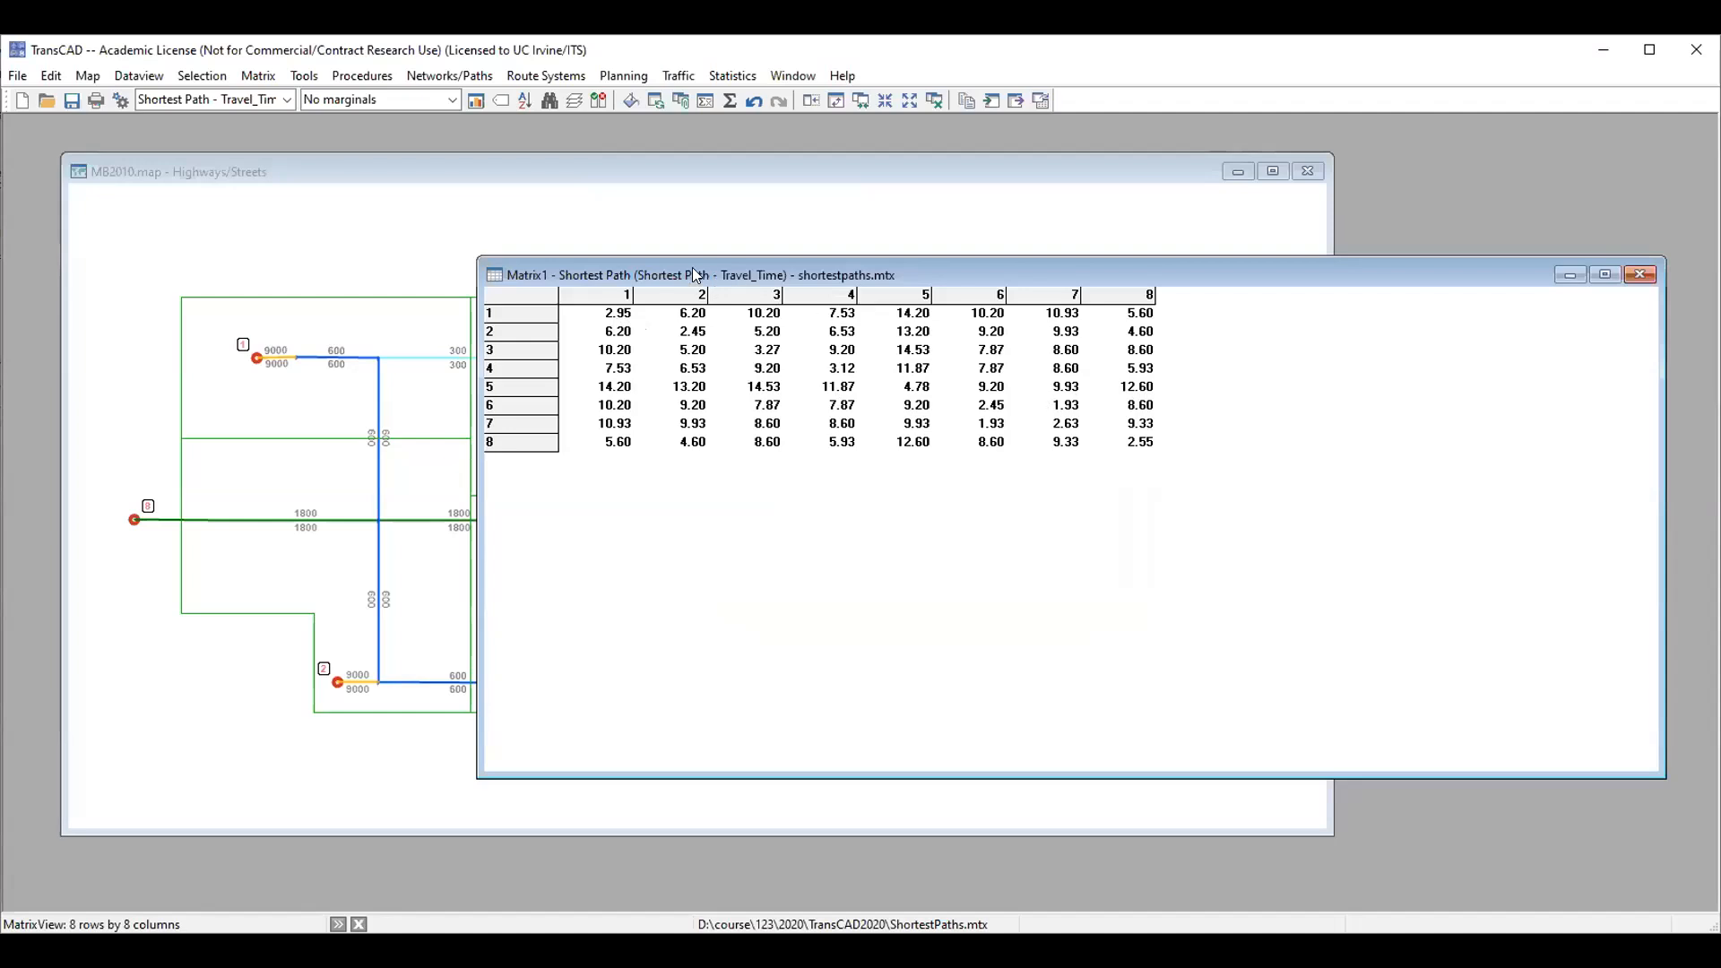
drag(724, 274, 642, 277)
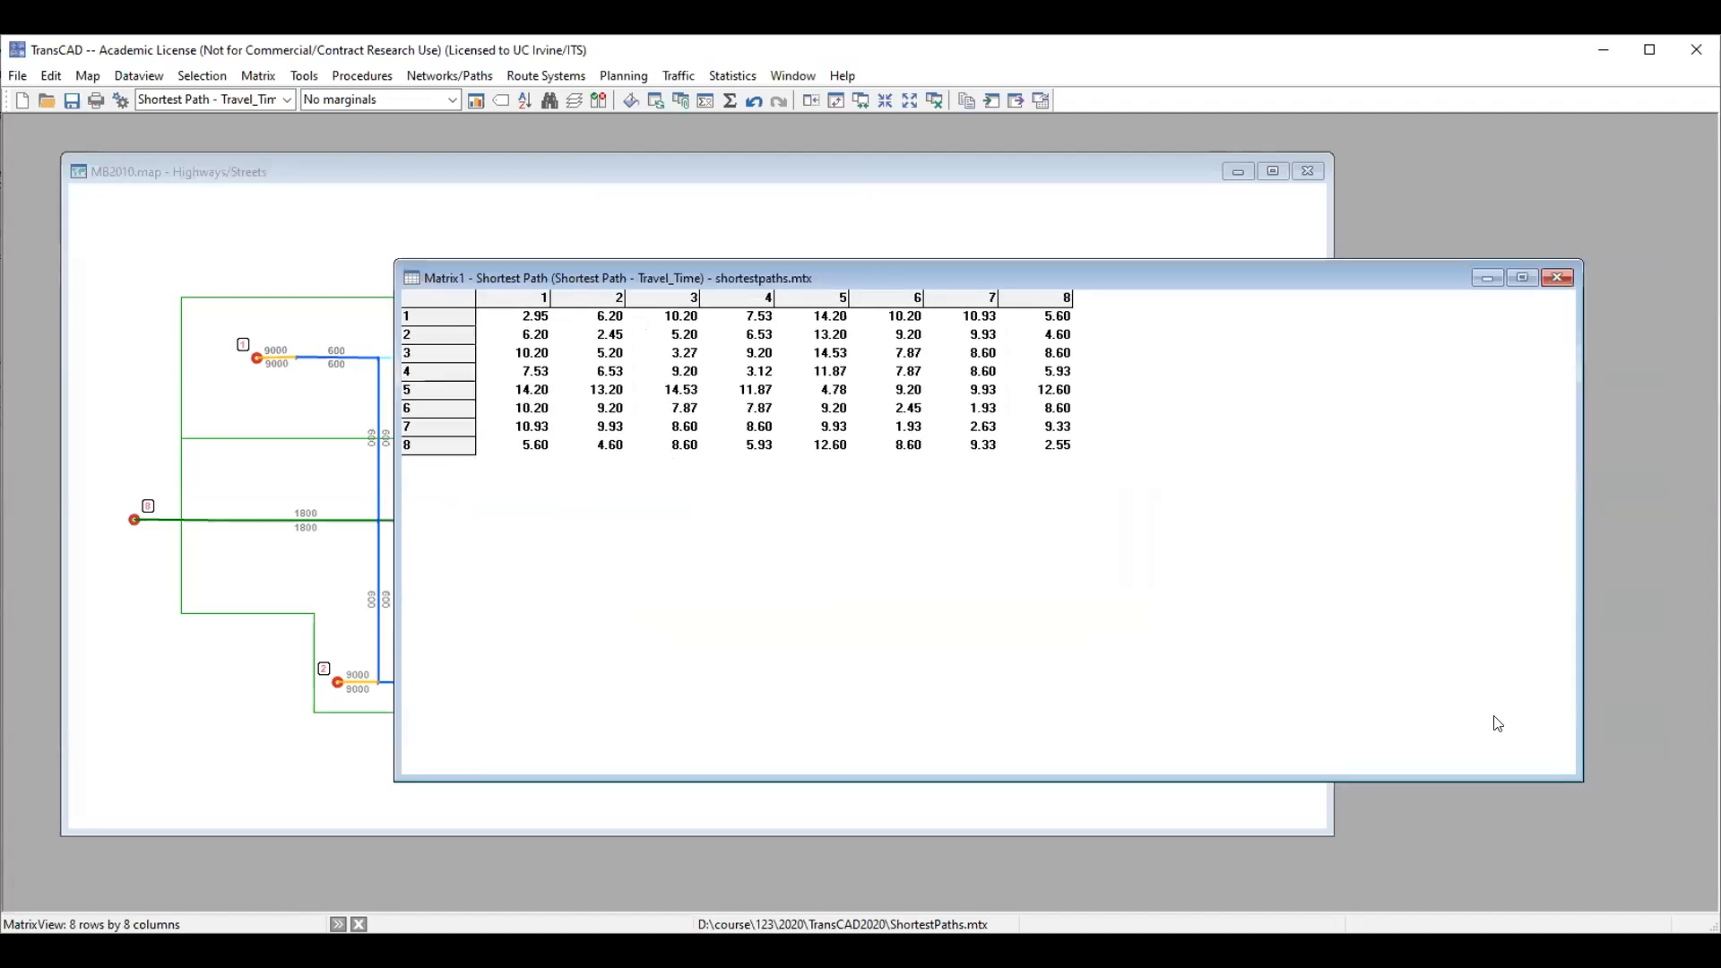
- Shrink the shortest path matrix window to fit its cells, reposition it over the map, and close the mbt2-intra.html help page in the browser
drag(1571, 777, 1151, 499)
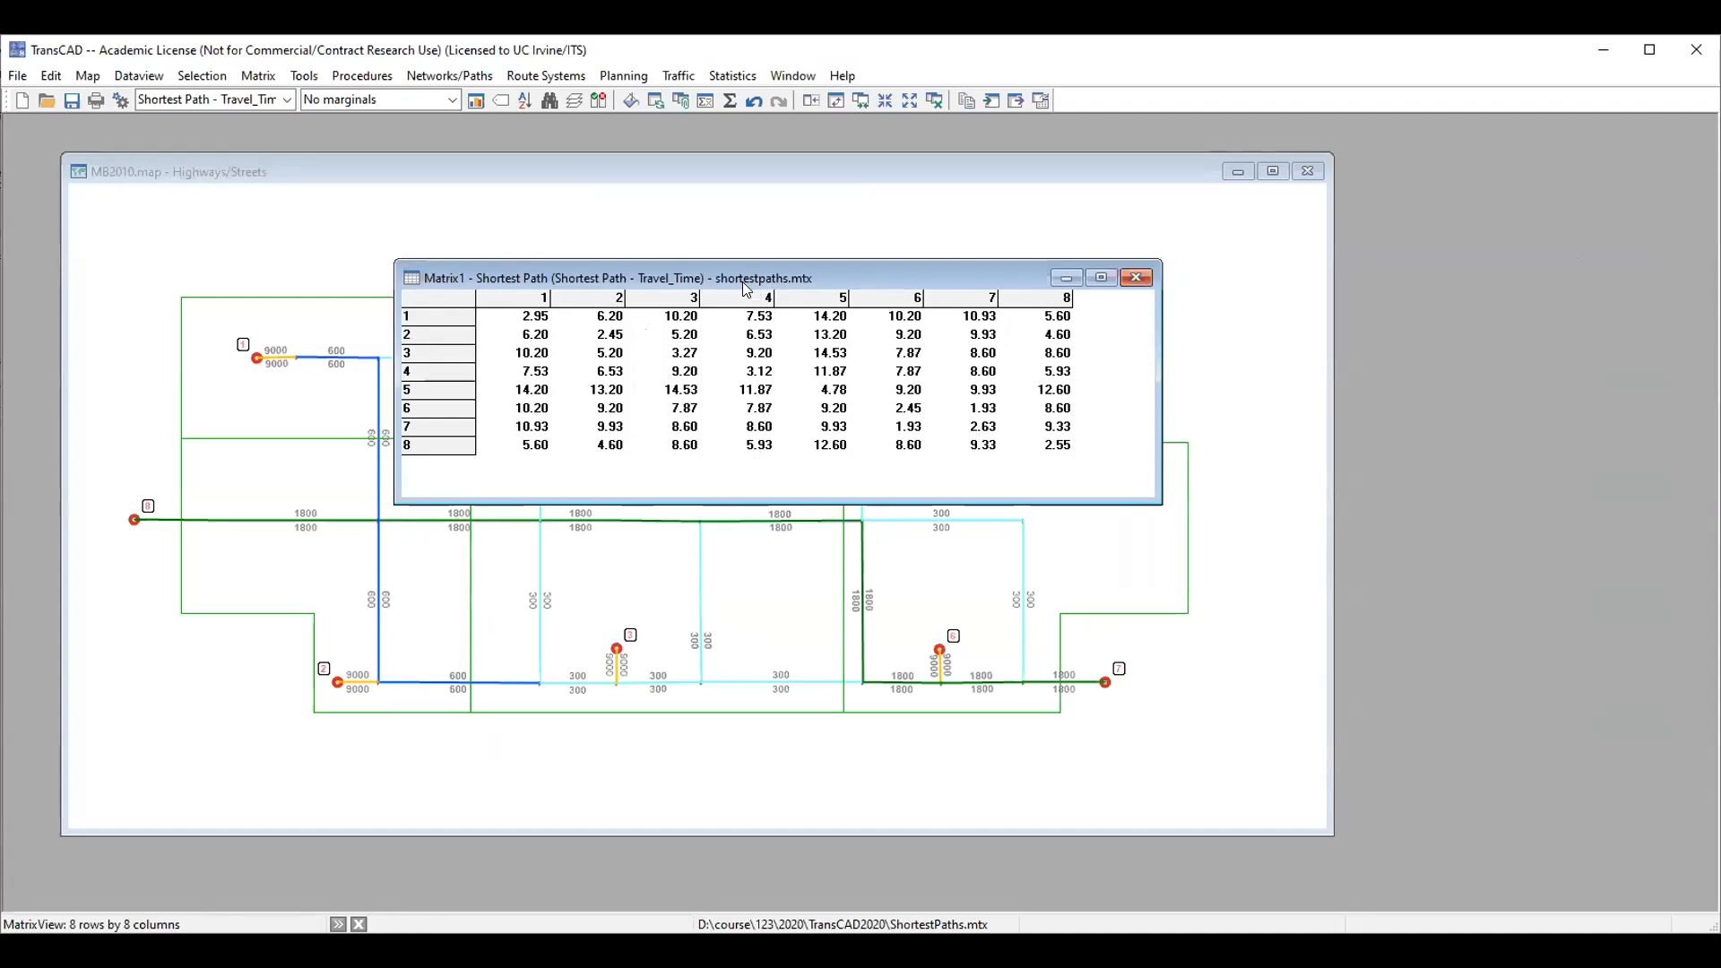
drag(742, 282, 898, 320)
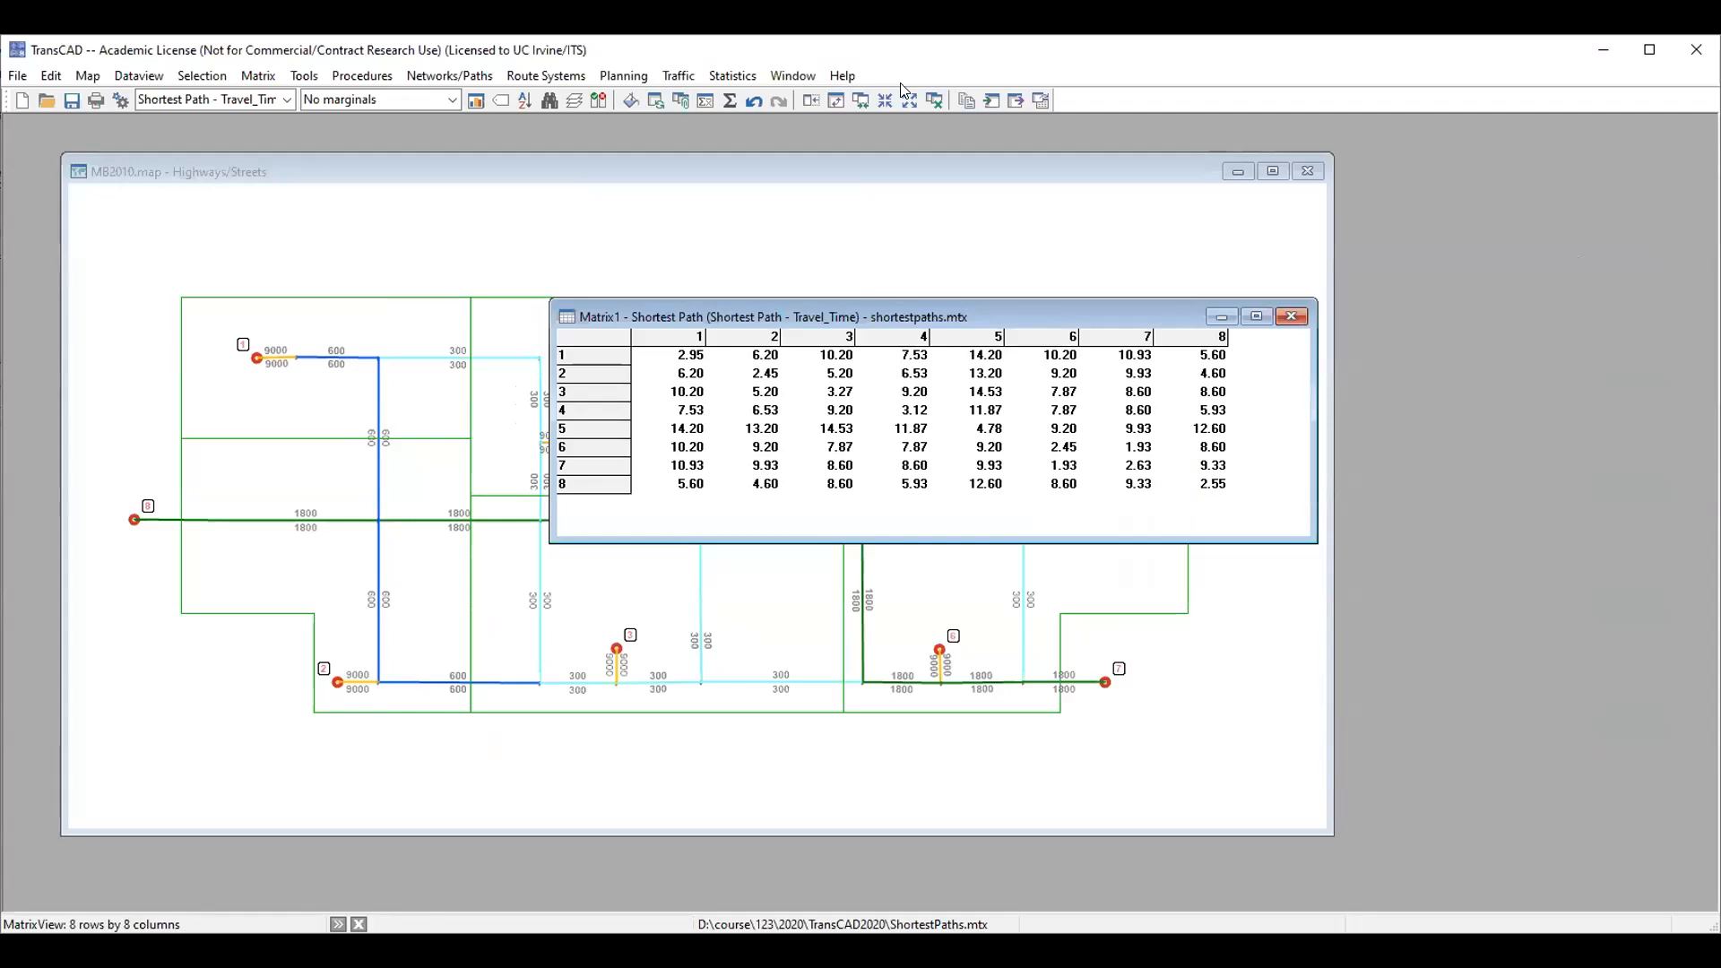
click(901, 84)
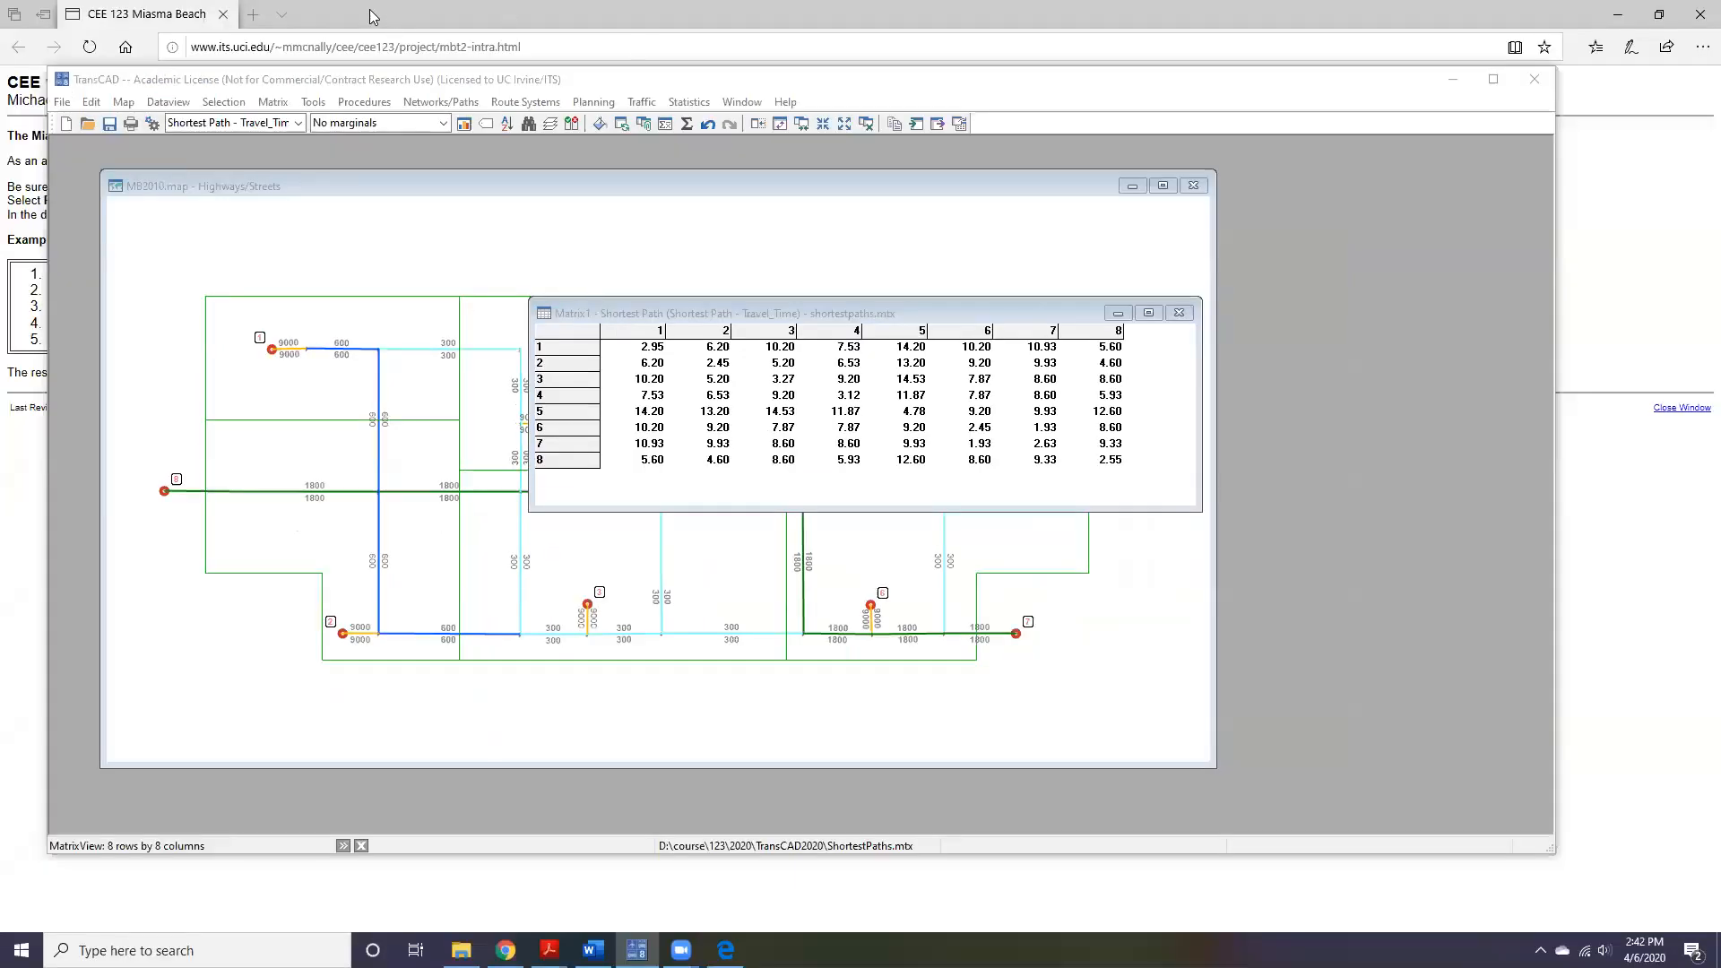
click(371, 19)
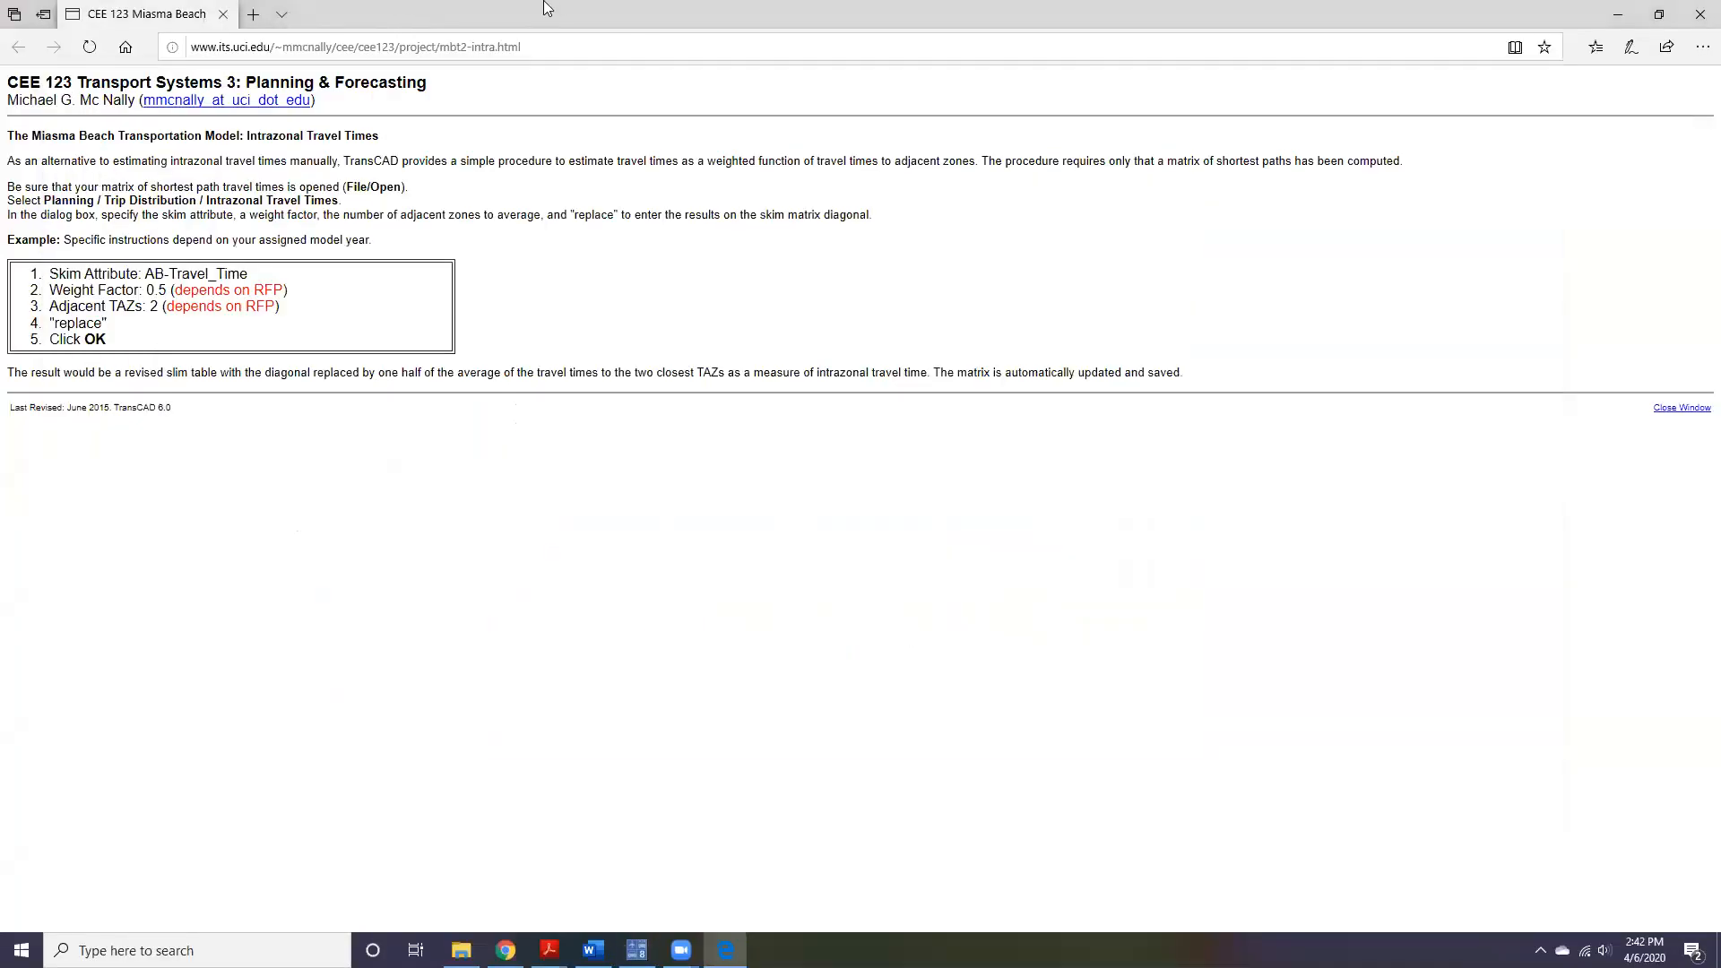
key(ctrl+w)
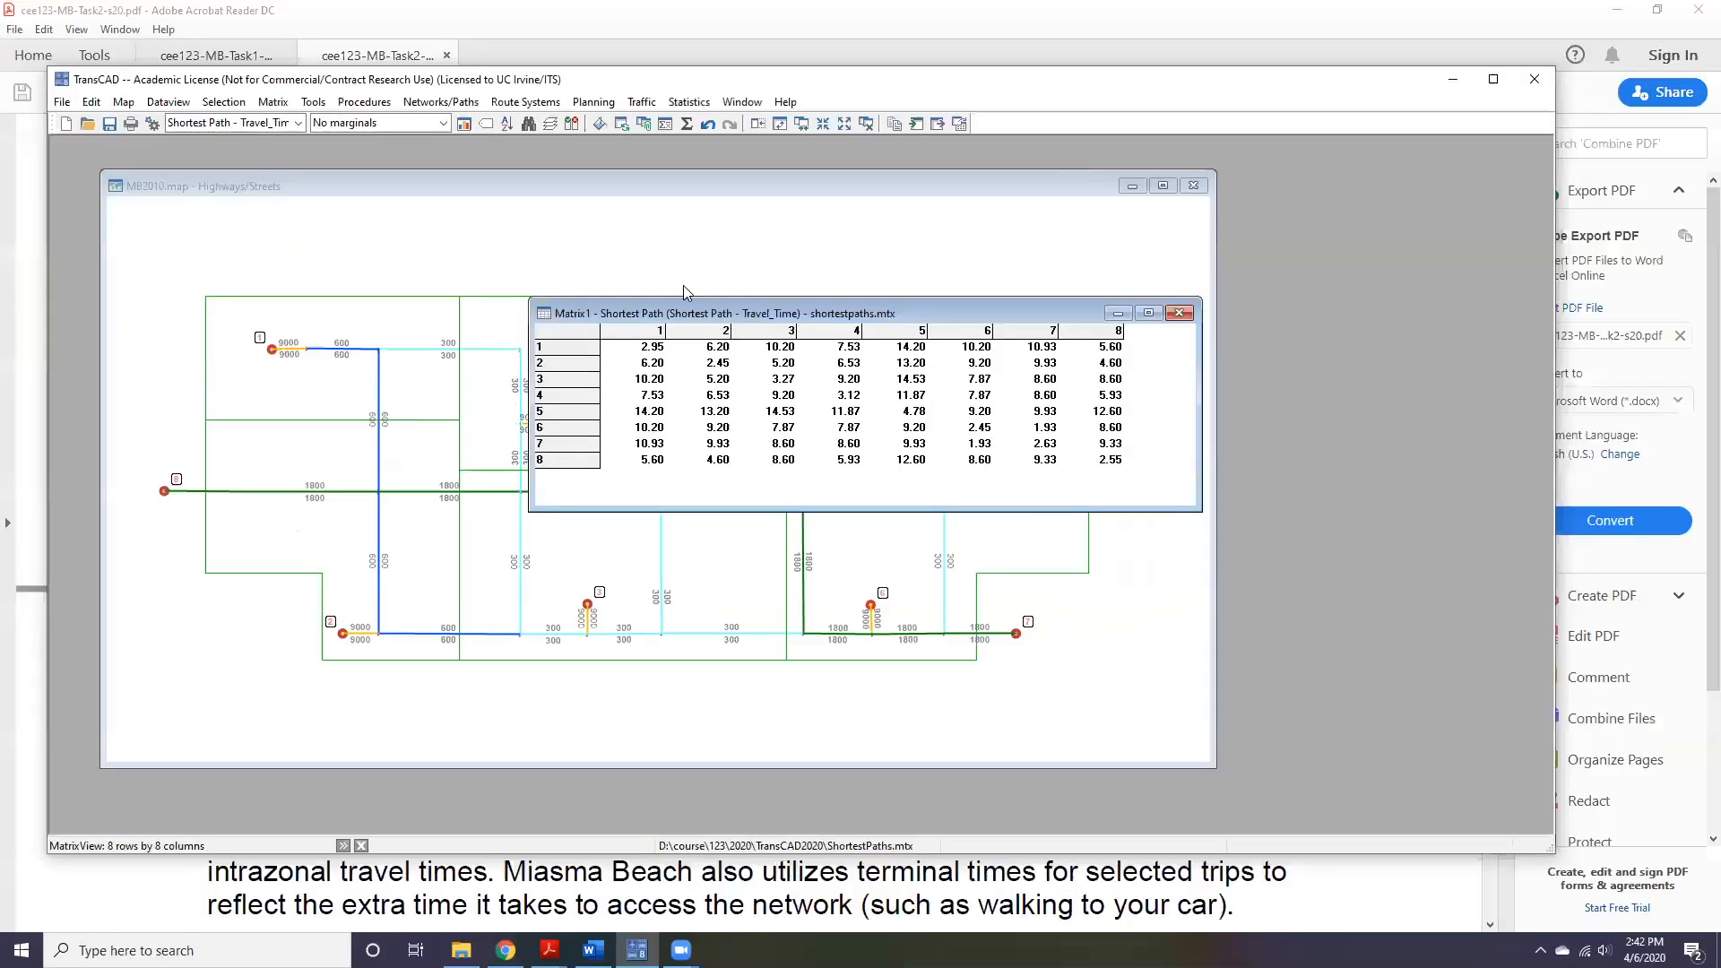
- Switch to Adobe Acrobat Reader and read section 2.2.3 on updating skim trees with terminal times for intrazonal cells
click(445, 26)
scroll(729, 441, down, 6)
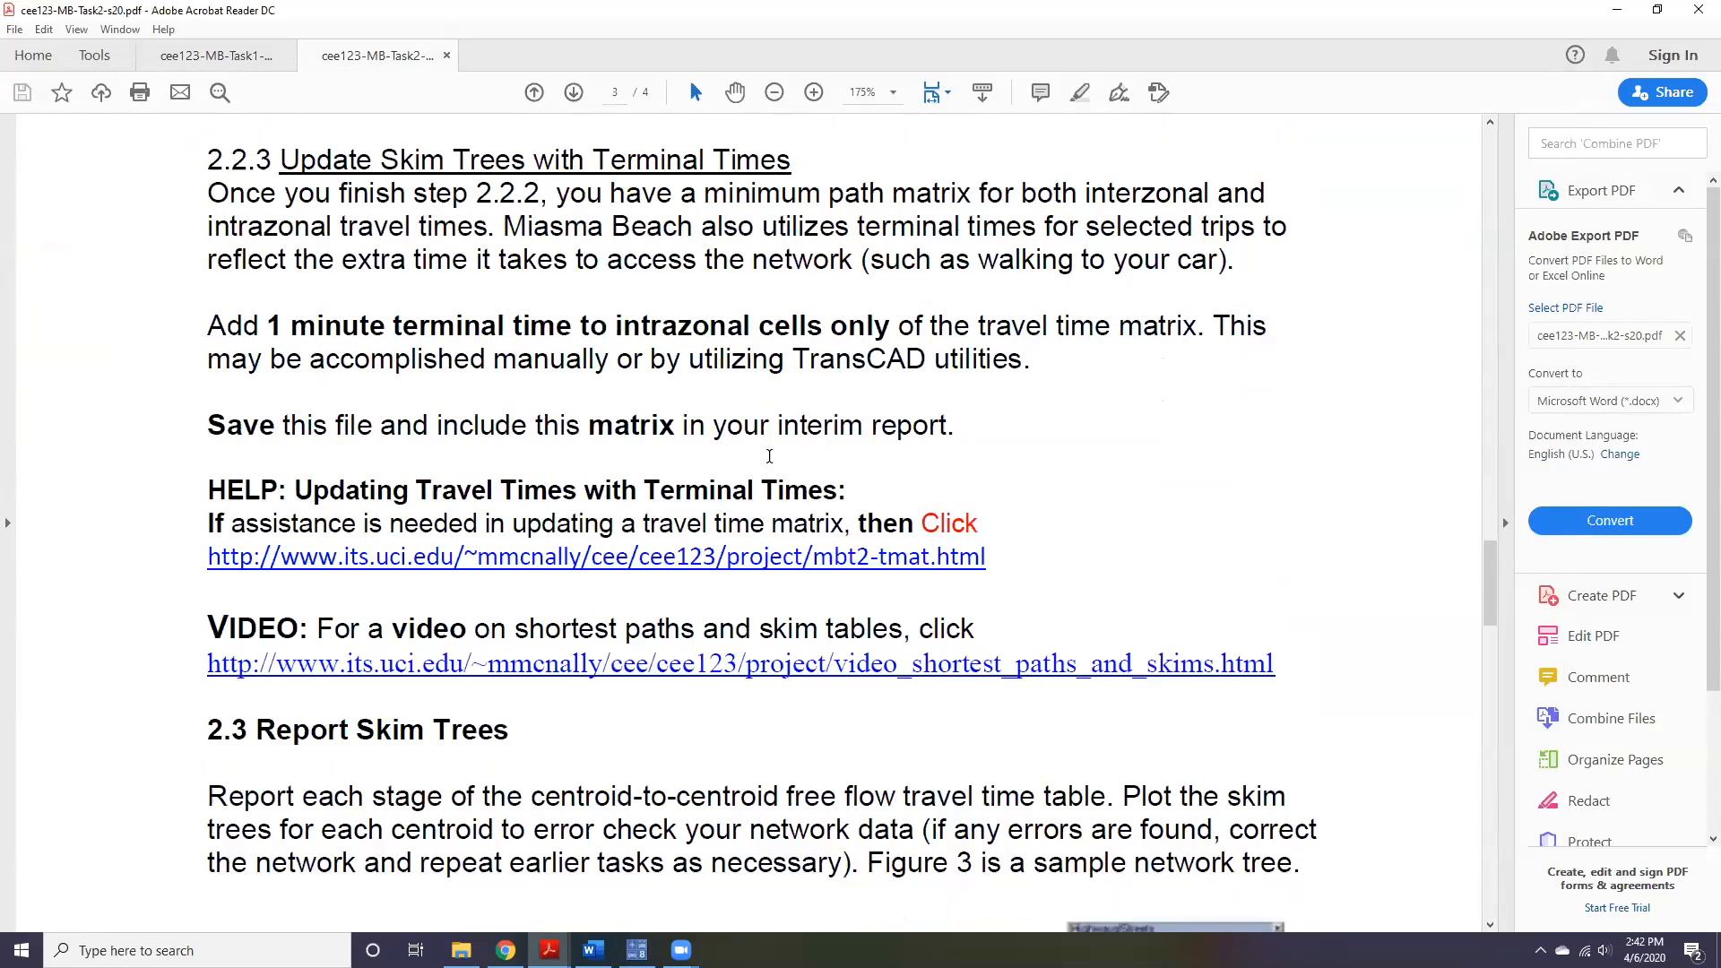
scroll(769, 456, down, 4)
scroll(774, 460, up, 6)
scroll(897, 421, up, 10)
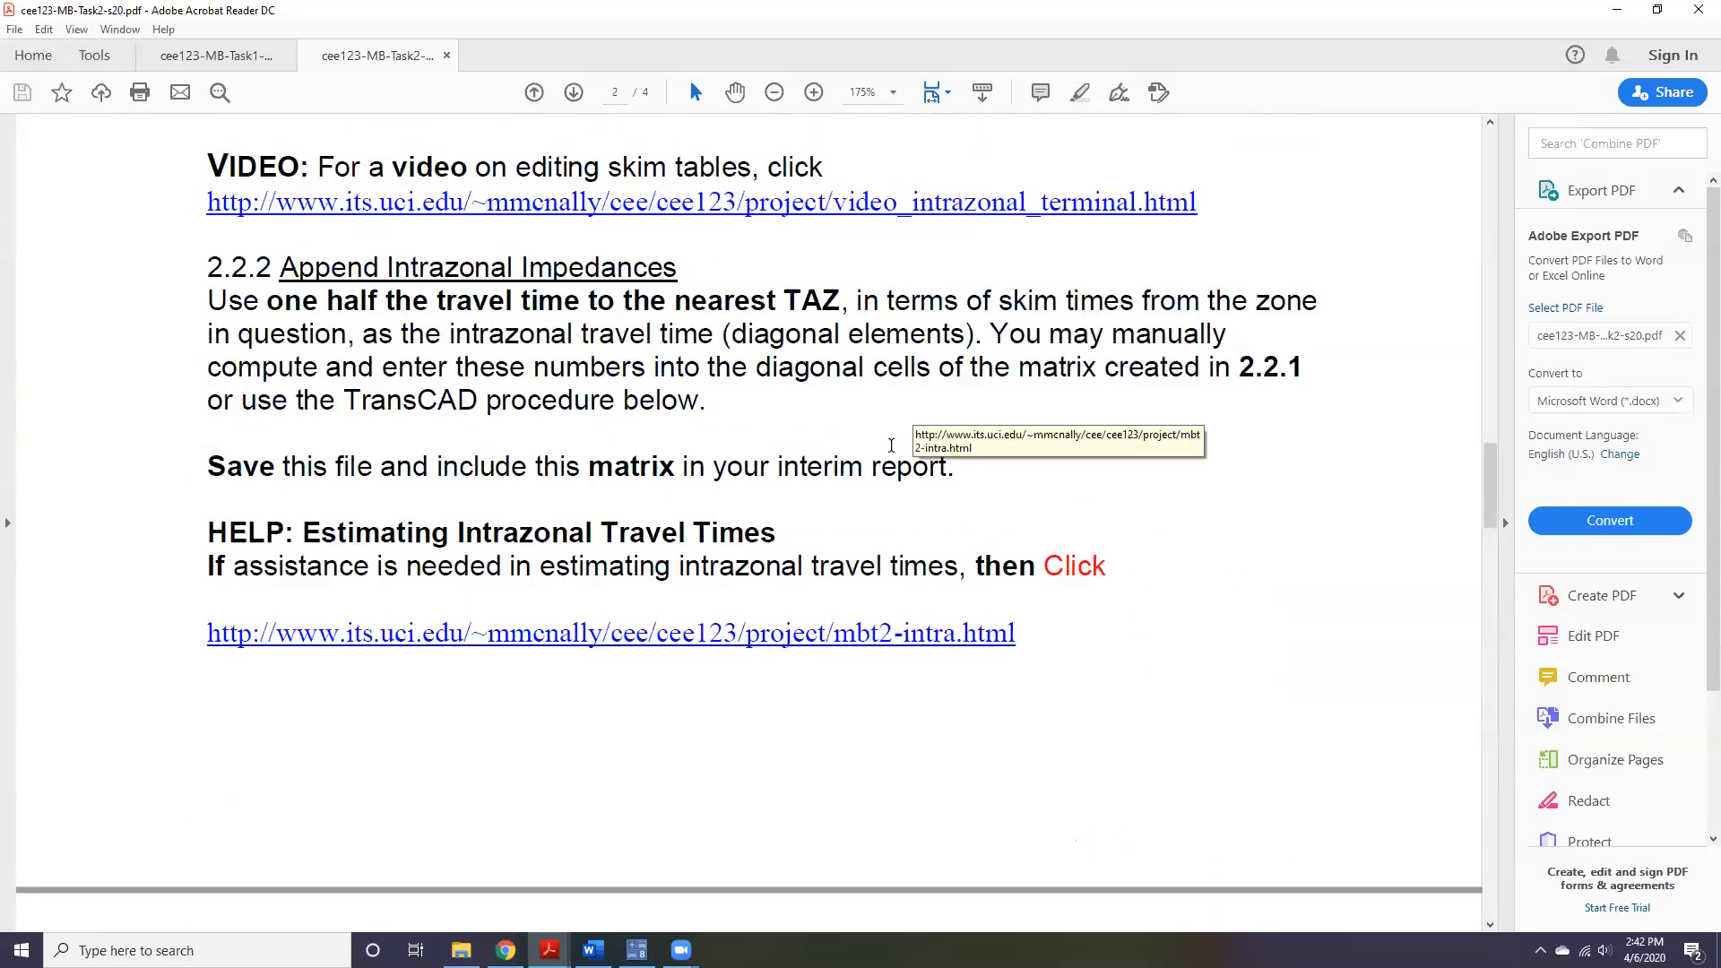
scroll(891, 445, down, 4)
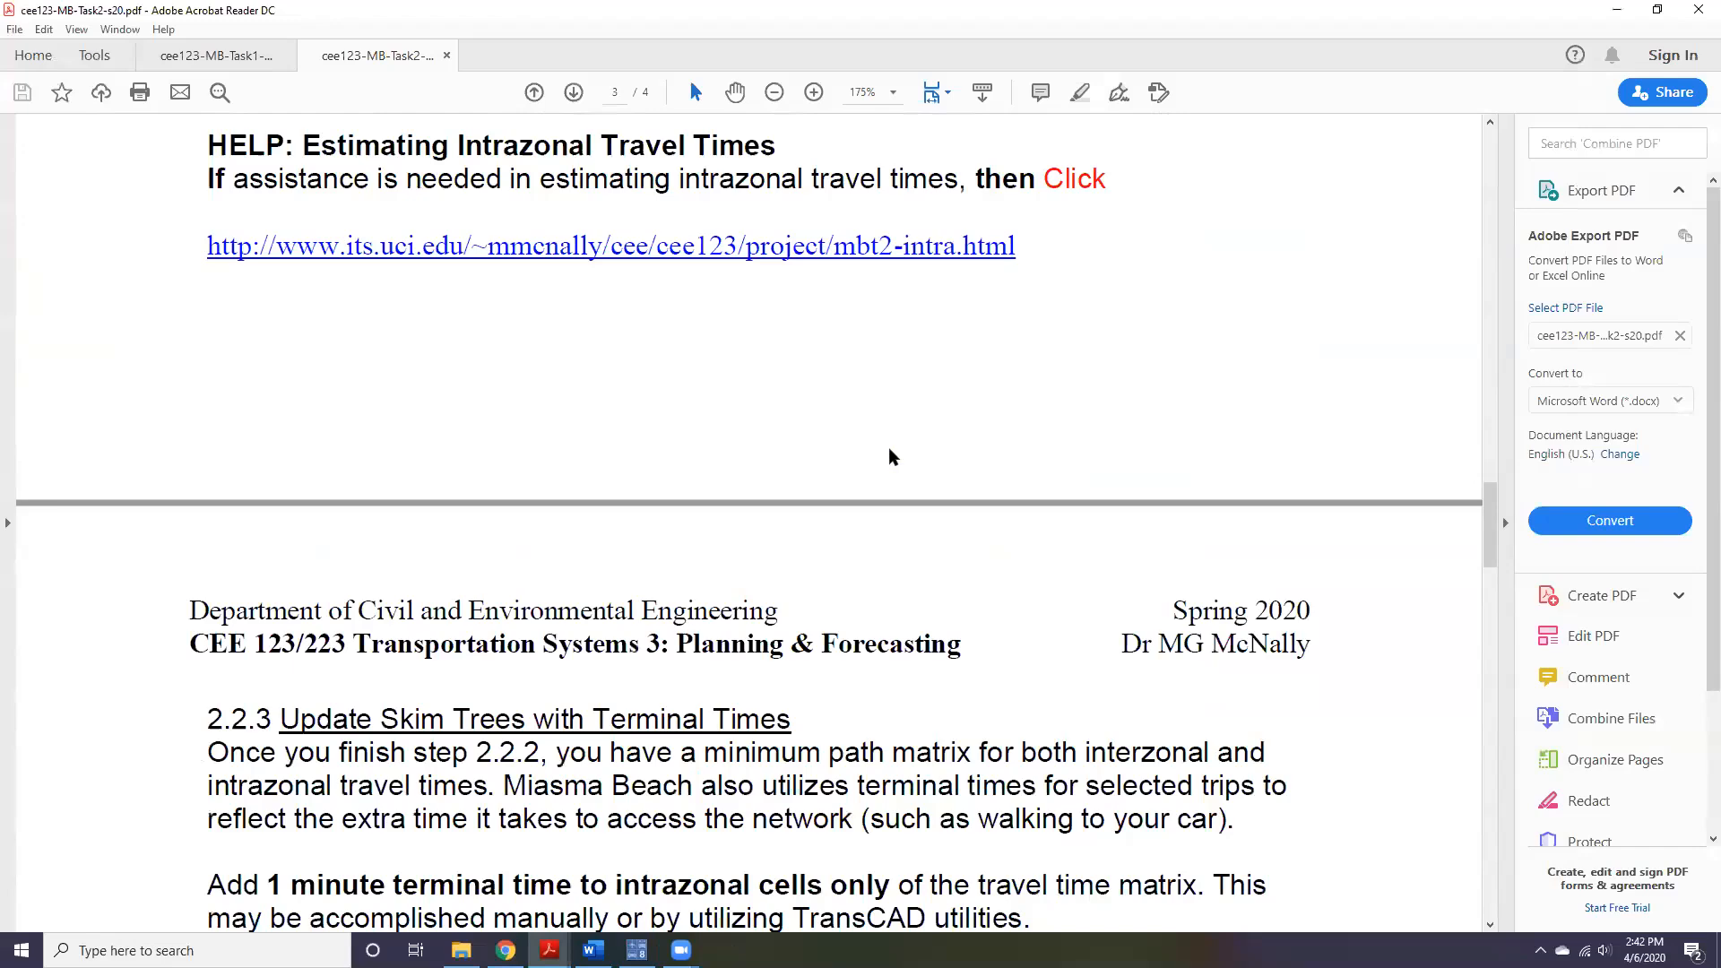
scroll(892, 457, down, 2)
scroll(889, 451, down, 1)
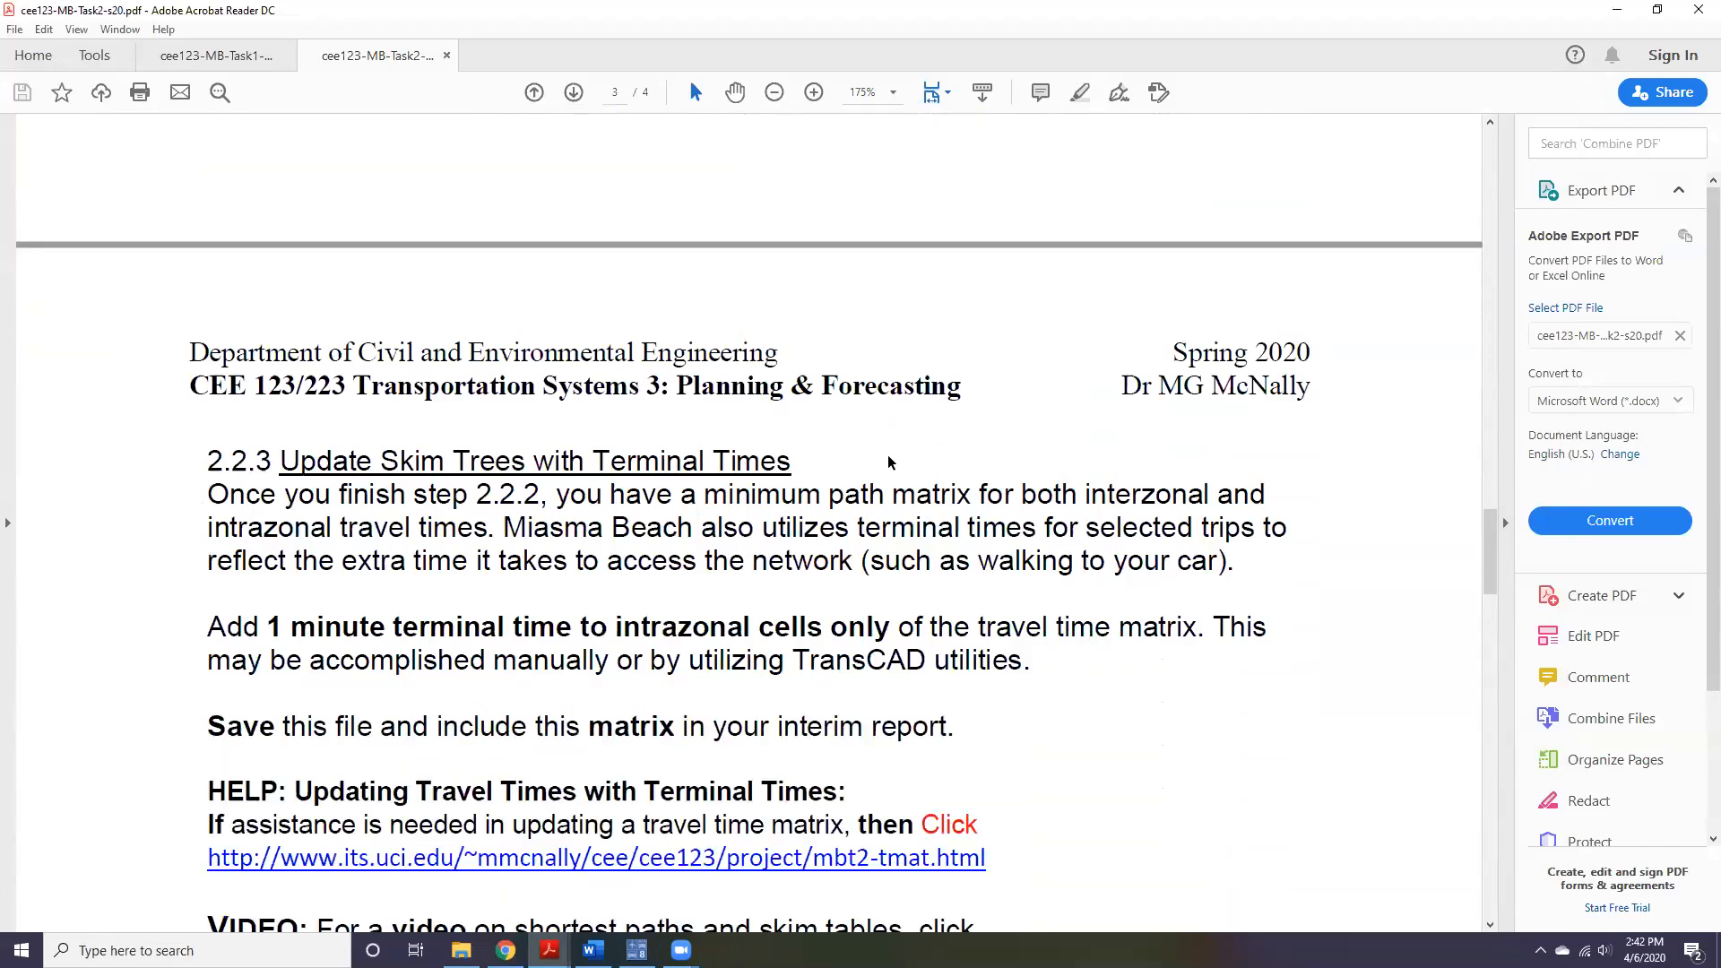
drag(598, 506, 903, 561)
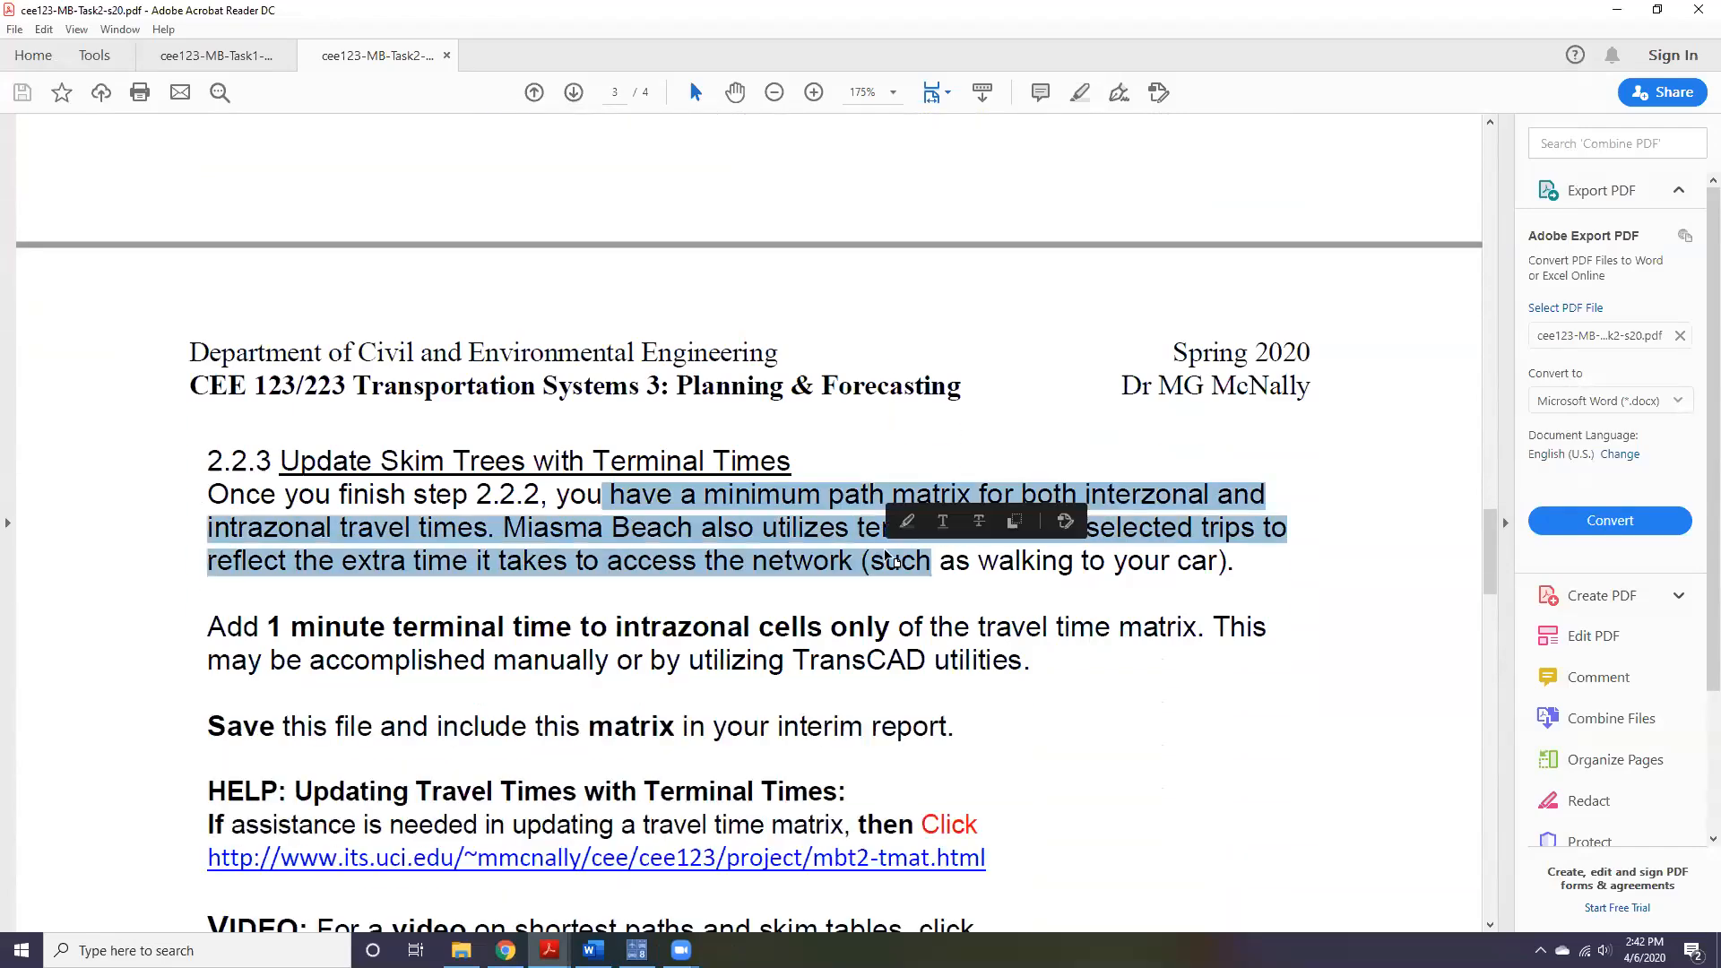
click(902, 563)
drag(296, 628, 567, 661)
click(567, 662)
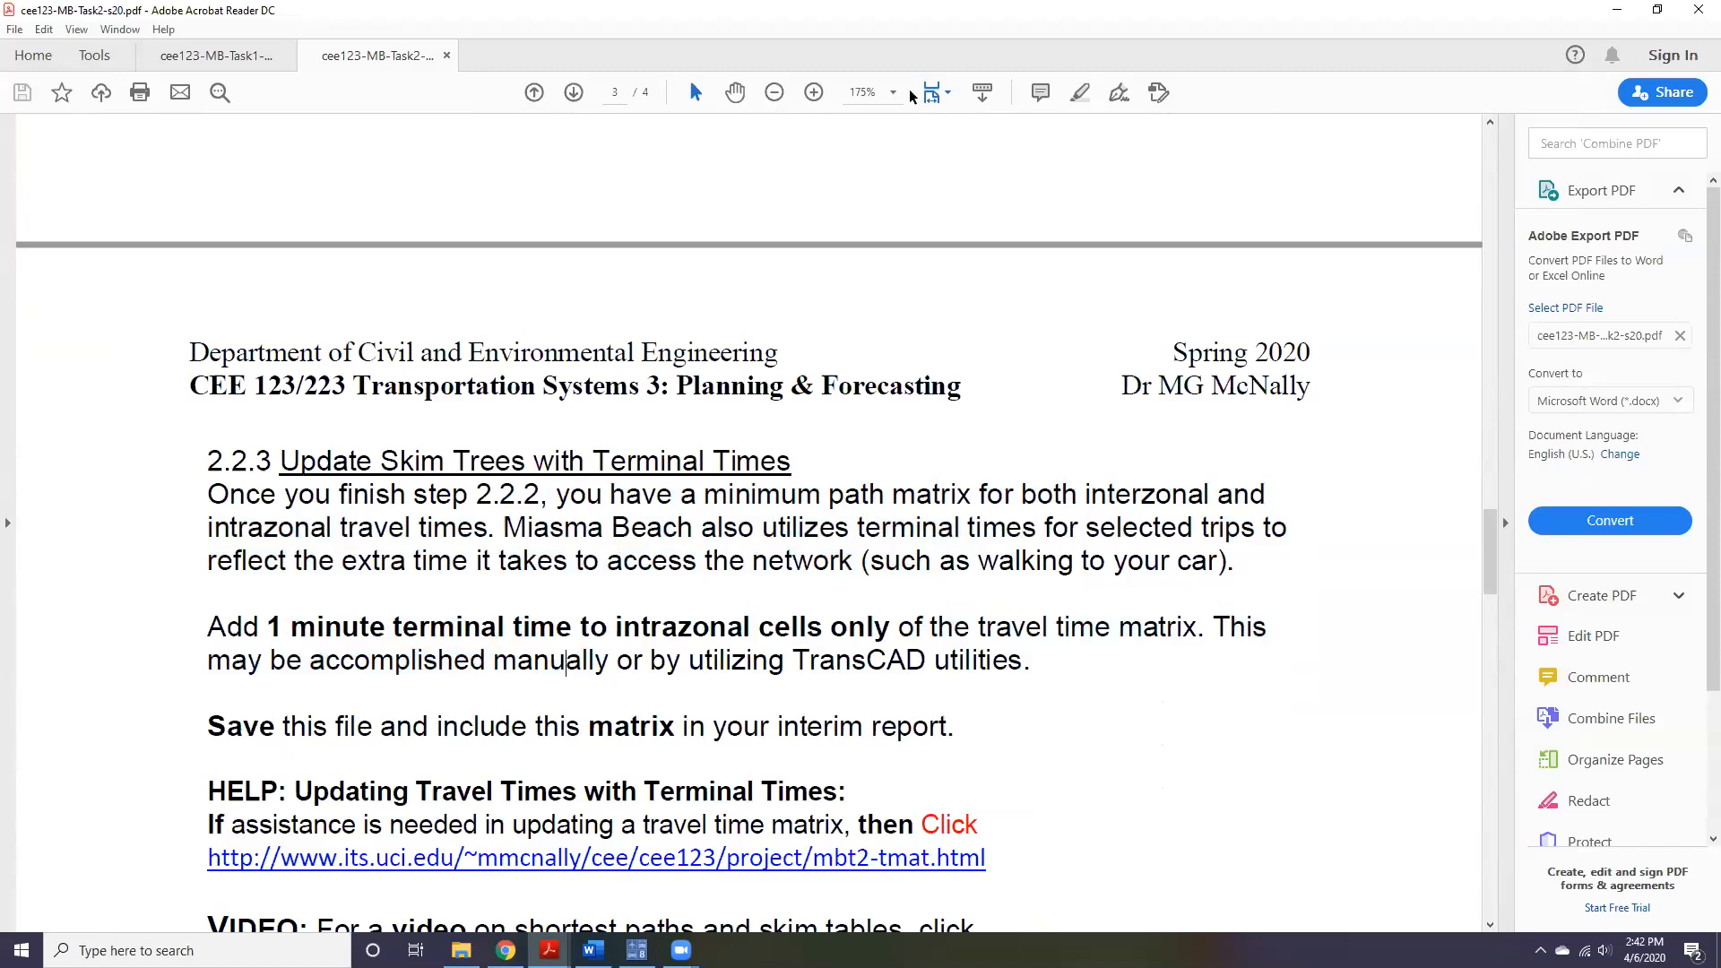
- Switch to TransCAD and open the single-value fill settings for the Shortest Path - Travel_Time matrix, keeping the matrix in view beside them
key(alt+Tab)
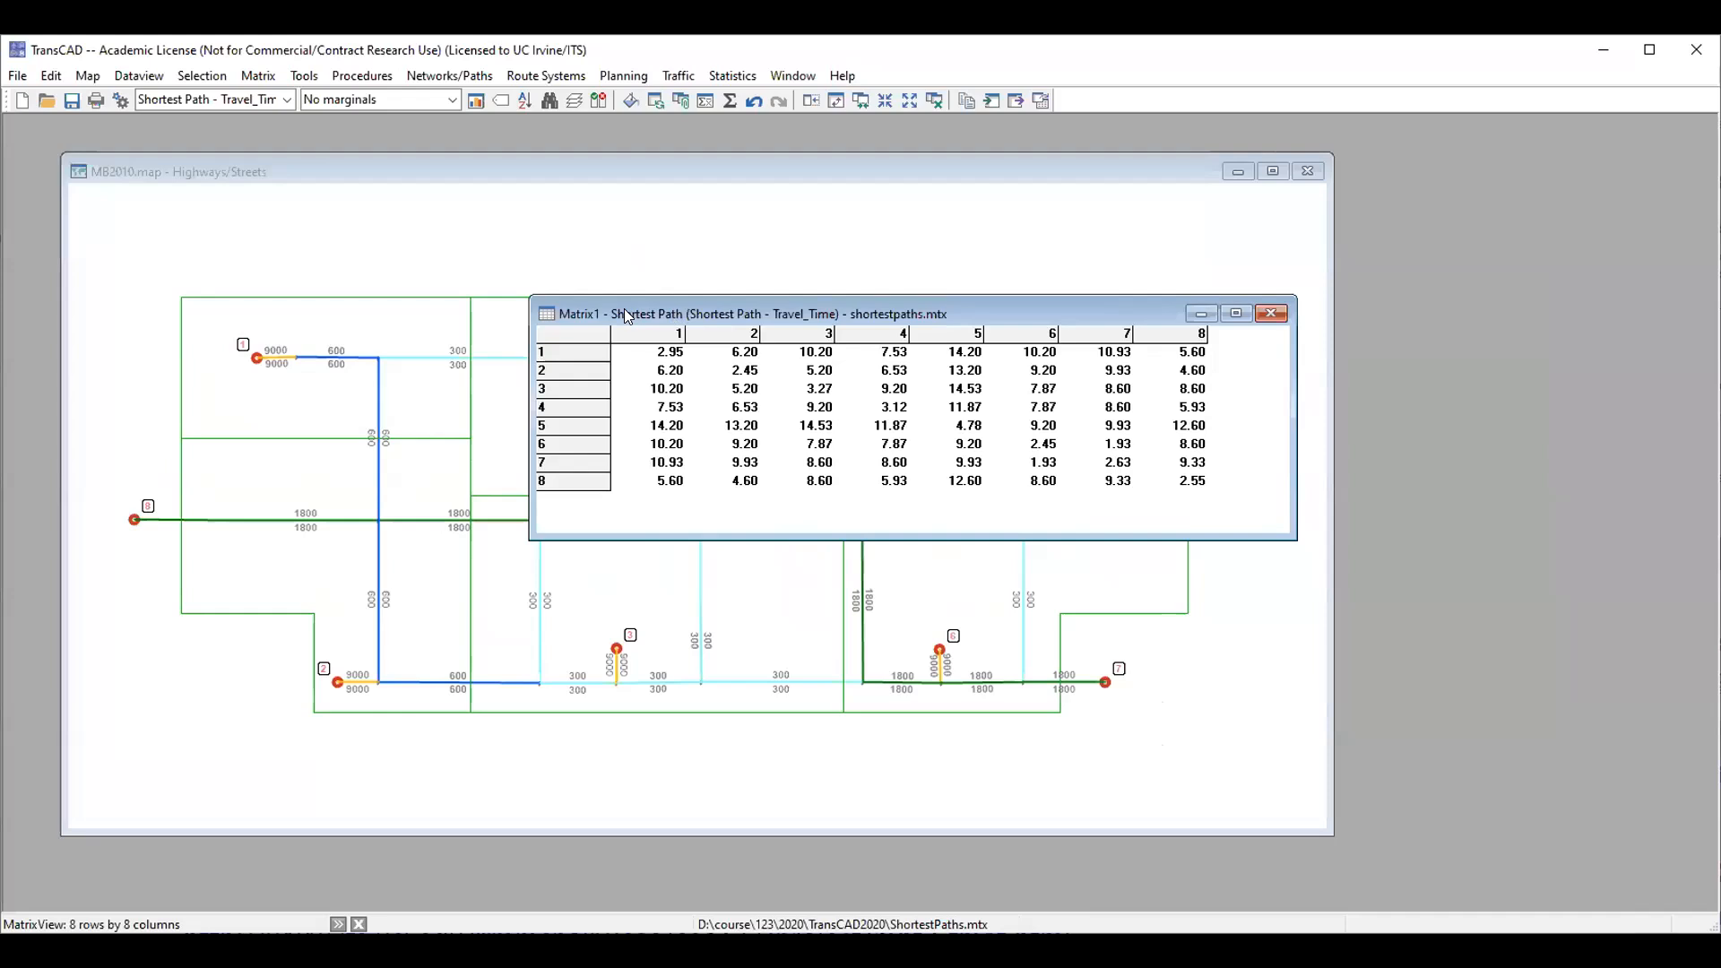
drag(626, 315, 610, 332)
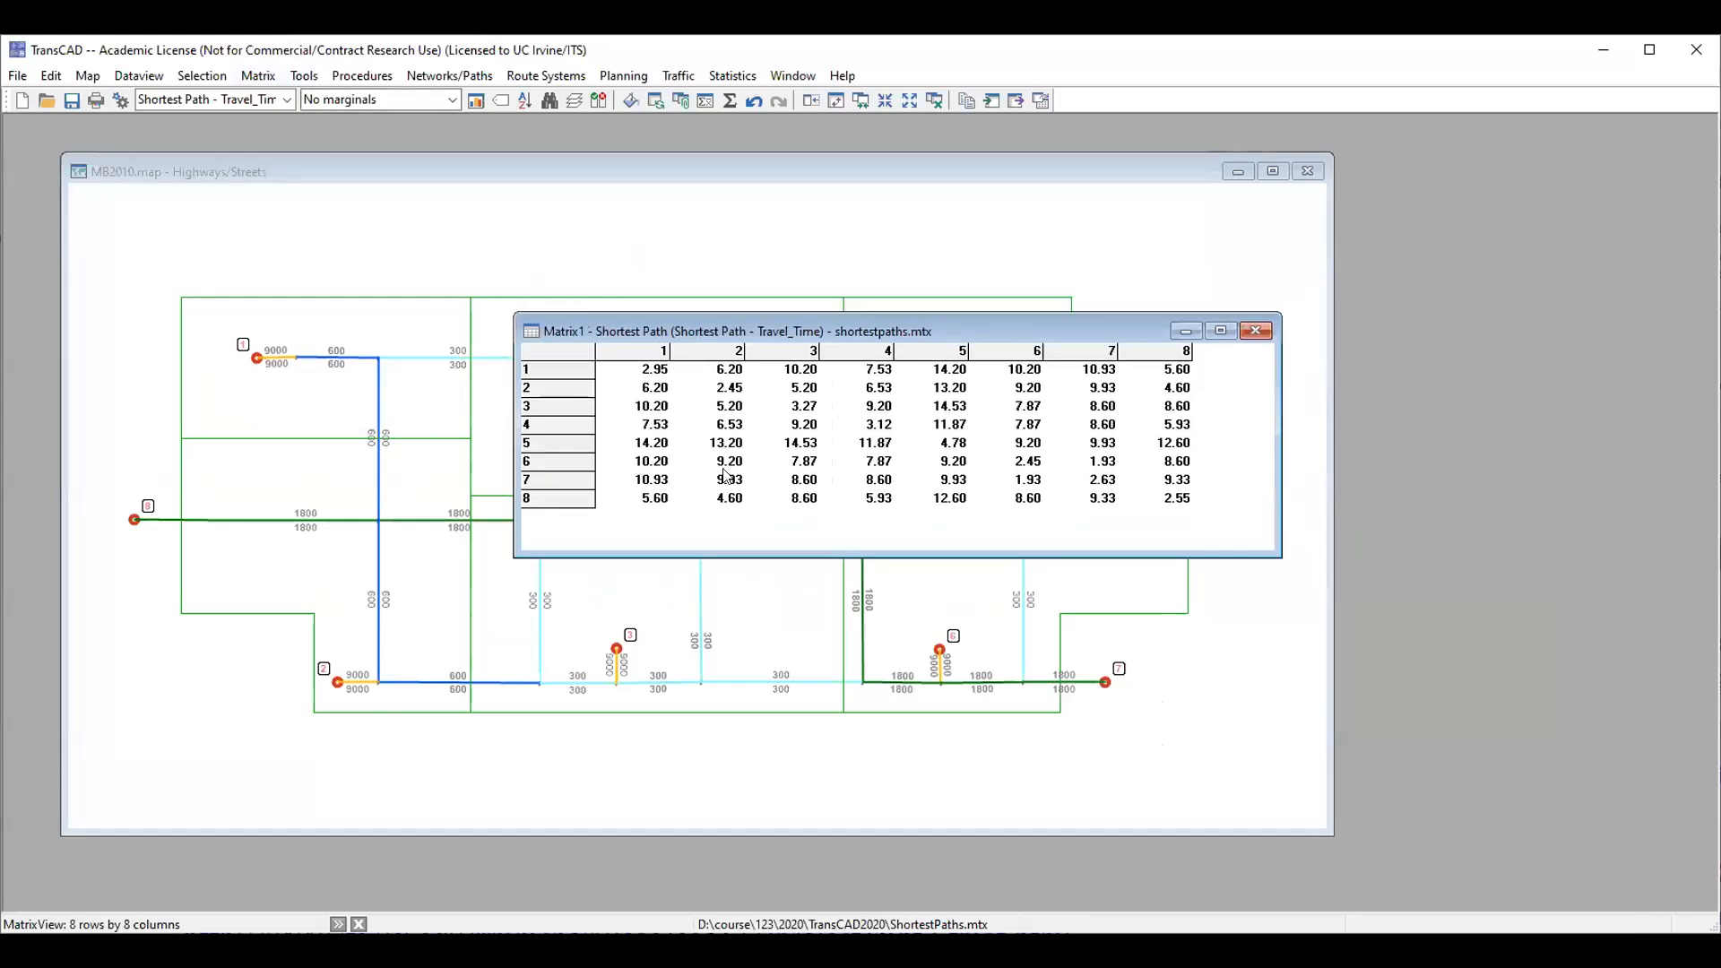
click(268, 79)
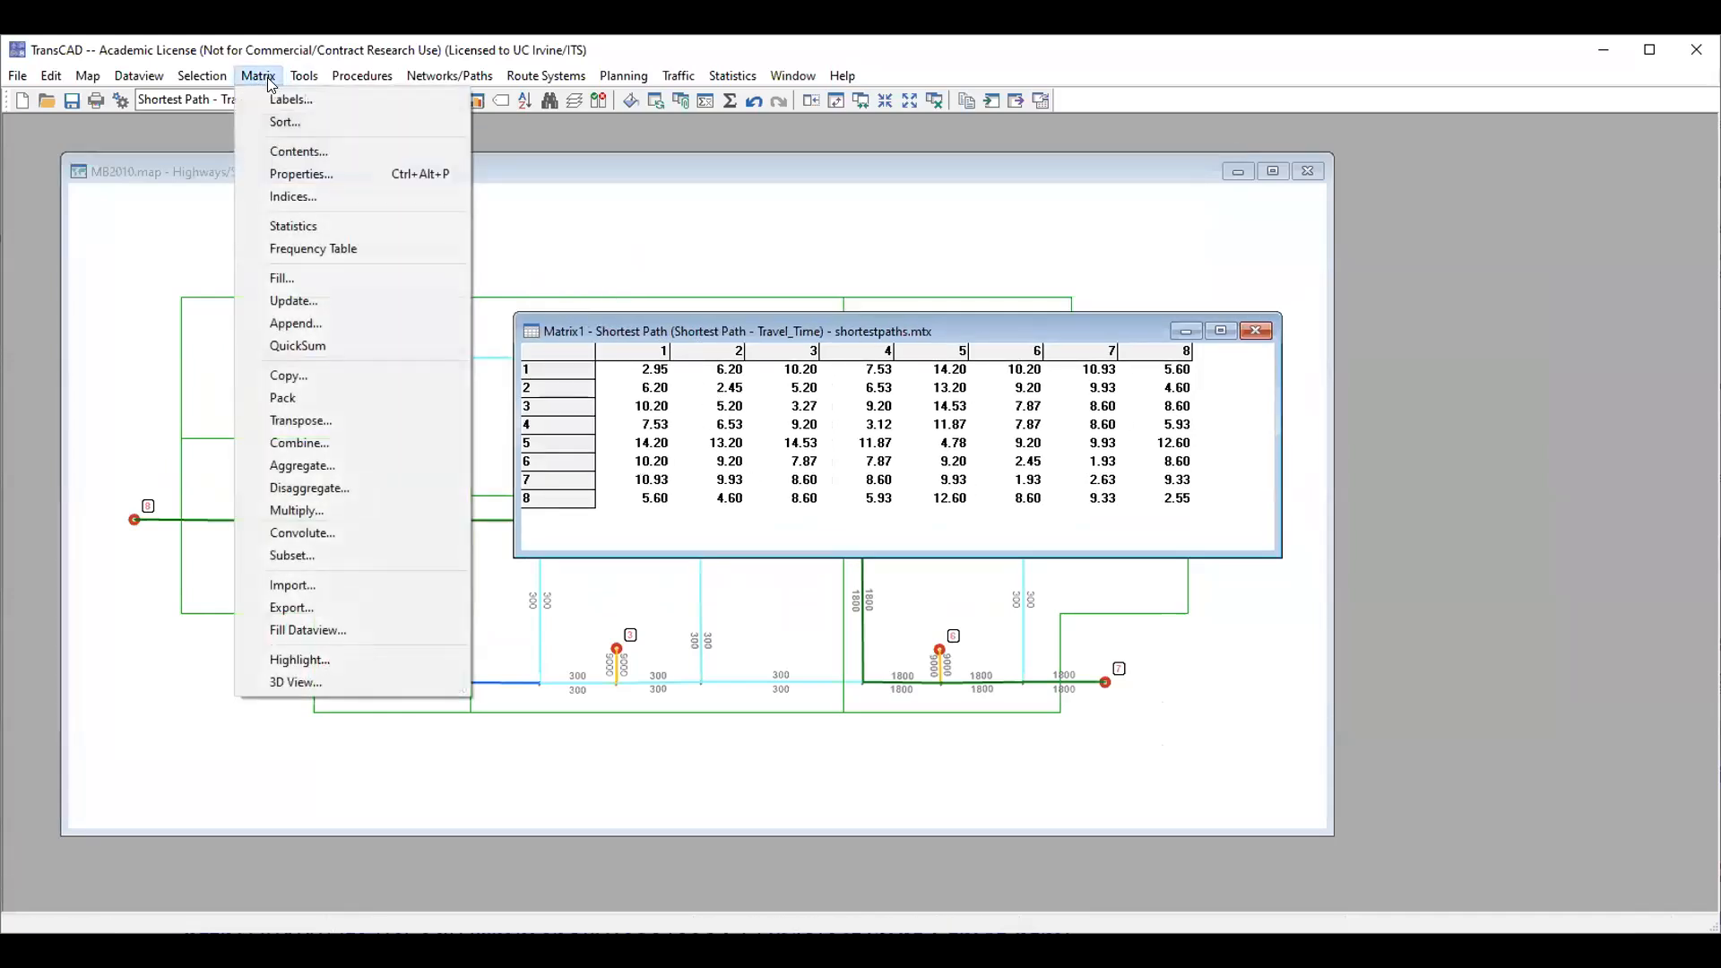
click(269, 278)
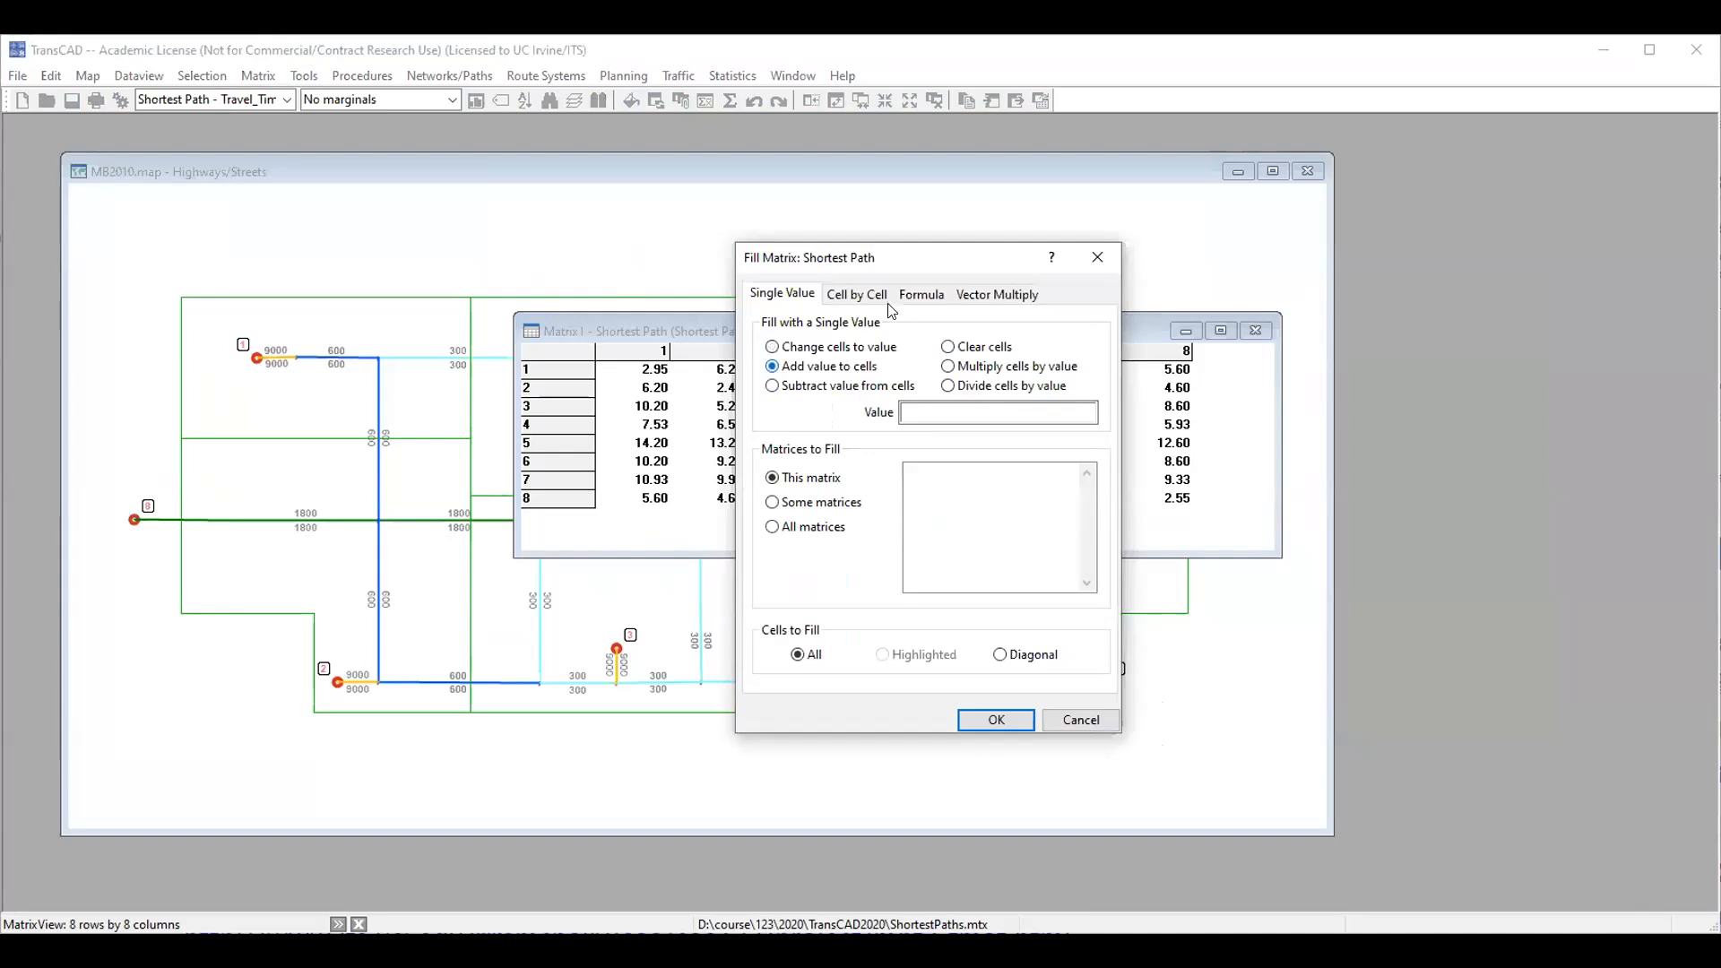
drag(926, 258, 1414, 239)
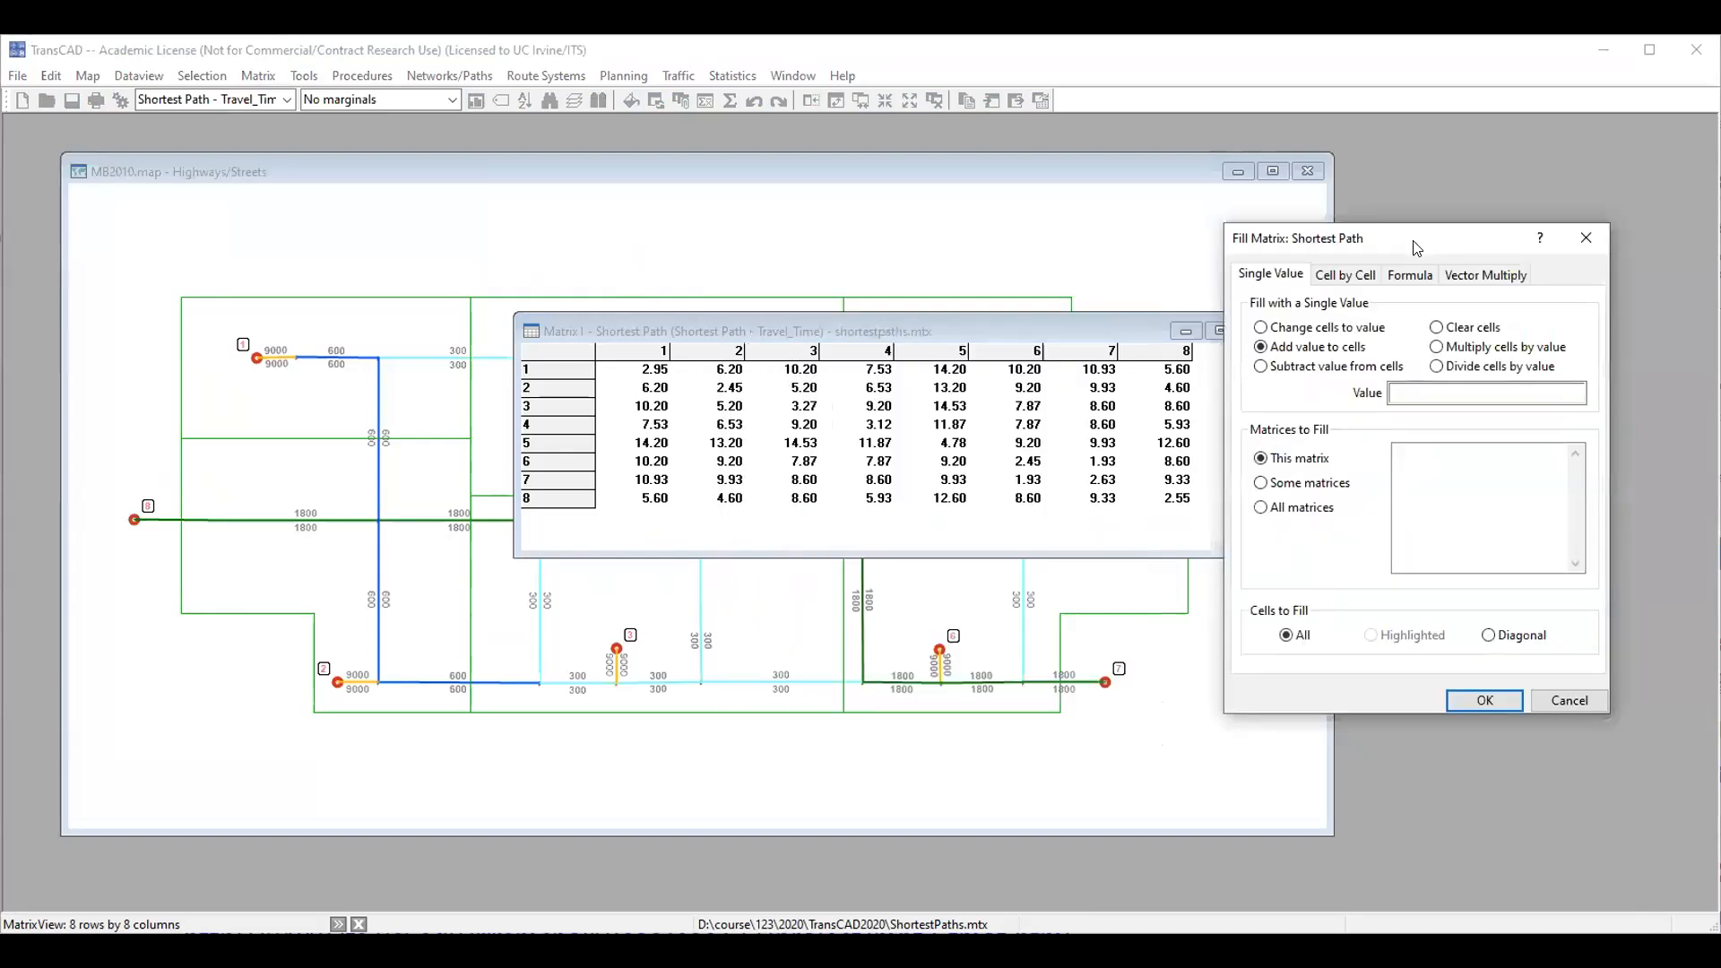
click(1446, 395)
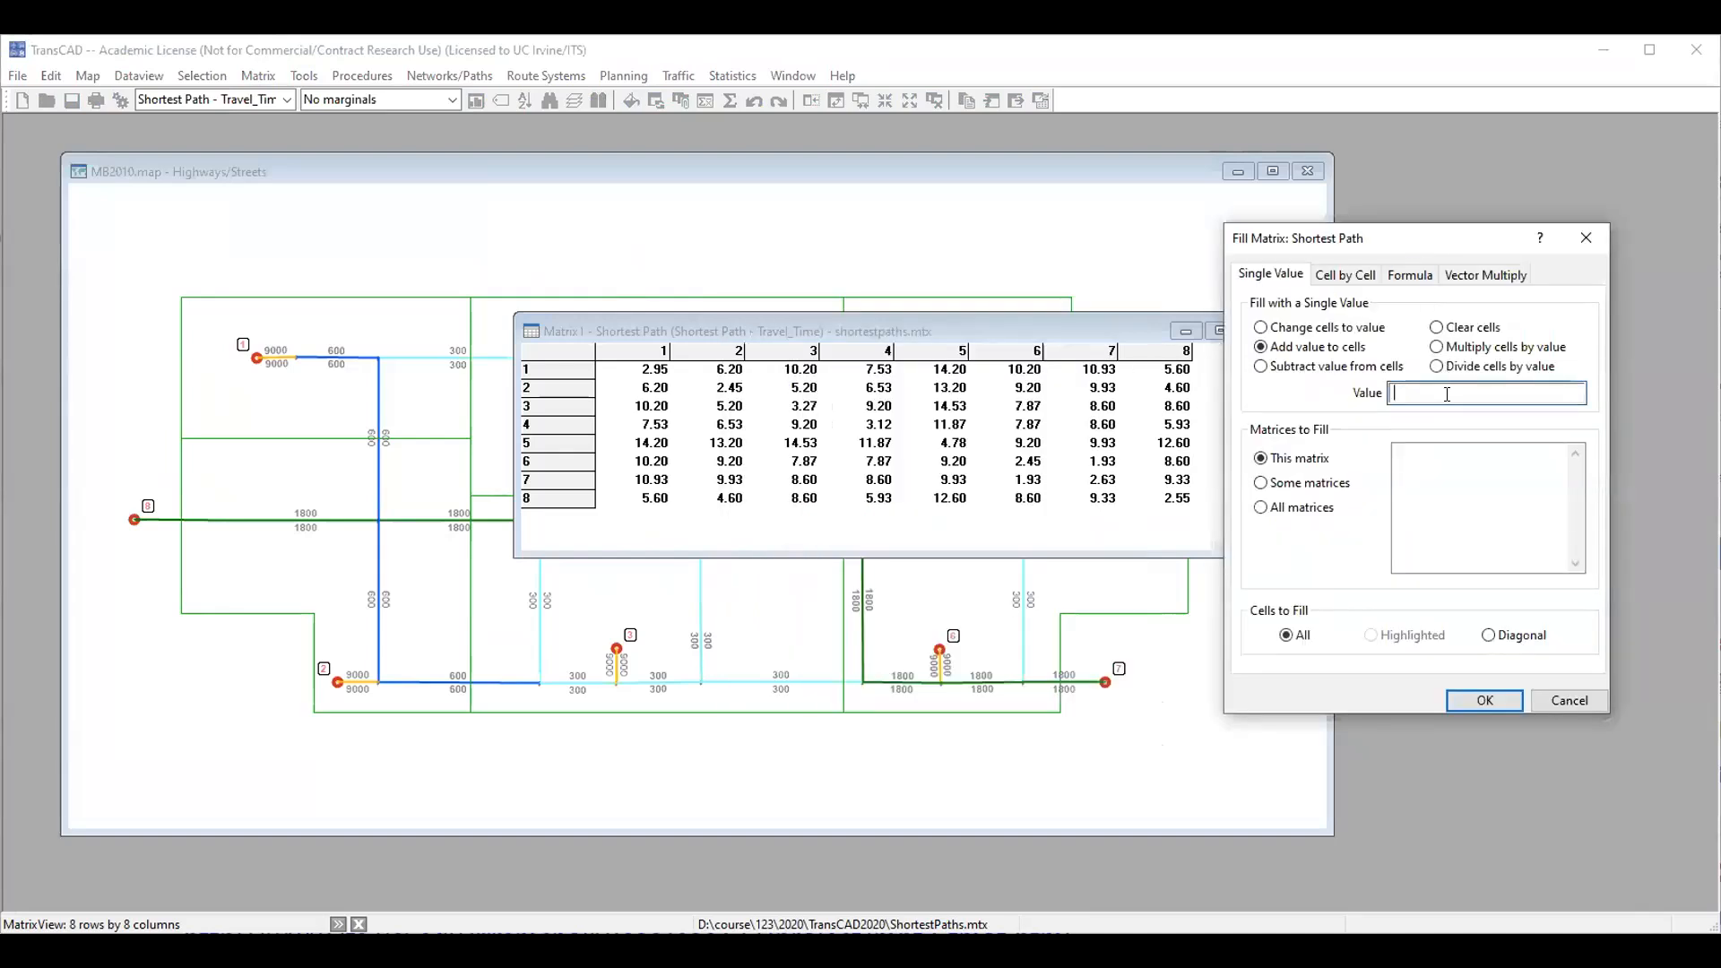